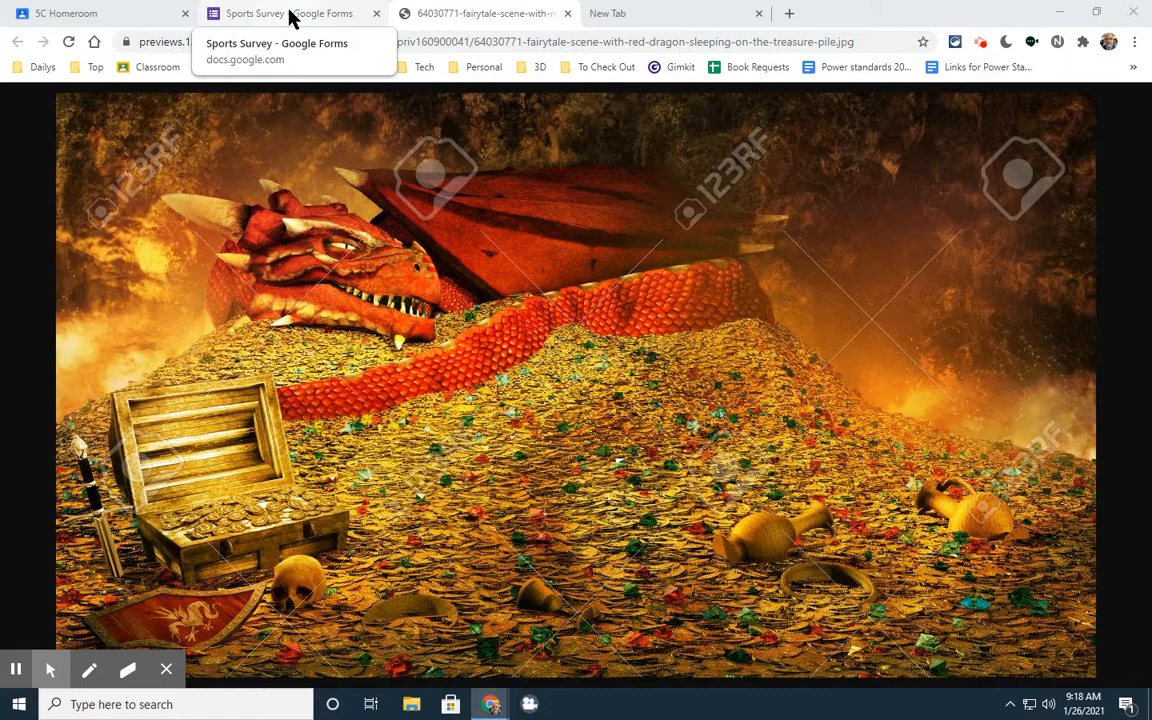
# Search the web for "google forms" in the empty browser tab.
pyautogui.click(290, 18)
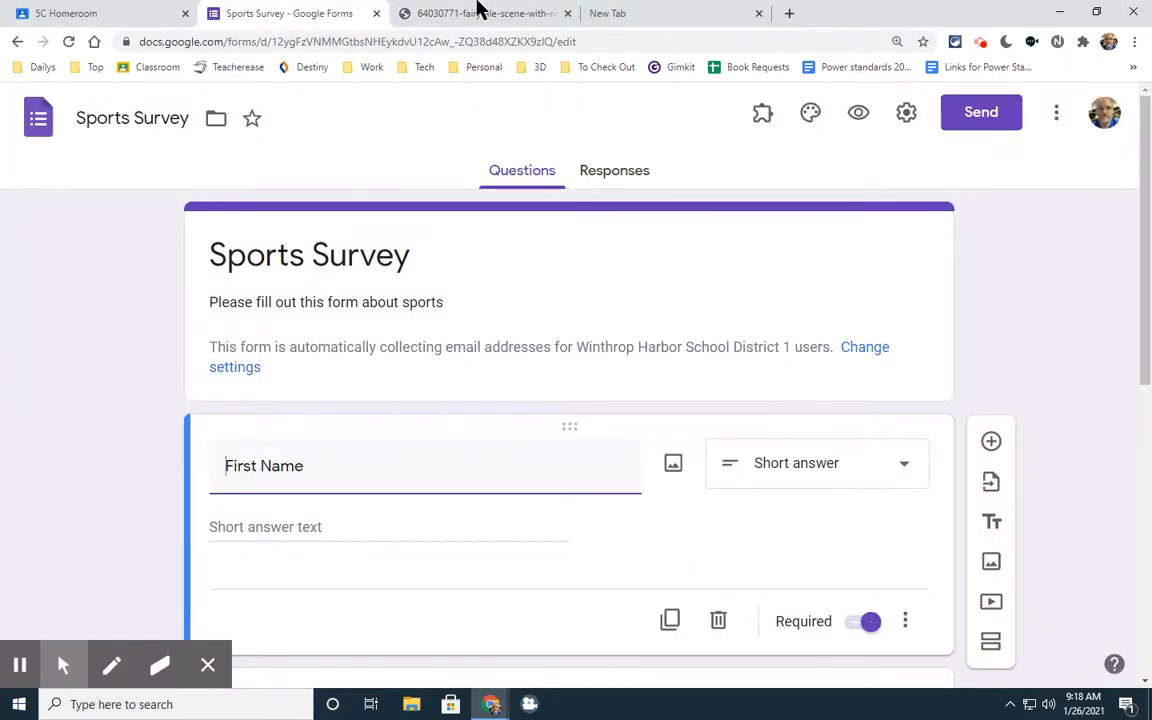
pyautogui.click(631, 18)
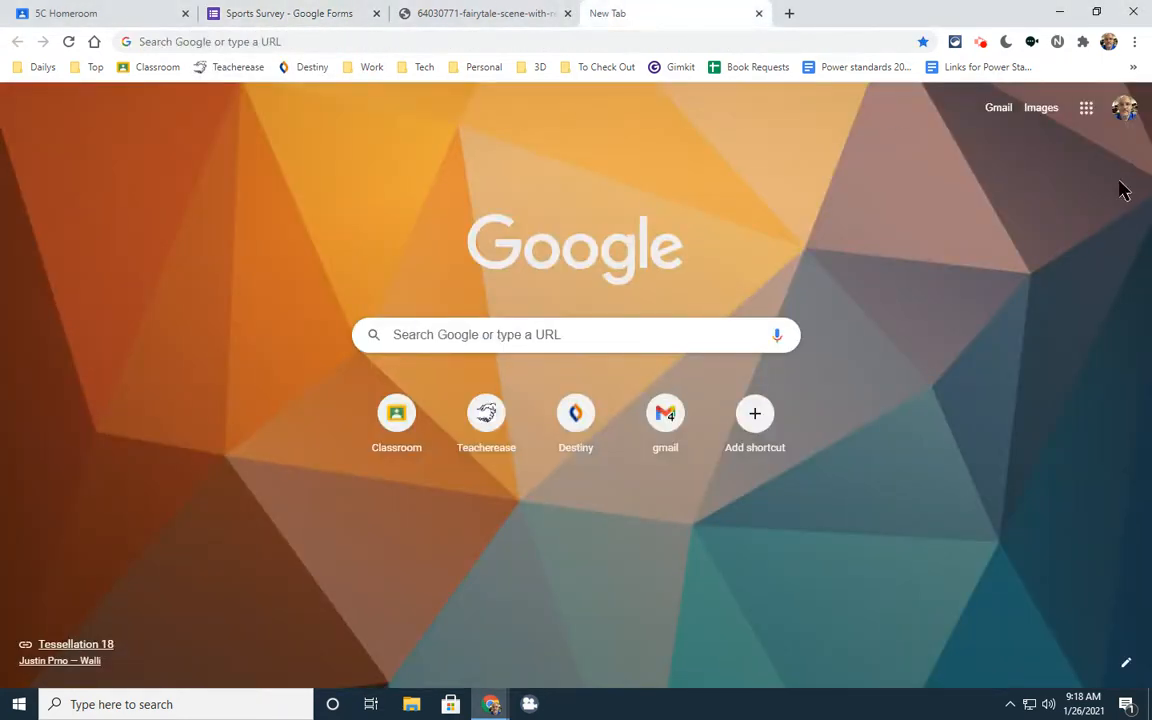
pyautogui.click(1083, 112)
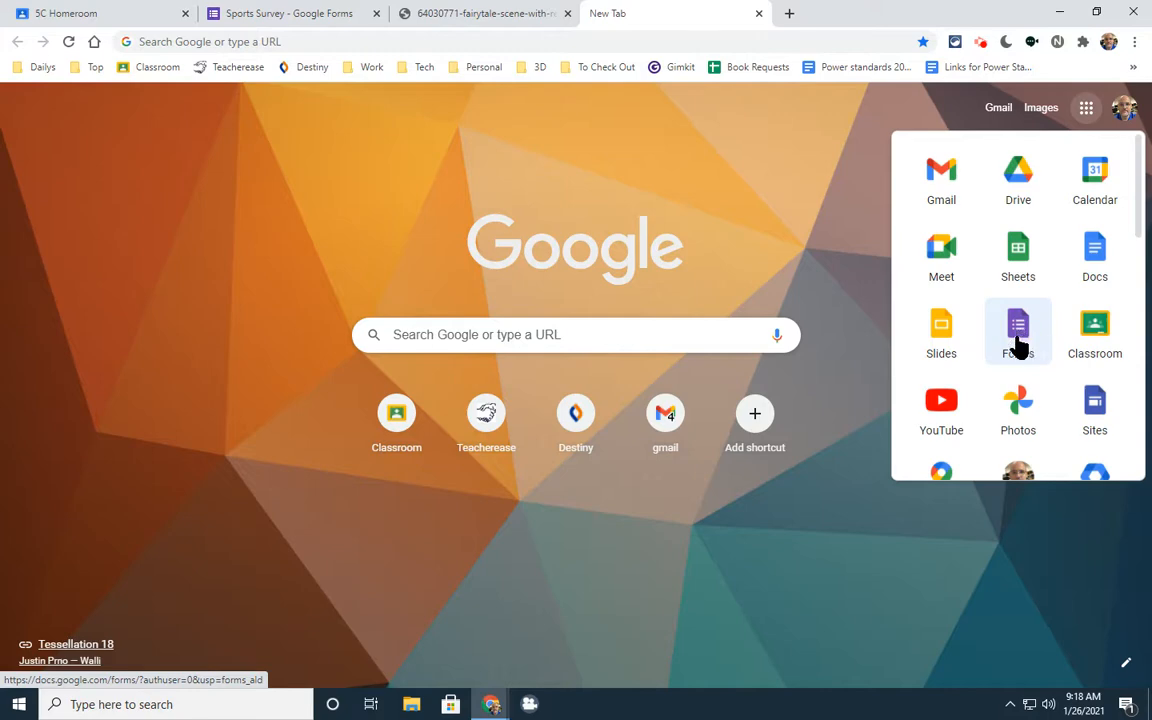
pyautogui.click(363, 39)
pyautogui.write('g')
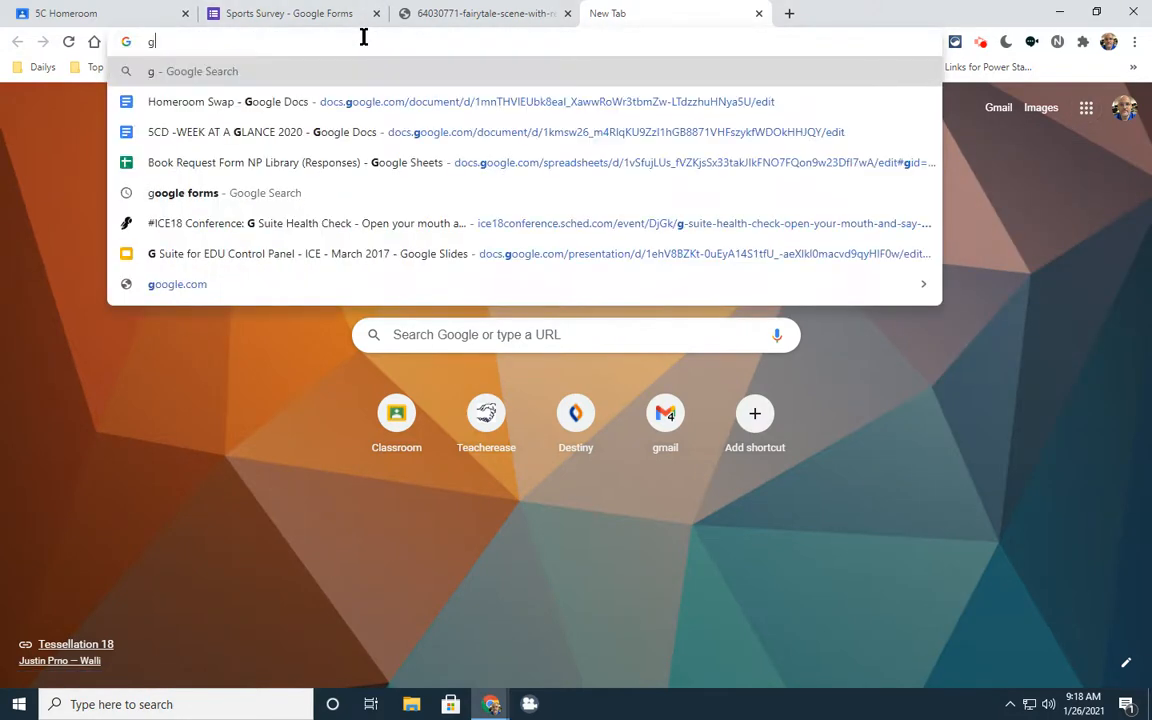
pyautogui.write('oogle forms')
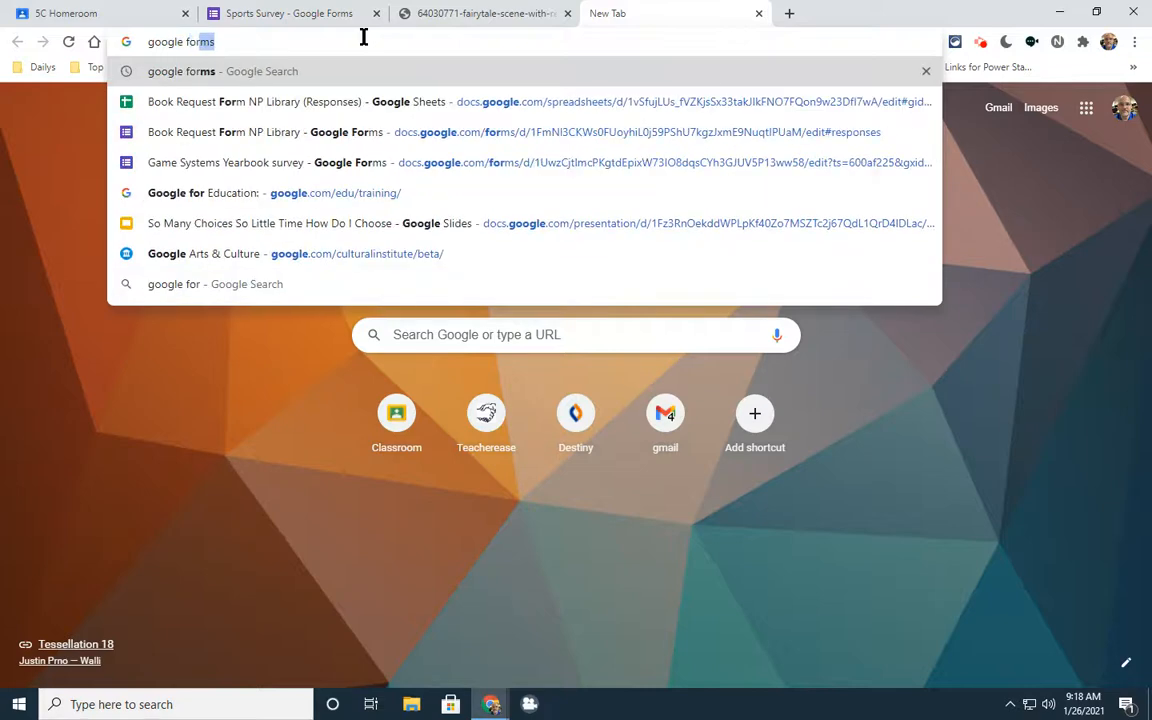
pyautogui.press('Return')
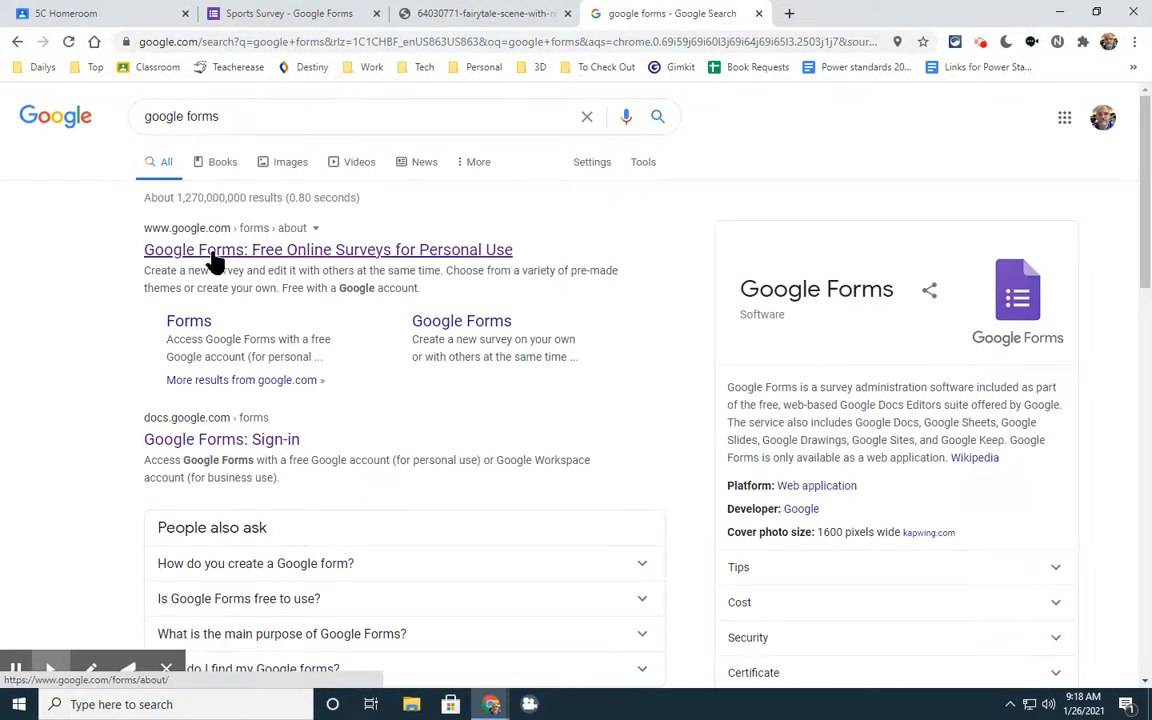
# Open Google Forms for personal use from the search results and create a blank form.
pyautogui.click(216, 252)
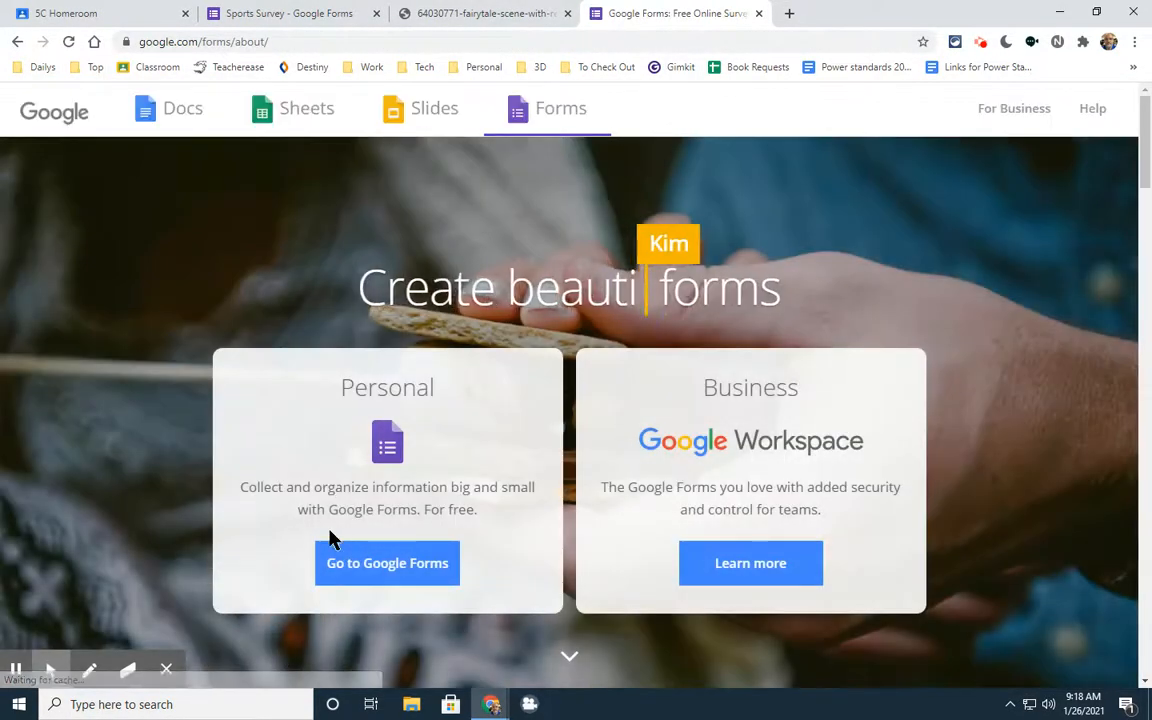
pyautogui.click(378, 570)
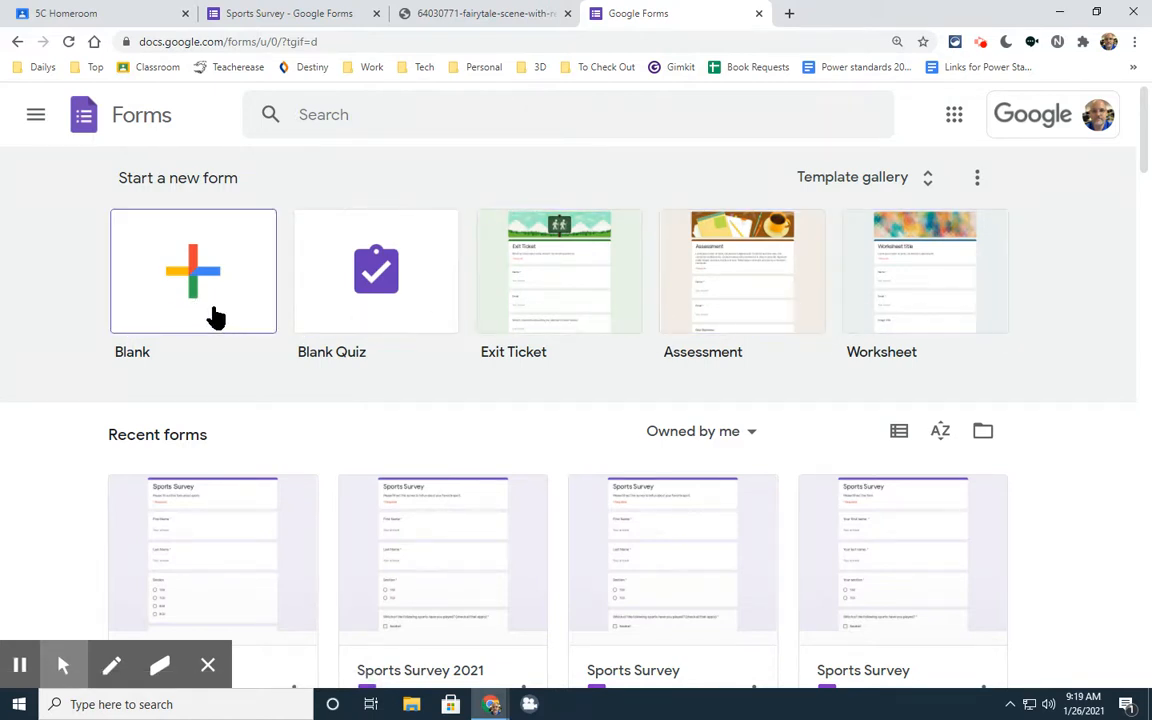
pyautogui.click(150, 300)
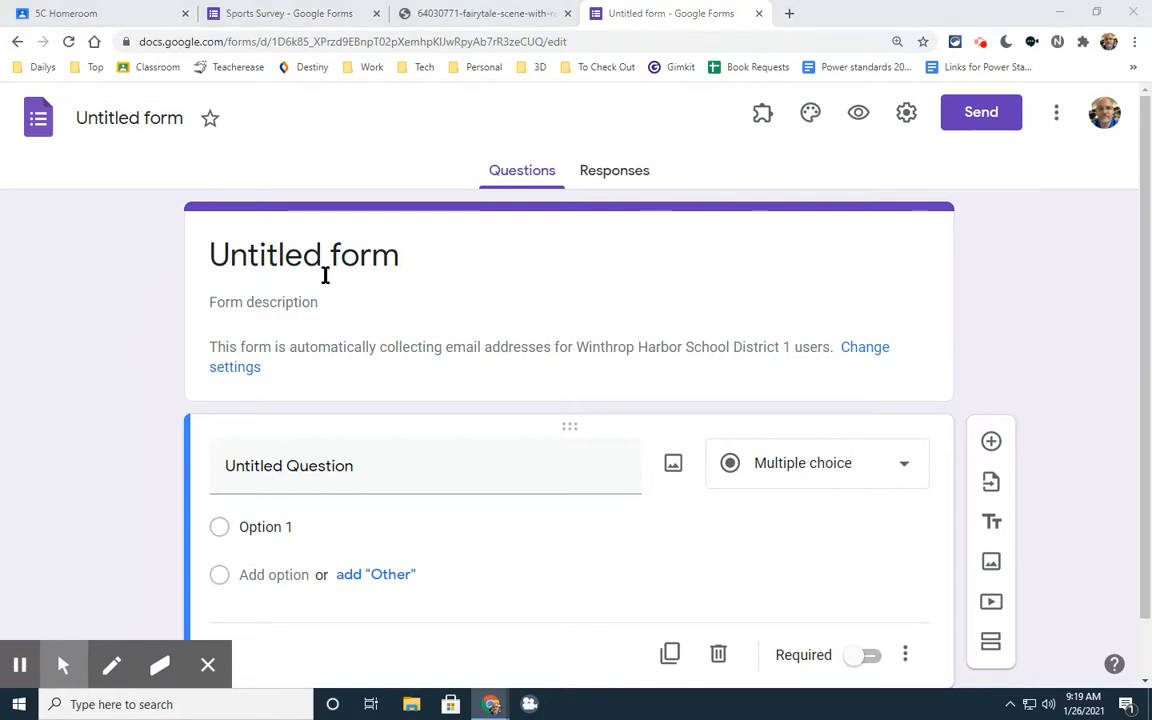
# Title the form "Sports Survey" and name the form file "Sports Survey 2021".
pyautogui.click(283, 255)
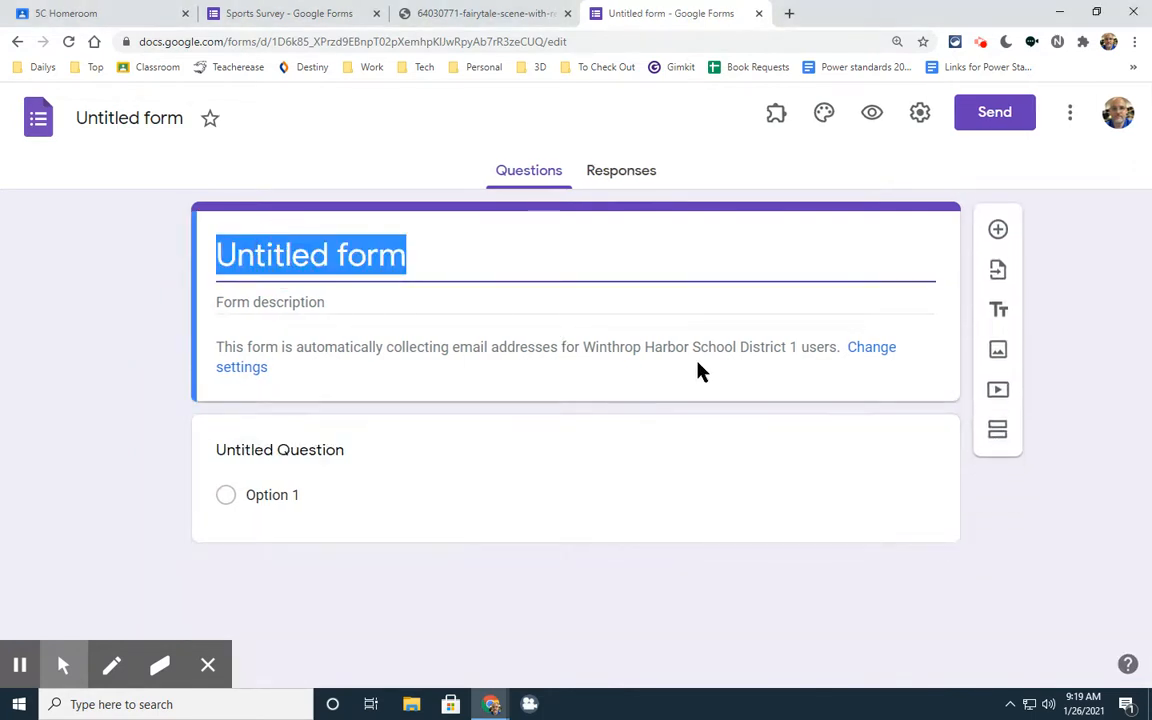
pyautogui.write('Spo')
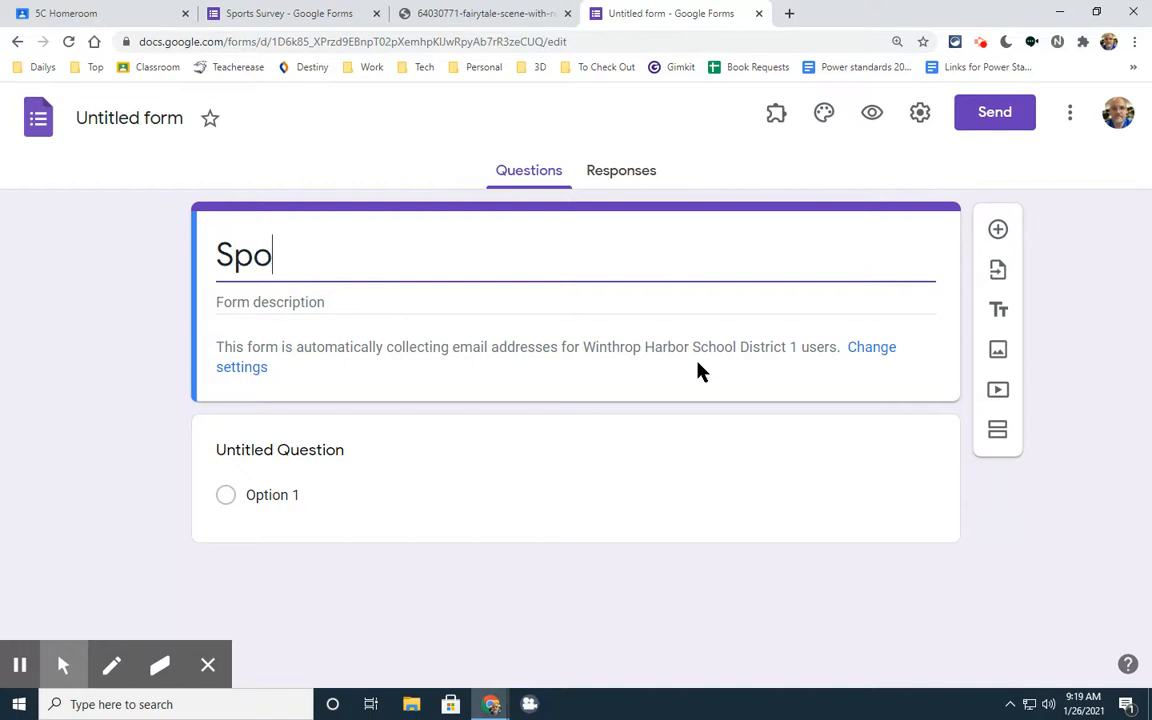
pyautogui.write('rts Survey')
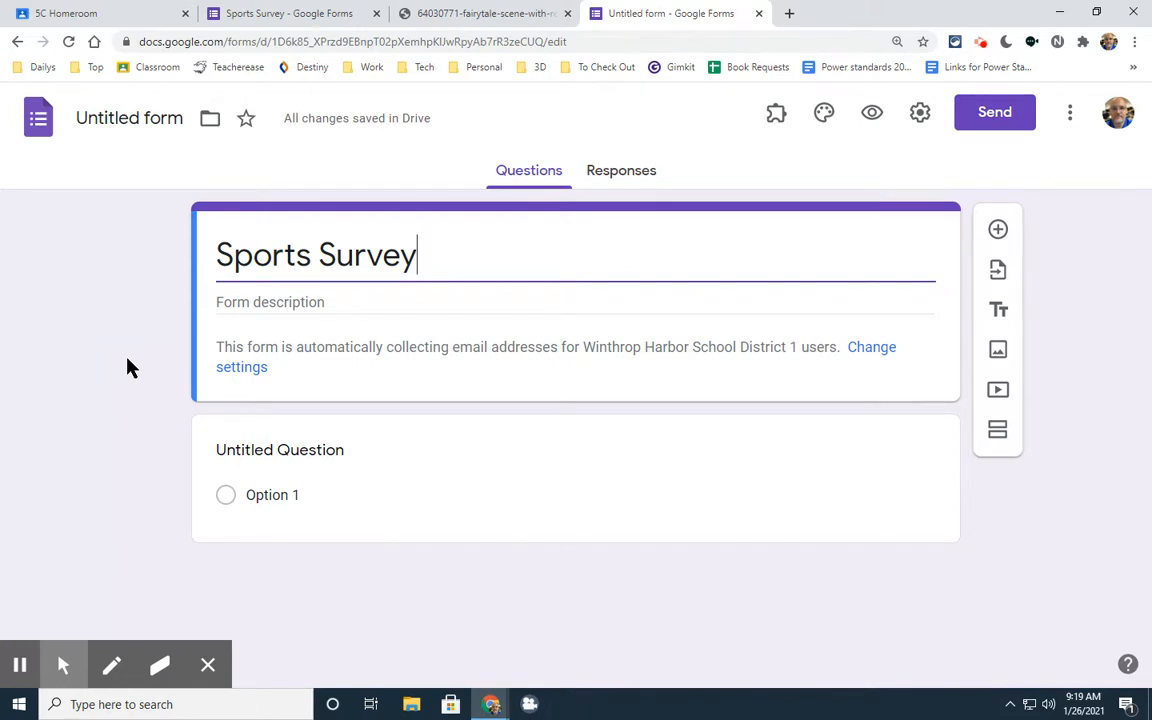
pyautogui.click(132, 119)
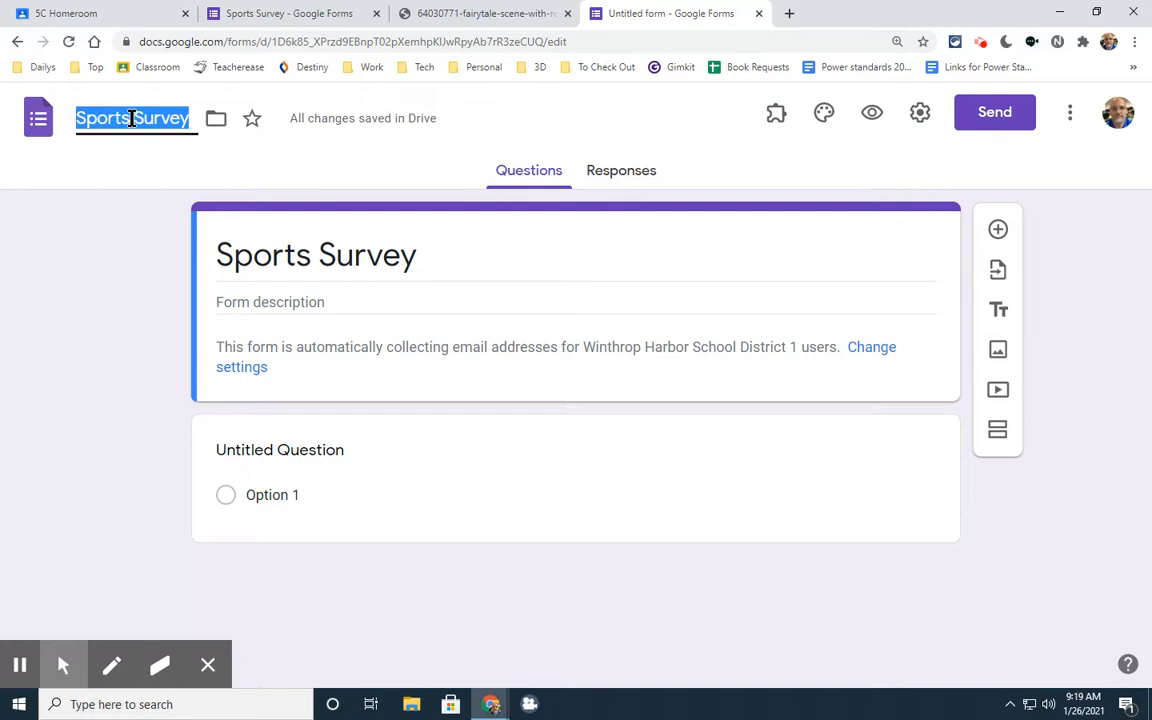
pyautogui.click(186, 119)
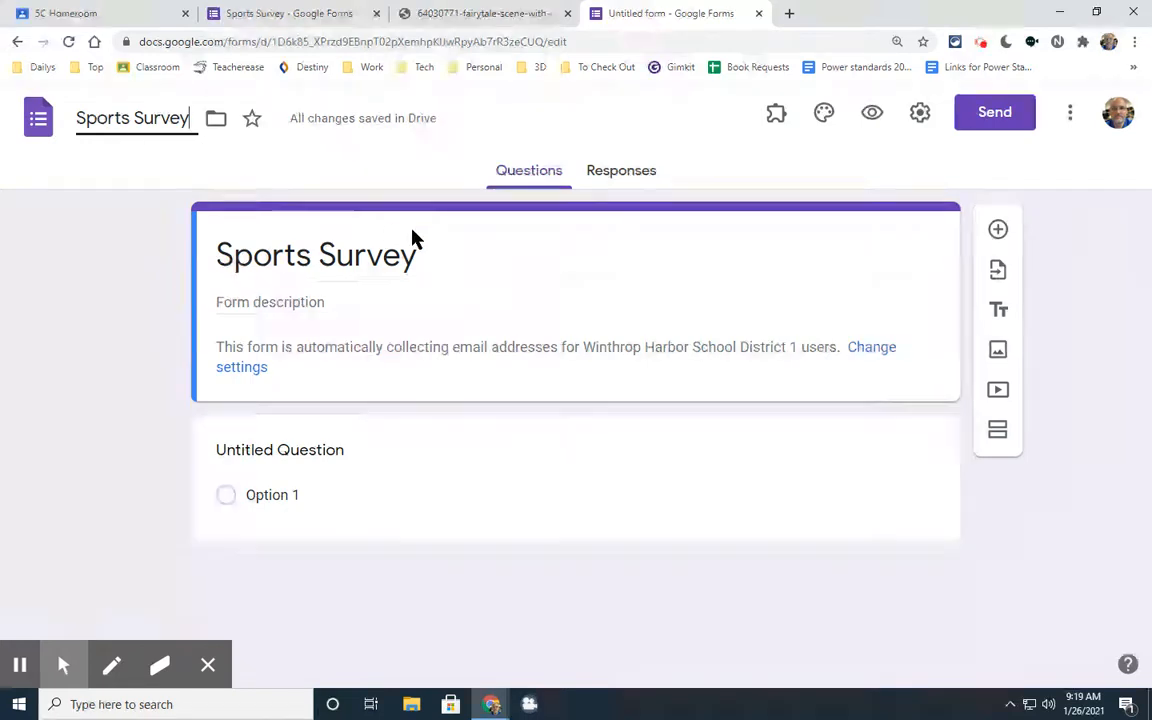
pyautogui.write('2021')
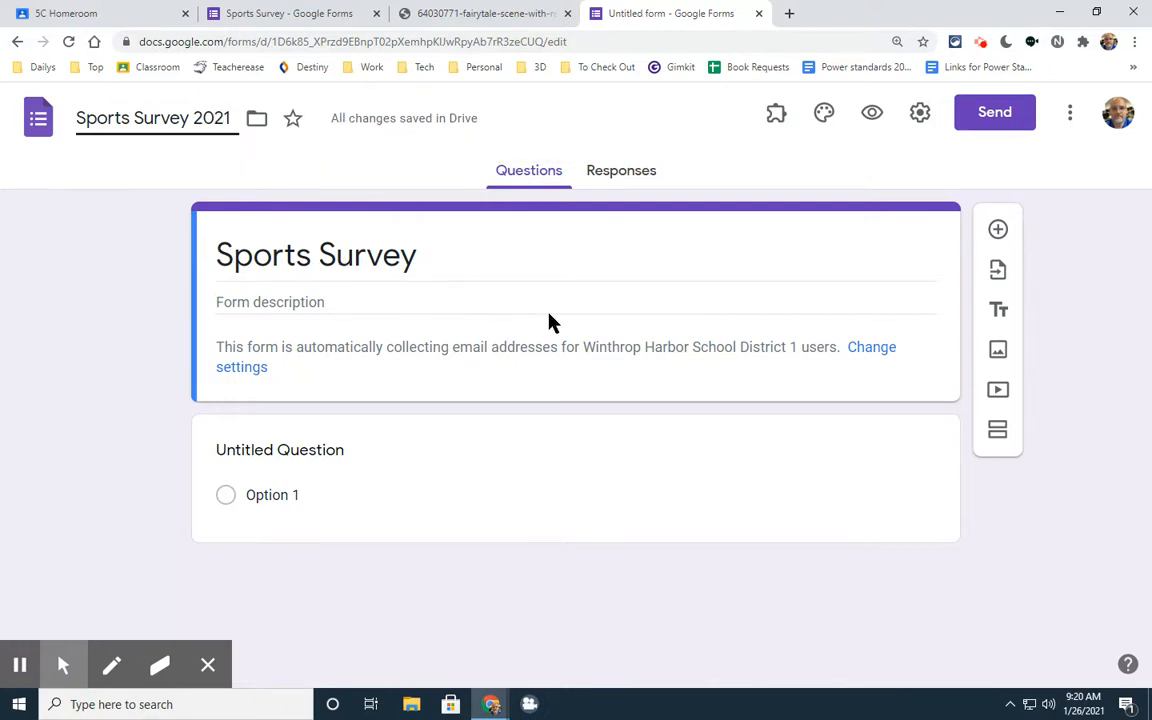
# Enter the form description "Please fill out this survey to tell us about your favorite sports.".
pyautogui.click(218, 302)
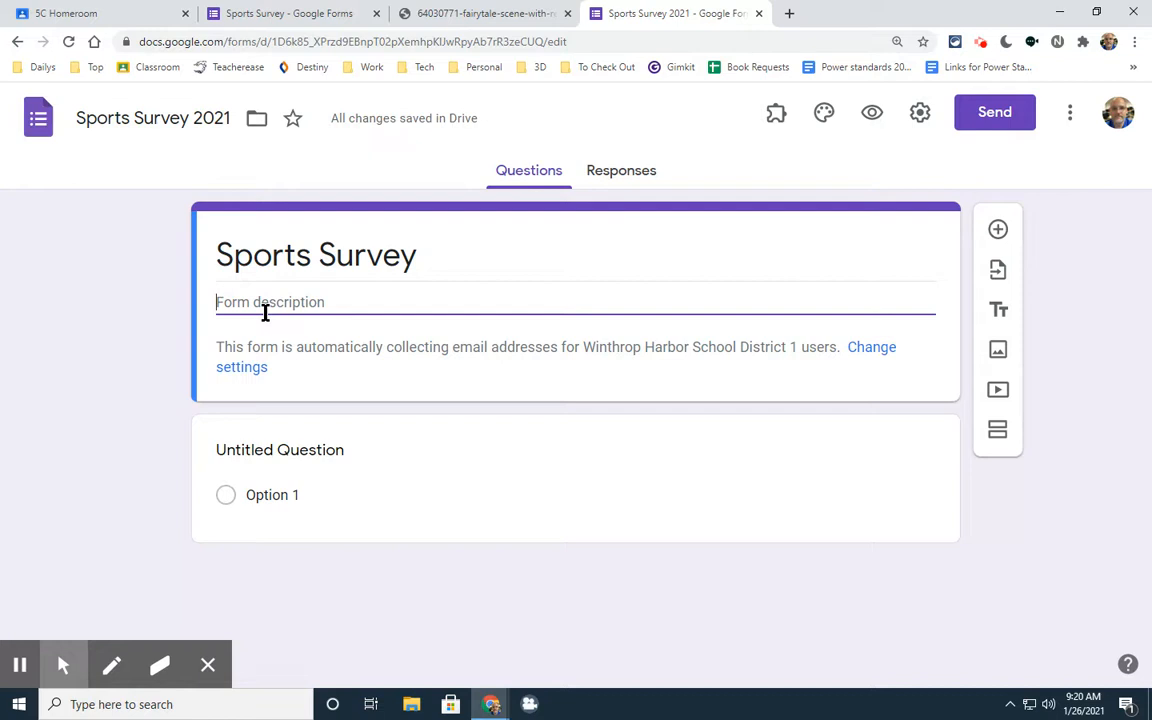
pyautogui.write('Please fill out this survey to tell us about your favorite sport.')
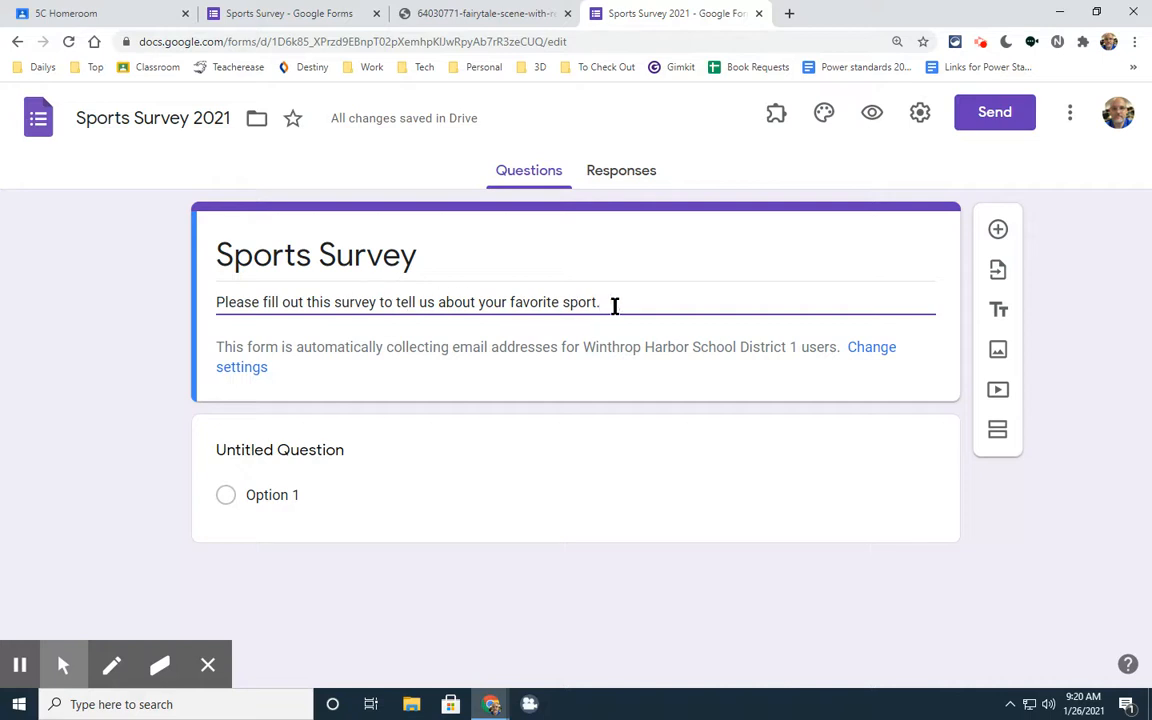
pyautogui.press('BackSpace')
pyautogui.write('s.')
# Turn the untitled question into a required short-answer question titled "First Name".
pyautogui.click(300, 450)
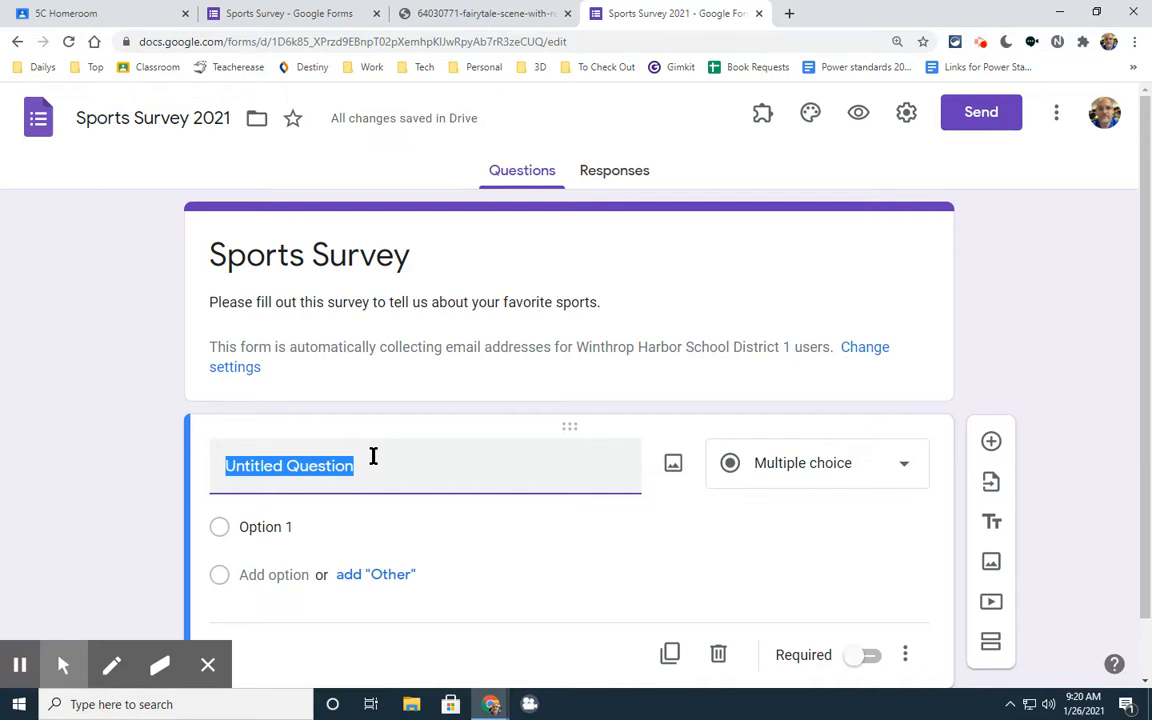
pyautogui.write('First Name')
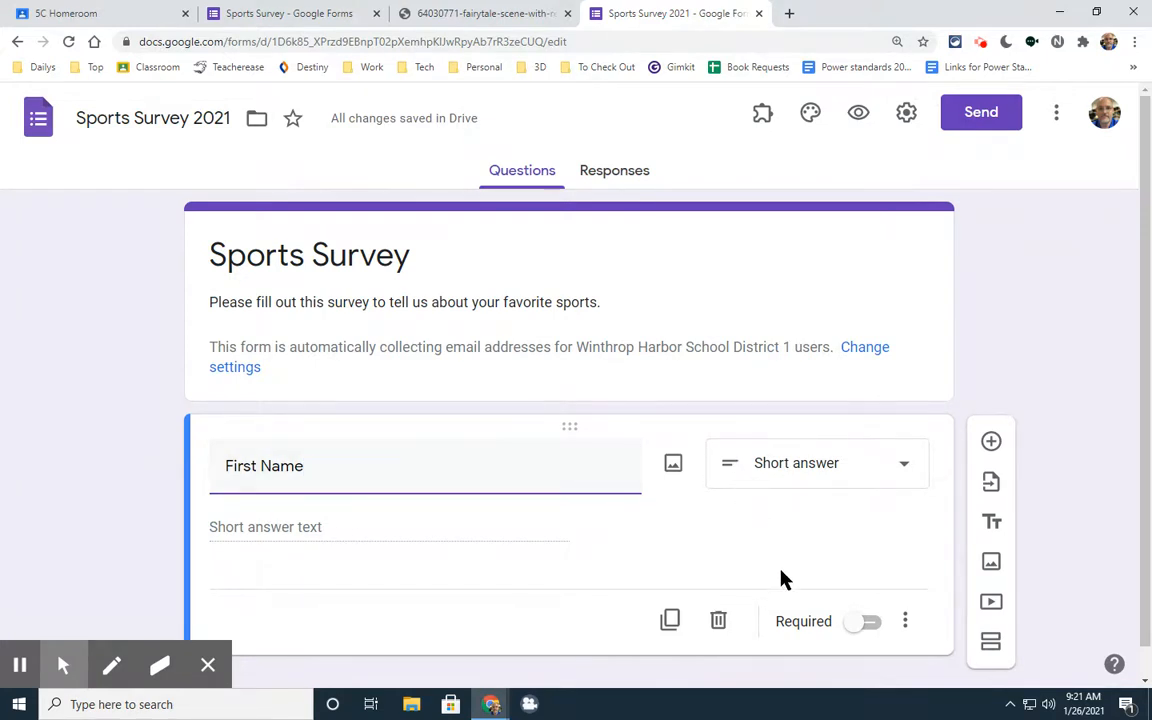
pyautogui.click(872, 628)
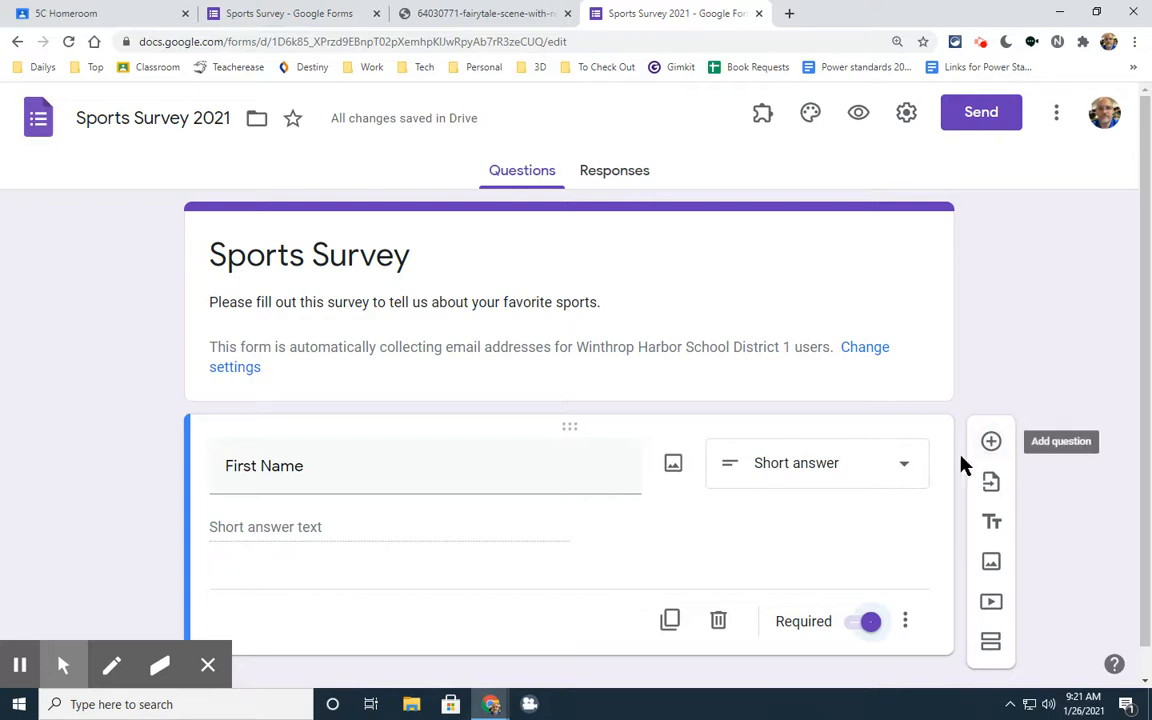
# Add a required short-answer question titled "Last Name" below First Name.
pyautogui.scroll(-1, 300, 520)
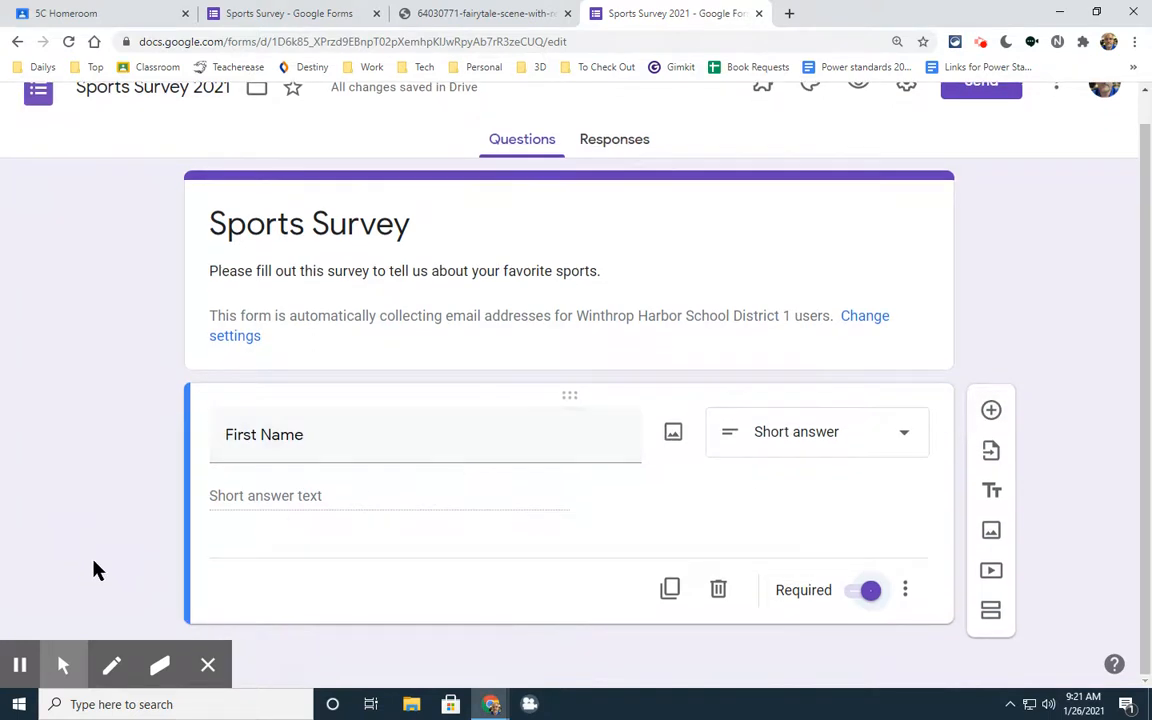
pyautogui.click(992, 413)
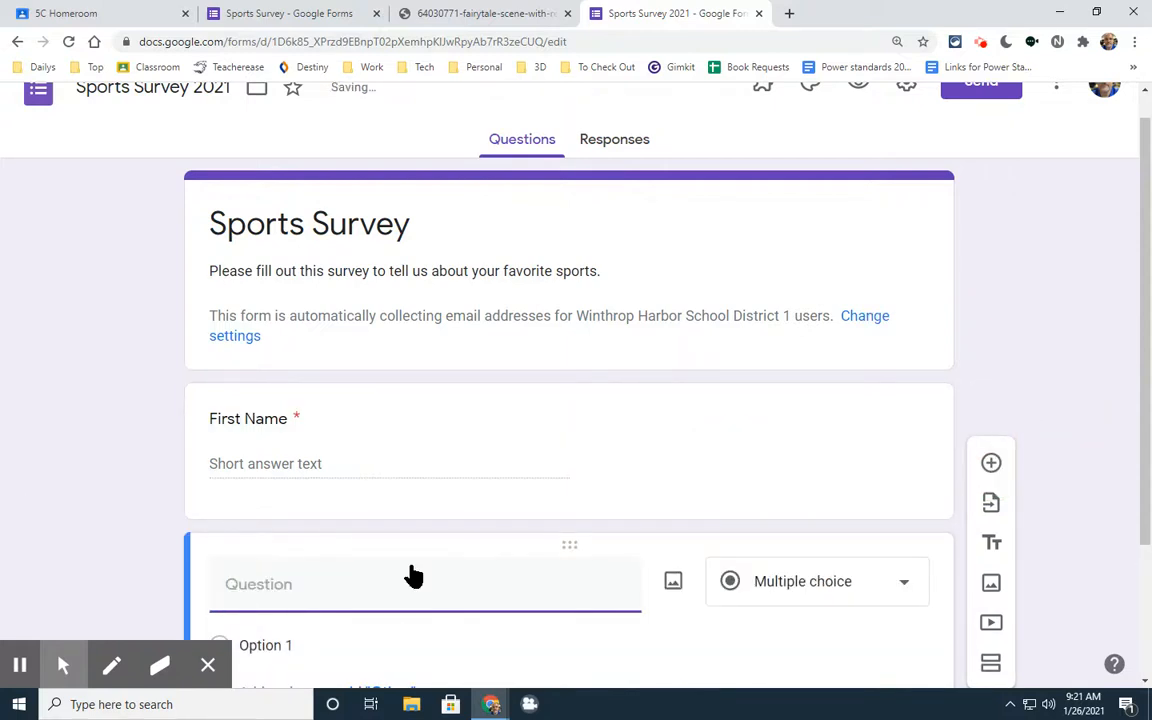
pyautogui.write('Last Name')
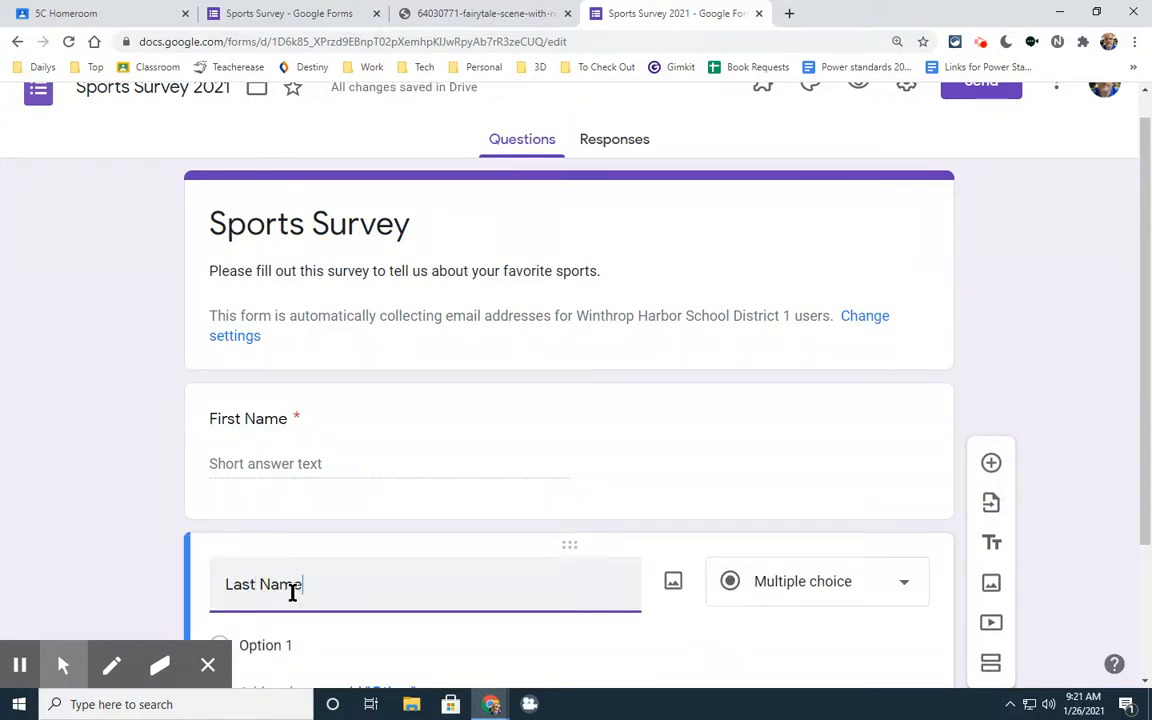
pyautogui.scroll(-2, 790, 586)
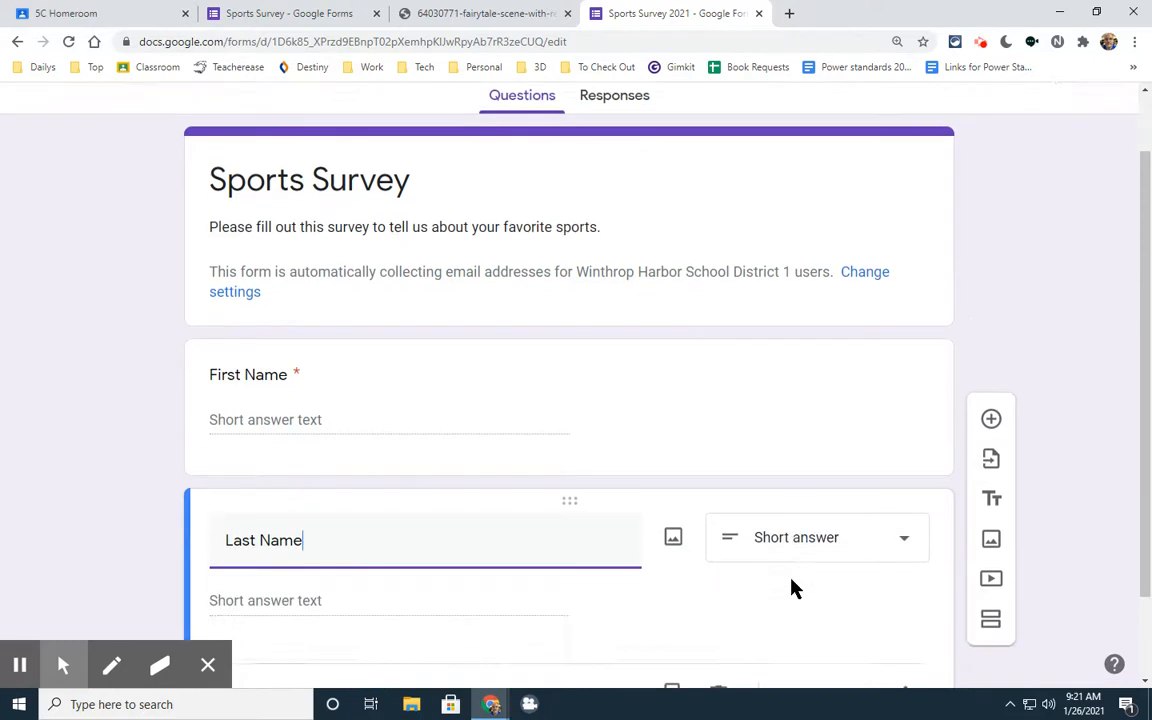
pyautogui.click(873, 594)
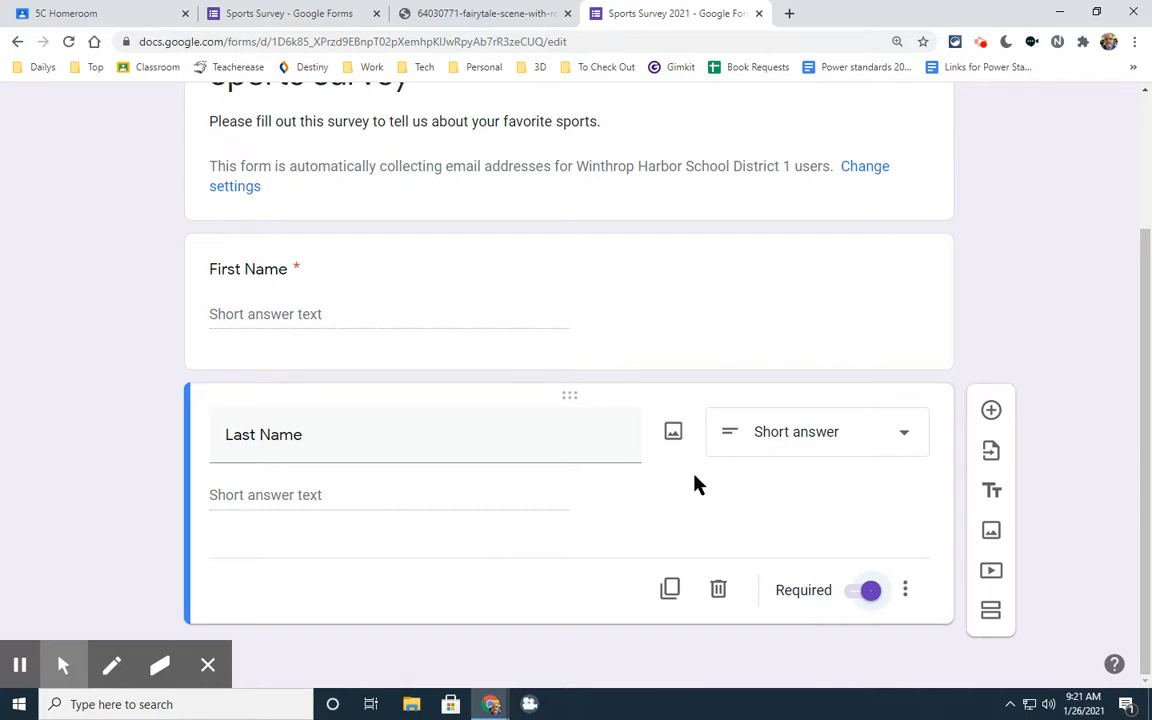
# Add a multiple-choice question titled "Section" with the options 7AB, 7CD, 8AB and 8CD.
pyautogui.click(991, 412)
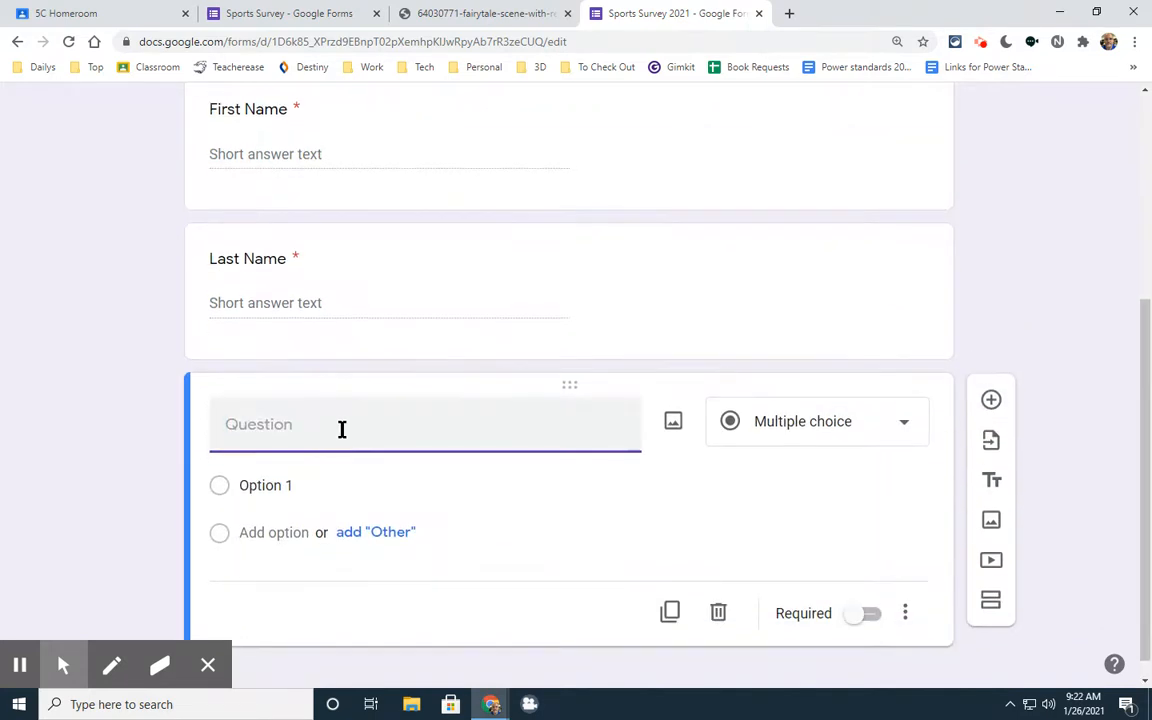
pyautogui.write('Section')
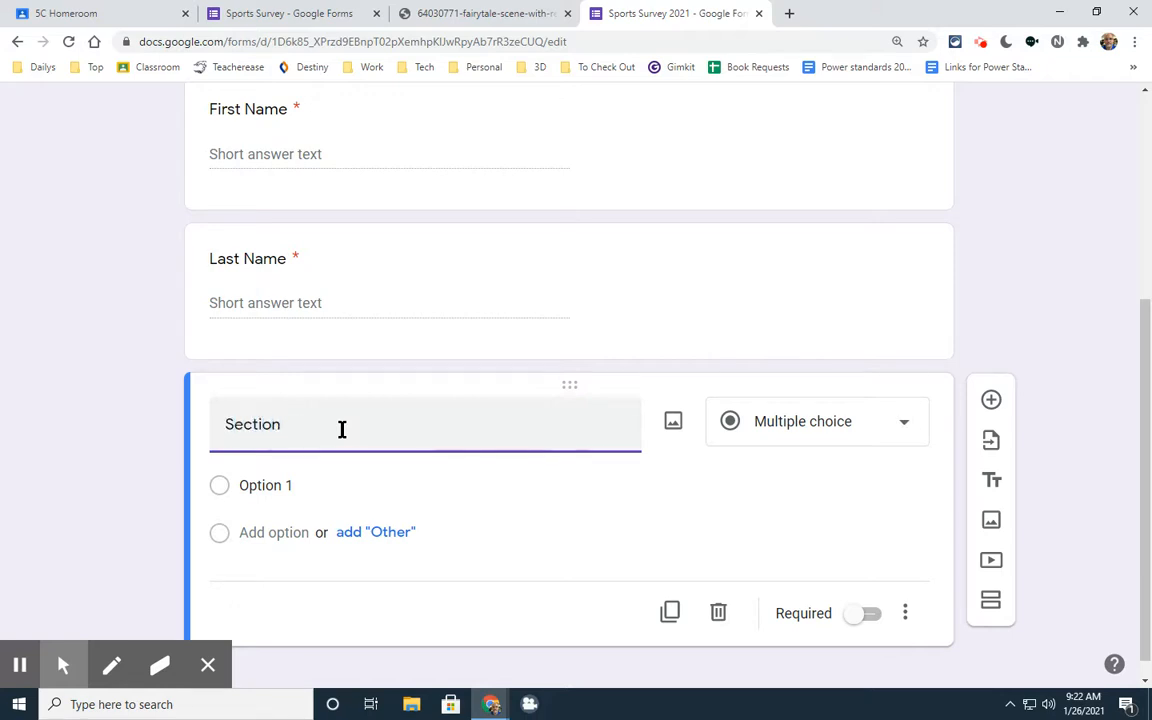
pyautogui.click(288, 487)
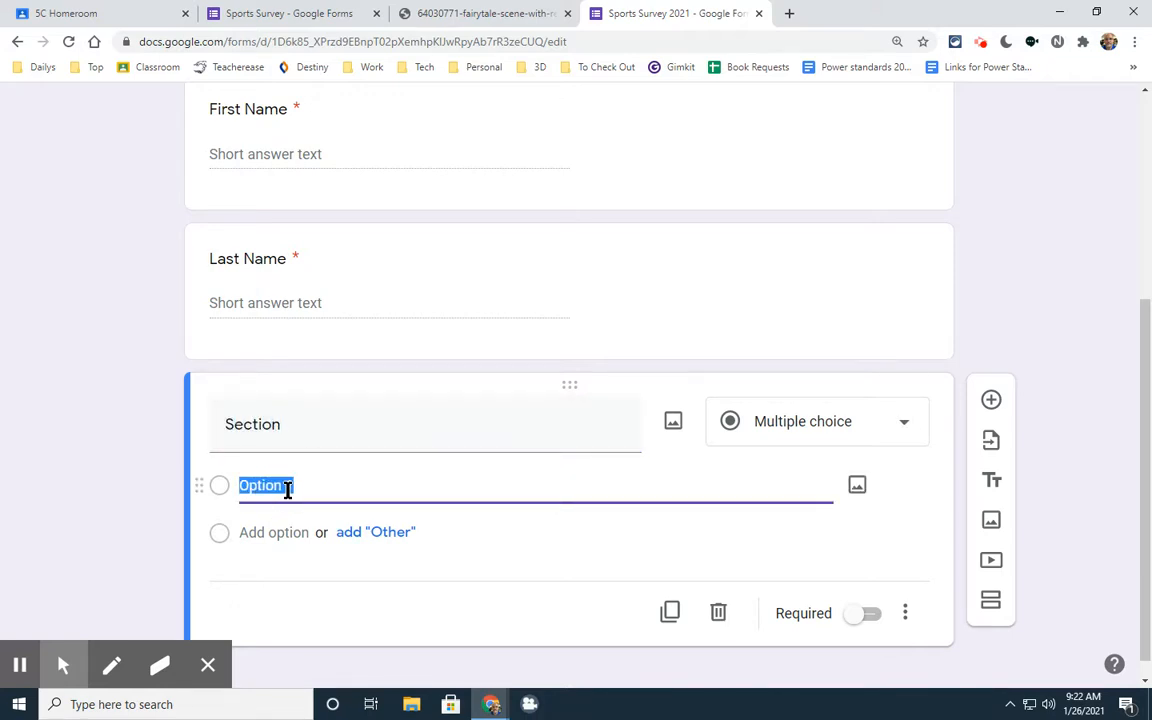
pyautogui.write('7AB')
pyautogui.press('Return')
pyautogui.write('7CDE')
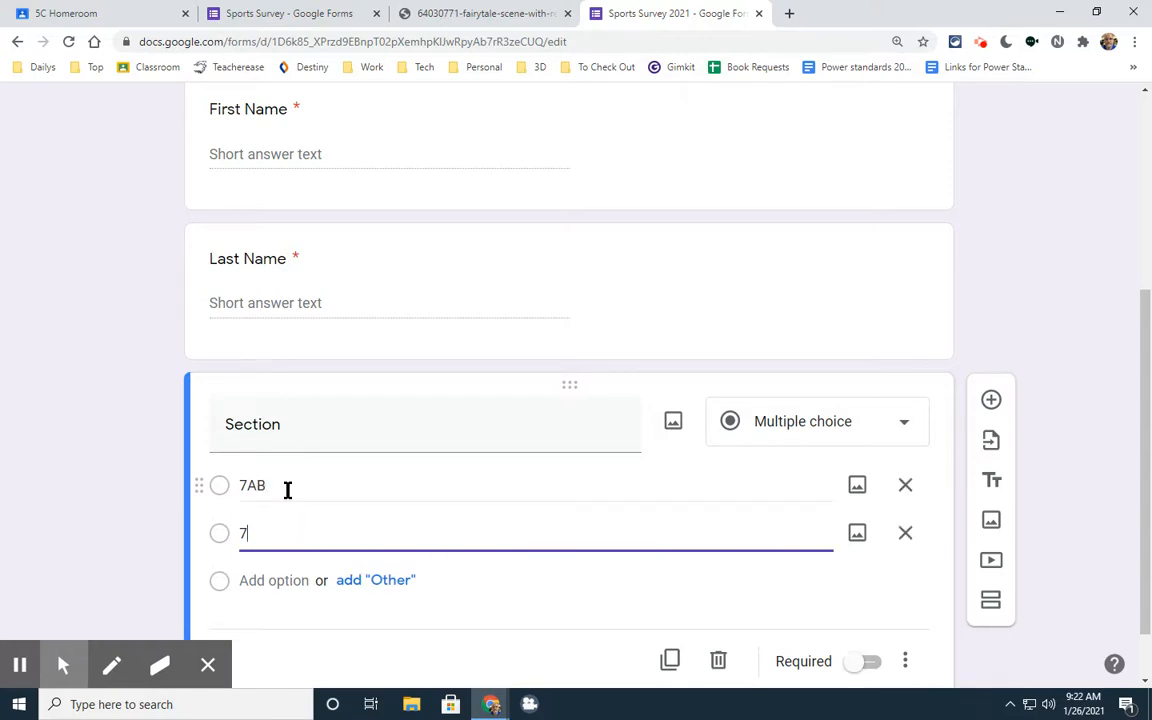
pyautogui.press('Return')
pyautogui.write('8AB')
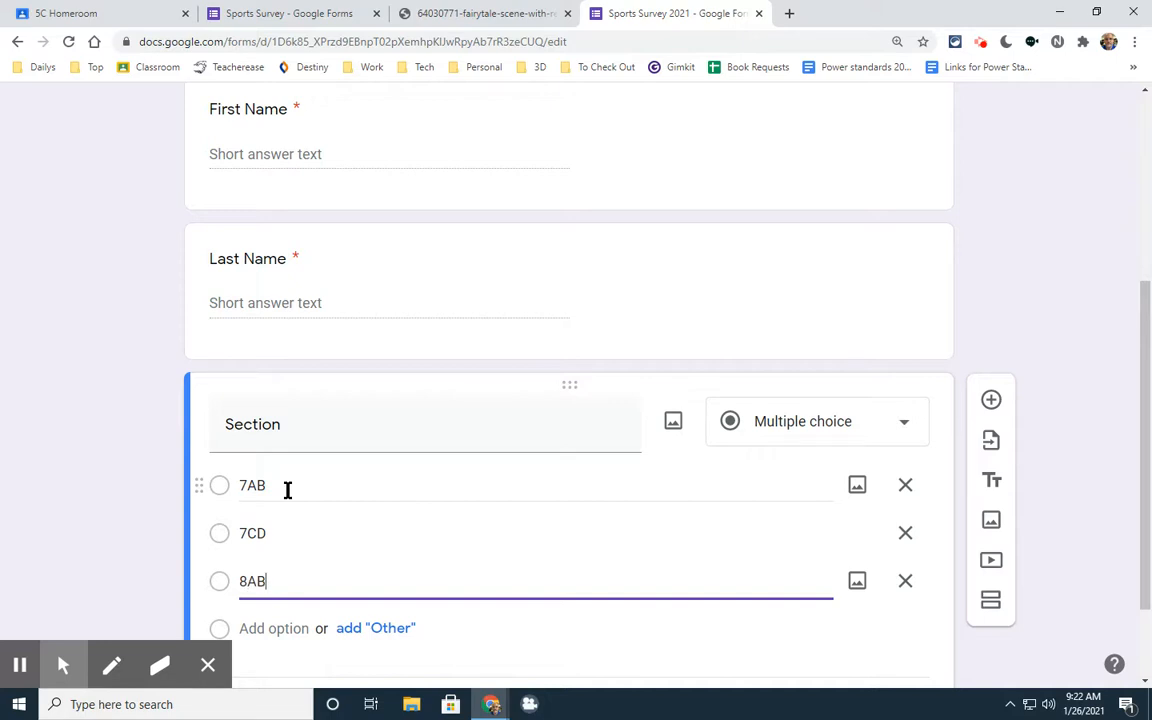
pyautogui.press('Return')
pyautogui.write('8CD')
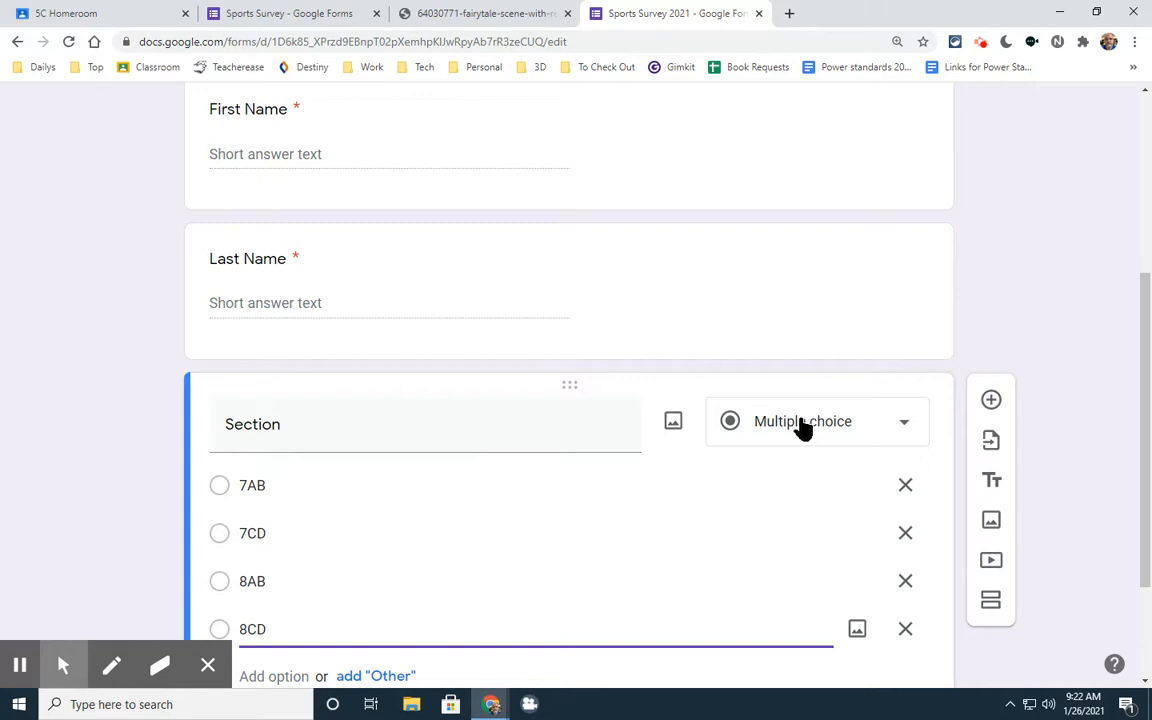
# Review the available question types, keep Multiple choice for the Section question, and make it required.
pyautogui.click(901, 427)
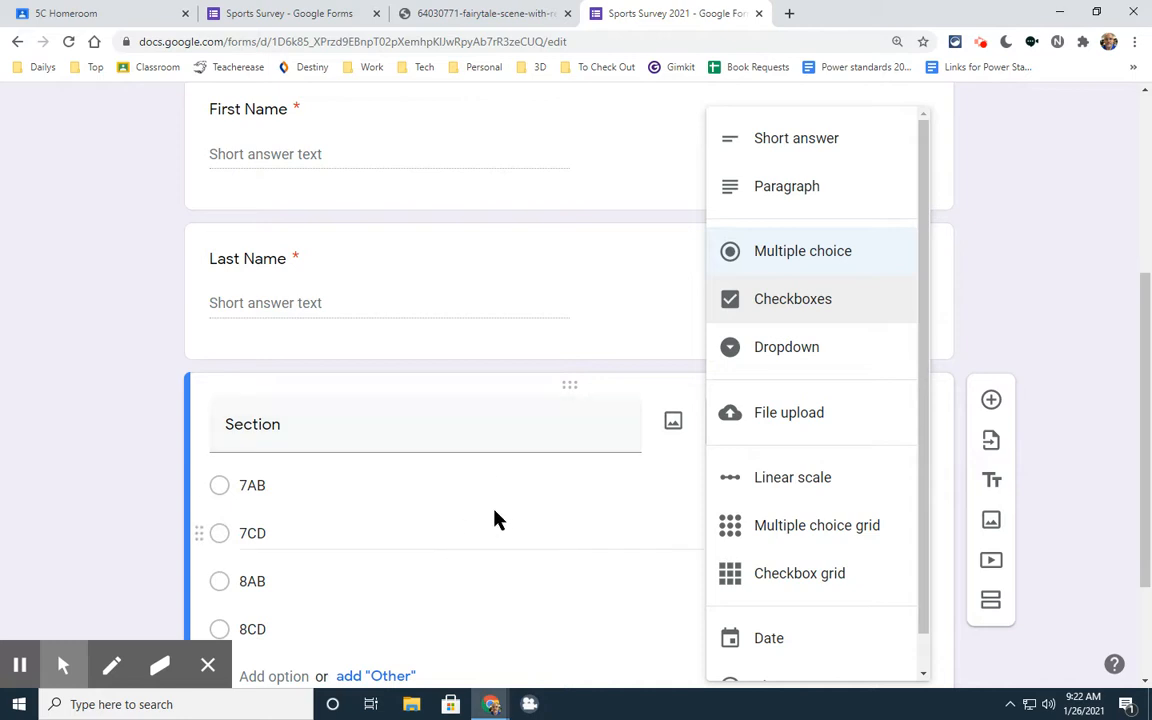
pyautogui.click(1071, 283)
pyautogui.scroll(-2, 1100, 432)
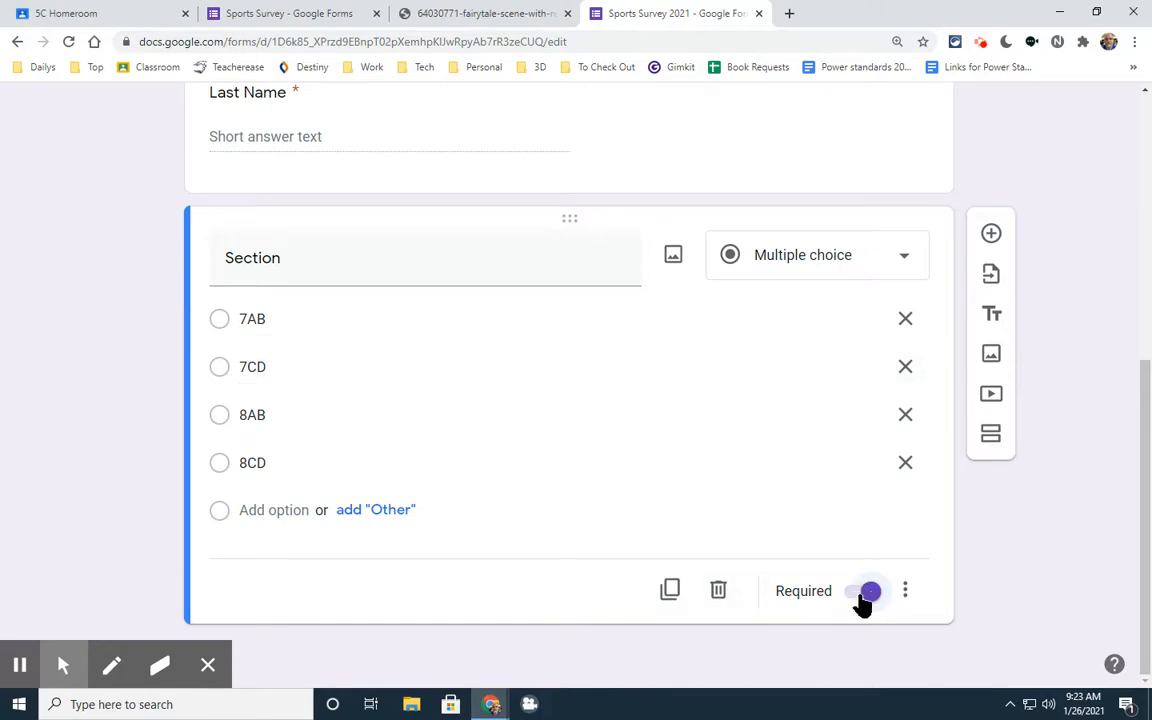
# Add a checkboxes question titled "Which of the following sports have you played? (check all that apply)" below Section.
pyautogui.click(993, 236)
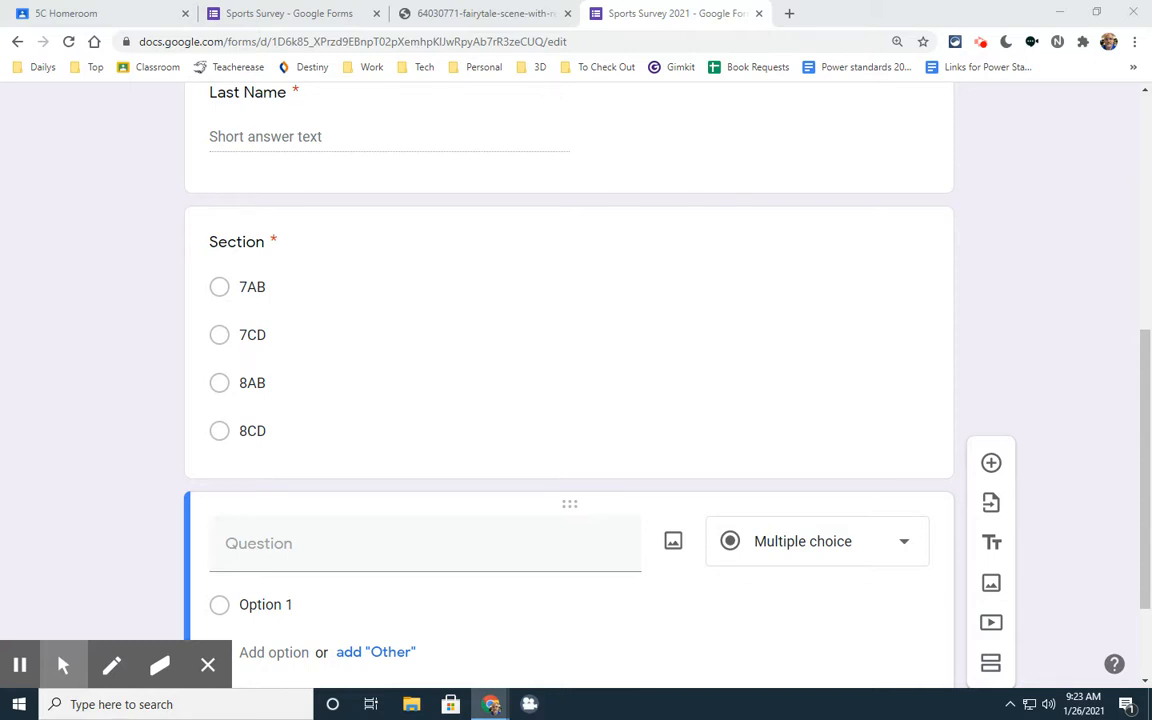
pyautogui.click(285, 553)
pyautogui.write('Which of the following sports have you played? (check all that apply)')
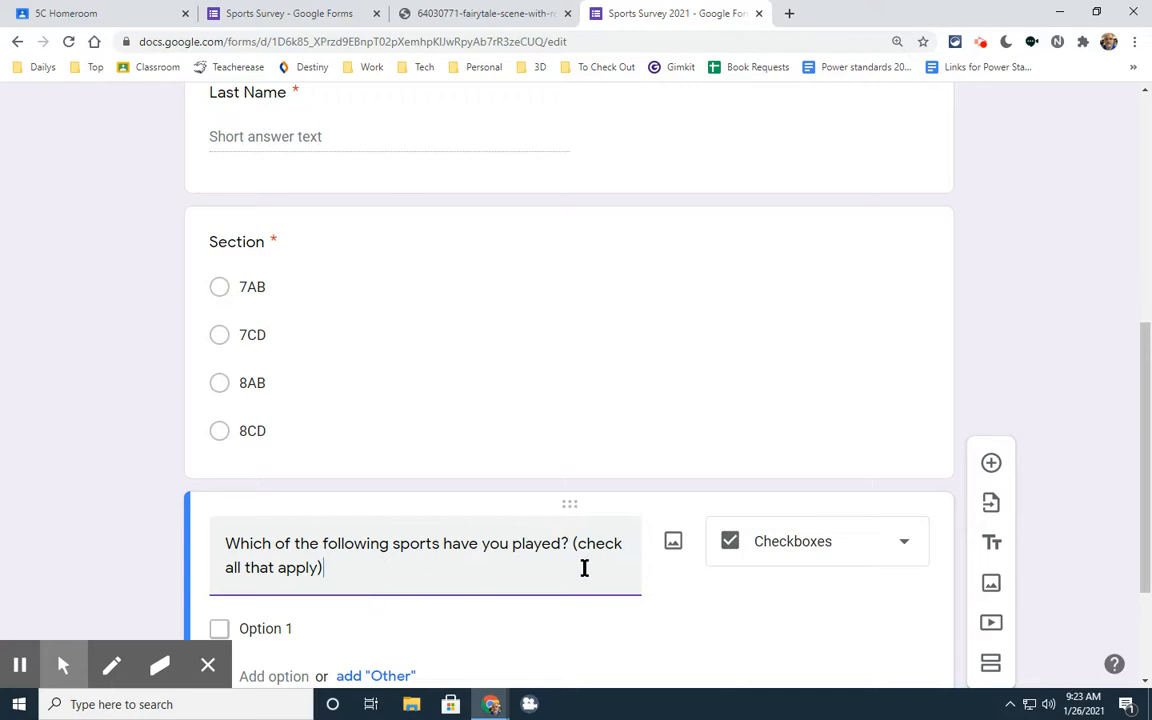
# Enter Baseball and Basketball as the first two options of the sports-played checkboxes question.
pyautogui.scroll(-2, 409, 576)
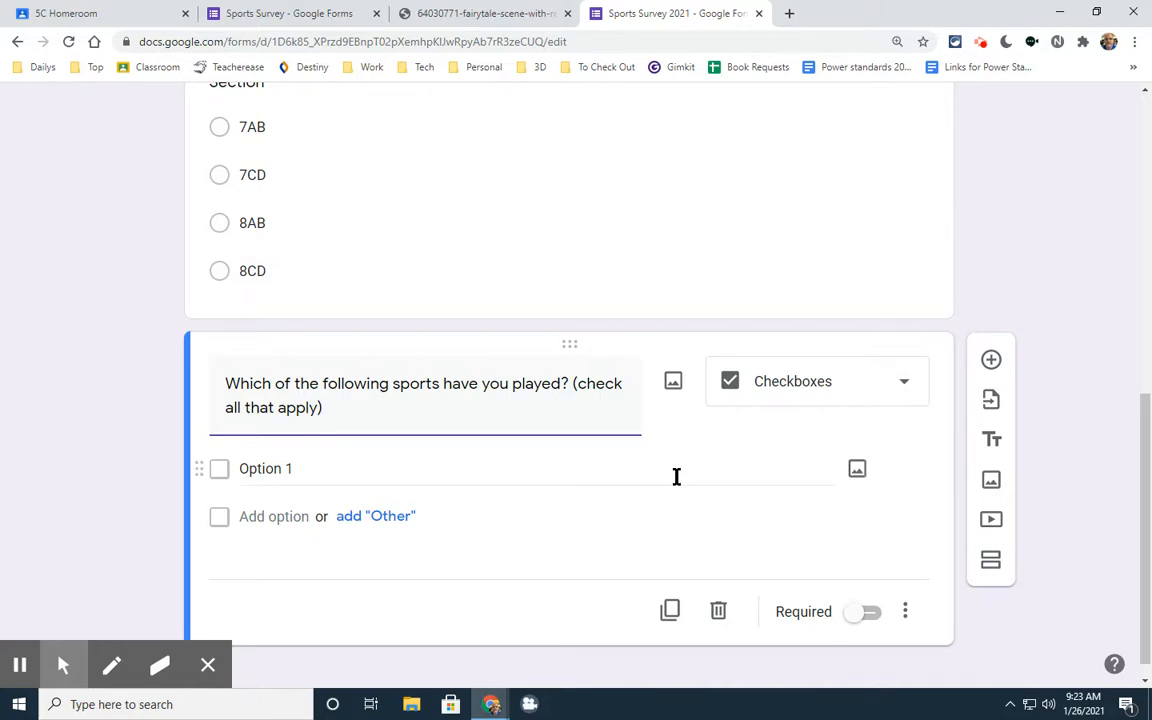
pyautogui.click(310, 464)
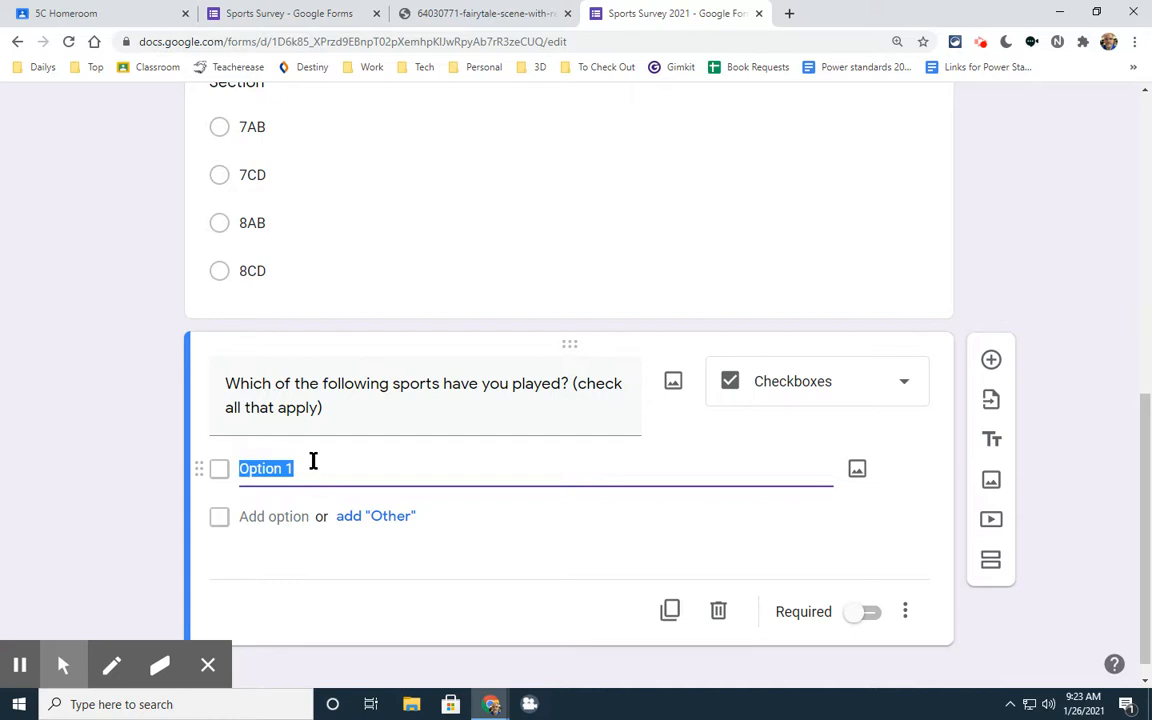
pyautogui.write('Baseball')
pyautogui.press('Return')
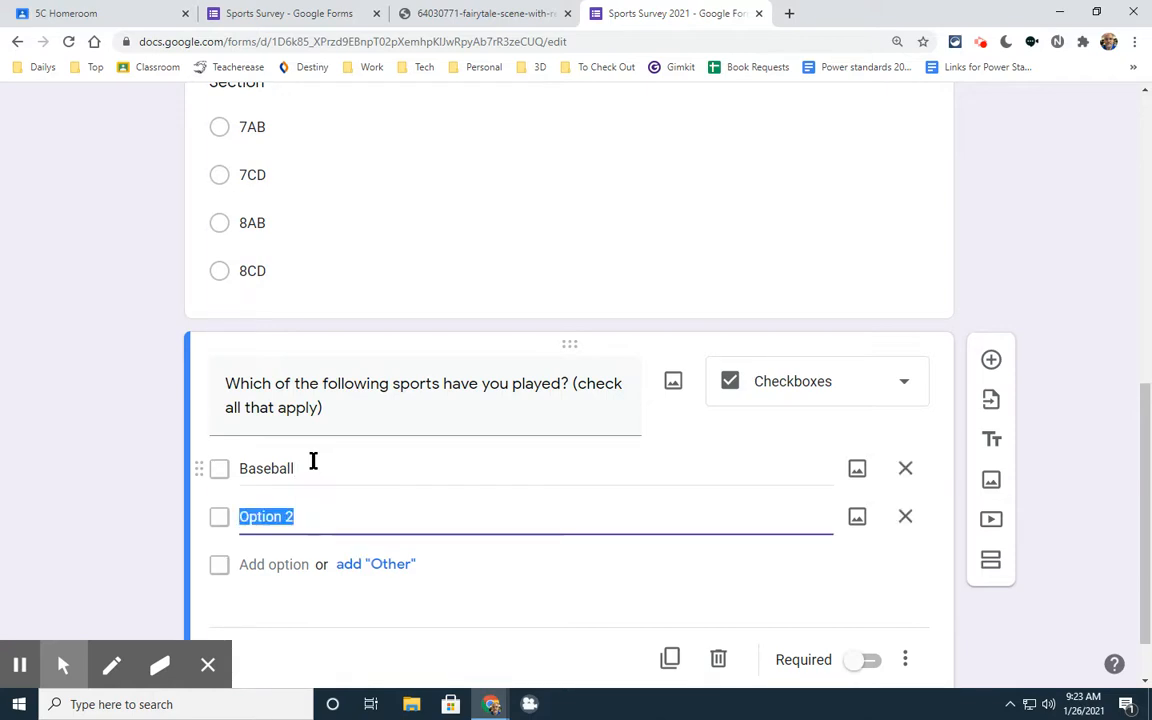
pyautogui.write('Basketabll')
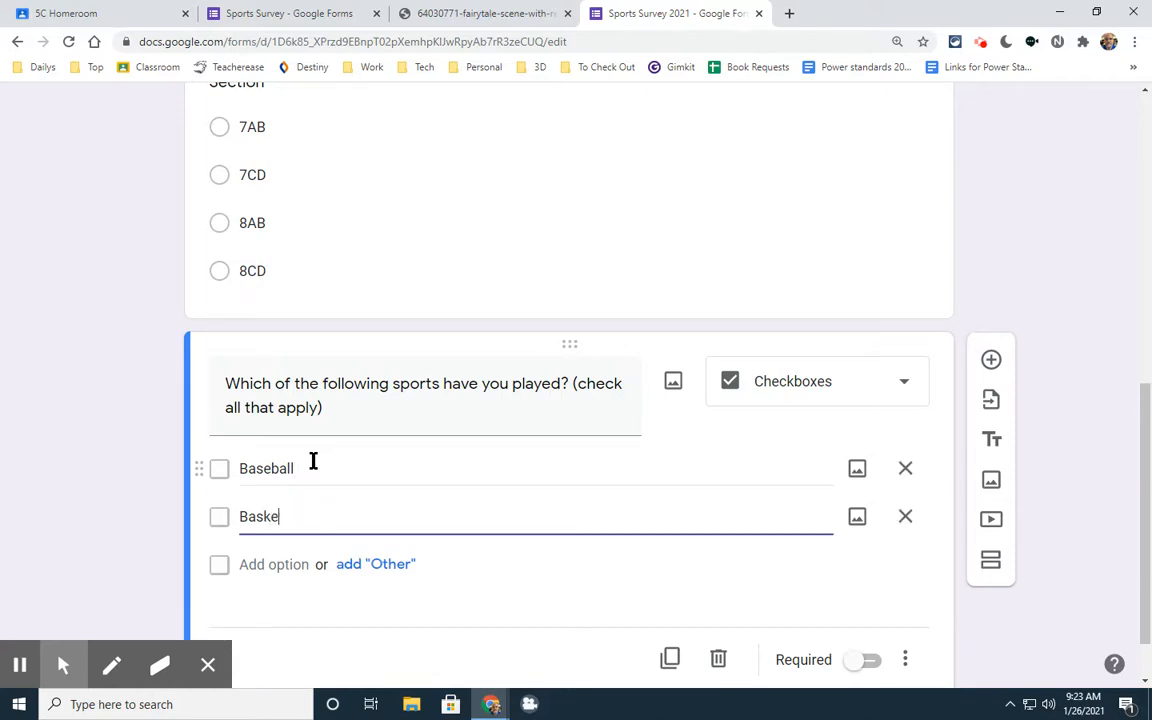
pyautogui.press('BackSpace')
pyautogui.press('BackSpace')
pyautogui.write('all')
pyautogui.press('Left')
pyautogui.press('Left')
pyautogui.press('Left')
pyautogui.press('BackSpace')
pyautogui.press('Return')
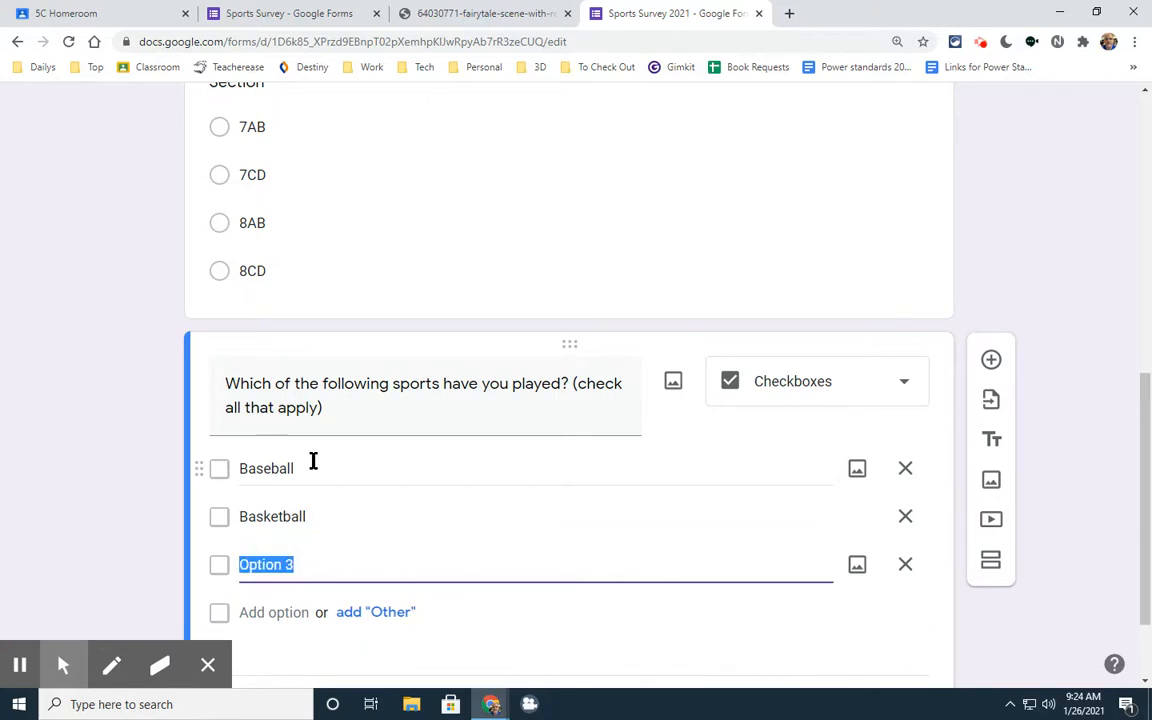
# Add Football, Hockey and Soccer as the next options of the sports-played question.
pyautogui.write('Football')
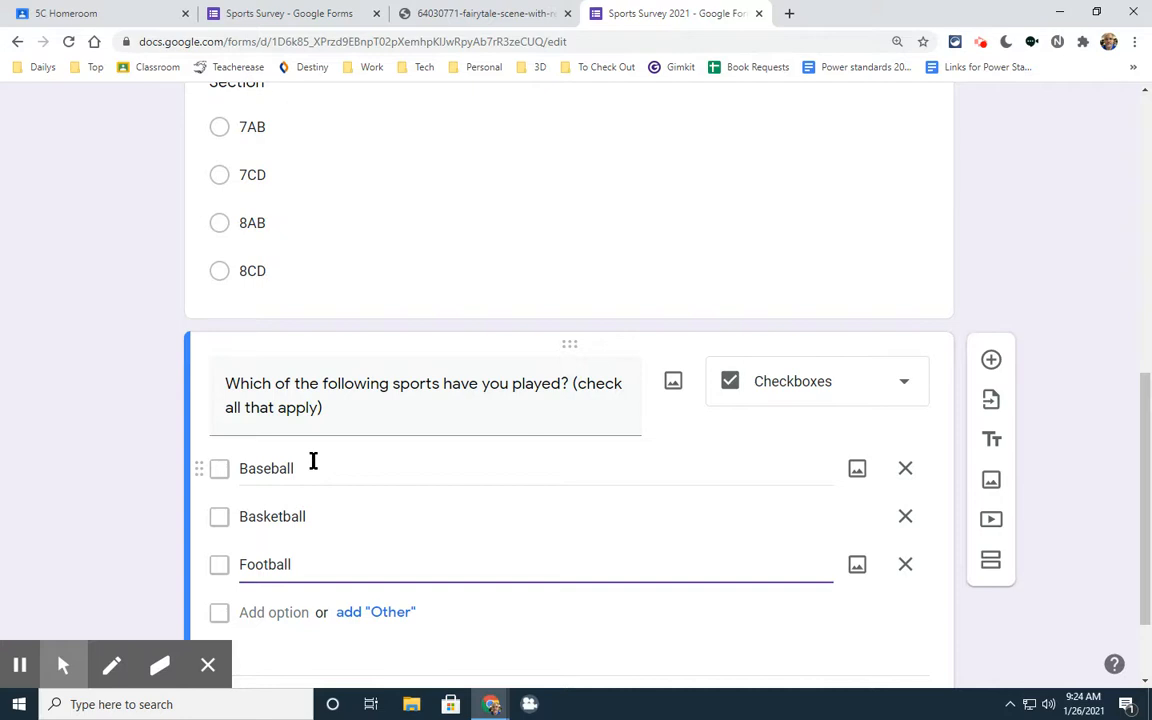
pyautogui.press('Return')
pyautogui.write('Hockey')
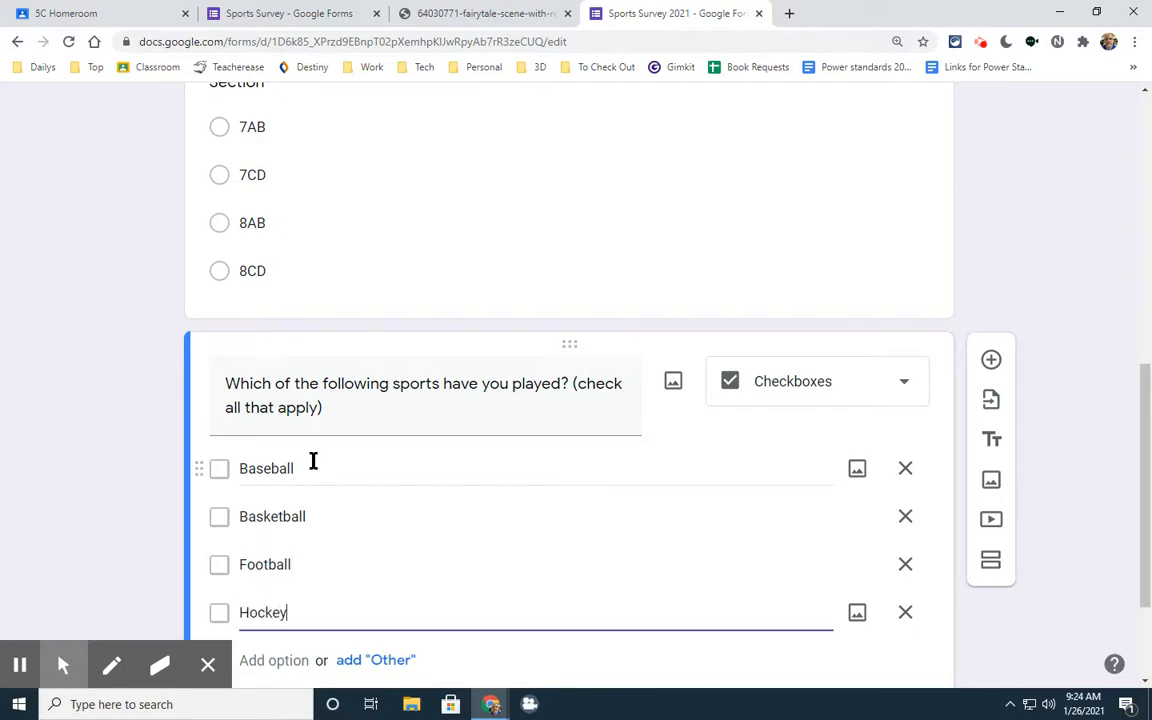
pyautogui.press('Return')
pyautogui.write('Soccer')
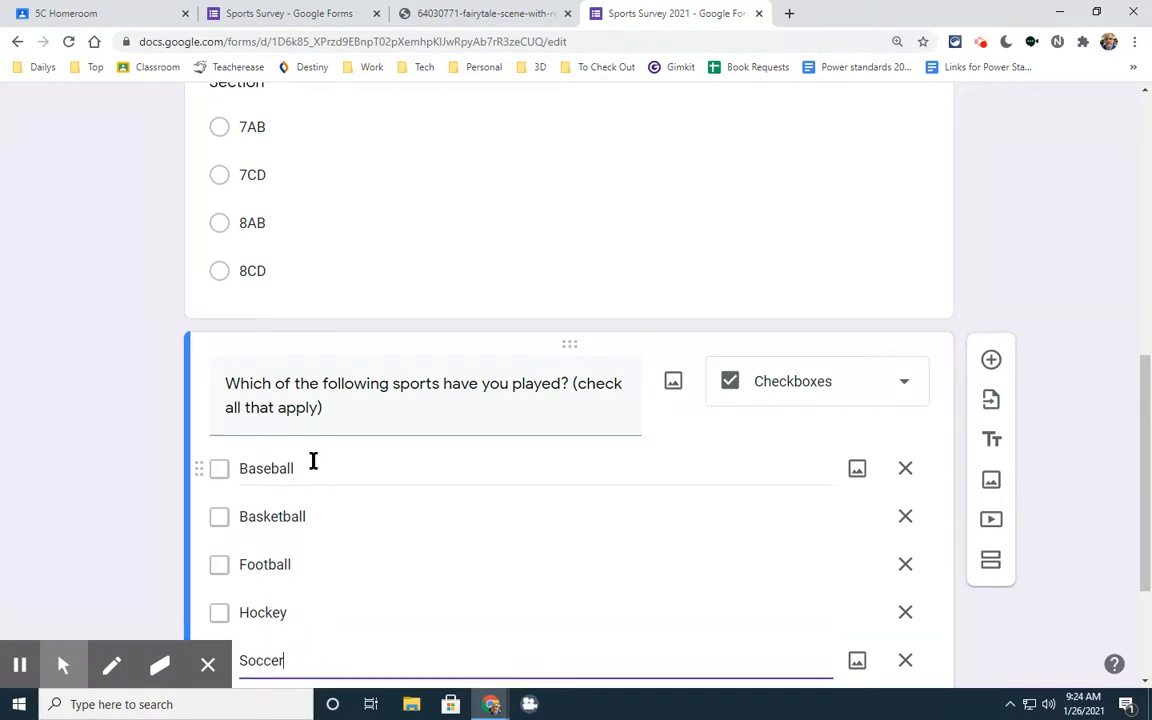
# Add the options Golf, Tennis, Biking, Hiking and E-Sports below Soccer in the sports-played question.
pyautogui.press('Return')
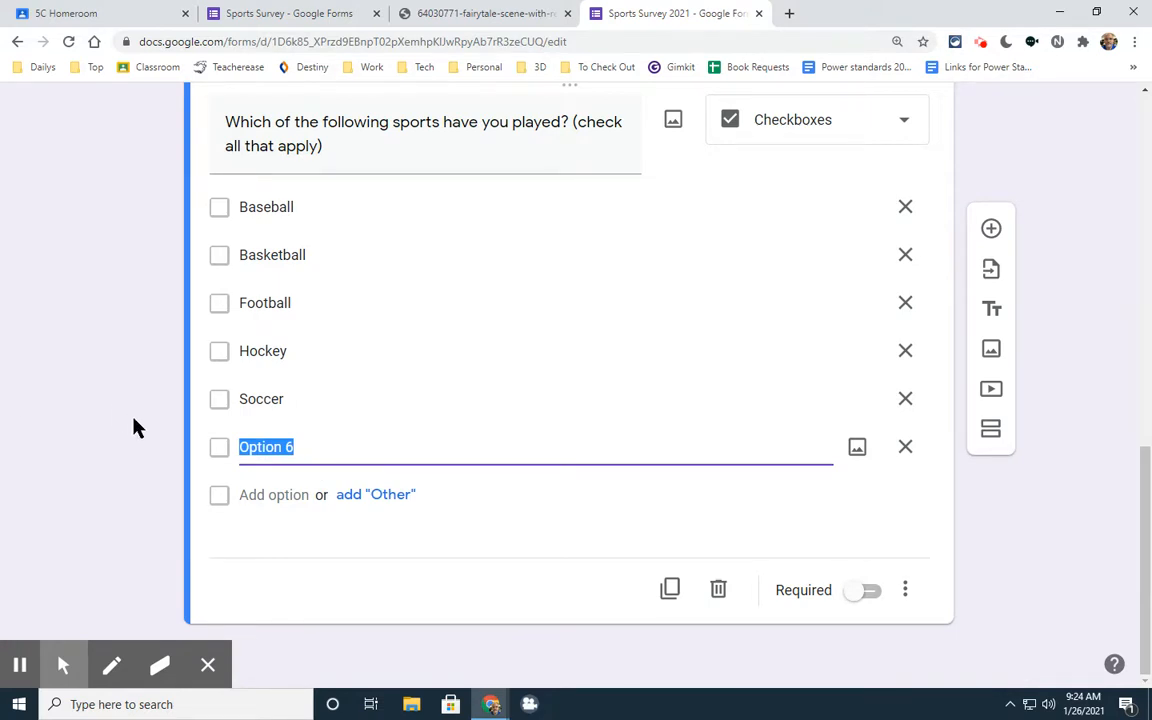
pyautogui.write('Golf')
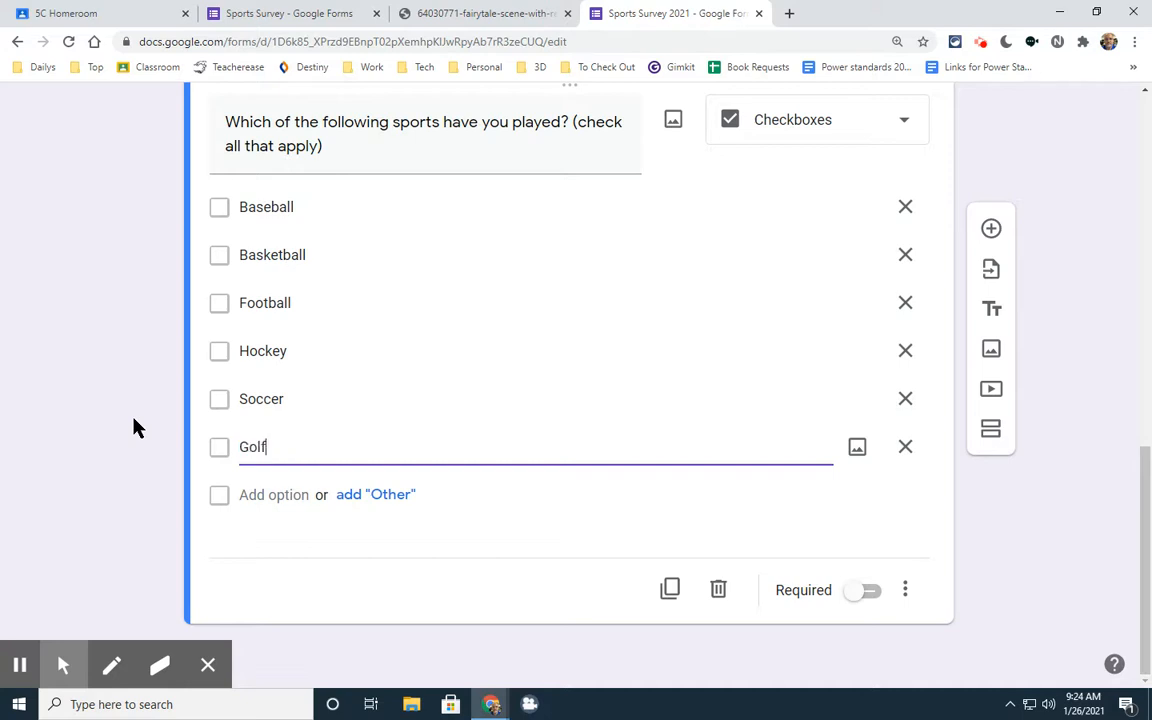
pyautogui.press('Return')
pyautogui.write('Tennis')
pyautogui.press('Return')
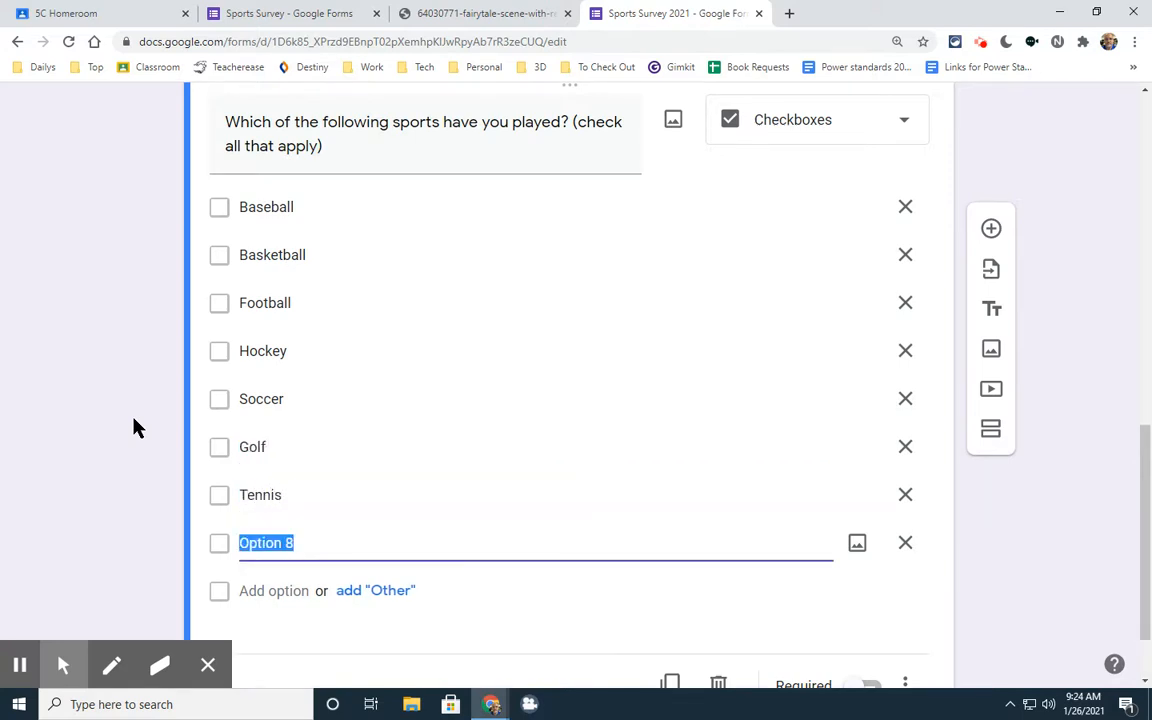
pyautogui.write('Biking')
pyautogui.press('Return')
pyautogui.write('Hiking')
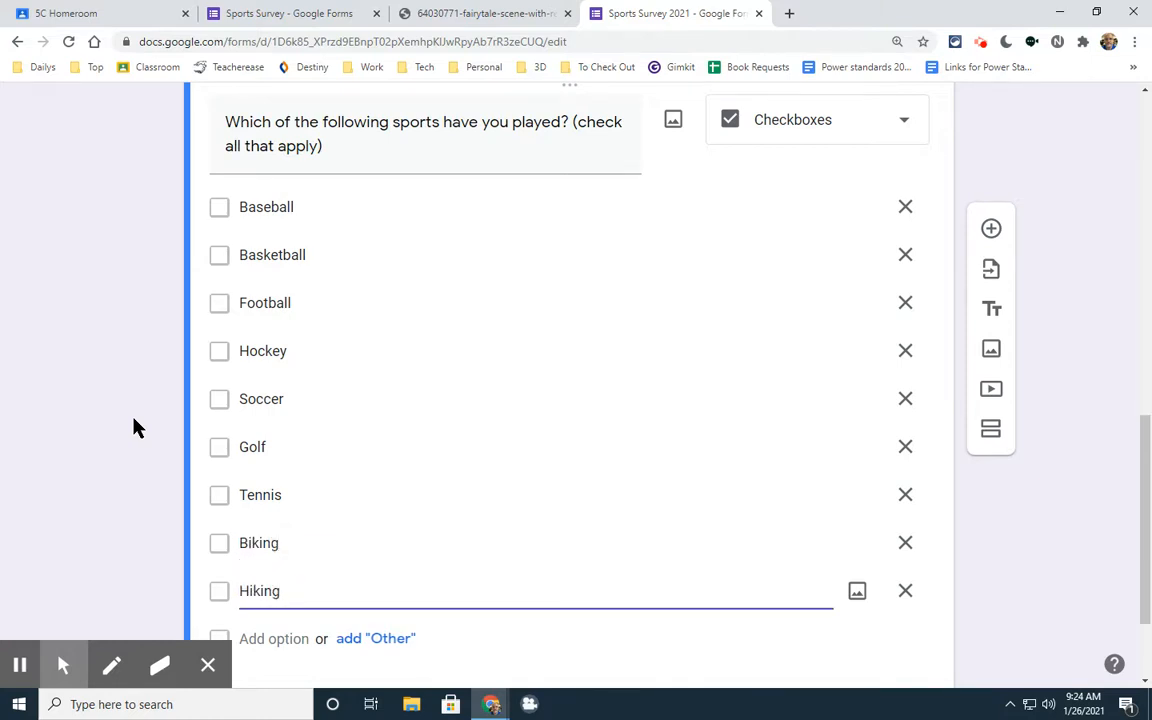
pyautogui.press('Return')
pyautogui.write('E-Sports')
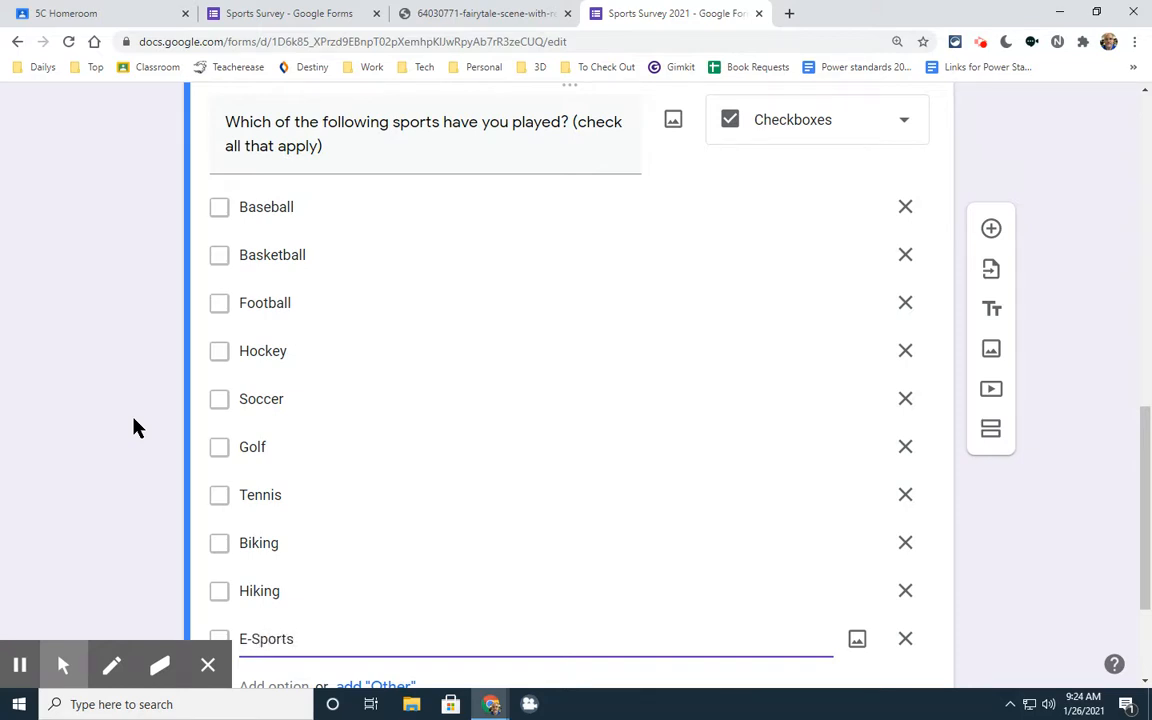
# Add an "Other" option at the end of the sports list, below E-Sports.
pyautogui.scroll(-2, 540, 620)
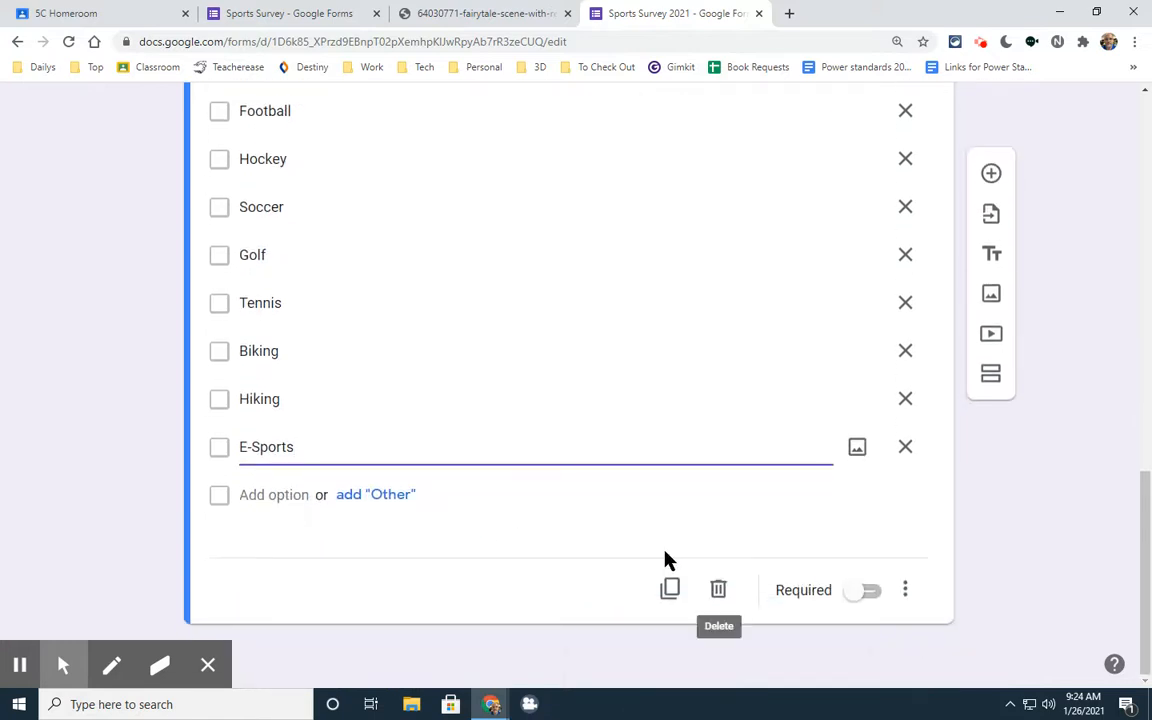
pyautogui.click(388, 497)
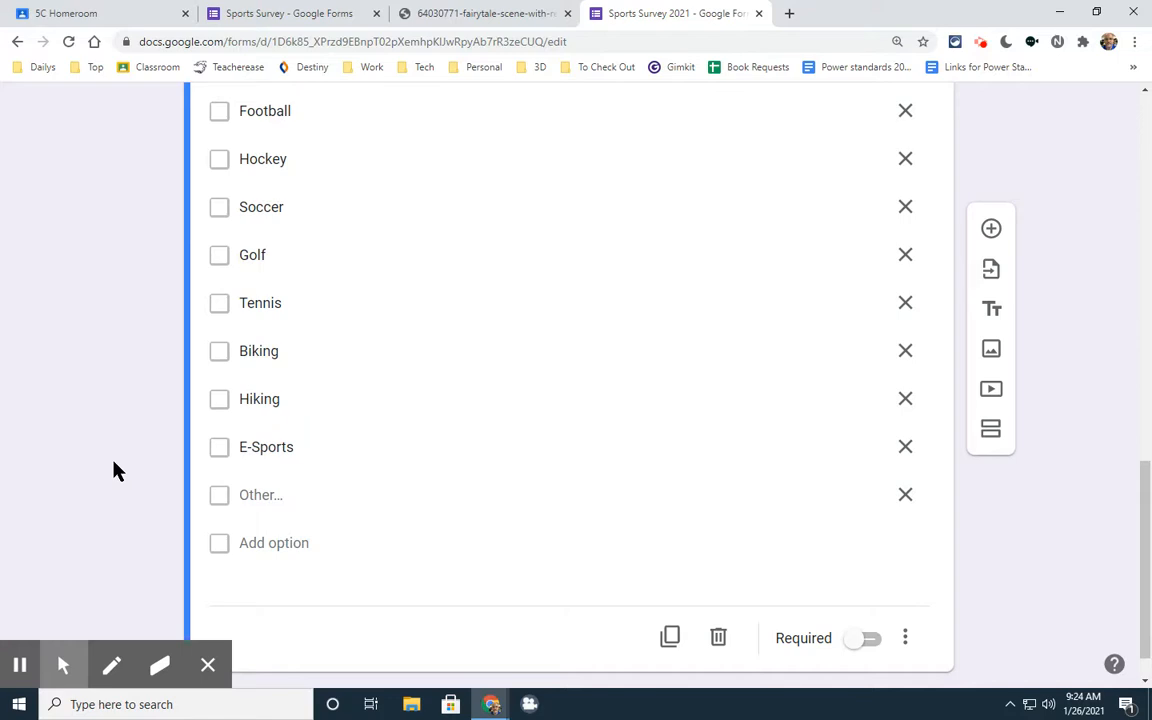
pyautogui.scroll(2, 113, 470)
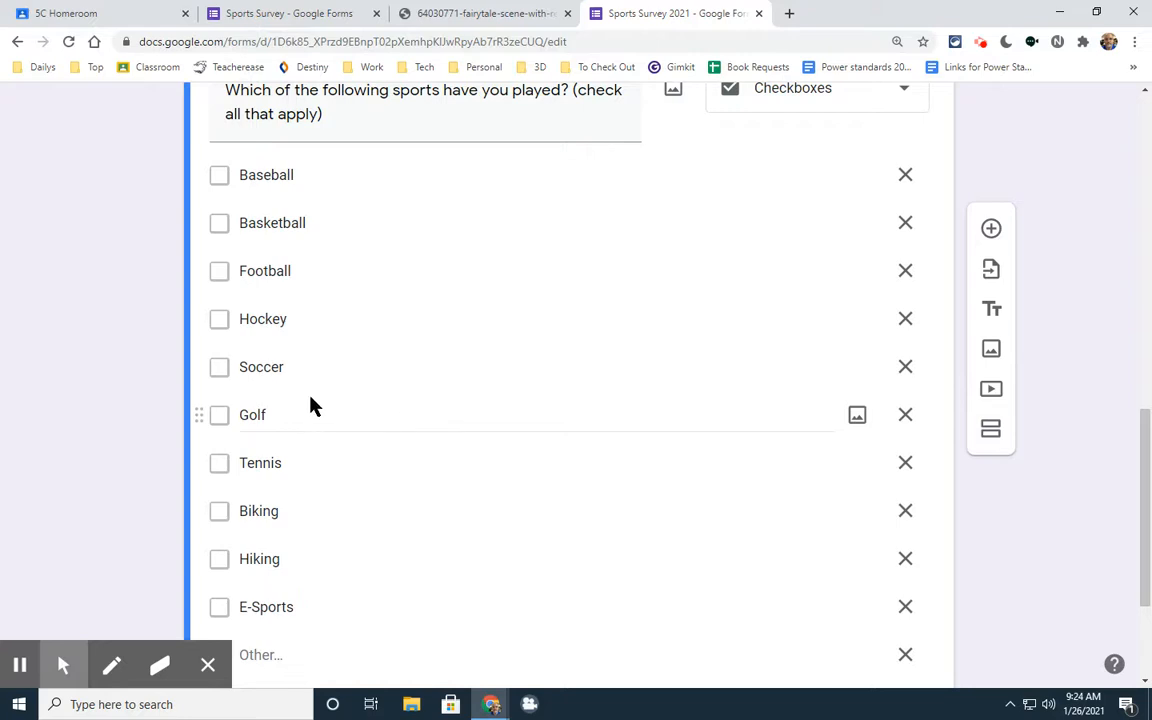
pyautogui.scroll(-3, 130, 332)
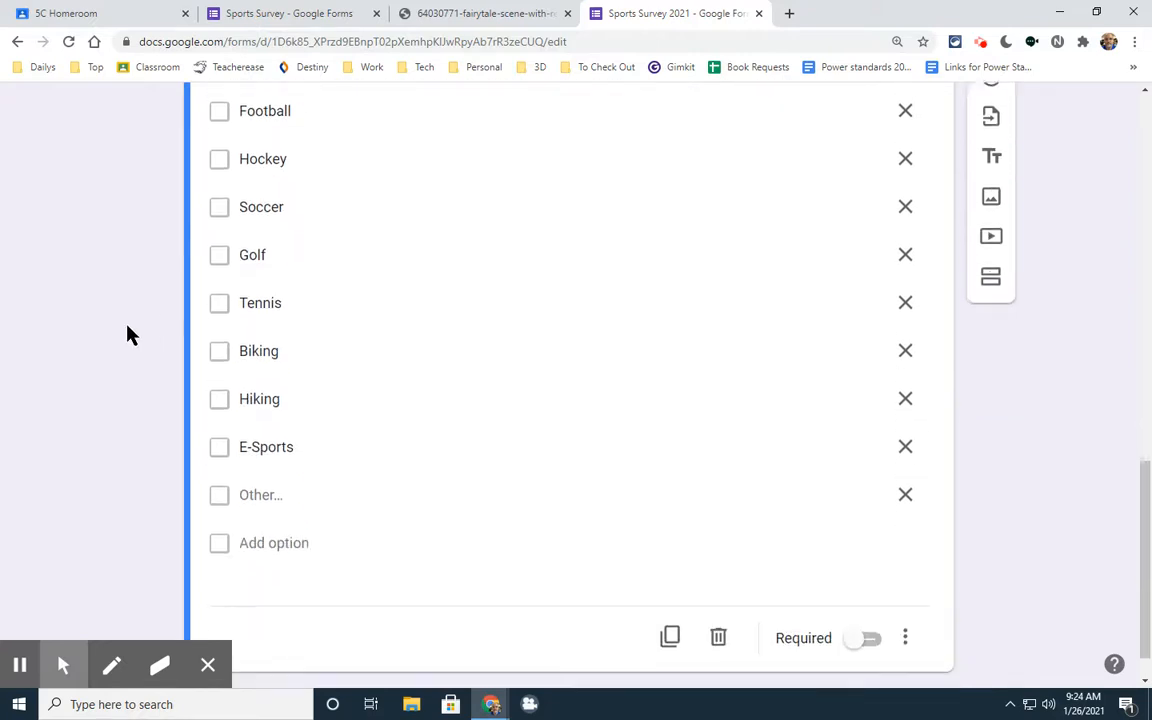
# Open a preview of the form and look through its questions down to the sports checkboxes.
pyautogui.scroll(5, 558, 327)
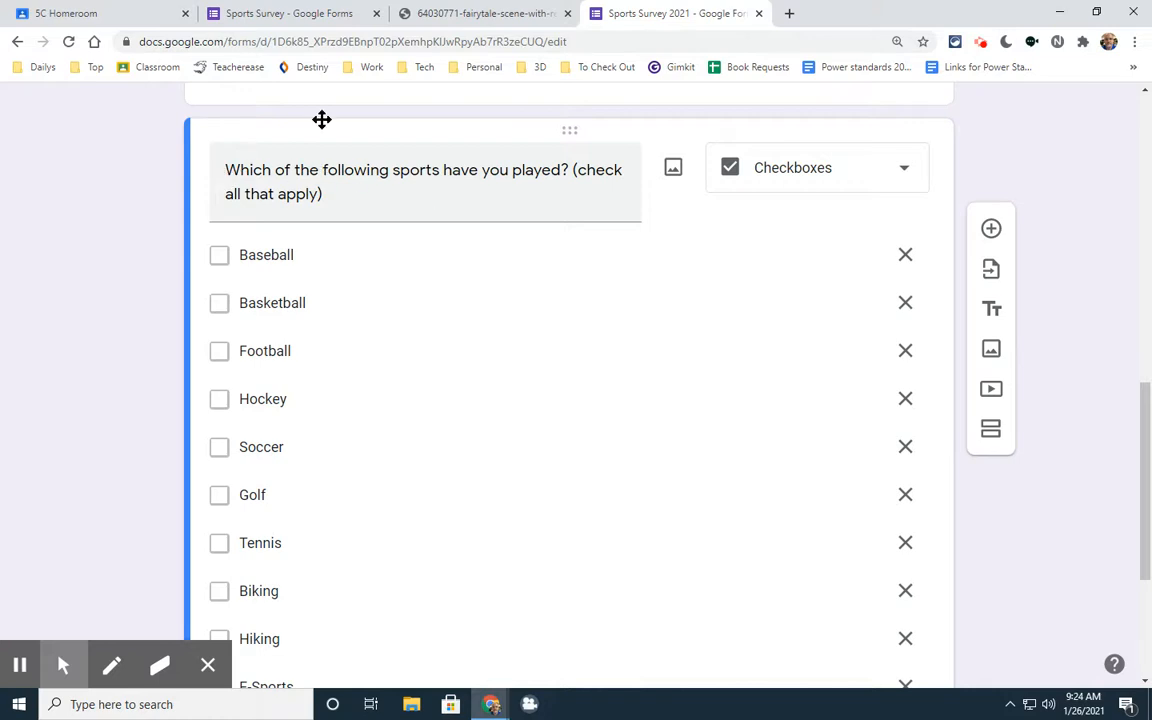
pyautogui.scroll(10, 1090, 260)
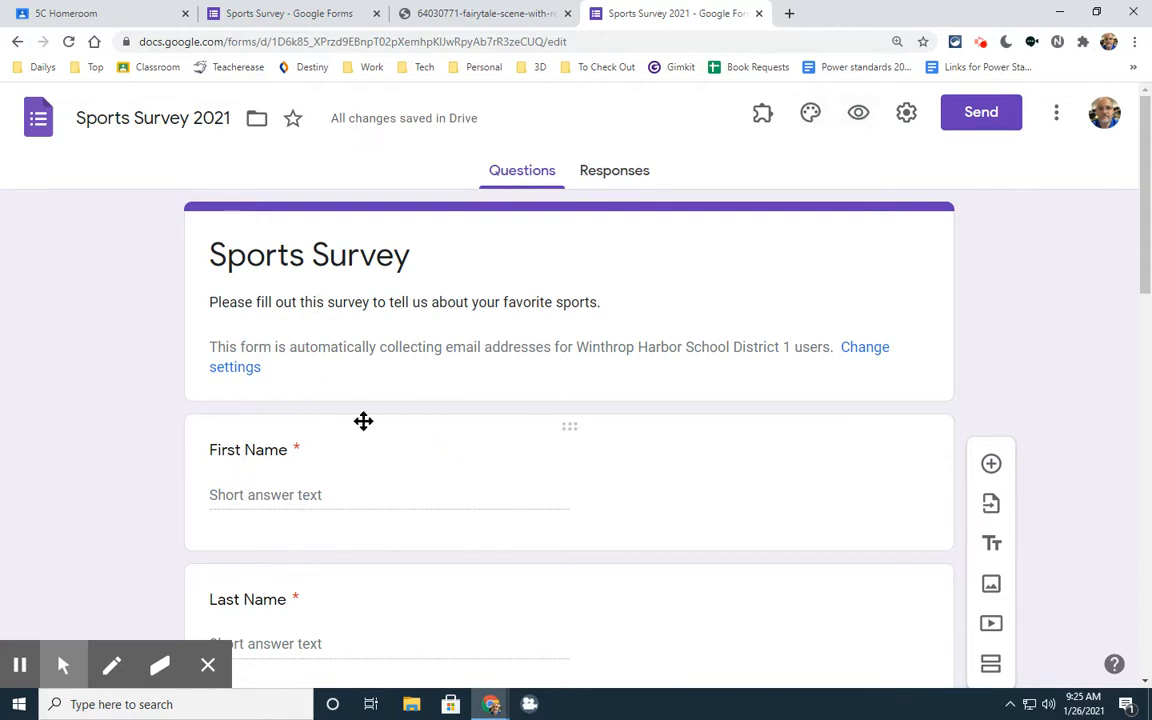
pyautogui.scroll(-2, 280, 429)
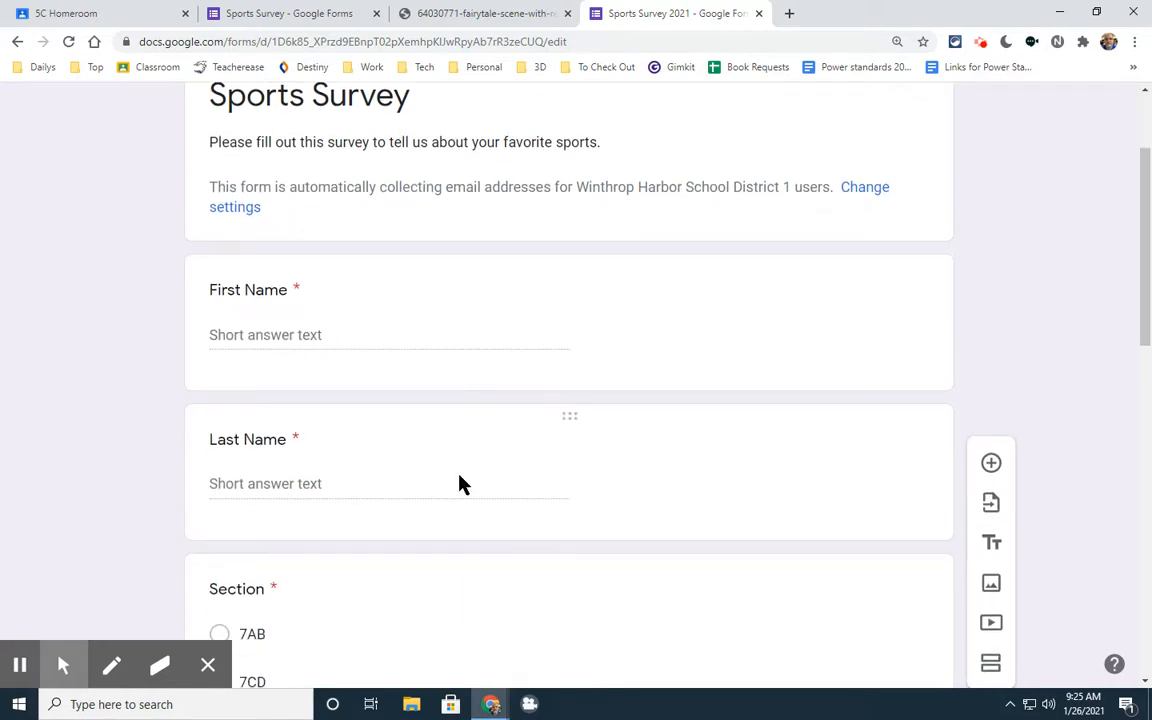
pyautogui.scroll(2, 459, 483)
pyautogui.click(860, 114)
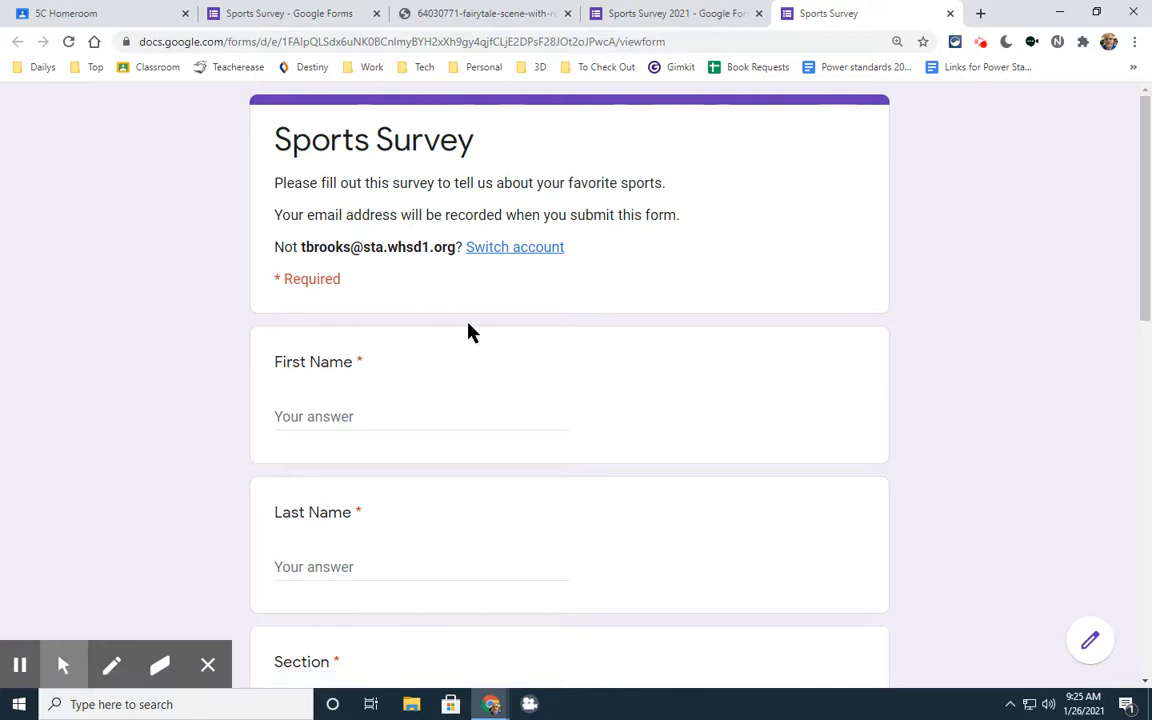
pyautogui.scroll(-2, 694, 300)
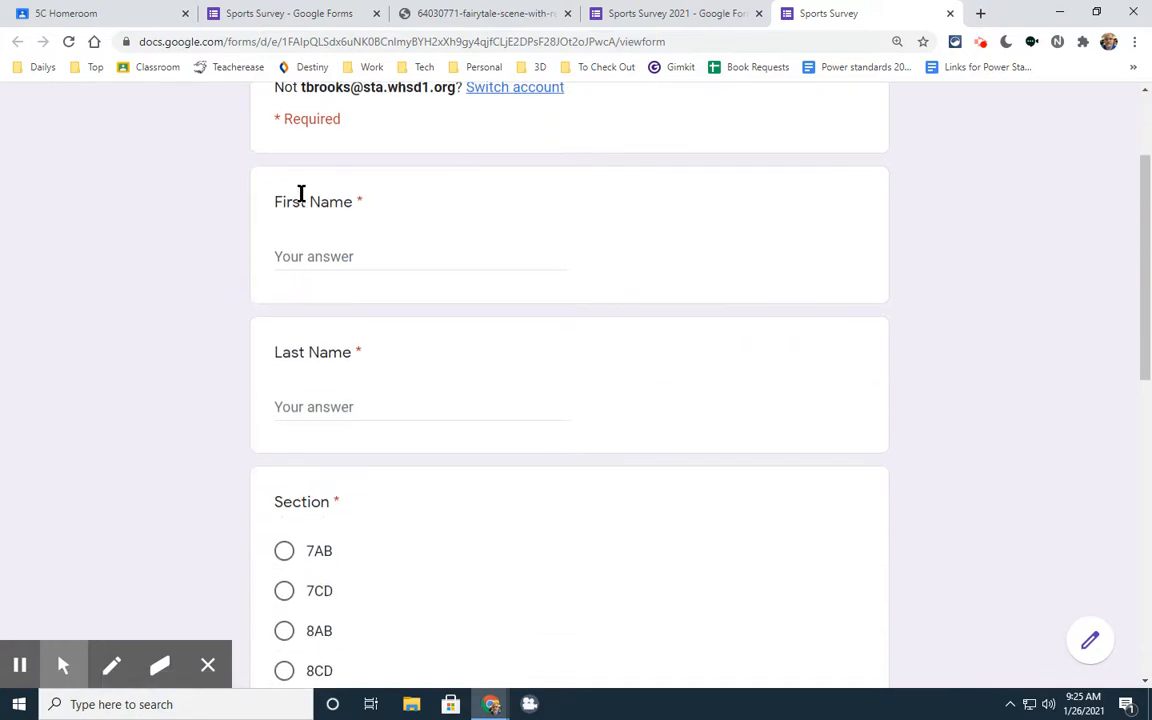
pyautogui.scroll(-7, 400, 450)
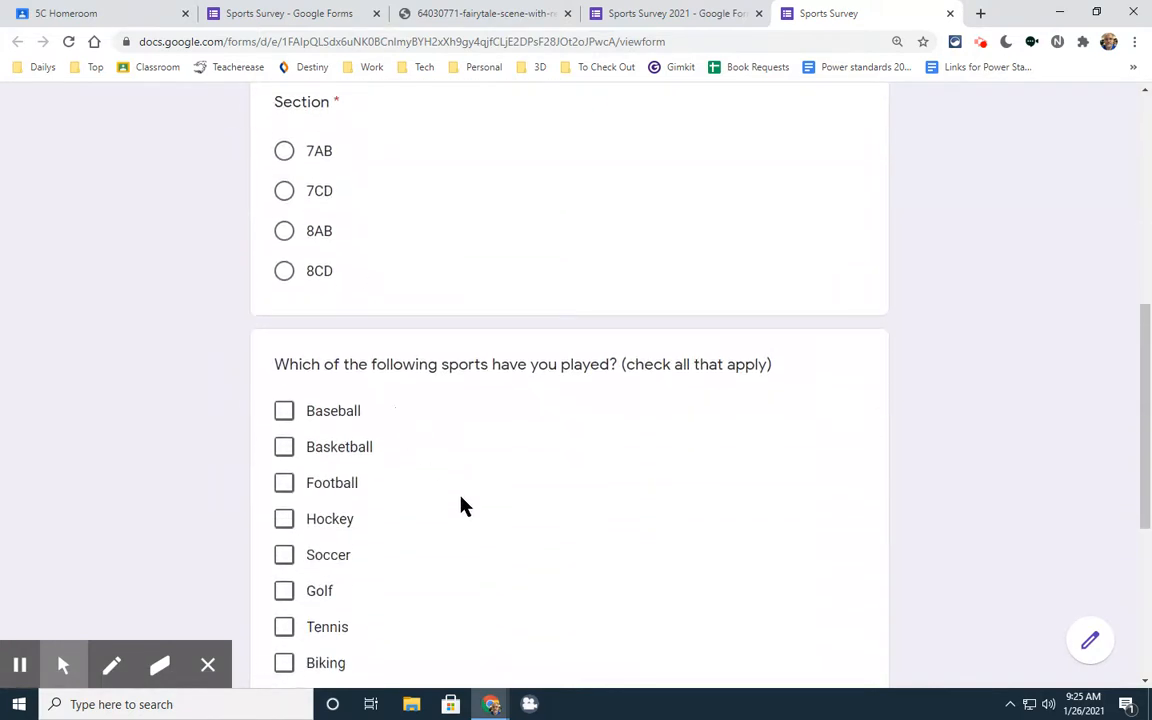
pyautogui.scroll(2, 553, 440)
pyautogui.scroll(-2, 507, 406)
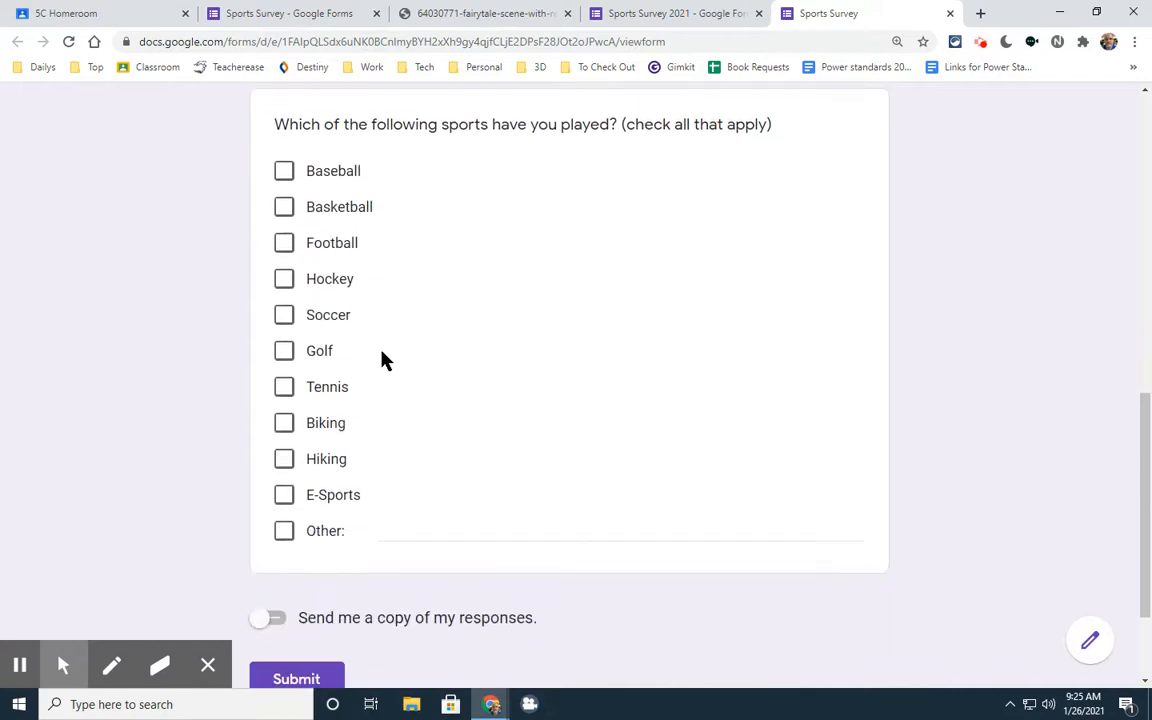
# Check Basketball, Soccer, Biking and Other in the previewed sports question, entering "Skydiving" for Other.
pyautogui.click(286, 210)
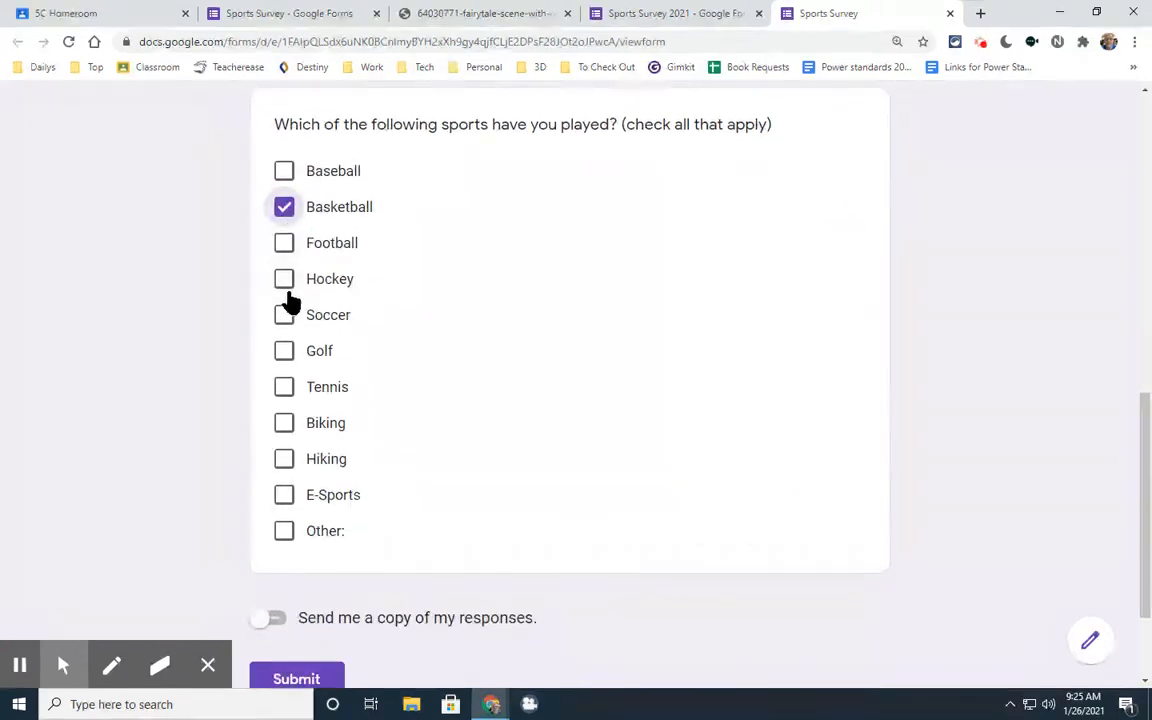
pyautogui.click(286, 318)
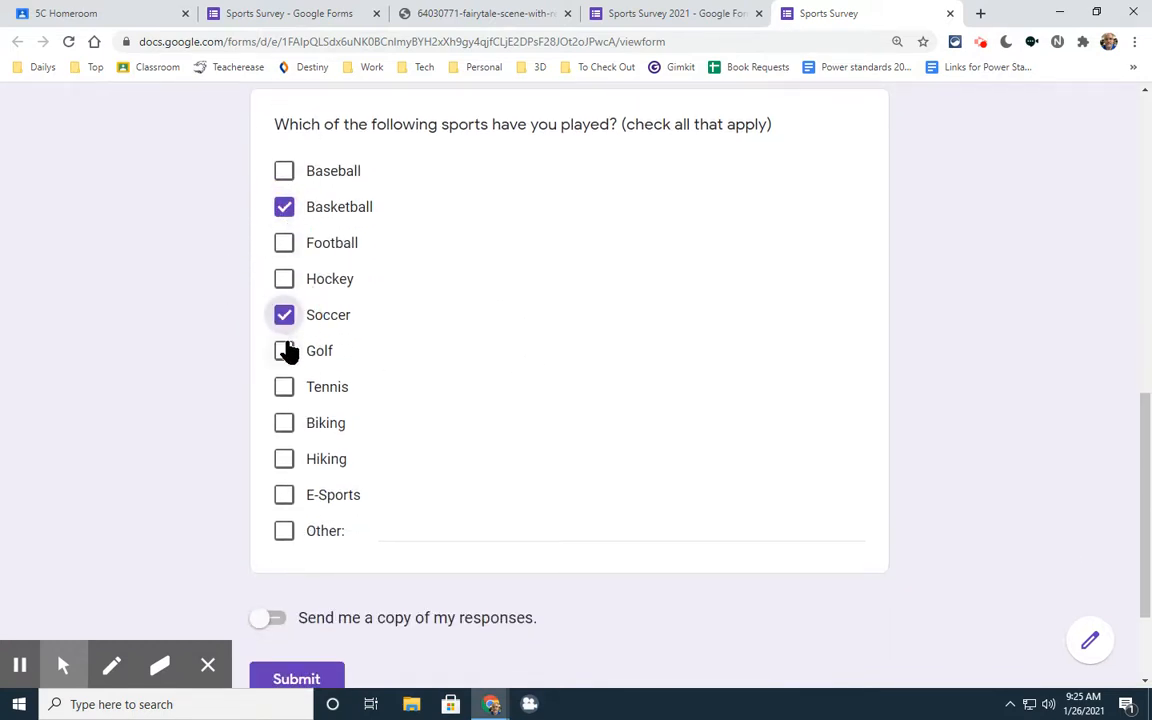
pyautogui.click(286, 425)
pyautogui.click(283, 532)
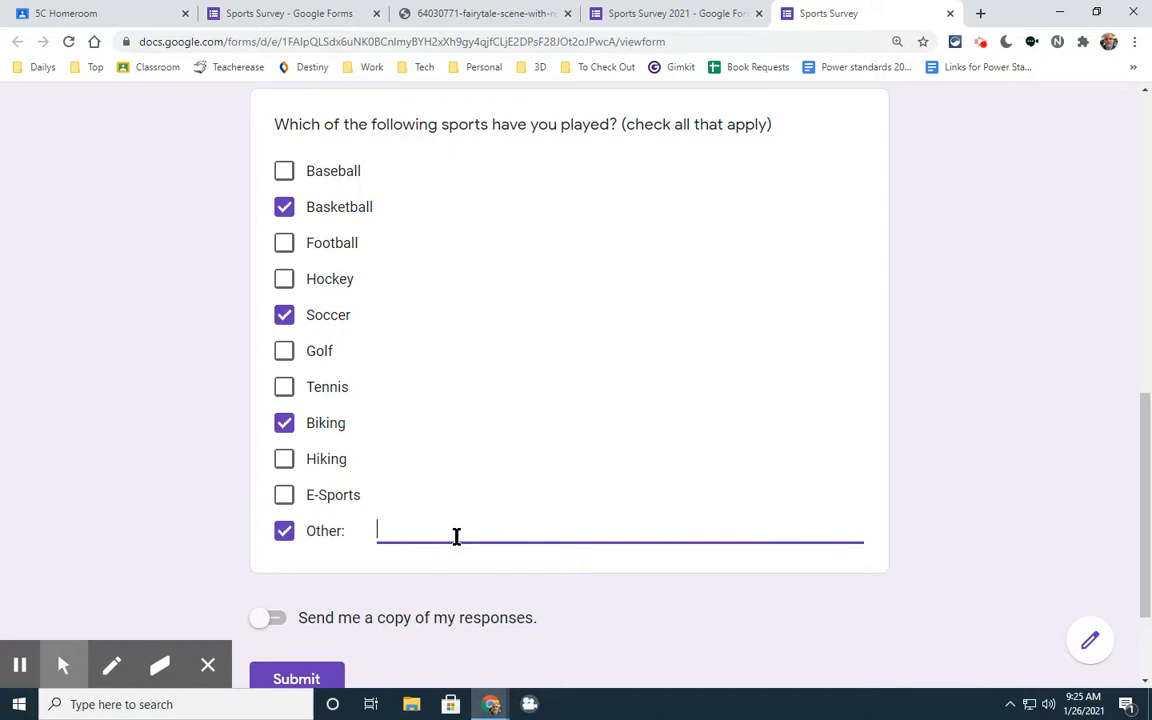
pyautogui.write('Skydiving')
pyautogui.scroll(1, 485, 480)
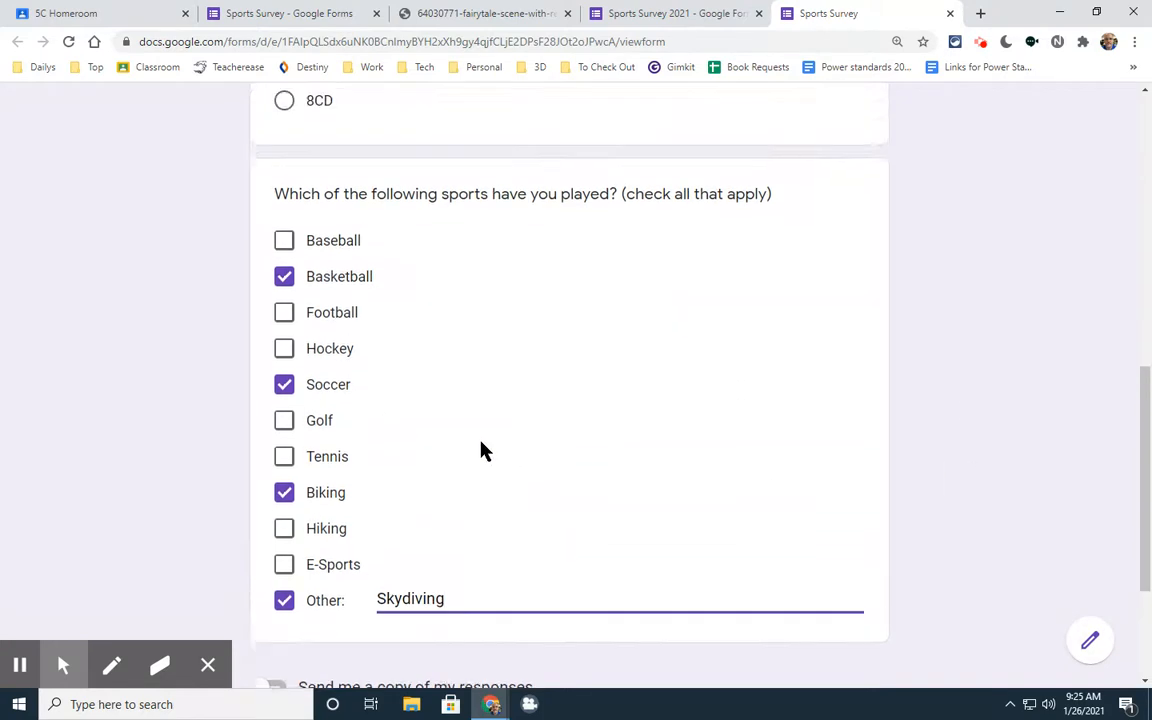
# Check Football and uncheck Soccer in the previewed sports question, and close the preview to return to editing.
pyautogui.click(284, 322)
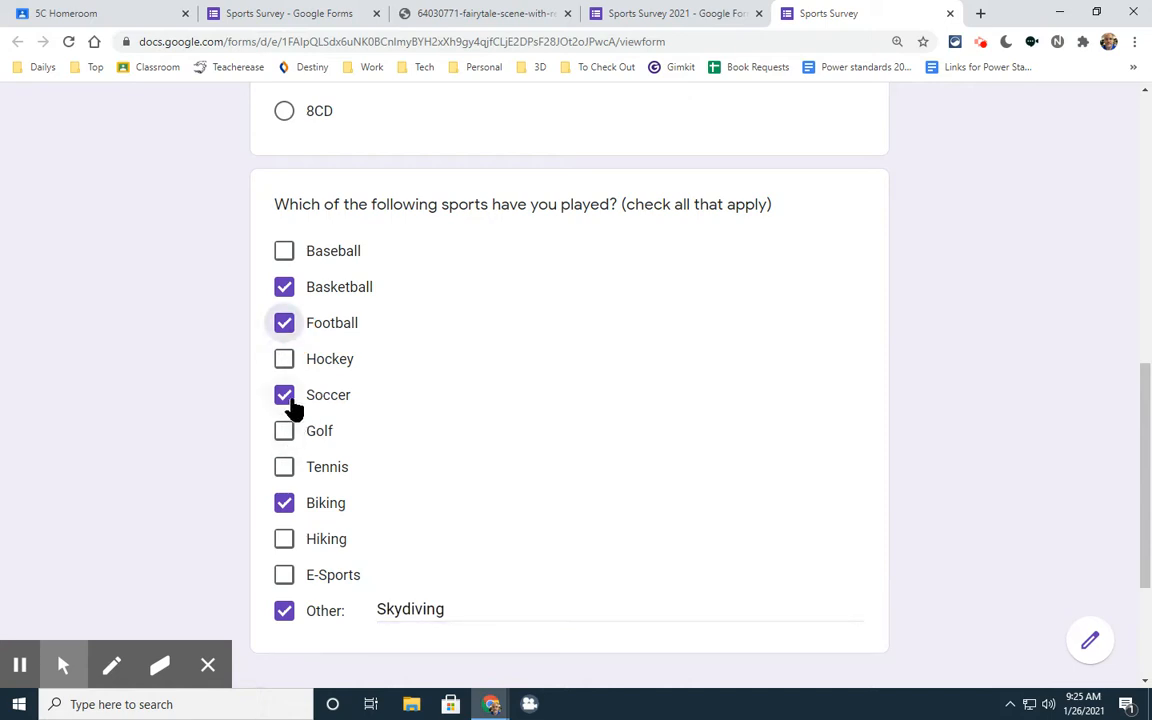
pyautogui.click(284, 398)
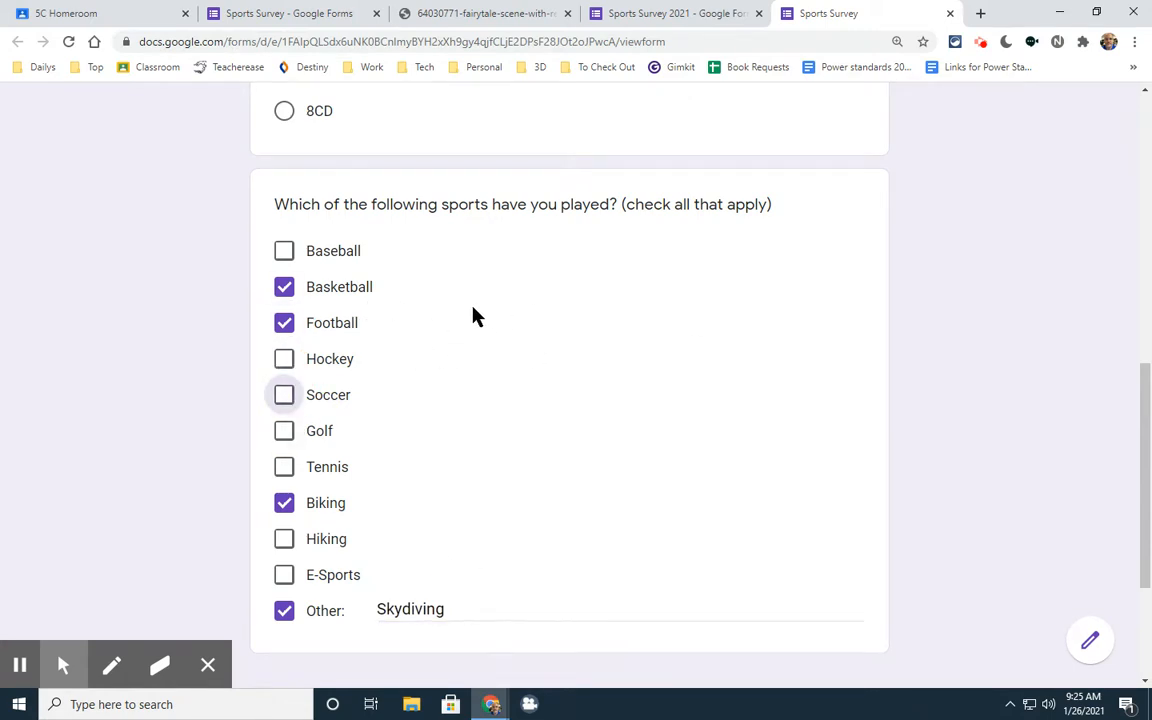
pyautogui.click(950, 13)
pyautogui.click(652, 132)
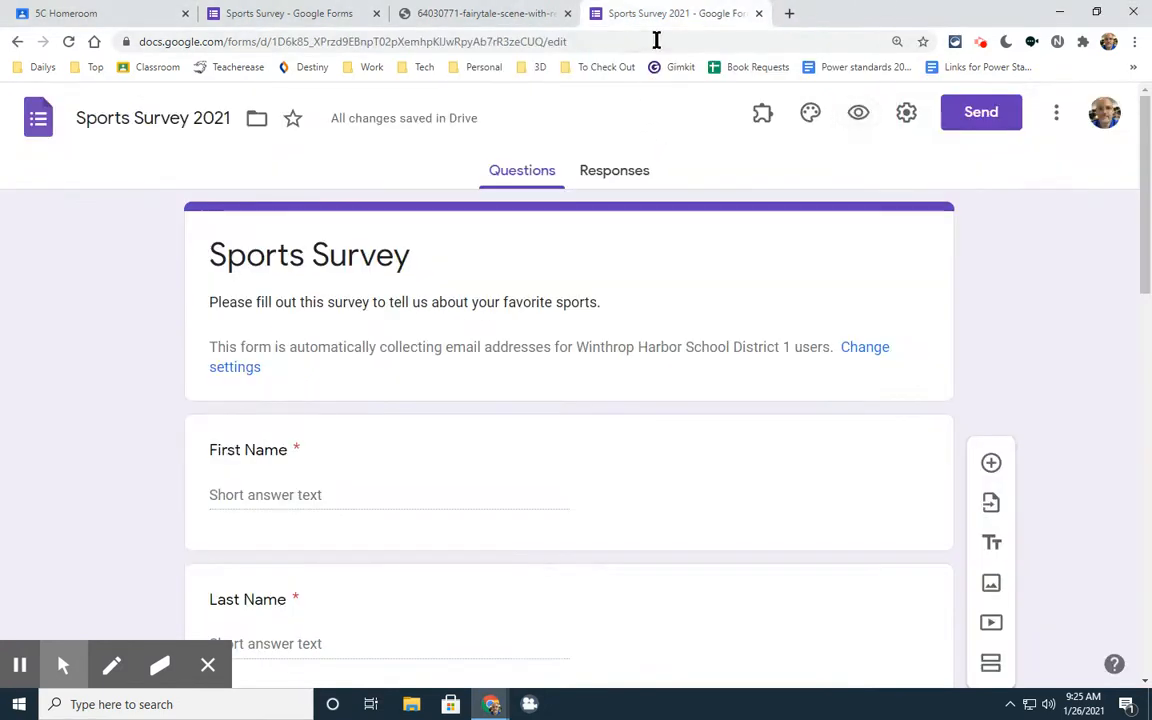
# Make the sports-played checkboxes question required.
pyautogui.scroll(-10, 434, 404)
pyautogui.scroll(-2, 434, 410)
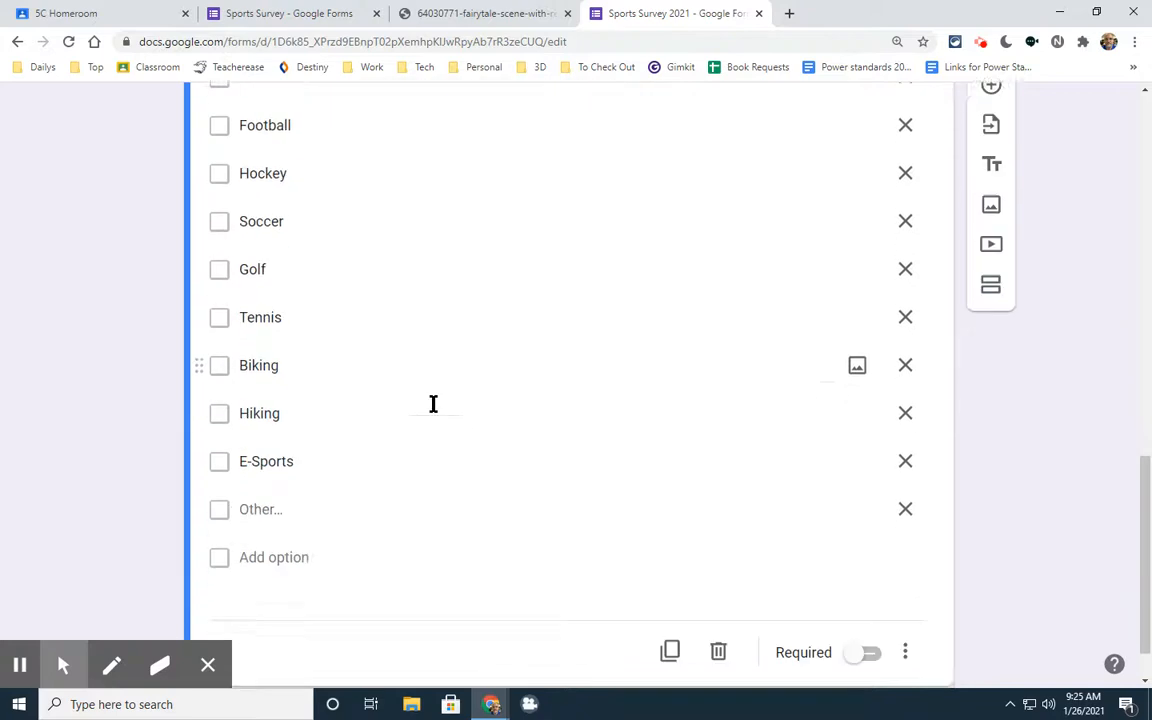
pyautogui.scroll(4, 433, 404)
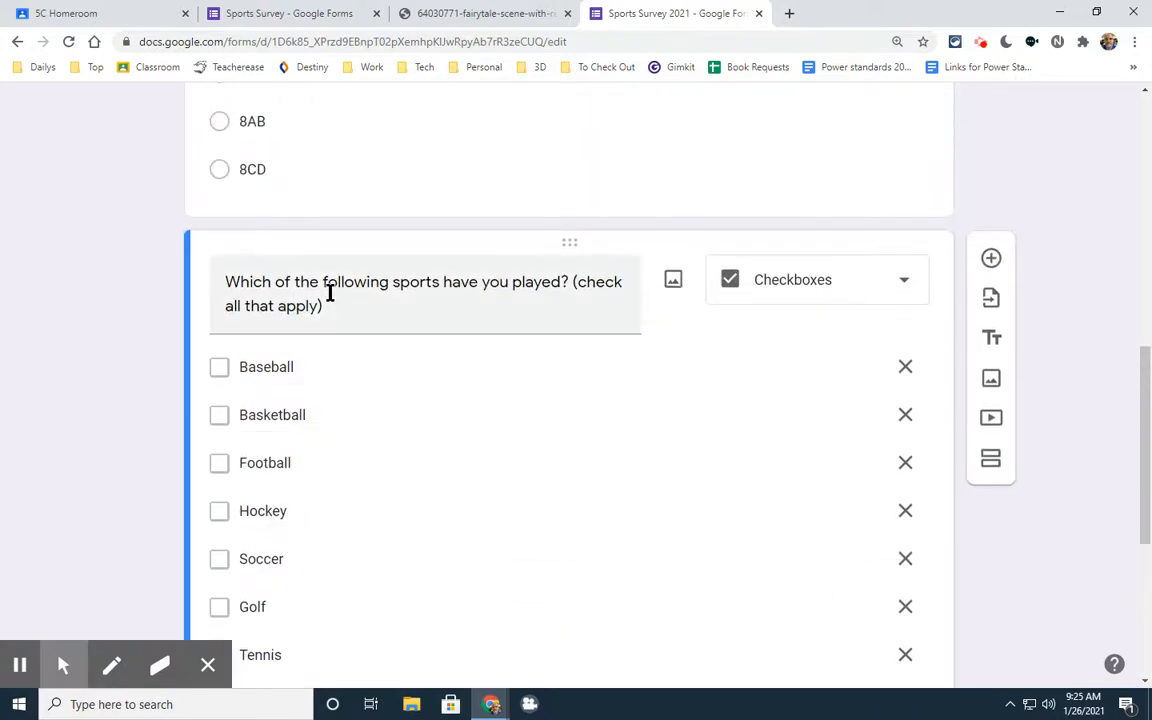
pyautogui.scroll(-4, 607, 298)
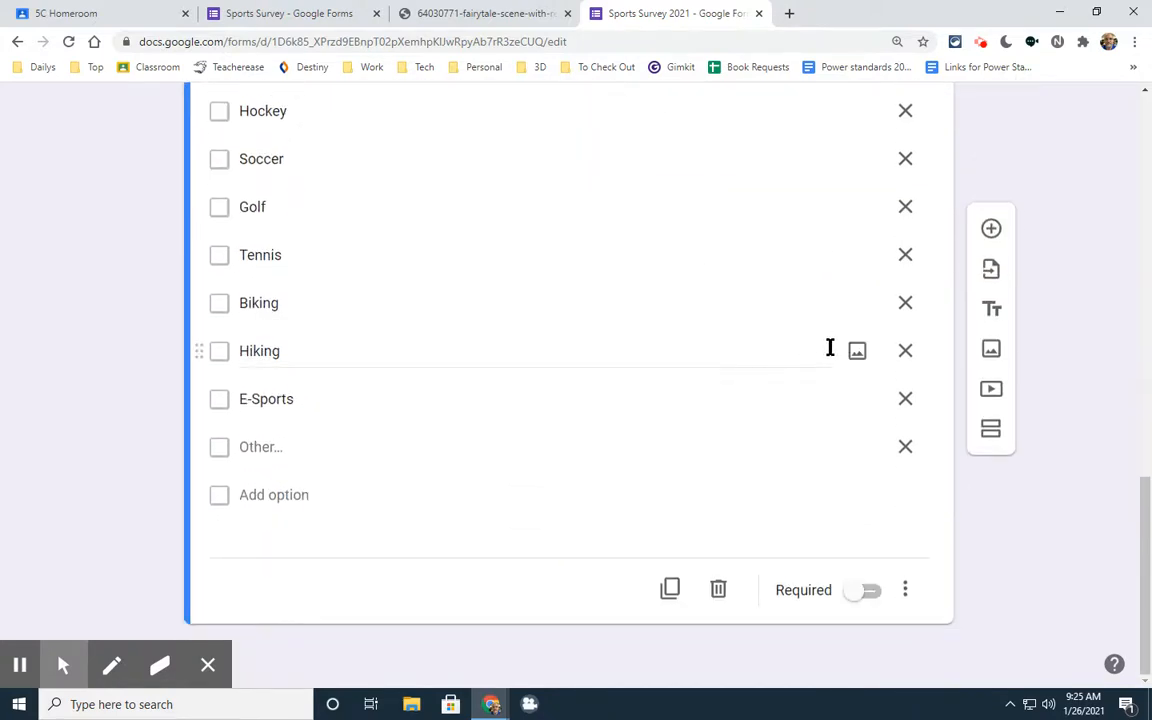
pyautogui.click(871, 597)
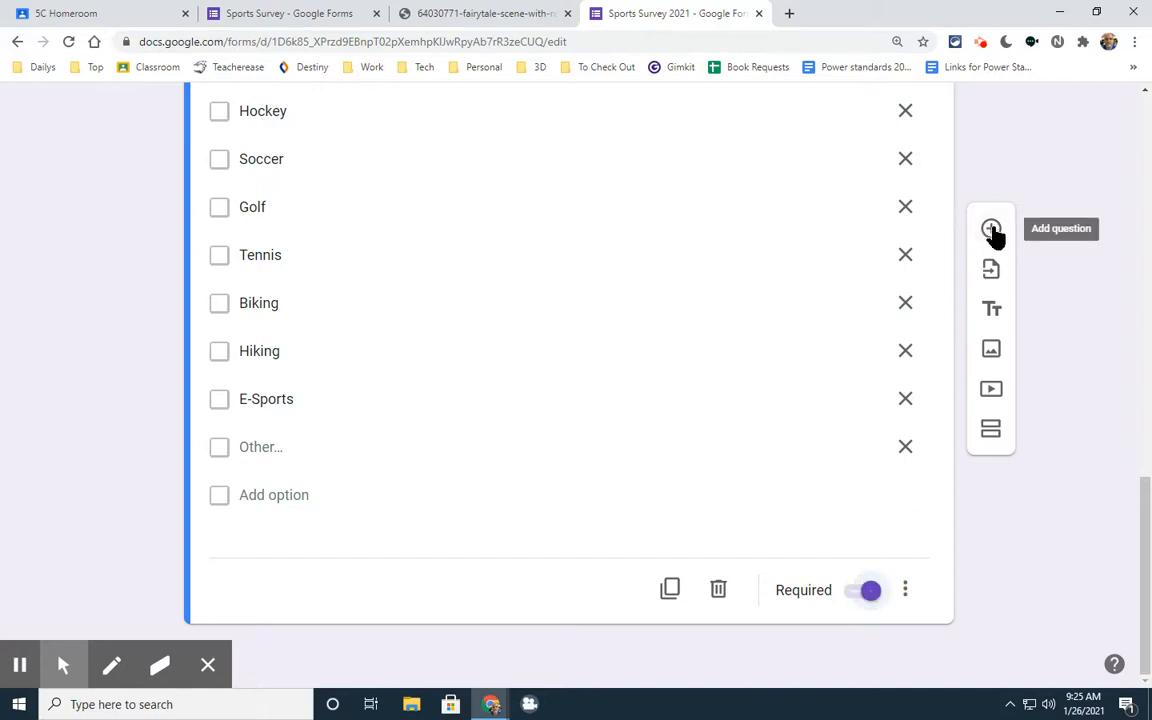
# Add a new question after the sports checkboxes titled "Which of the following is your favorite sport?".
pyautogui.click(991, 230)
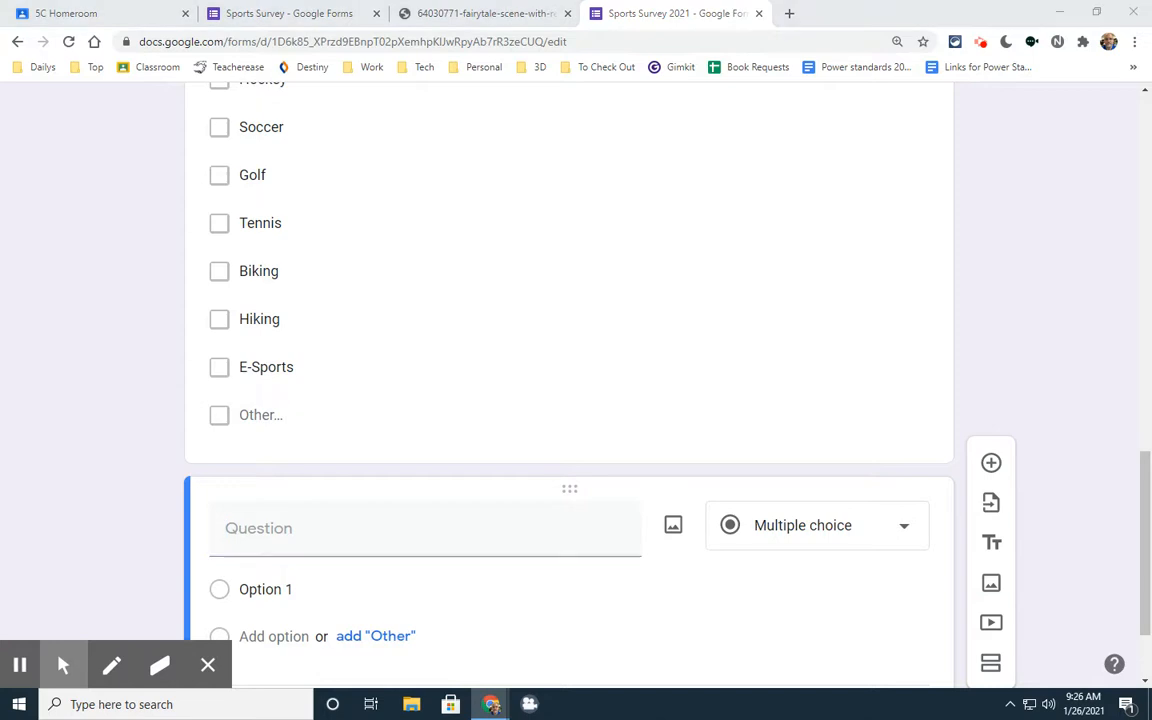
pyautogui.click(285, 540)
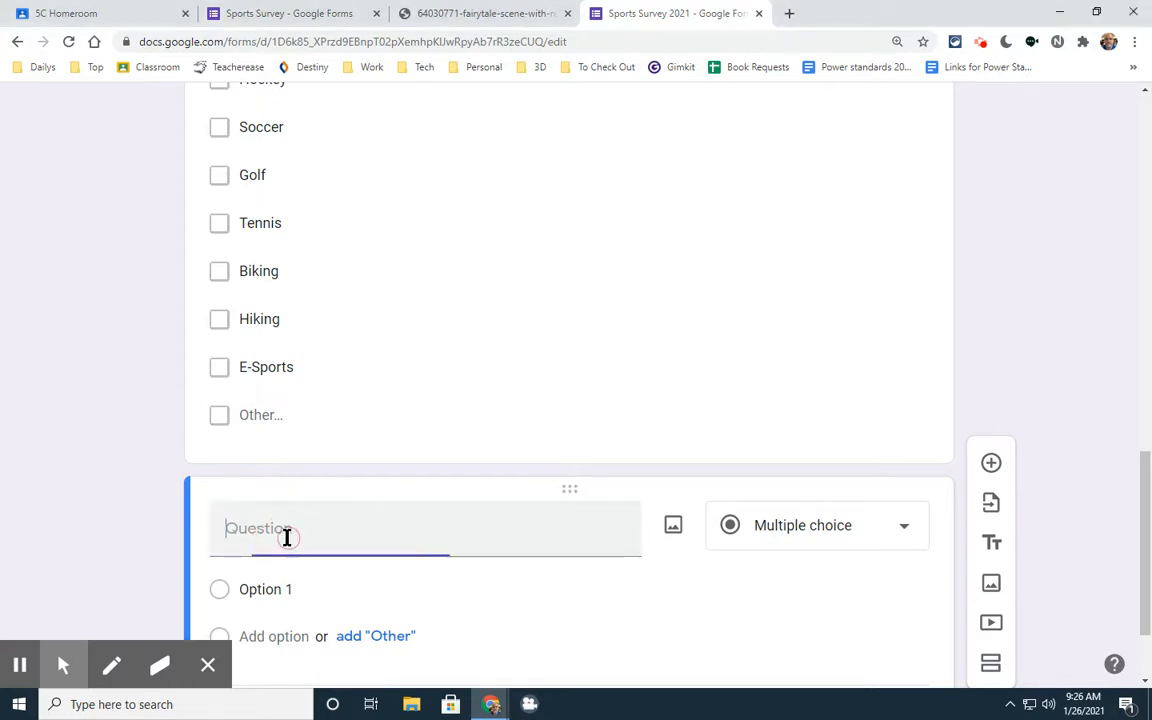
pyautogui.write('Which of the following is your favorite sport?')
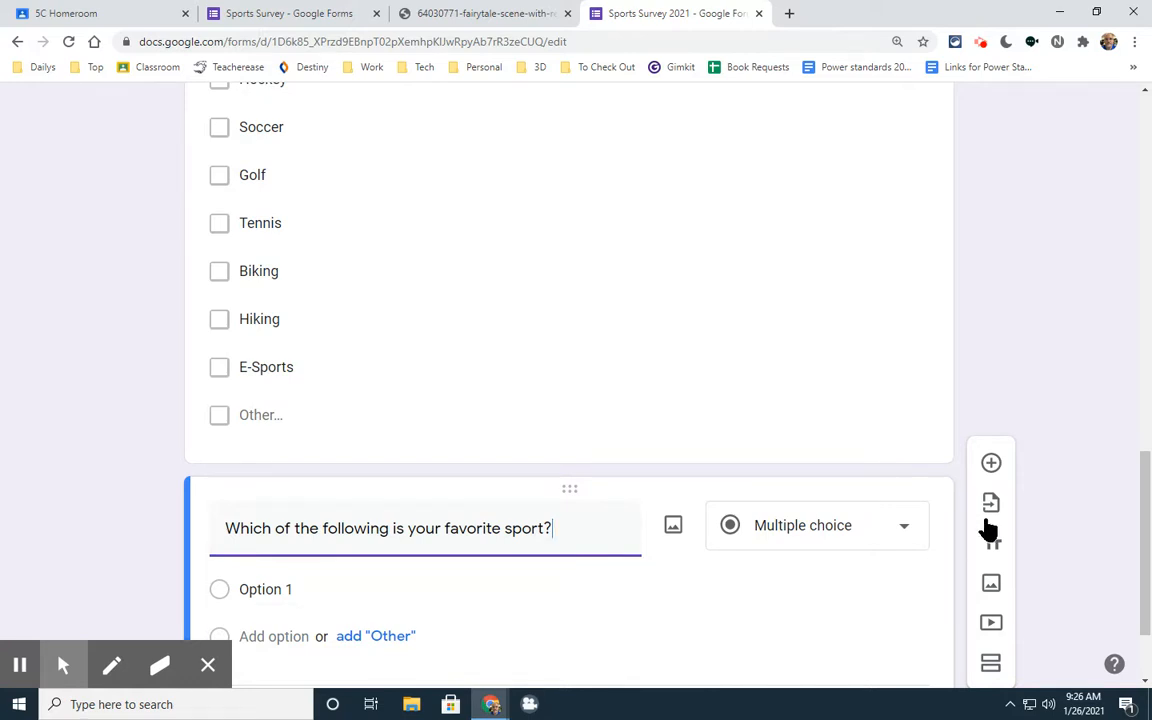
# Set the favorite sport question's answer type to Dropdown.
pyautogui.scroll(-2, 995, 515)
pyautogui.click(795, 405)
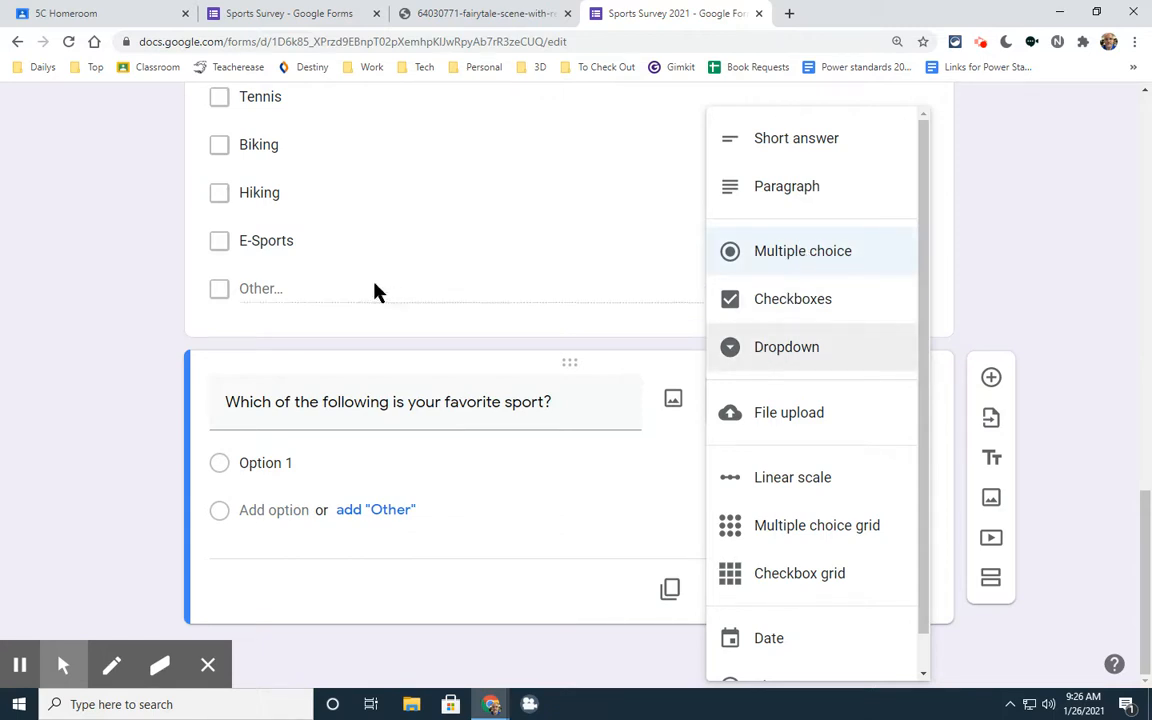
pyautogui.scroll(5, 375, 290)
pyautogui.scroll(-2, 393, 288)
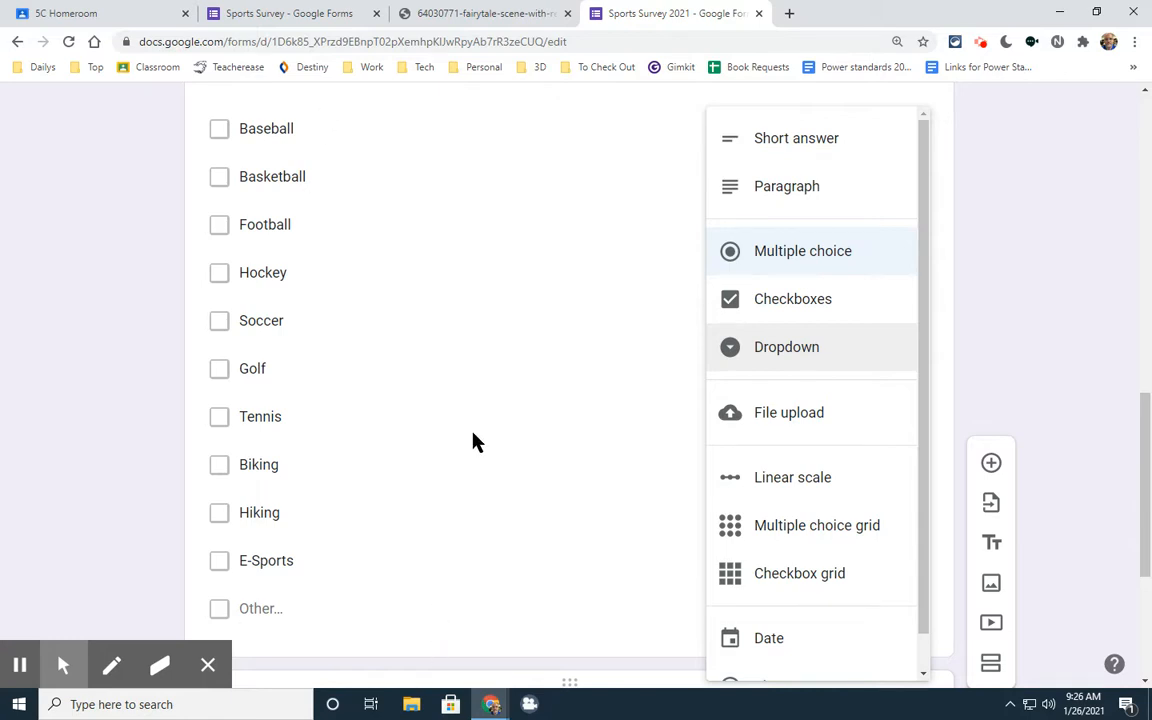
pyautogui.scroll(-5, 475, 441)
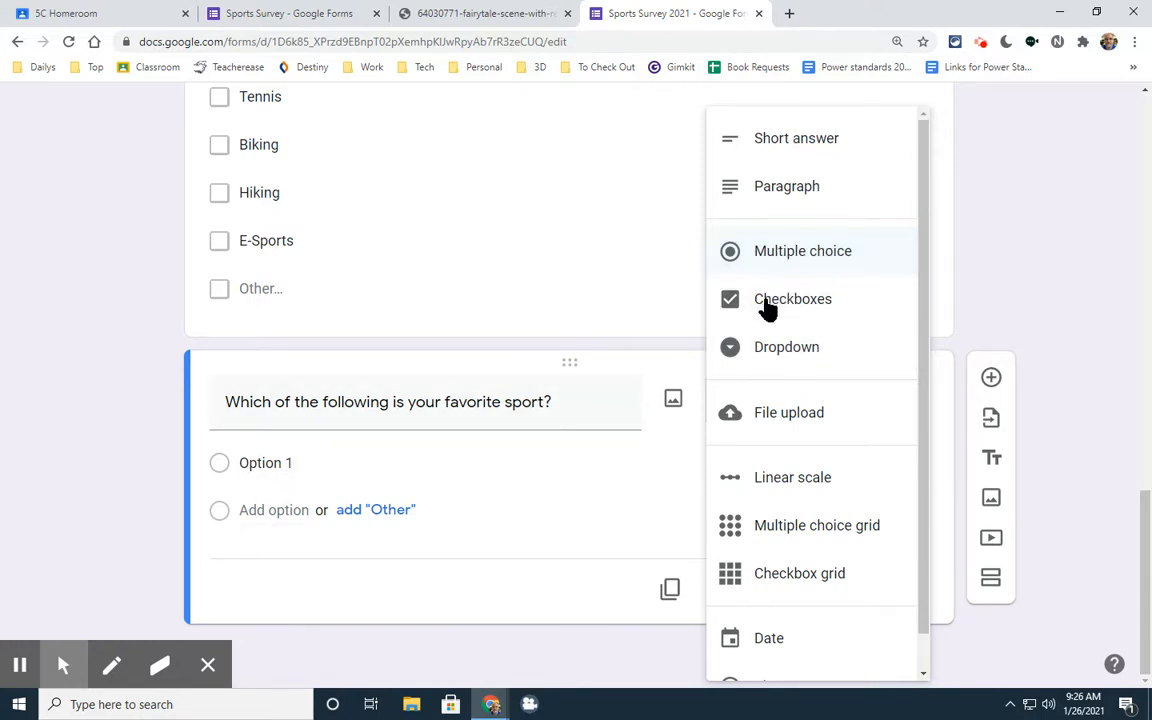
pyautogui.click(353, 469)
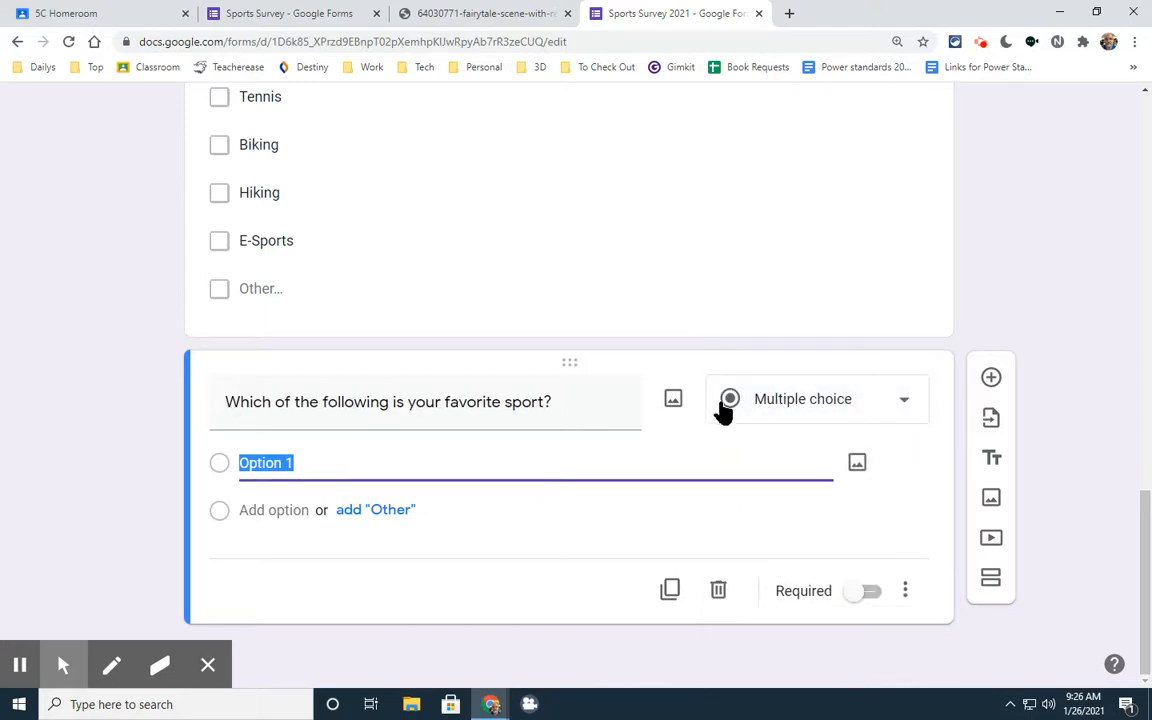
pyautogui.click(760, 402)
pyautogui.click(790, 355)
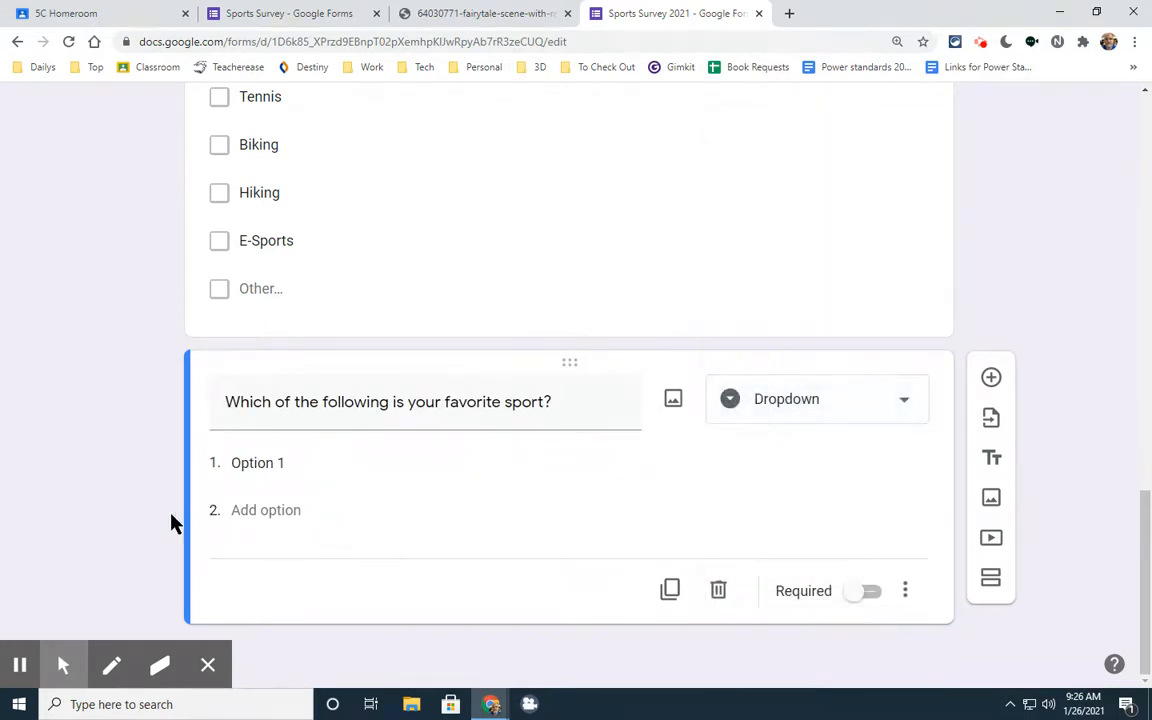
# Enter Baseball, Basketball and Football as the first three options of the favorite sport dropdown.
pyautogui.click(302, 462)
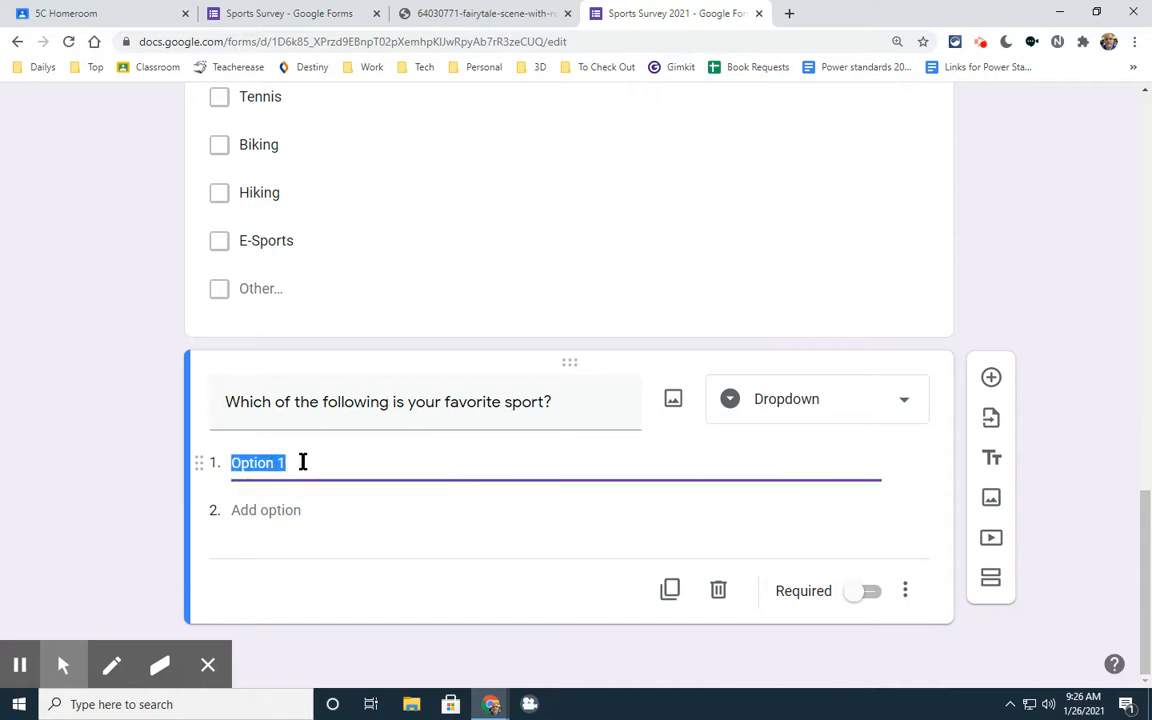
pyautogui.write('Baseba')
pyautogui.press('Return')
pyautogui.write('Basketball')
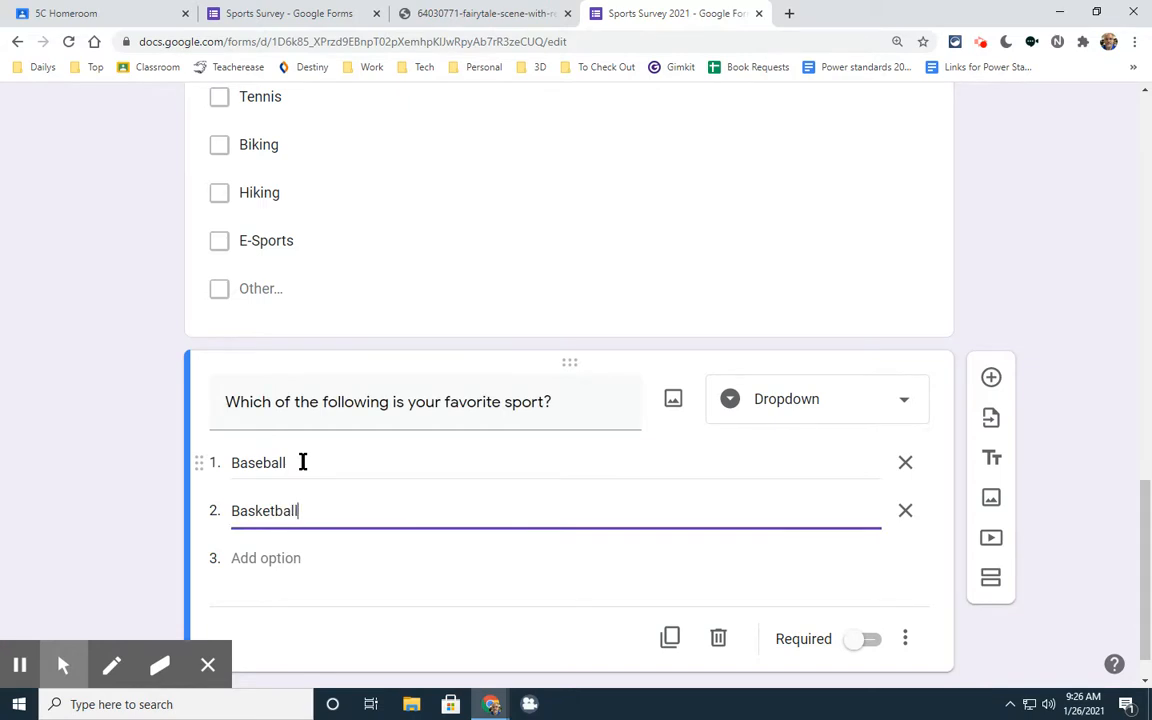
pyautogui.press('Return')
pyautogui.write('otba')
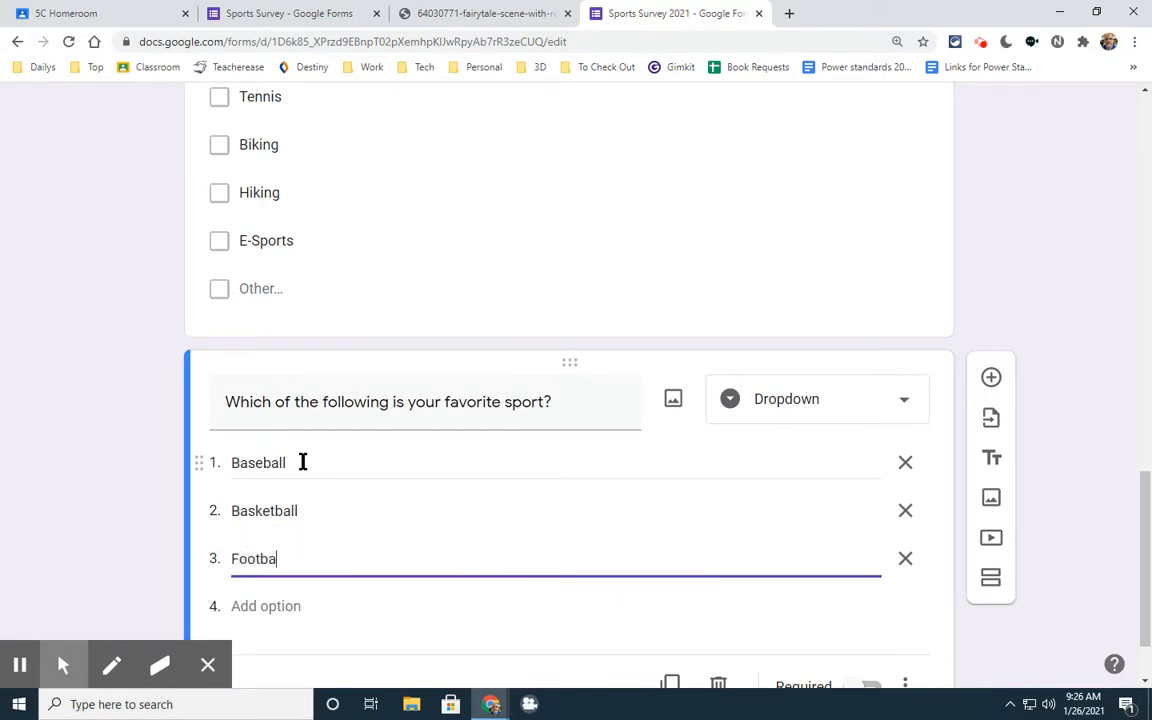
pyautogui.write('ll')
pyautogui.press('Return')
# Add Hockey and Soccer as the fourth and fifth options of the favorite sport dropdown.
pyautogui.write('Hoickey')
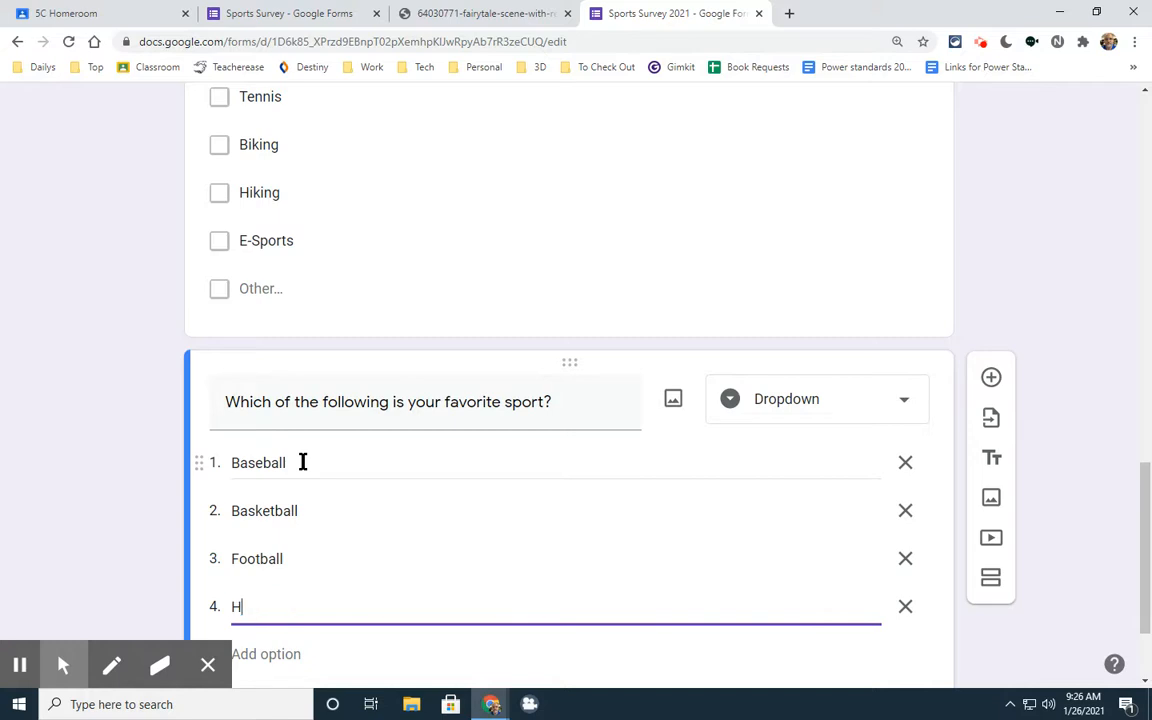
pyautogui.press('BackSpace')
pyautogui.press('BackSpace')
pyautogui.press('BackSpace')
pyautogui.press('BackSpace')
pyautogui.press('BackSpace')
pyautogui.write('ckey')
pyautogui.press('Return')
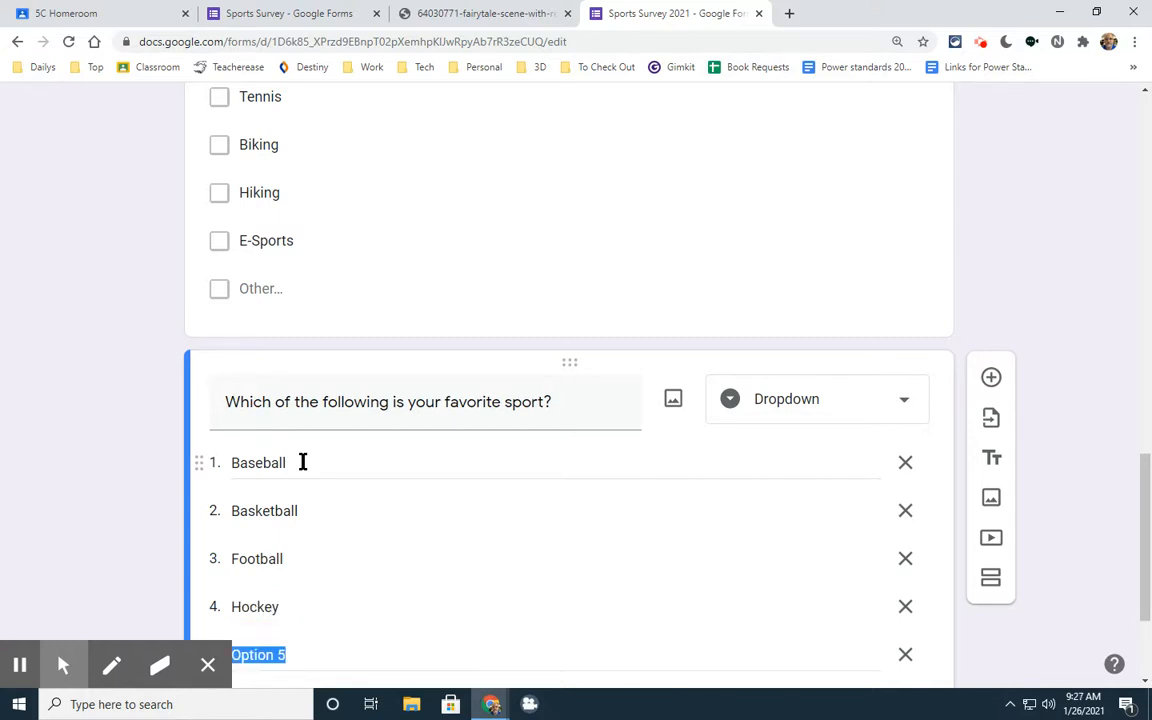
pyautogui.write('Soccer')
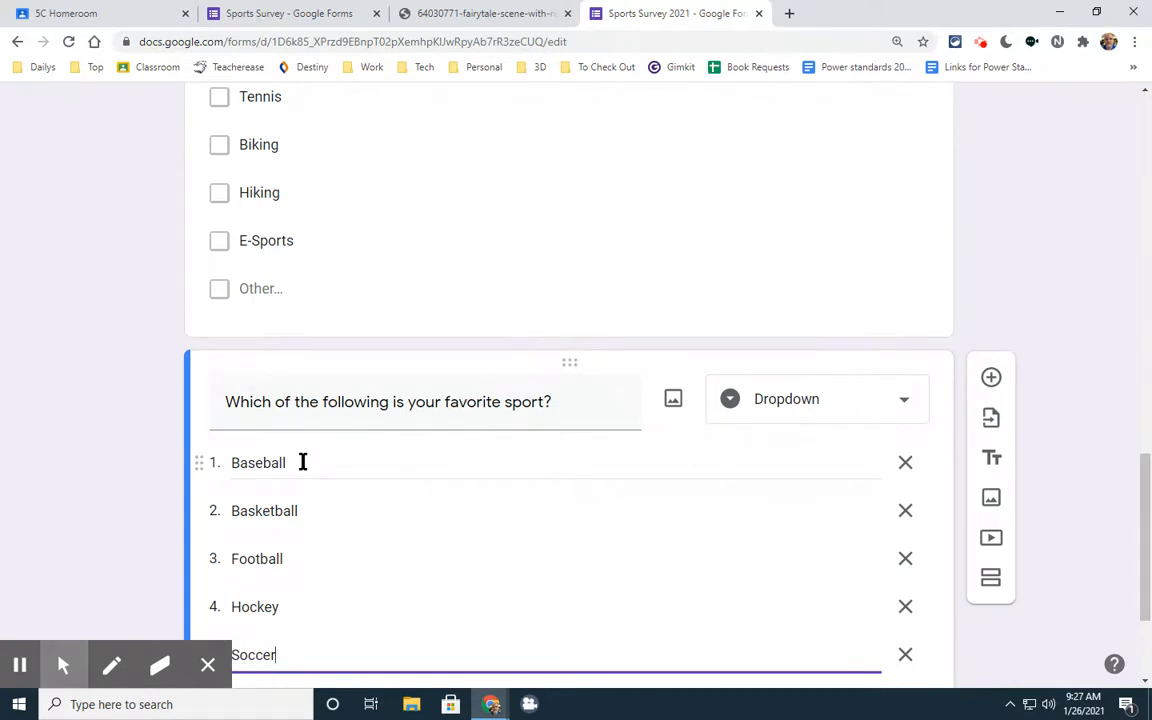
pyautogui.press('Return')
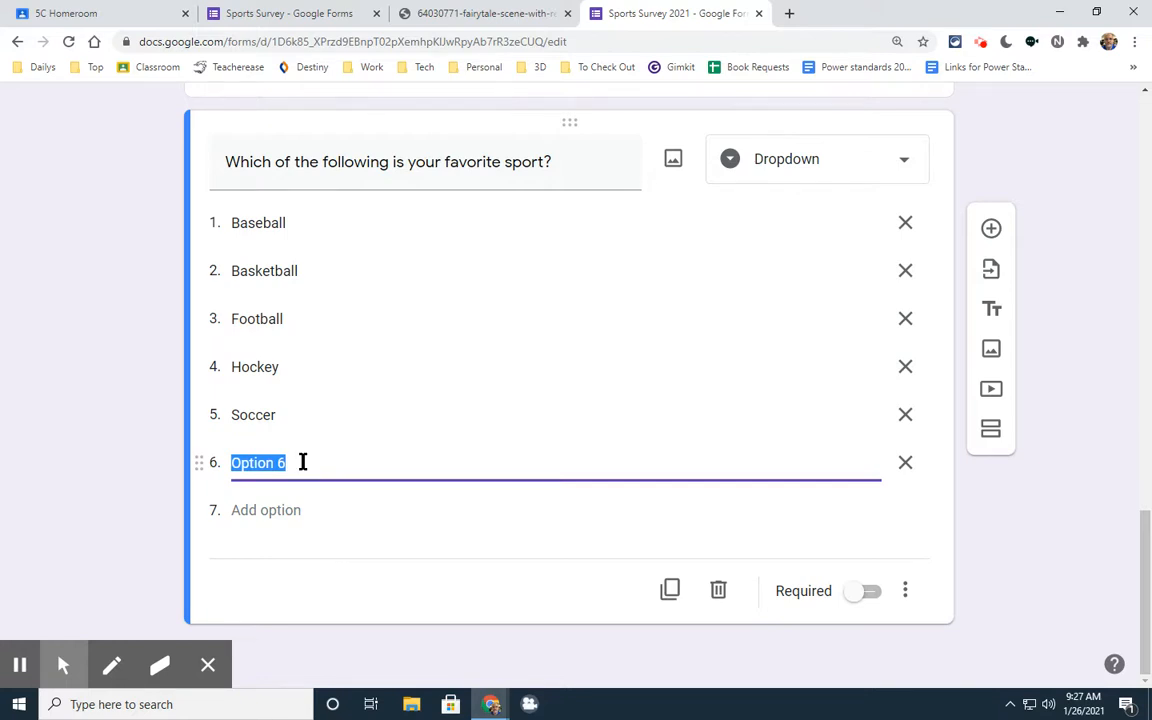
# Add Tennis, Golf, Racing, Fishing and E-sports to the favorite sport dropdown, and make the question required.
pyautogui.write('Tennis')
pyautogui.press('Return')
pyautogui.write('Golf')
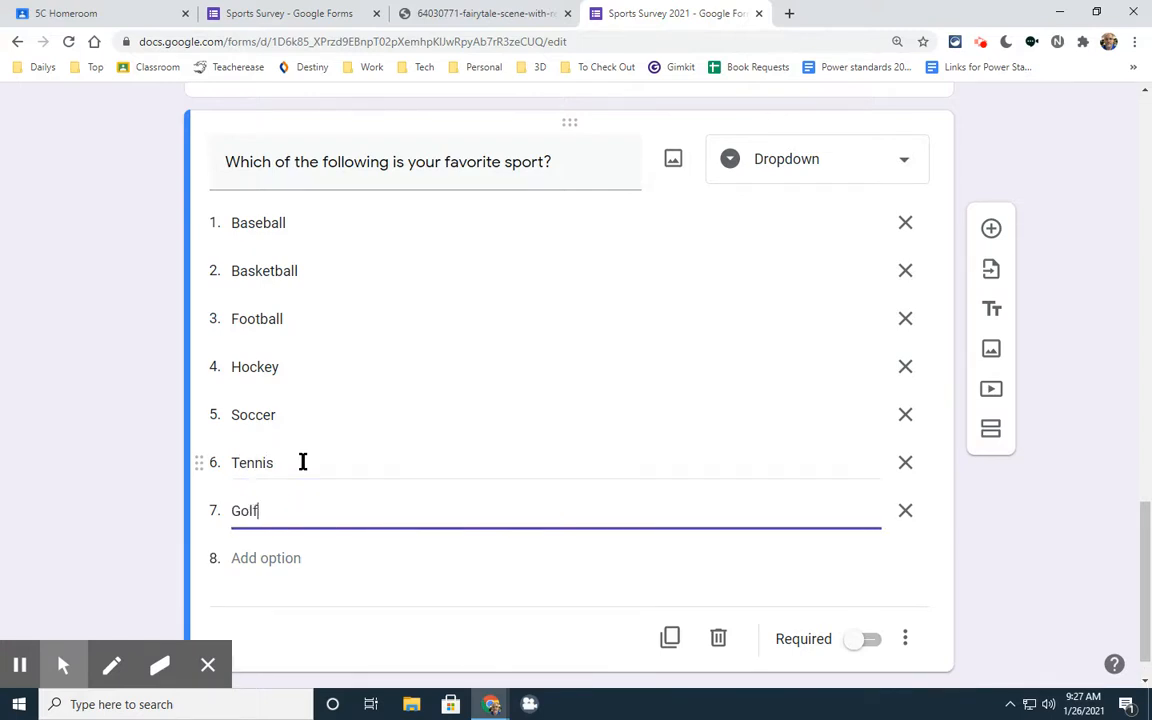
pyautogui.press('Return')
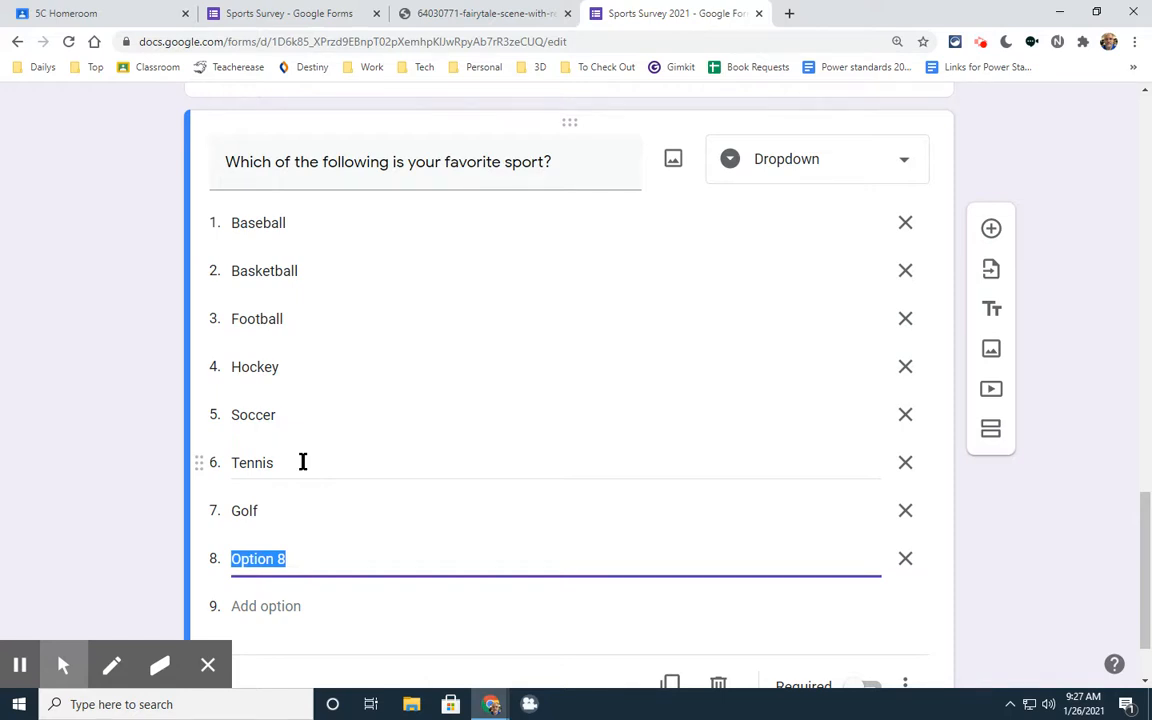
pyautogui.write('Racing')
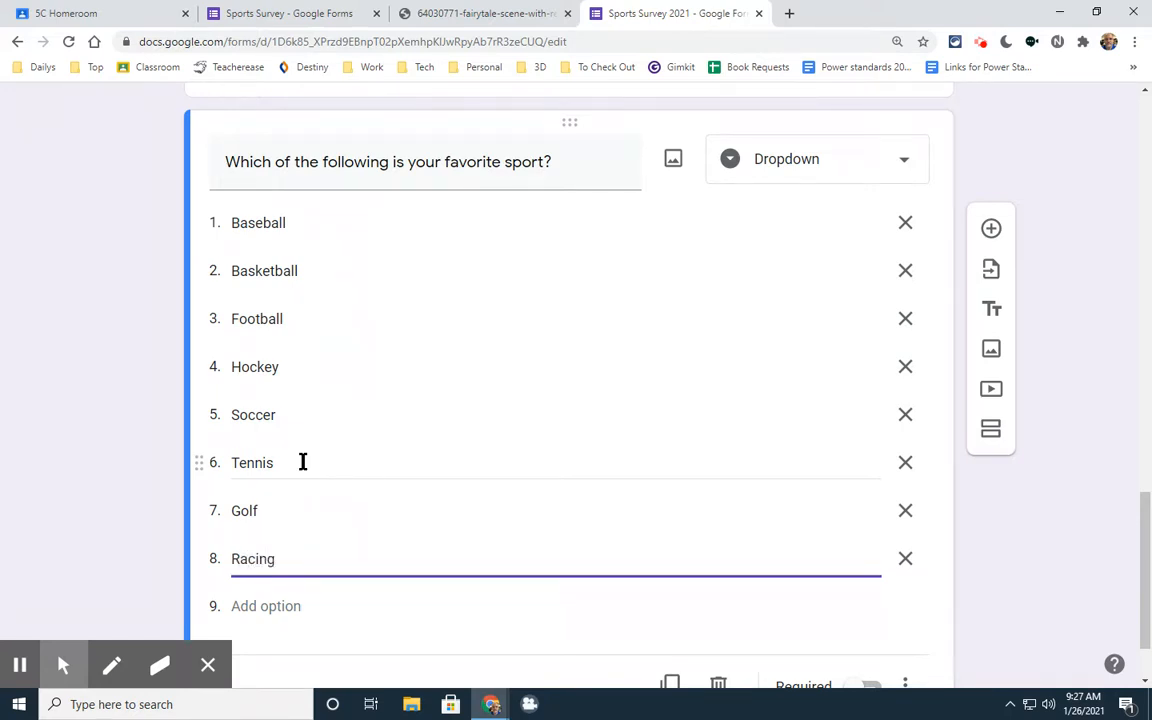
pyautogui.press('Return')
pyautogui.write('Fishing')
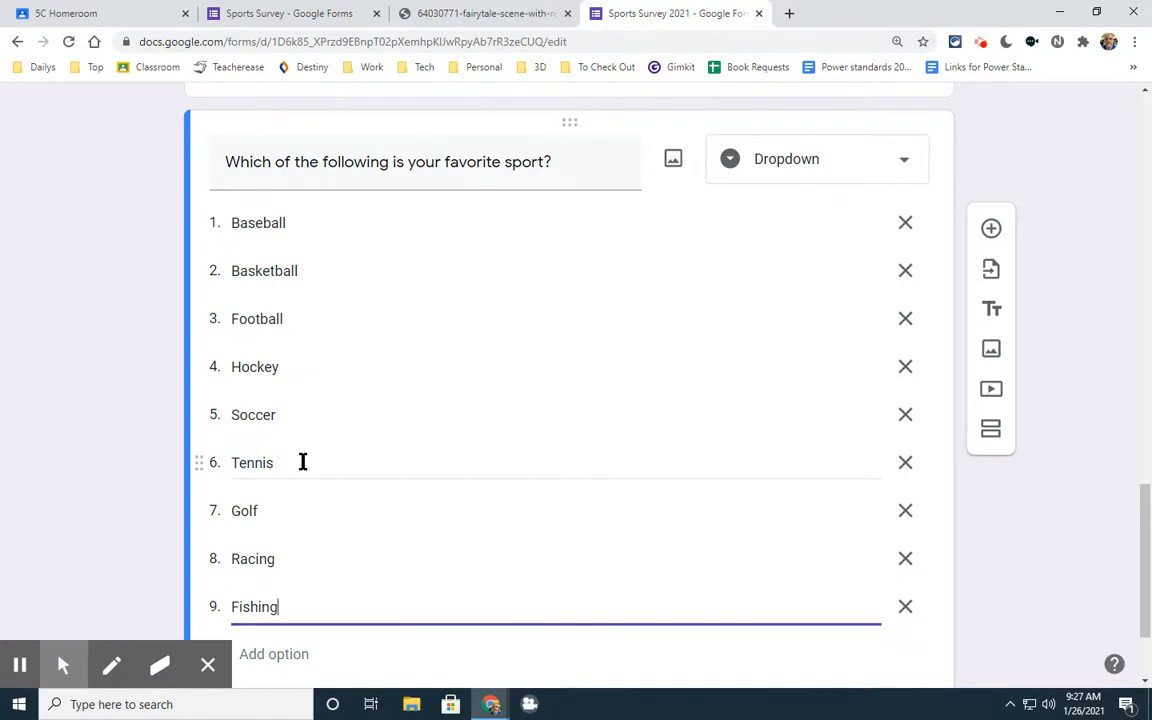
pyautogui.press('Return')
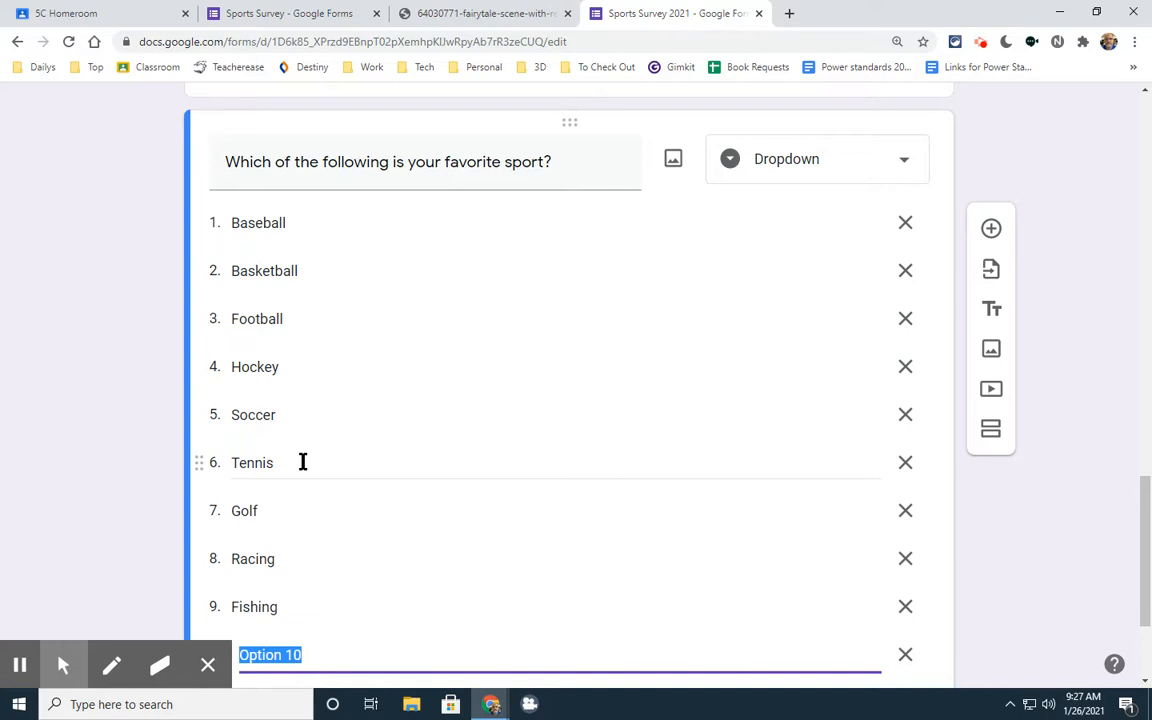
pyautogui.write('E-sports')
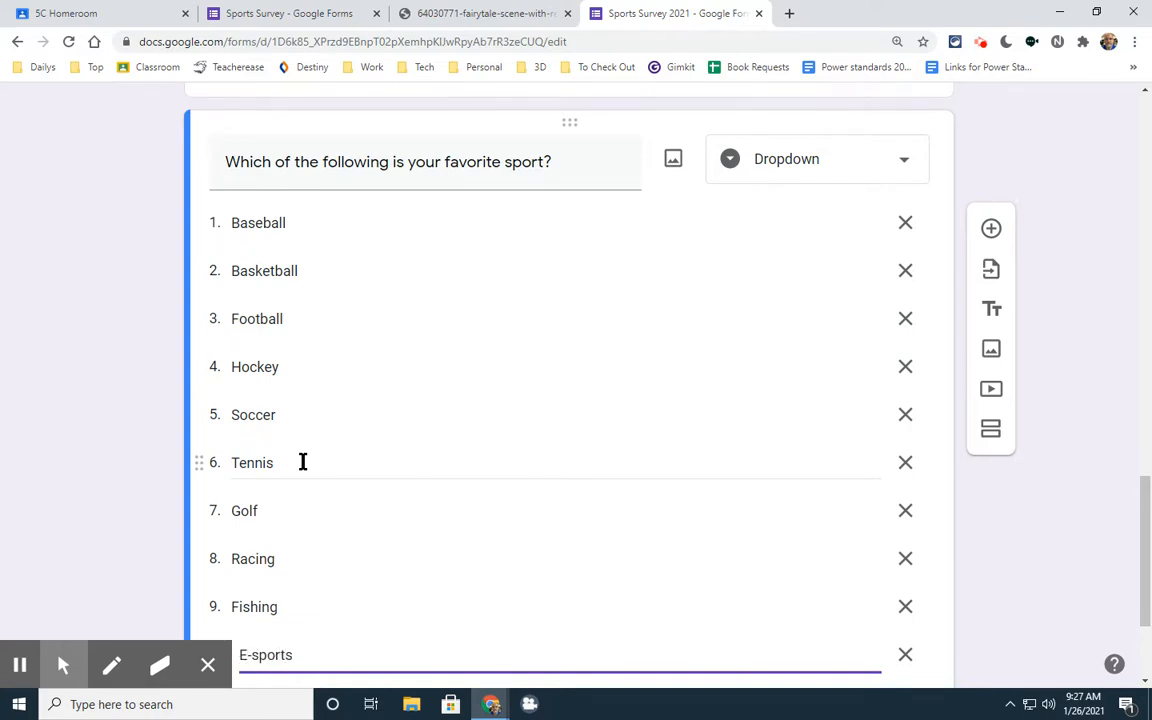
pyautogui.press('Return')
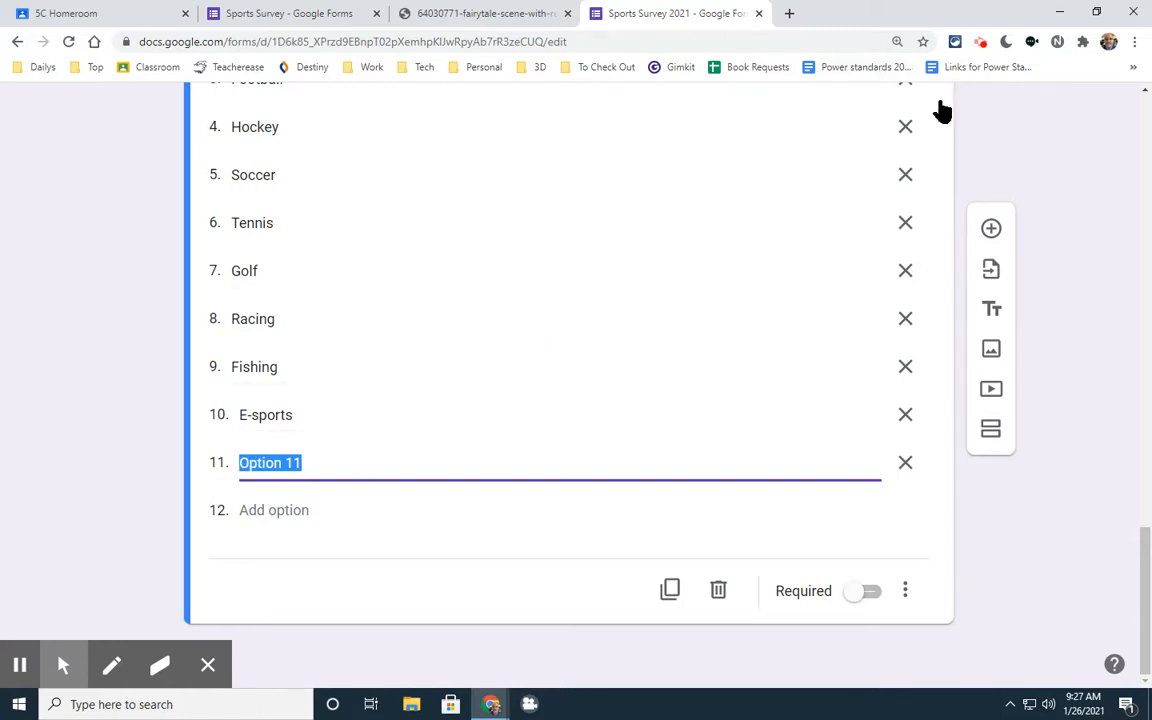
pyautogui.click(868, 594)
# Preview the form, look through the choices in the favorite sport dropdown, and close the preview.
pyautogui.scroll(15, 1067, 200)
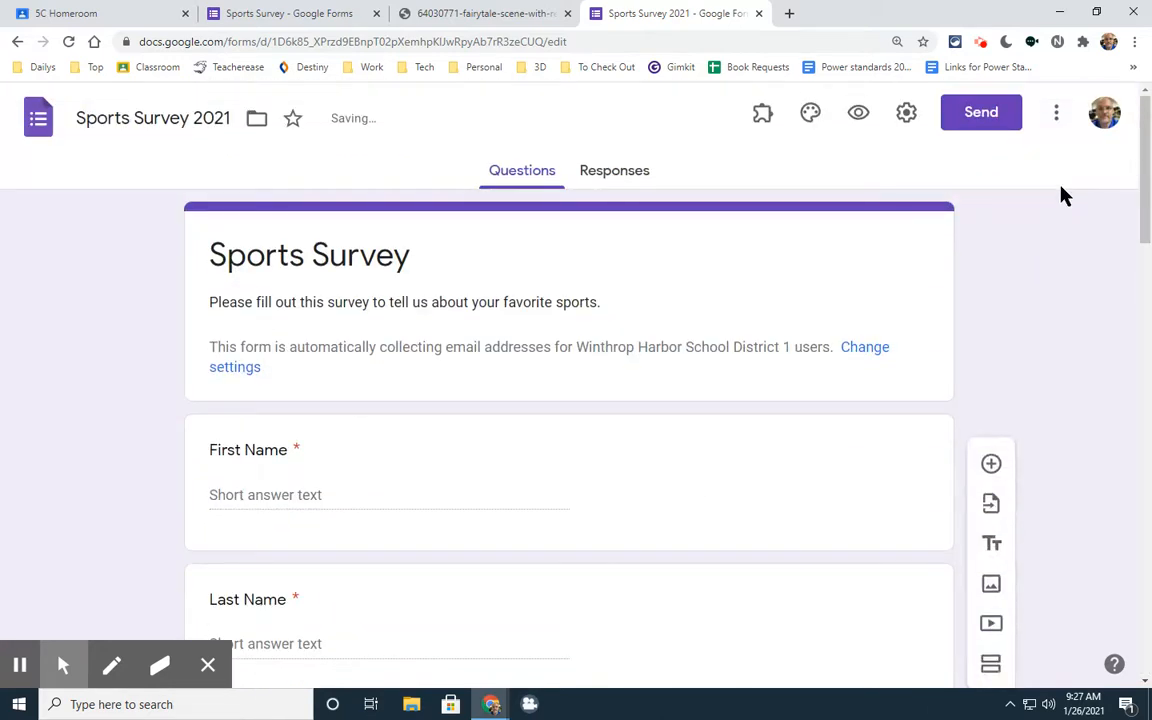
pyautogui.click(858, 113)
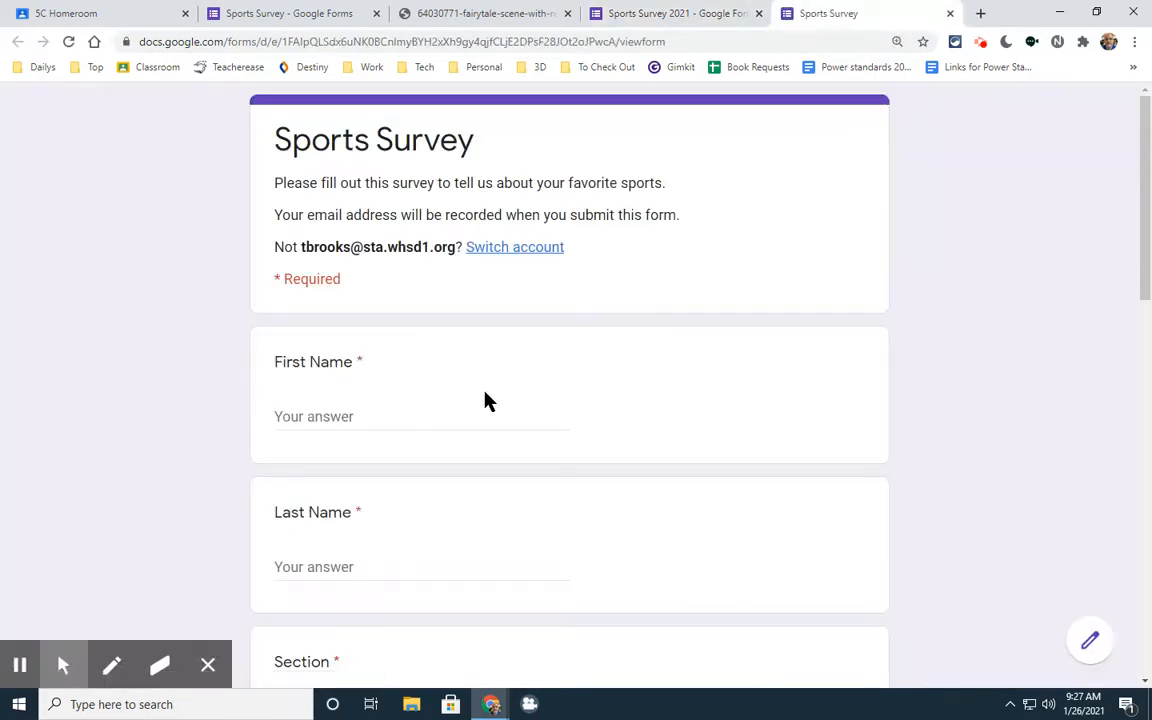
pyautogui.scroll(-10, 487, 400)
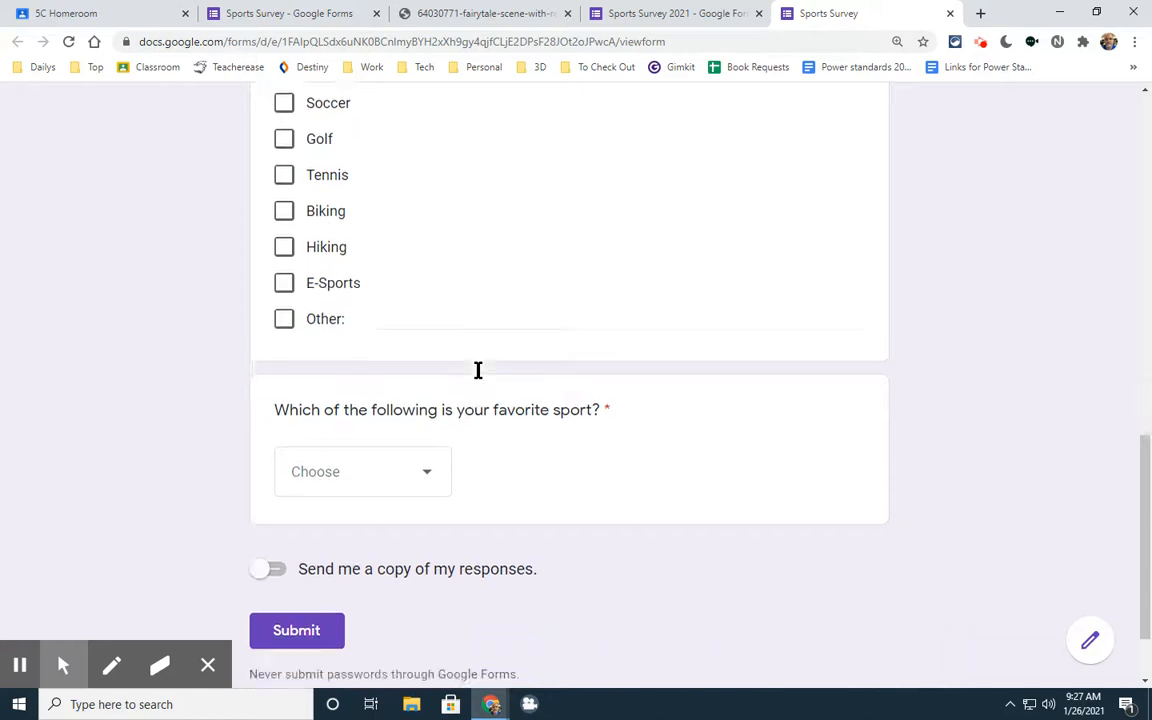
pyautogui.scroll(-1, 478, 370)
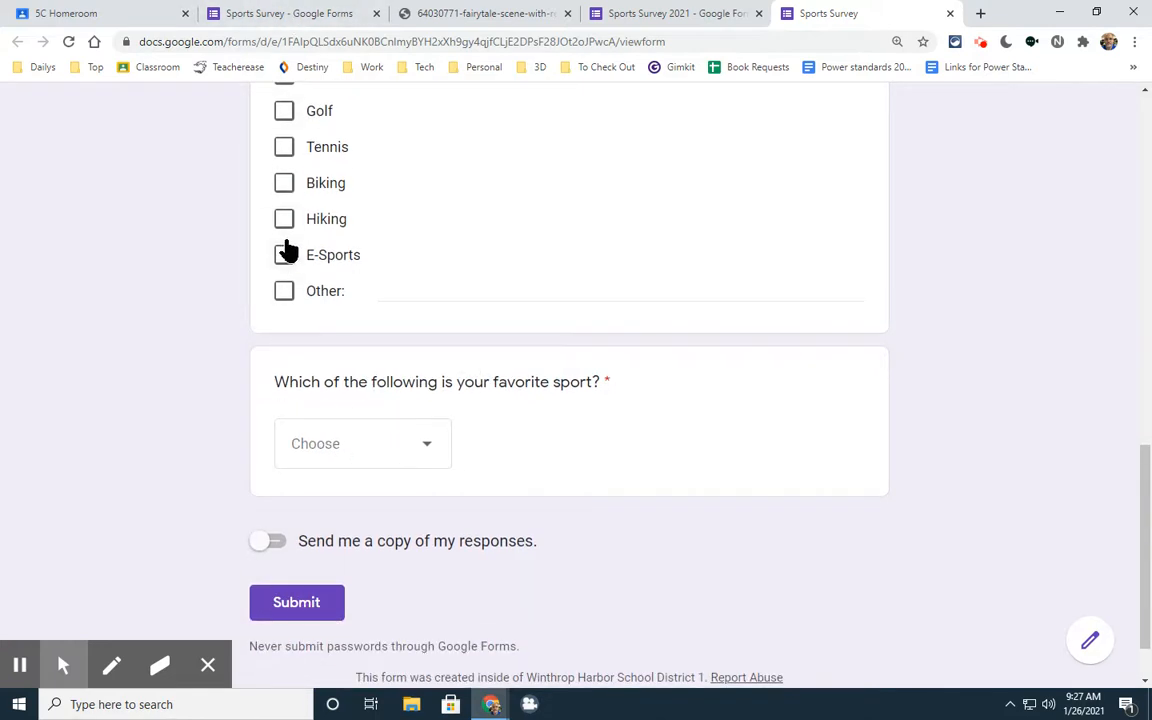
pyautogui.click(427, 452)
pyautogui.scroll(-3, 365, 288)
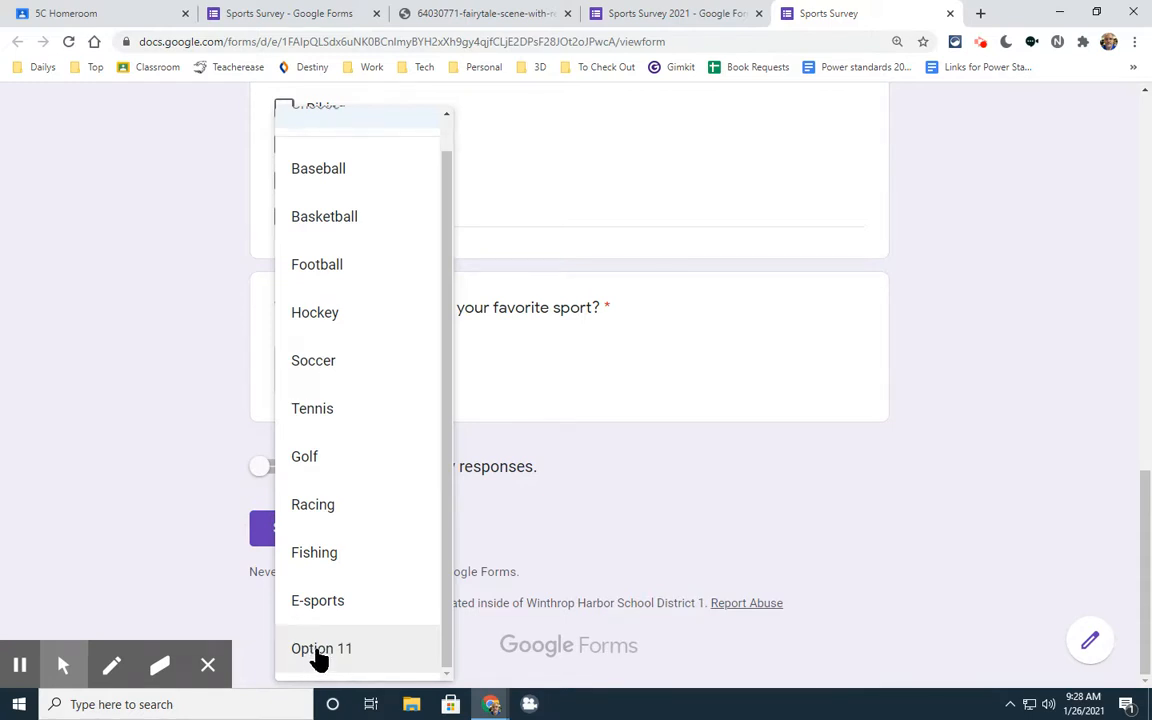
pyautogui.click(950, 14)
# Delete the placeholder "Option 11" from the favorite sport dropdown question.
pyautogui.scroll(-4, 280, 428)
pyautogui.scroll(-13, 280, 428)
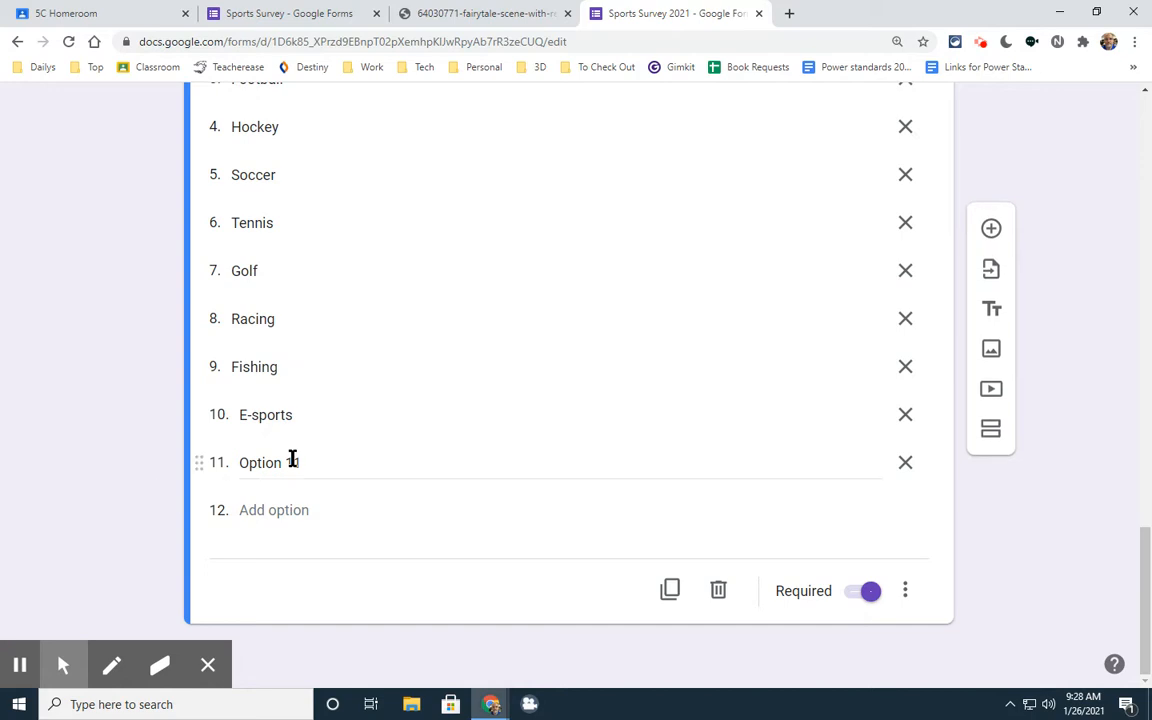
pyautogui.click(905, 464)
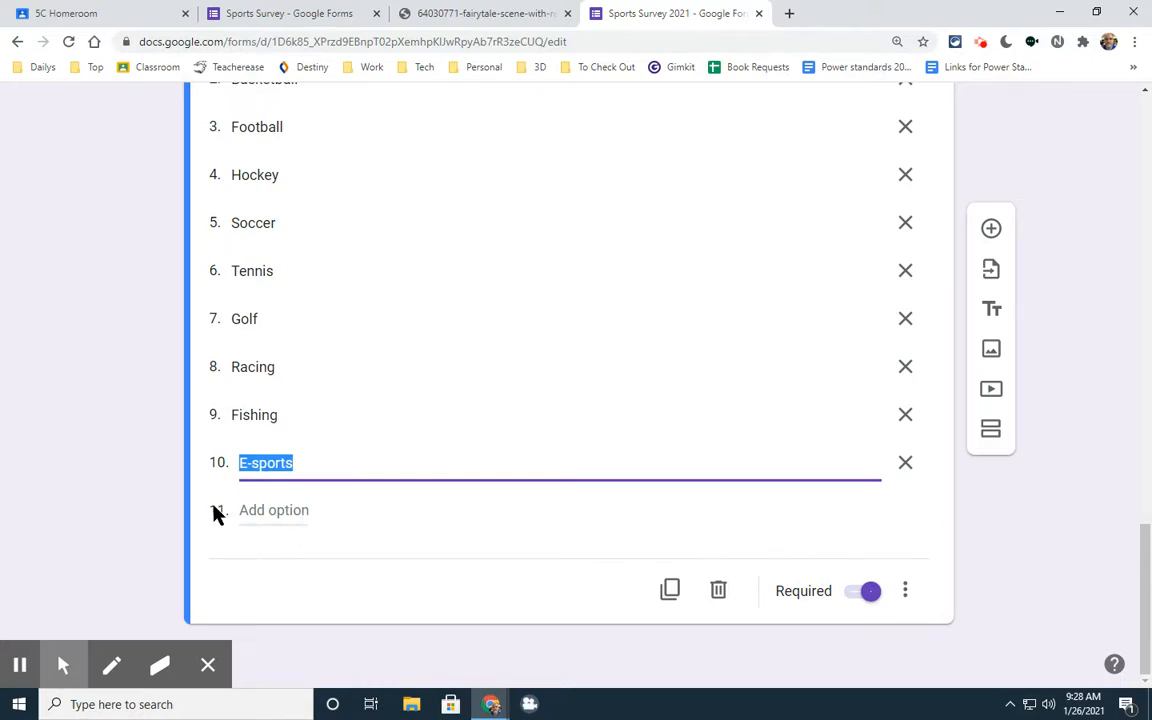
pyautogui.scroll(3, 120, 378)
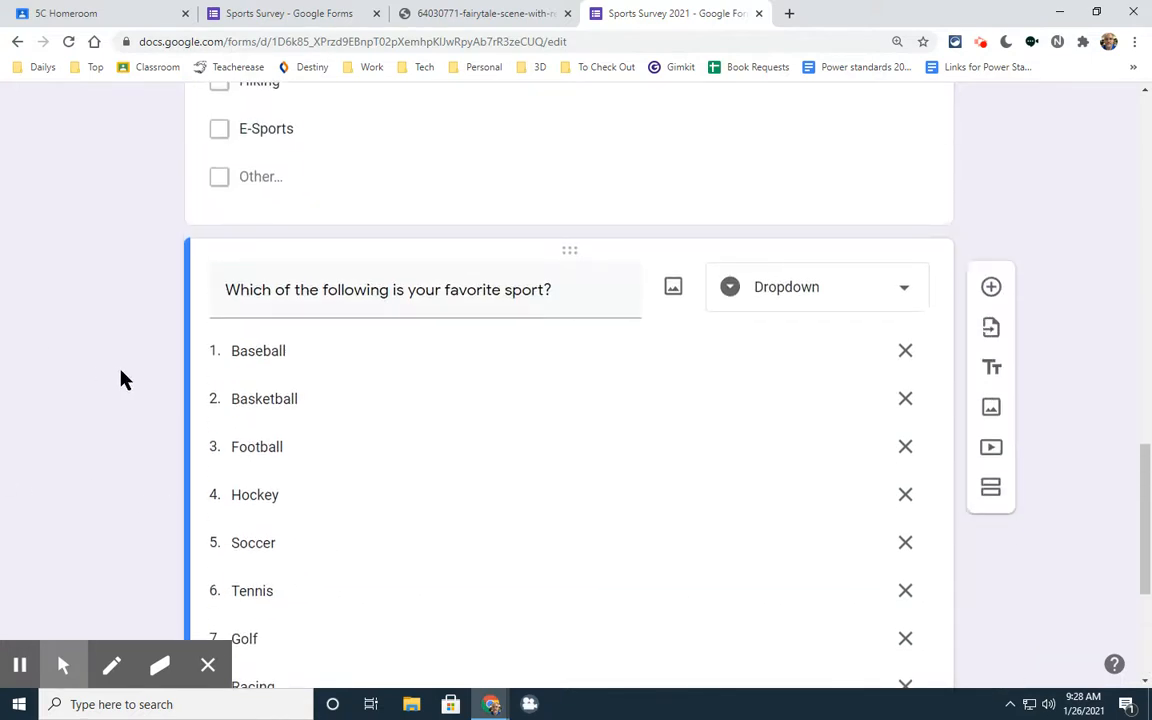
pyautogui.scroll(-3, 598, 284)
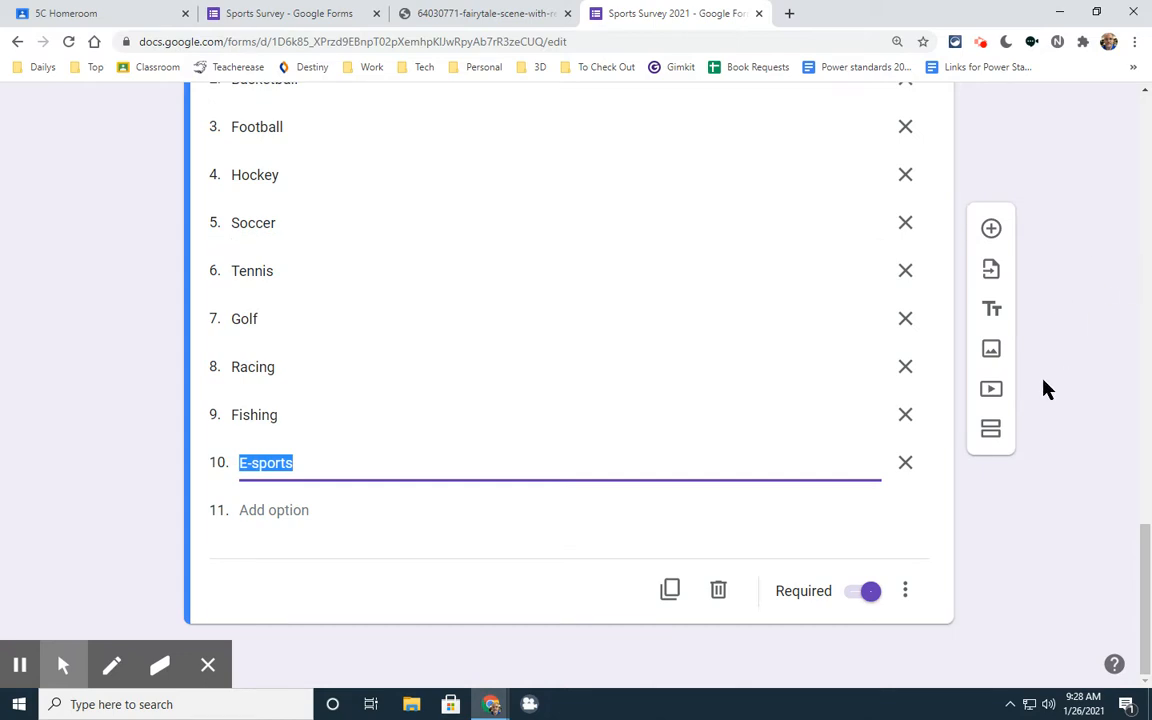
# Add a new question after the dropdown titled "What is the name of your favorite team?".
pyautogui.click(991, 230)
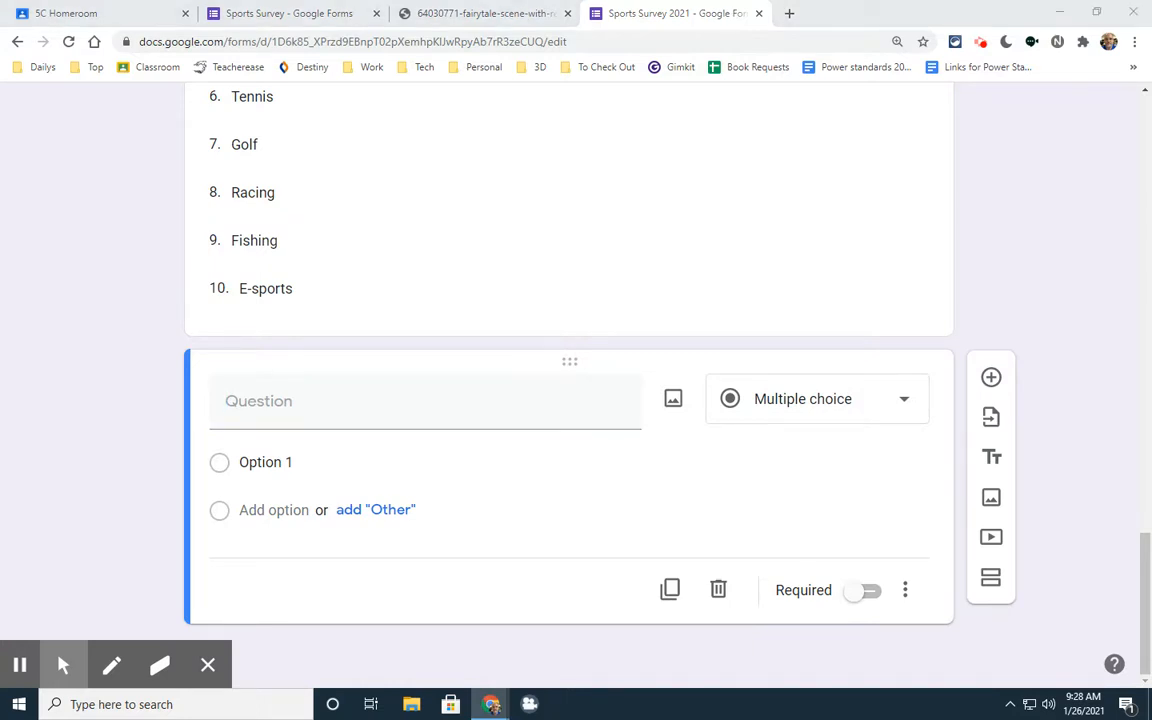
pyautogui.click(257, 397)
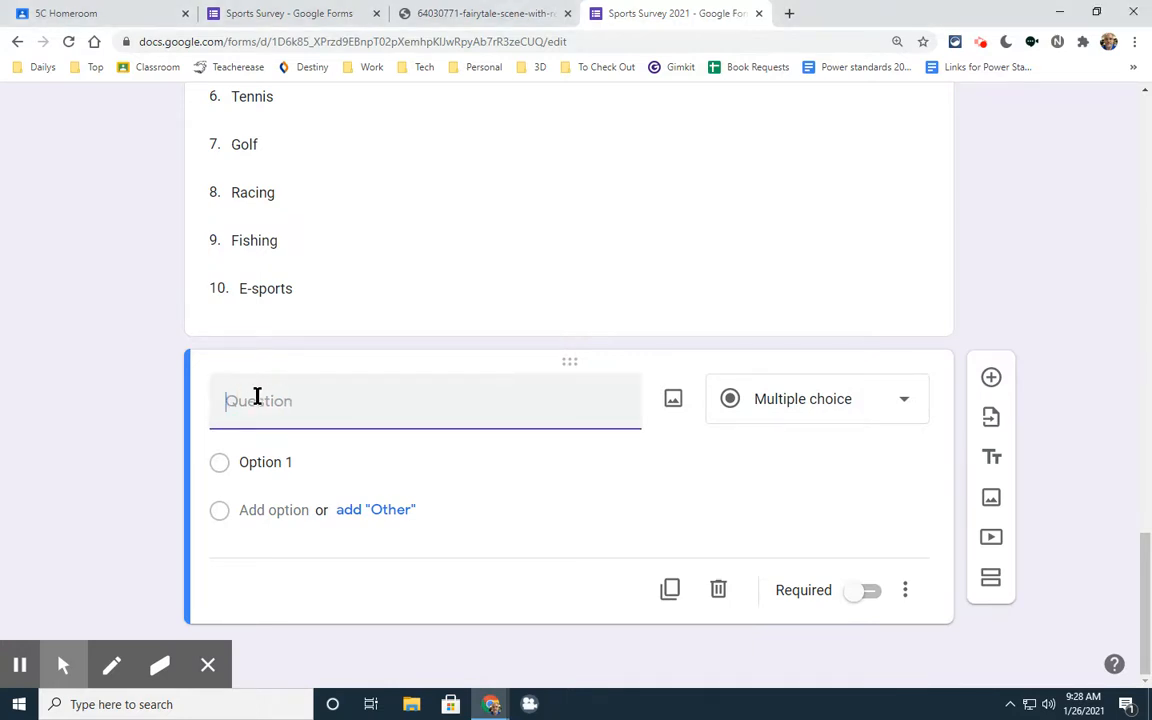
pyautogui.write('What is the name of your favorite team?')
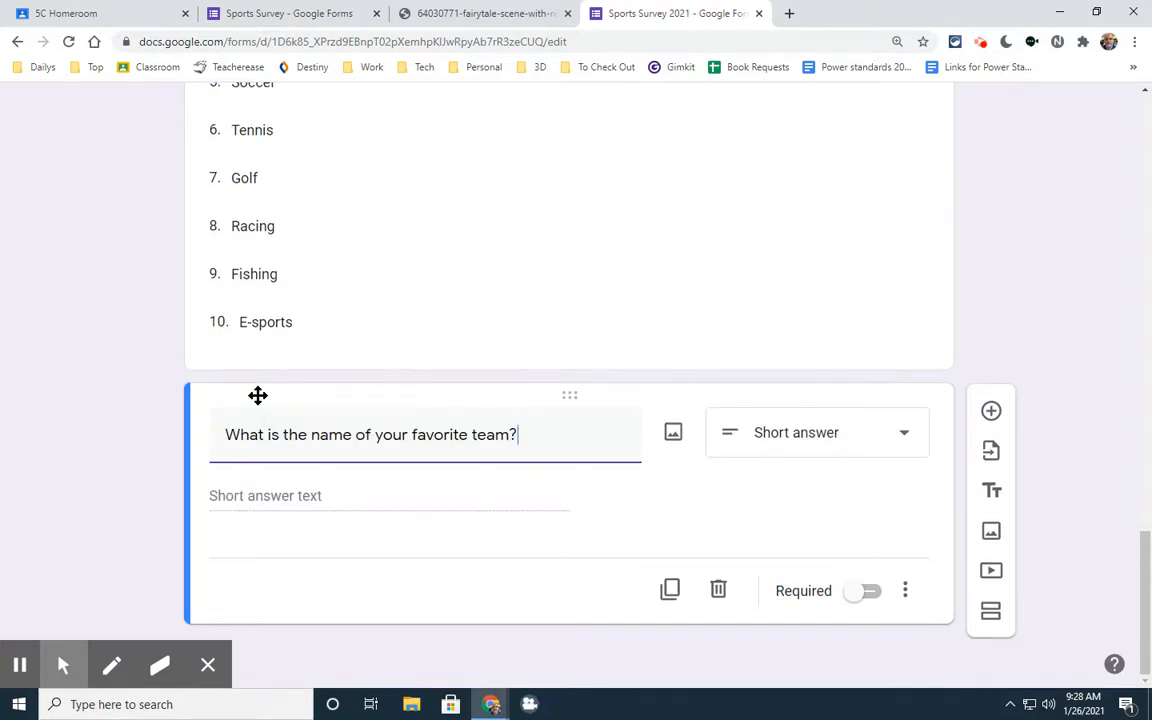
pyautogui.scroll(3, 309, 360)
pyautogui.scroll(-3, 309, 360)
pyautogui.scroll(2, 347, 378)
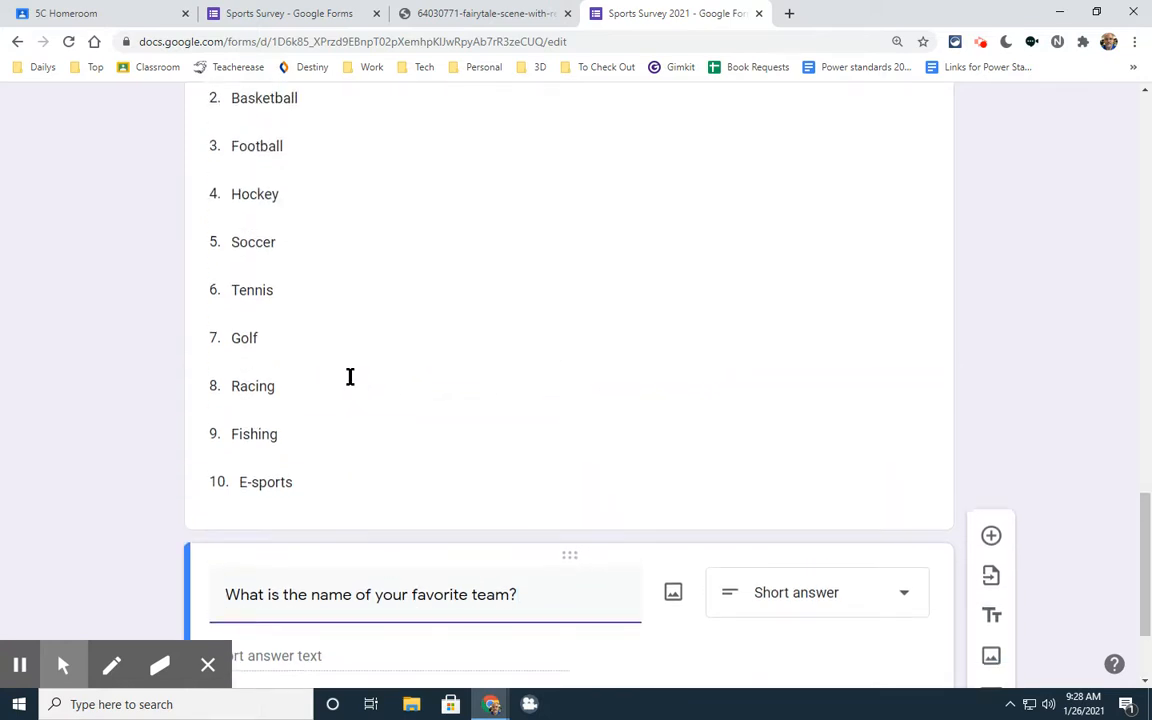
# Duplicate the question "What is the name of your favorite team?" several times as short-answer copies for the different sports.
pyautogui.scroll(3, 313, 333)
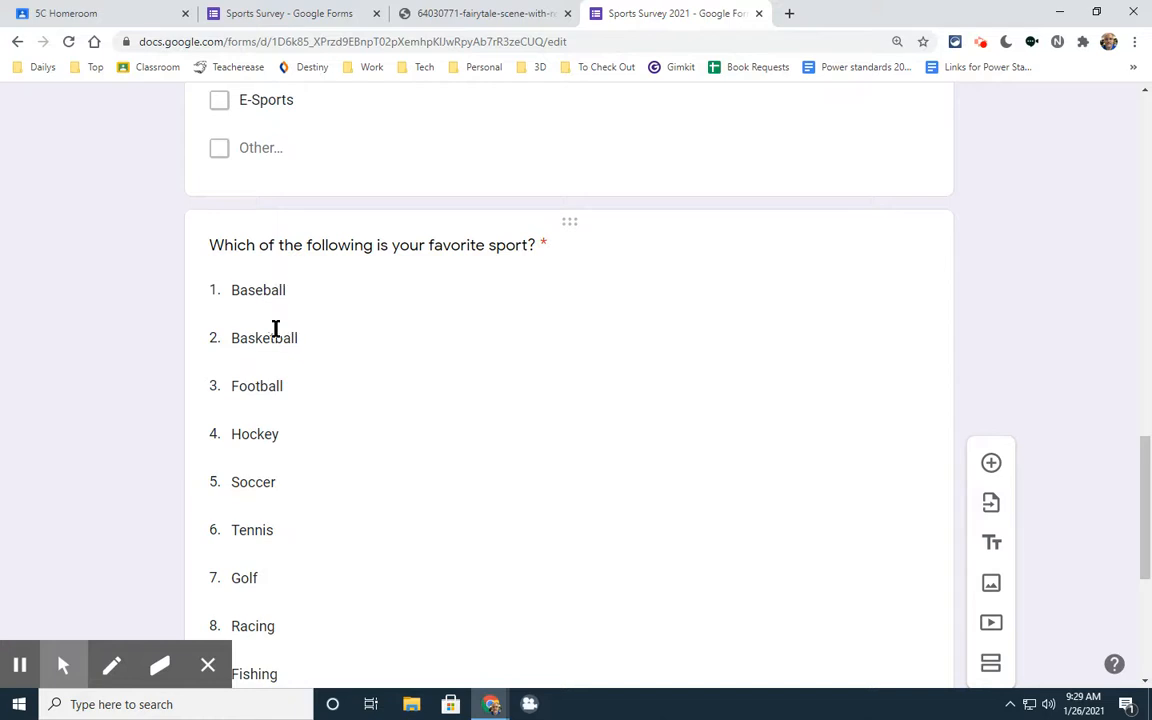
pyautogui.scroll(-3, 296, 342)
pyautogui.scroll(3, 363, 368)
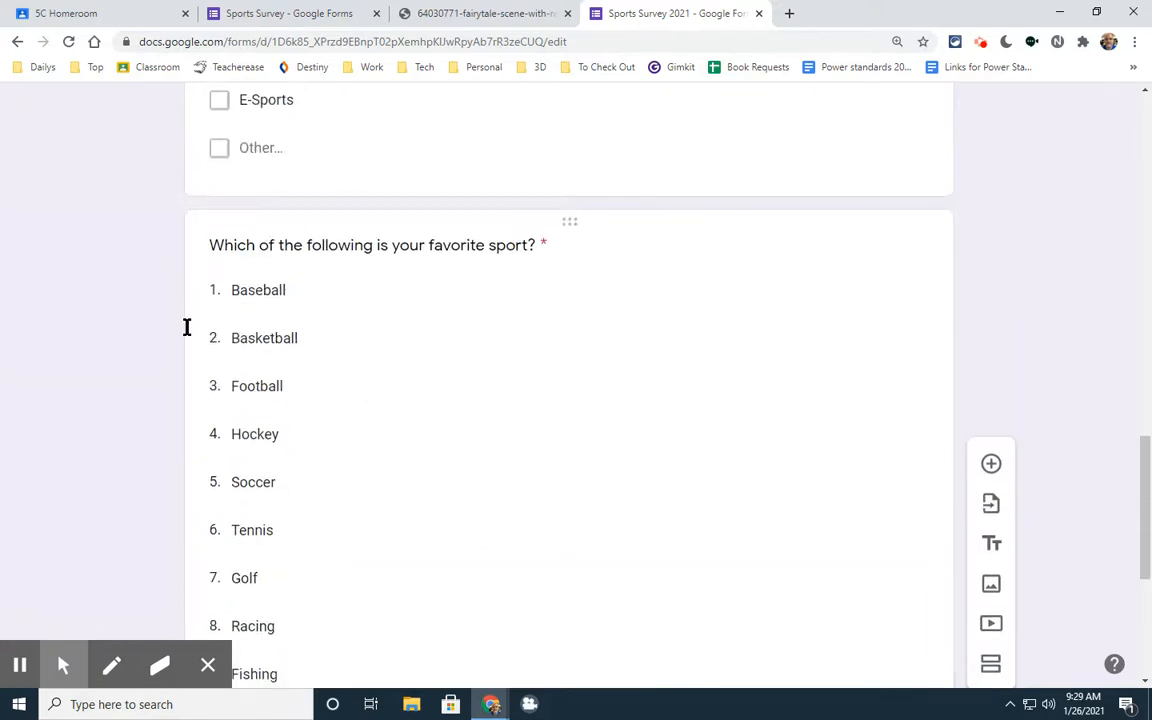
pyautogui.scroll(-5, 361, 300)
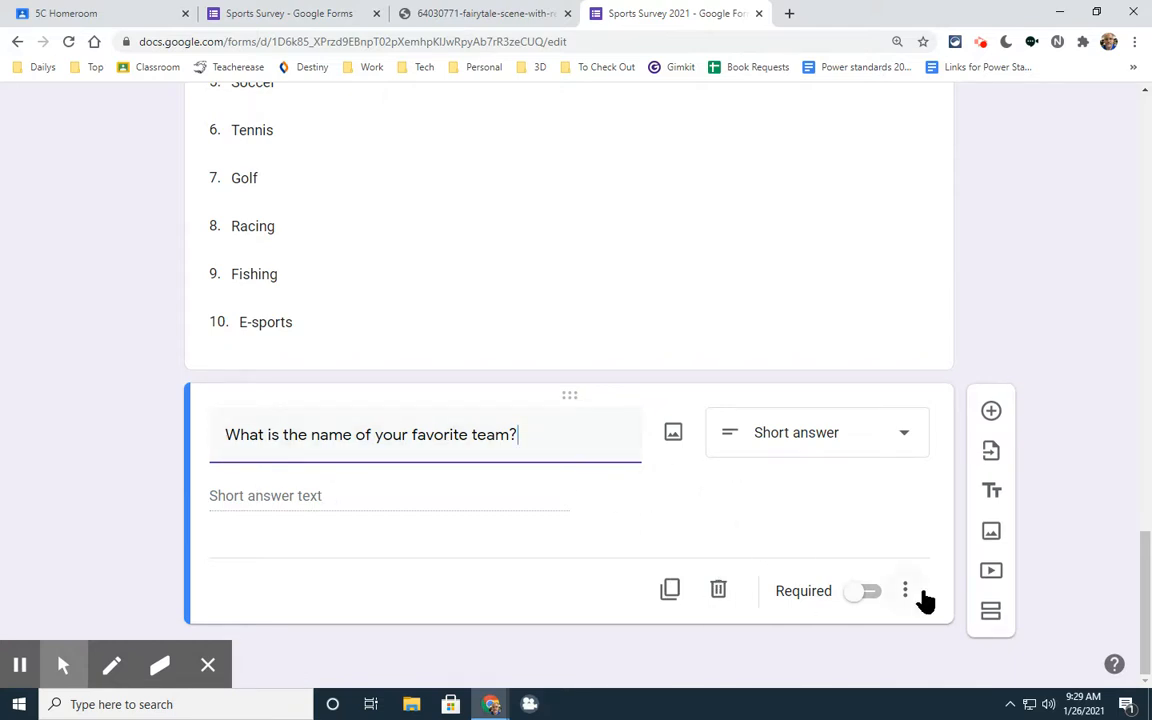
pyautogui.click(670, 590)
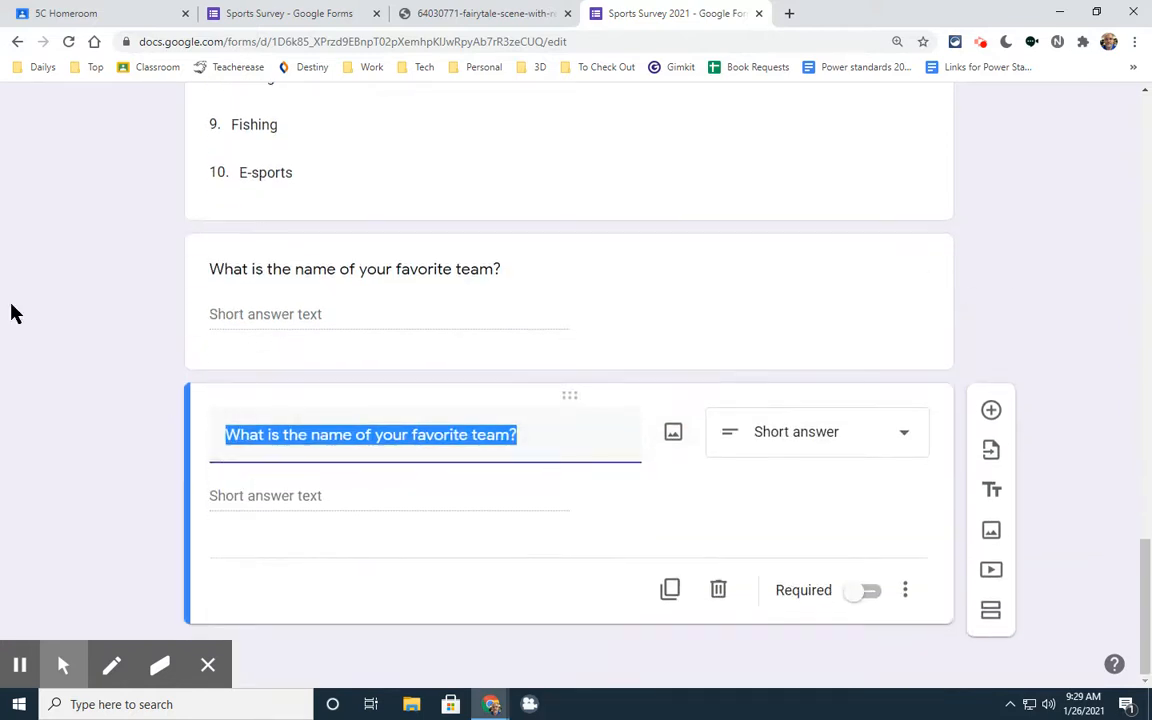
pyautogui.click(669, 591)
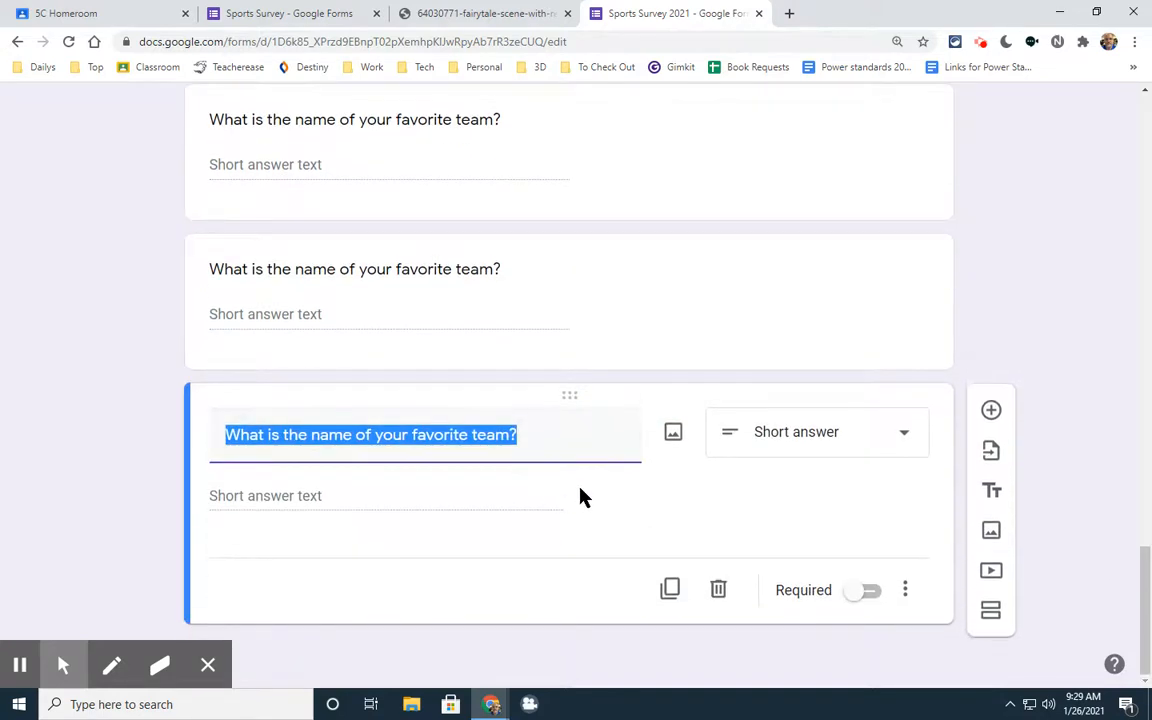
pyautogui.click(670, 592)
pyautogui.click(669, 591)
pyautogui.click(669, 591)
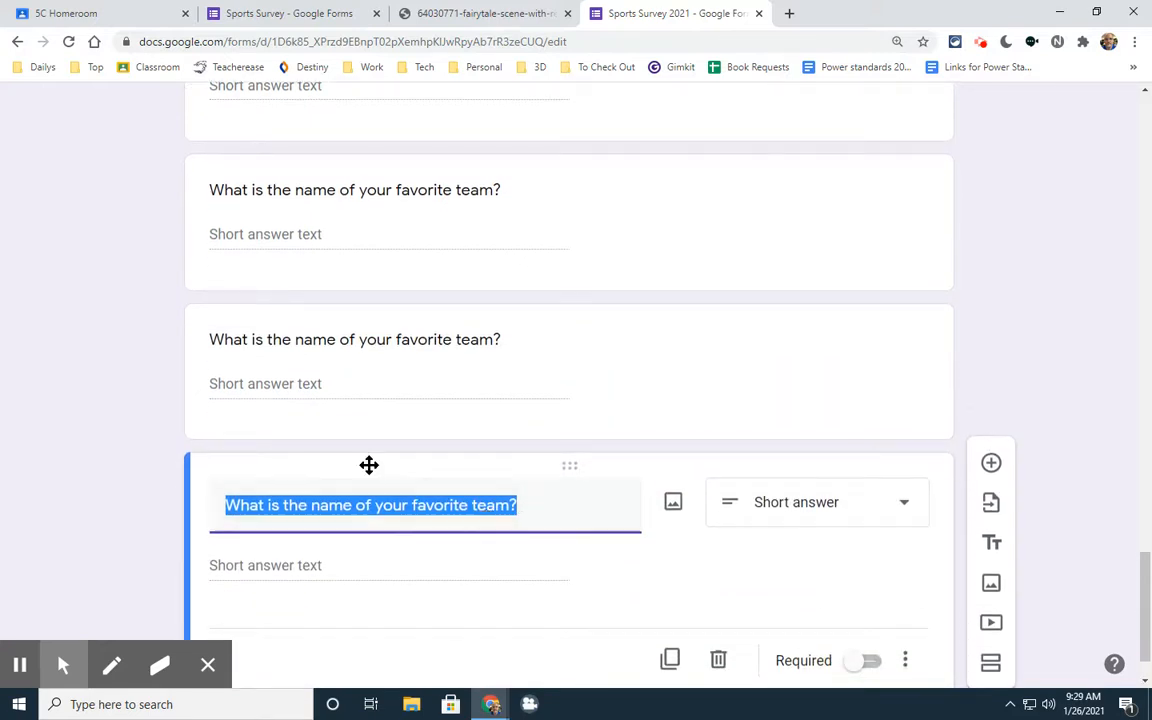
# Look over the duplicated favorite team questions down to the last copy at the end of the form.
pyautogui.scroll(8, 369, 463)
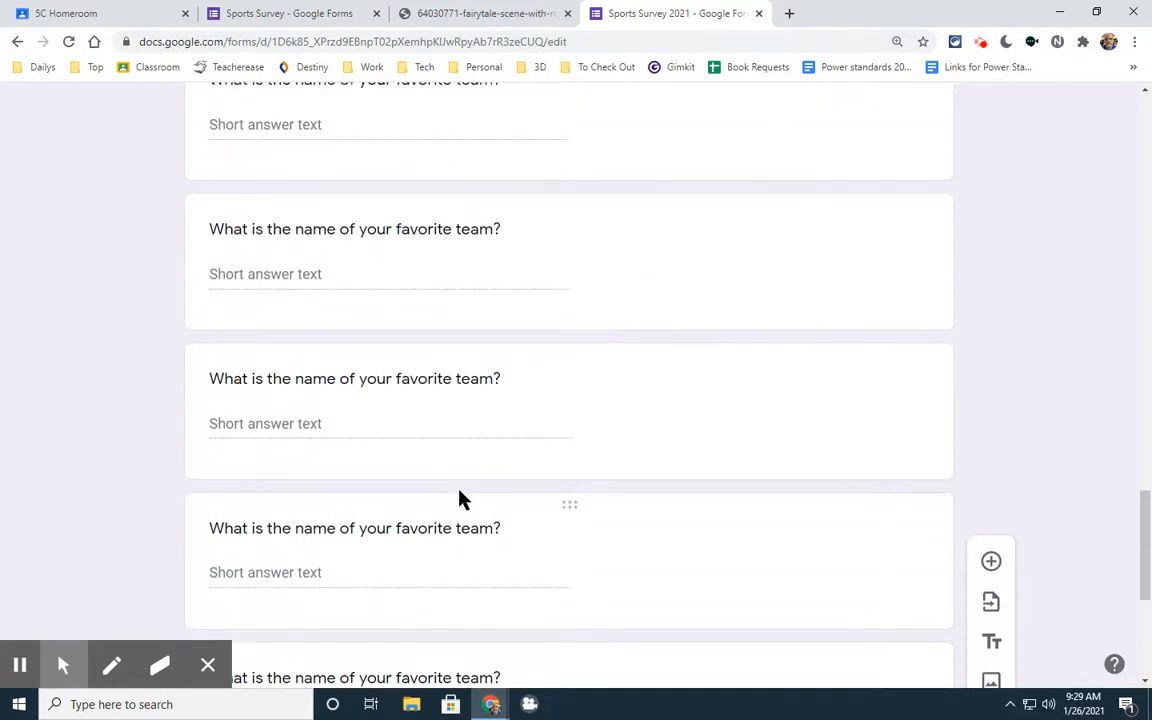
pyautogui.scroll(-5, 400, 430)
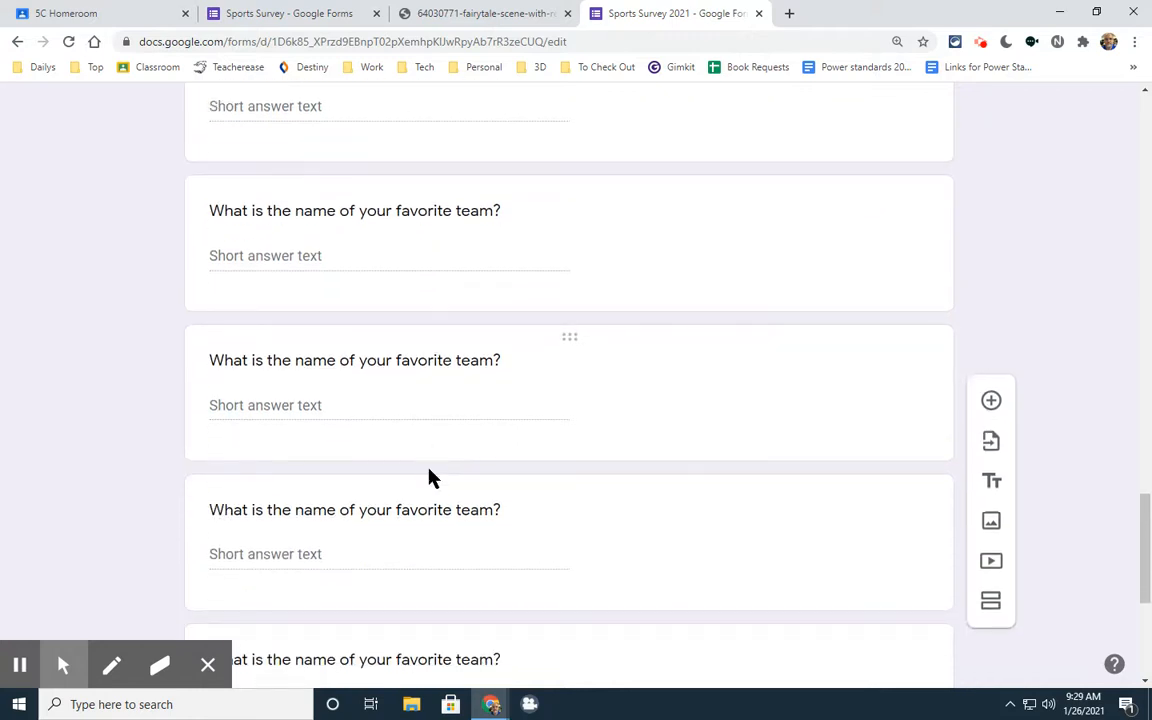
pyautogui.scroll(-2, 445, 485)
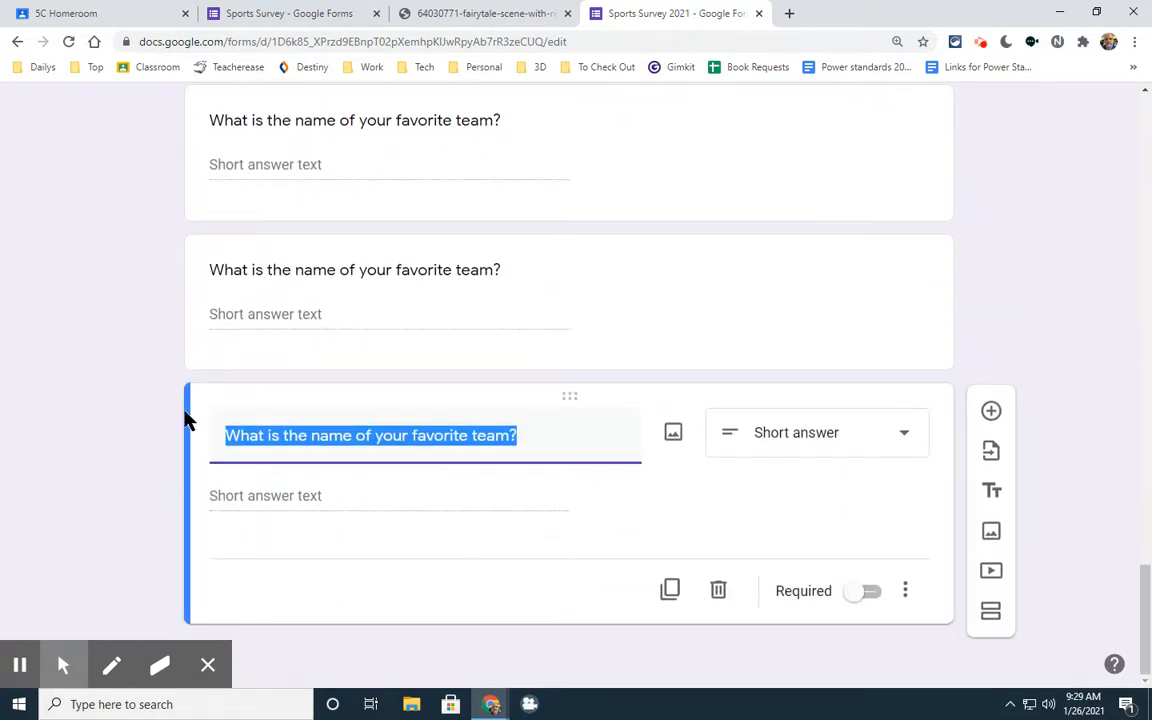
pyautogui.click(131, 337)
pyautogui.scroll(3, 170, 333)
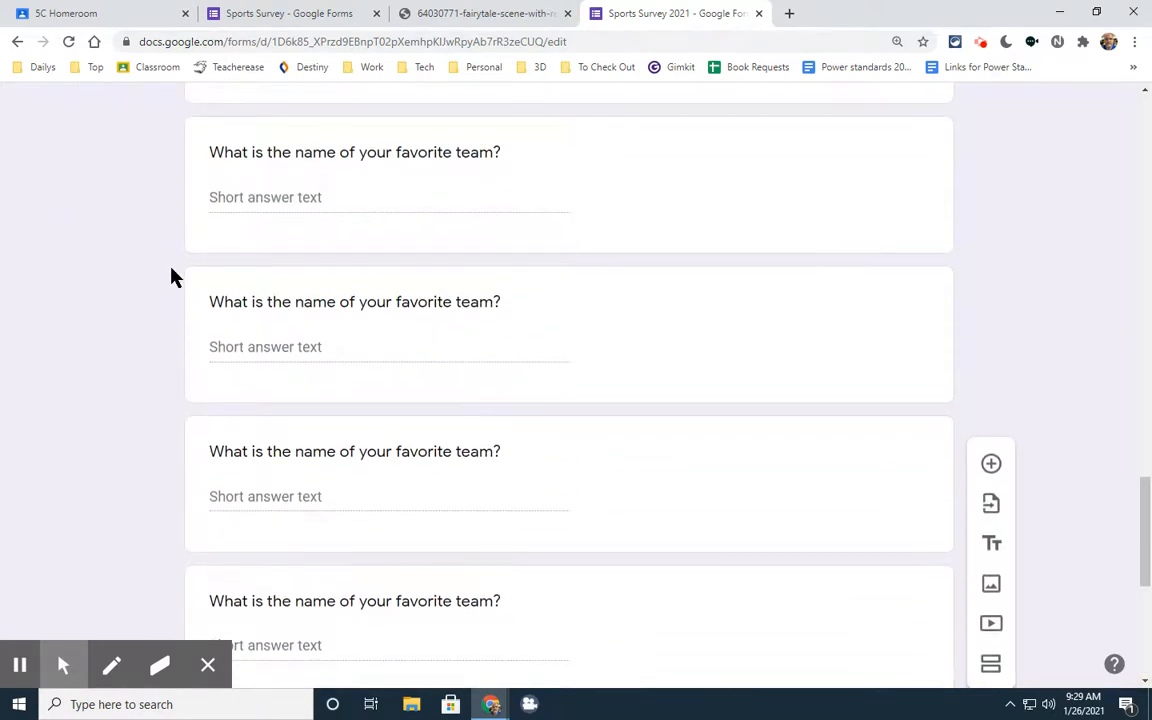
pyautogui.scroll(1, 170, 275)
pyautogui.scroll(-1, 190, 285)
pyautogui.scroll(-5, 210, 291)
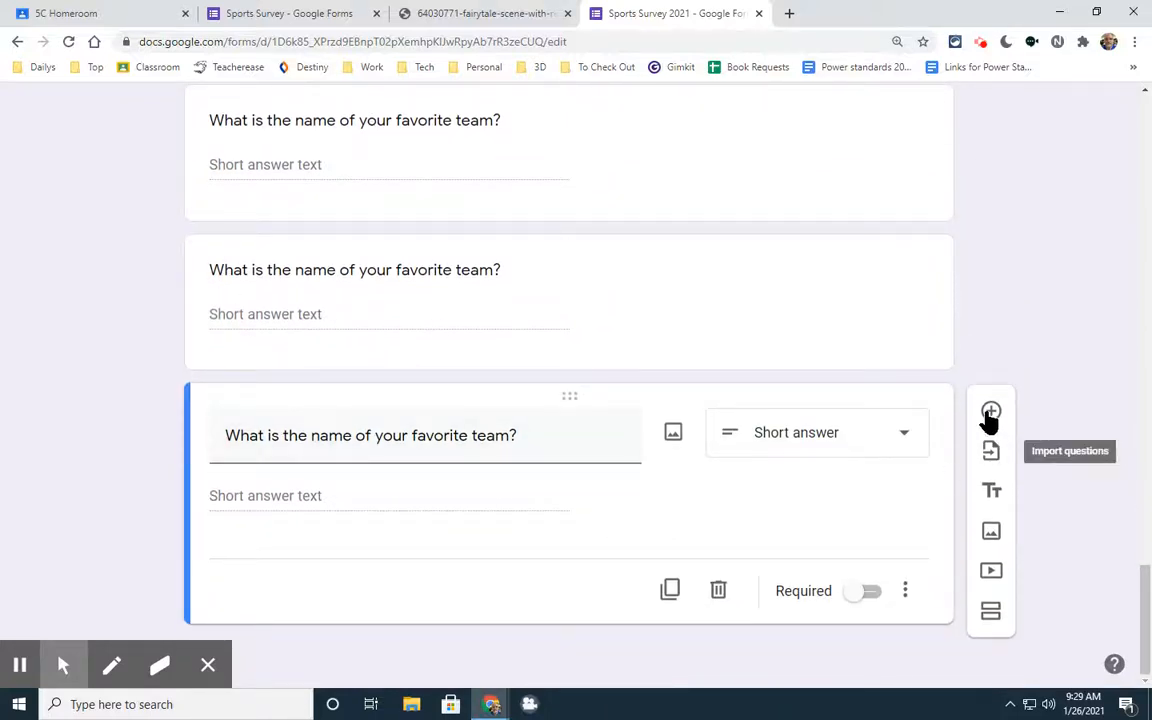
# Add a new section directly after the favorite sport dropdown question, before the first favorite team question.
pyautogui.scroll(1, 591, 411)
pyautogui.scroll(6, 525, 478)
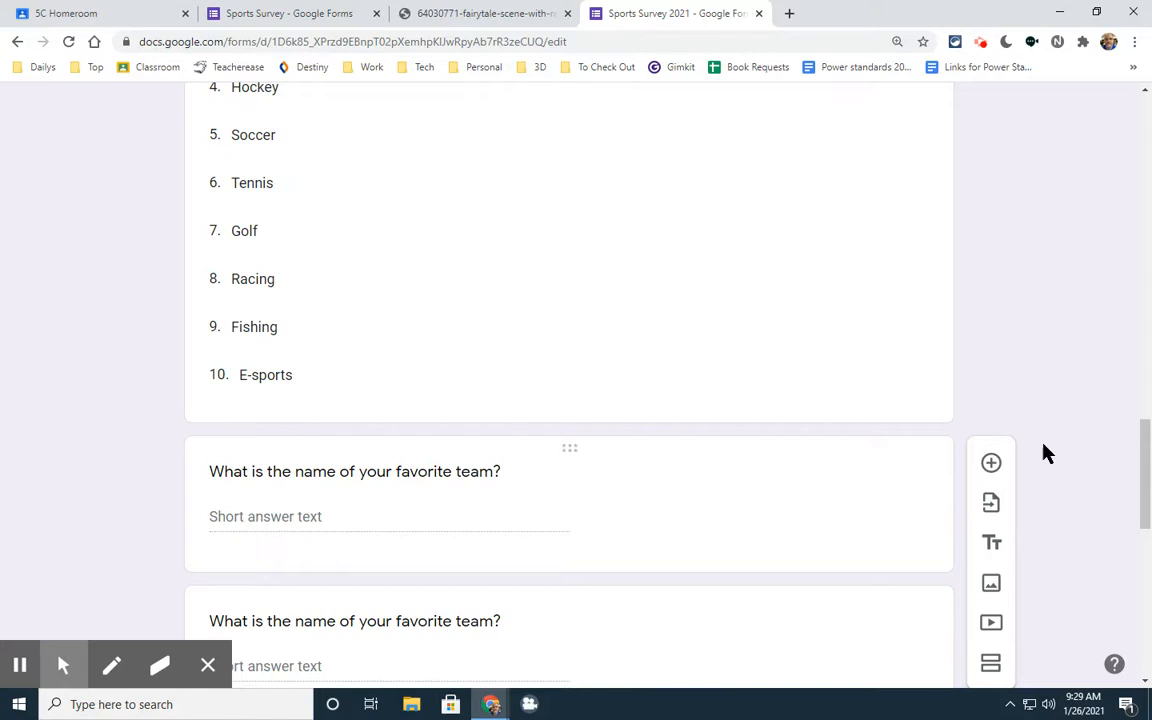
pyautogui.scroll(-2, 1060, 445)
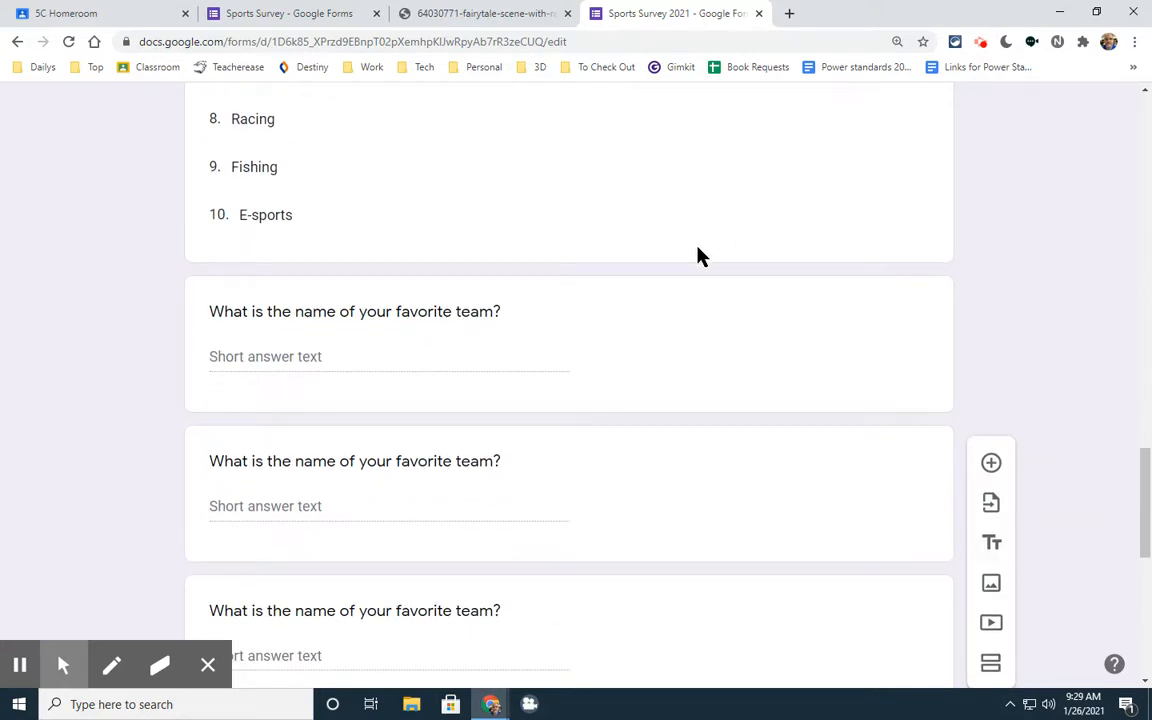
pyautogui.scroll(2, 414, 129)
pyautogui.scroll(-1, 627, 288)
pyautogui.scroll(4, 454, 169)
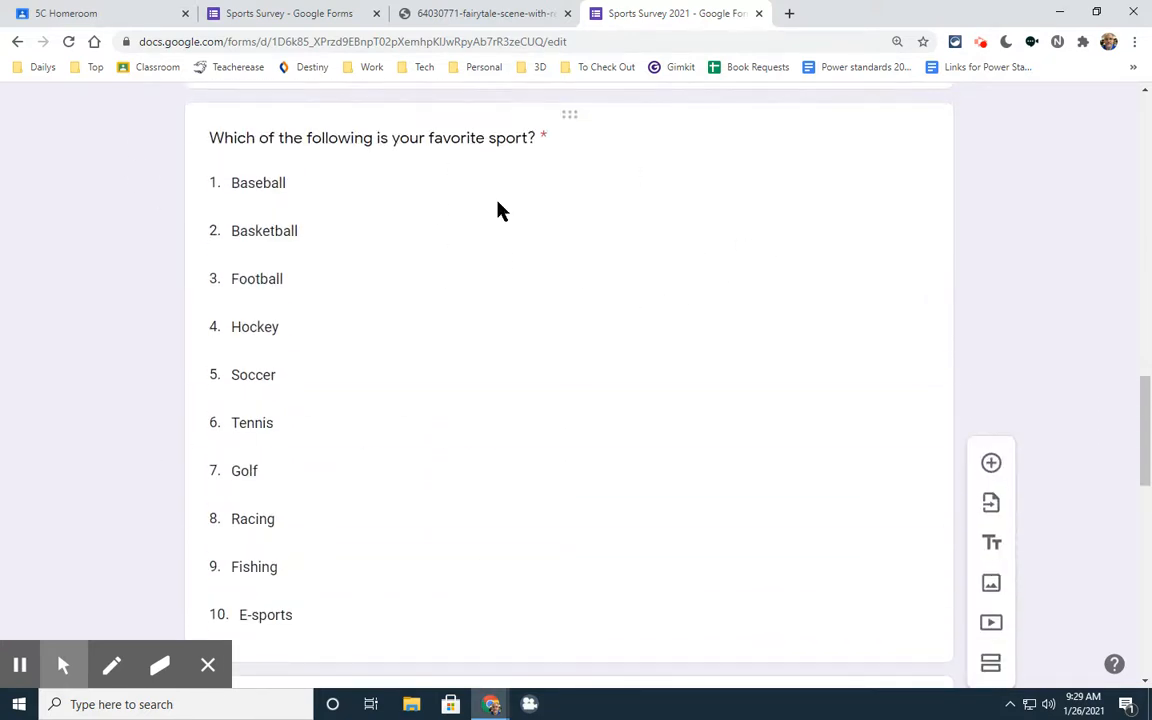
pyautogui.scroll(-3, 499, 260)
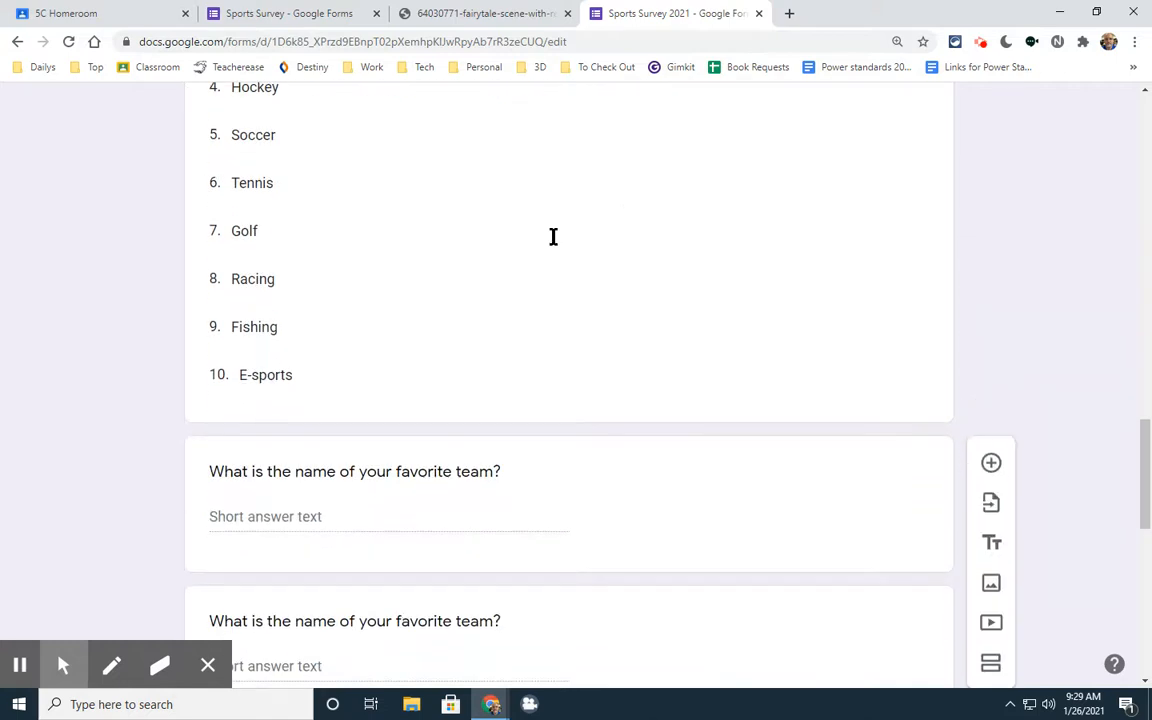
pyautogui.click(622, 242)
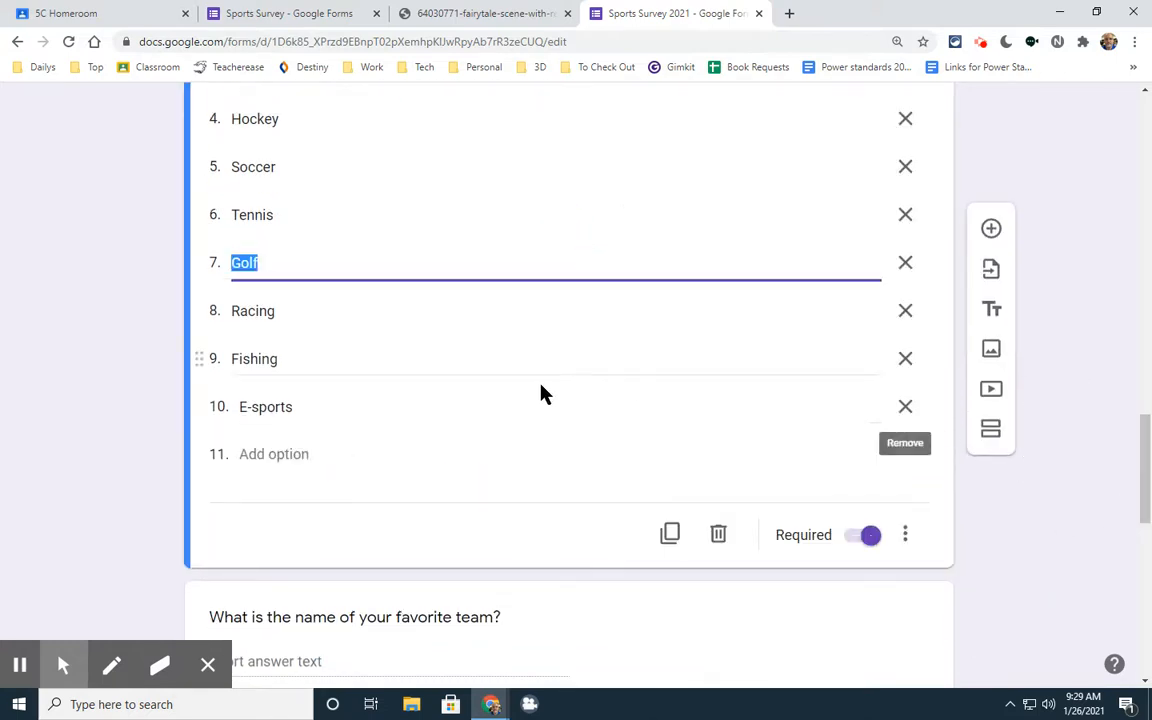
pyautogui.click(992, 435)
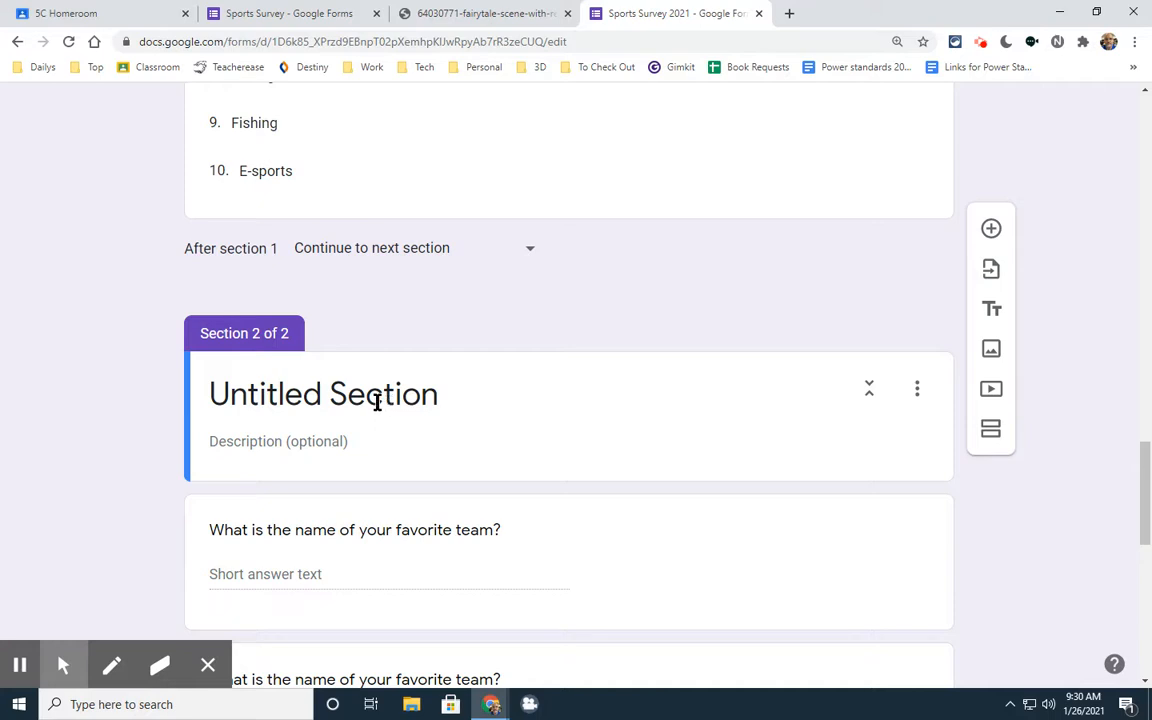
# Title the new section "Baseball".
pyautogui.click(374, 402)
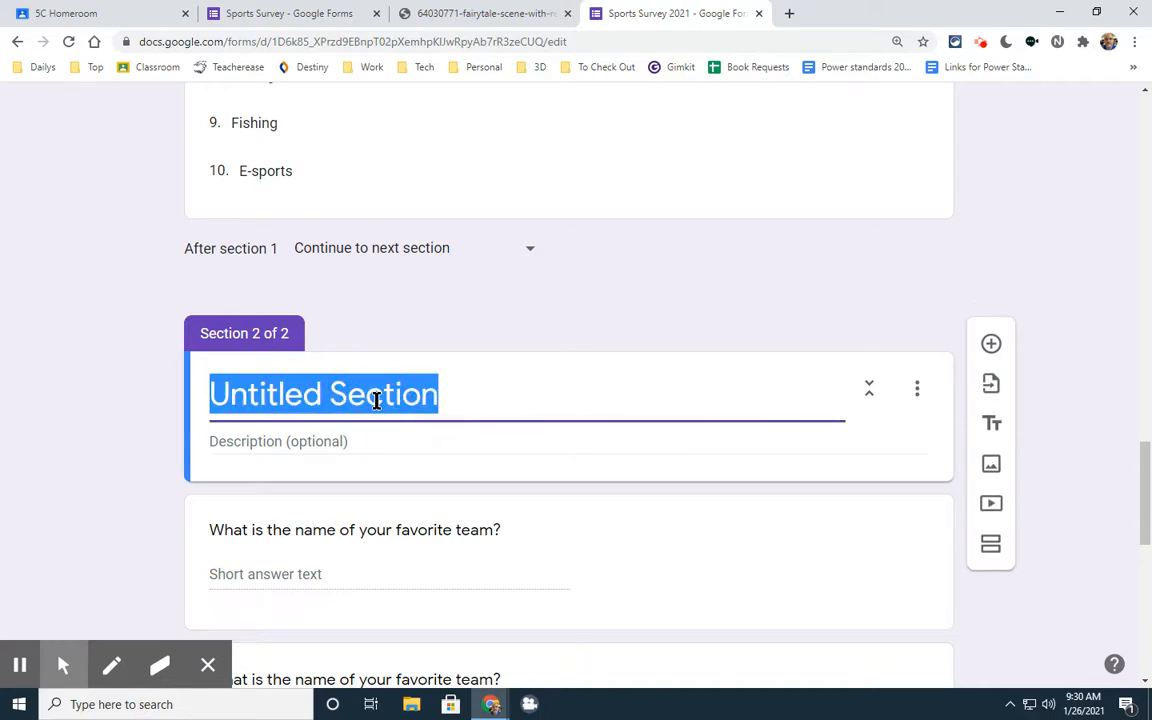
pyautogui.write('Baseball')
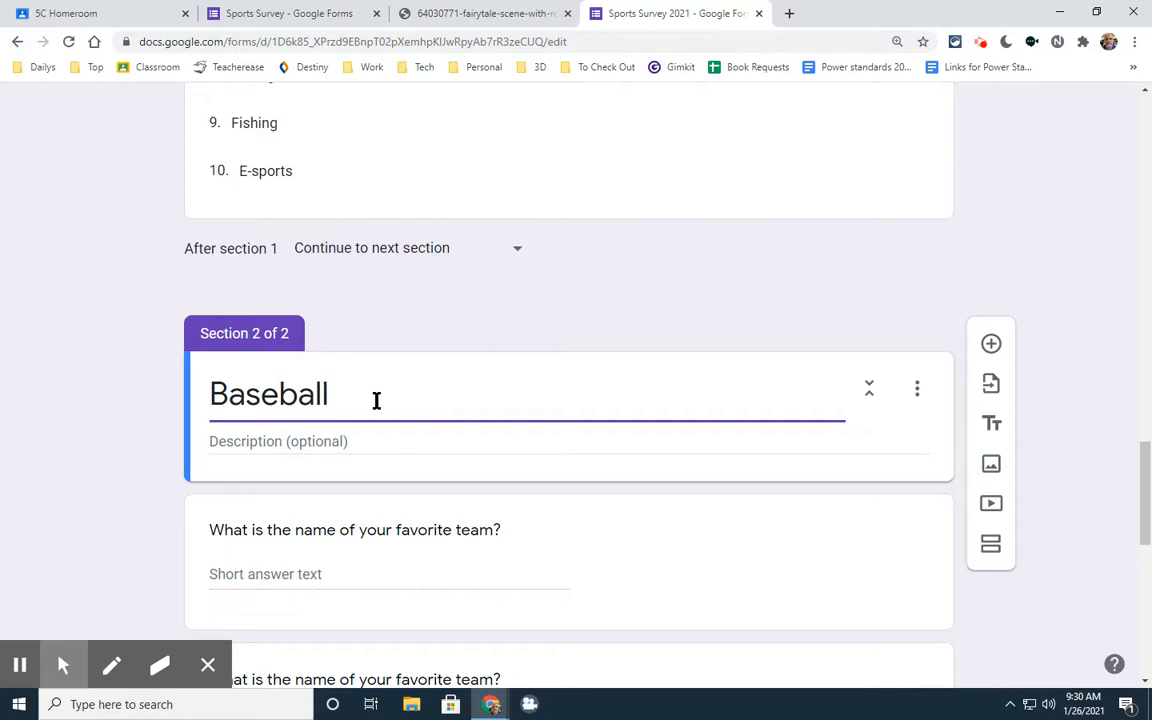
pyautogui.click(46, 463)
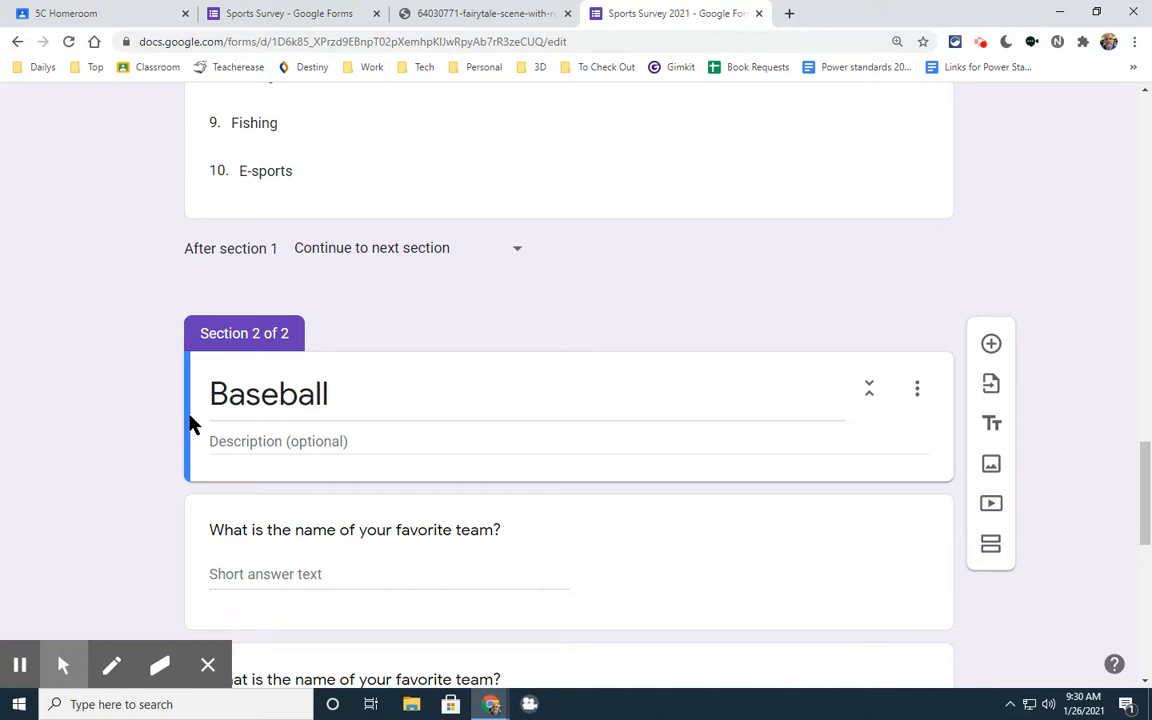
# Enable "Go to section based on answer" for the favorite sport dropdown question.
pyautogui.scroll(10, 465, 375)
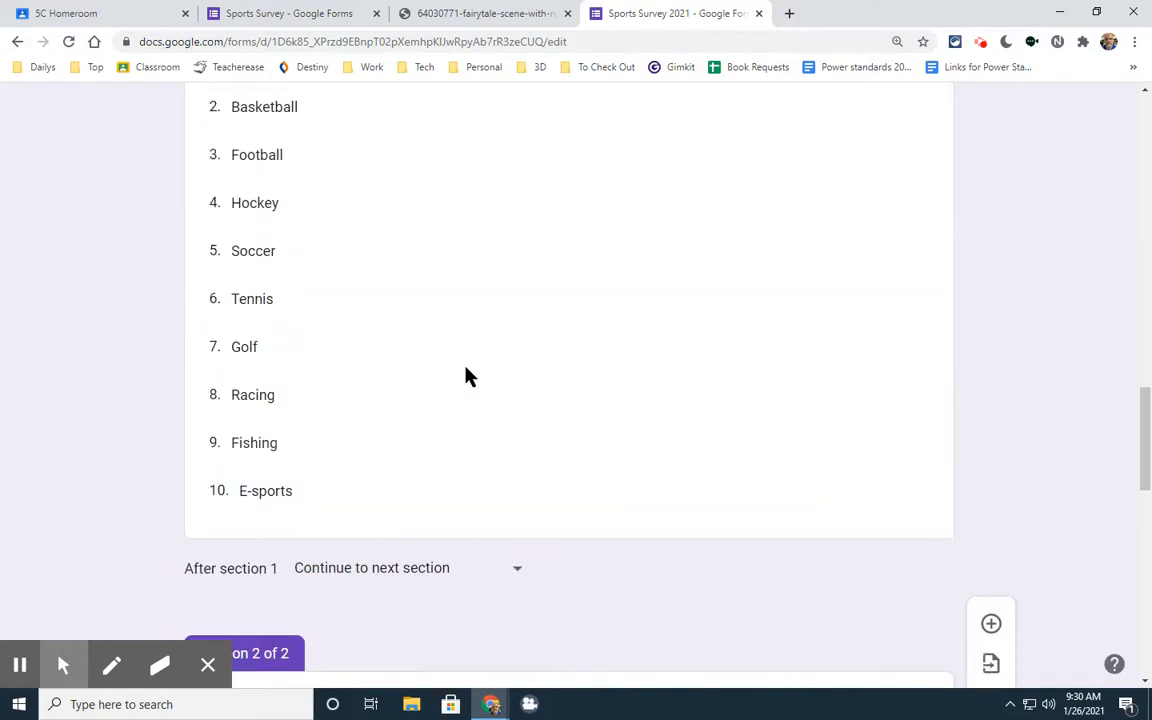
pyautogui.scroll(-1, 404, 517)
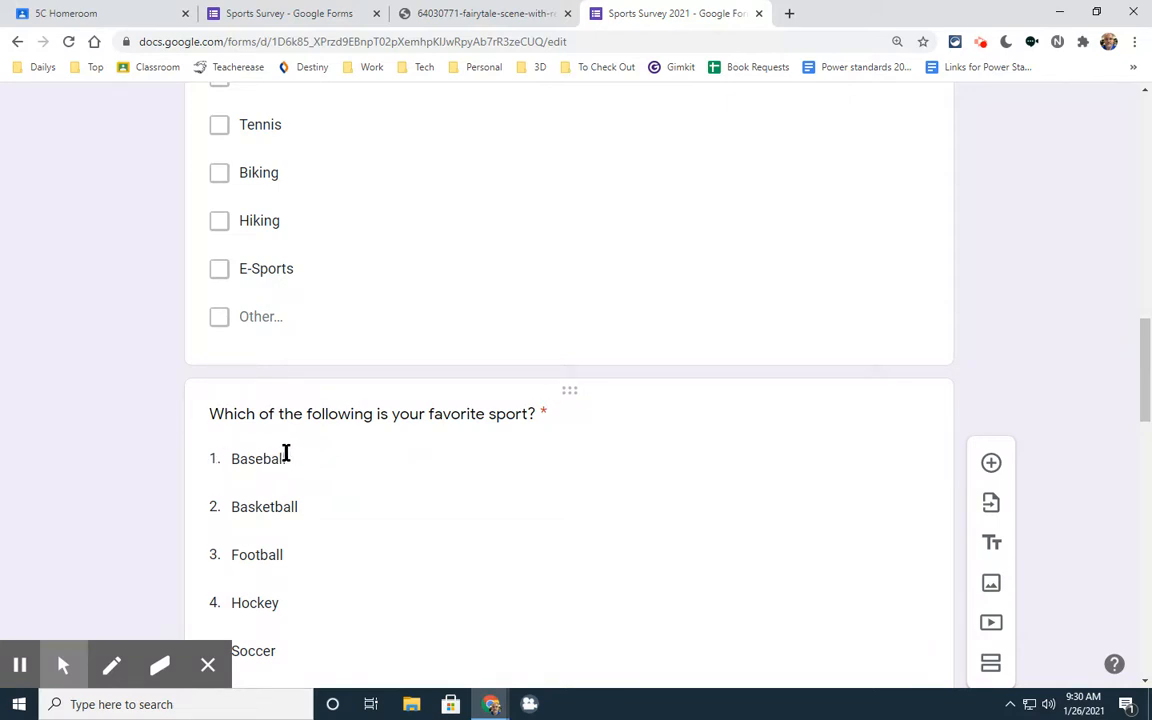
pyautogui.scroll(-8, 255, 452)
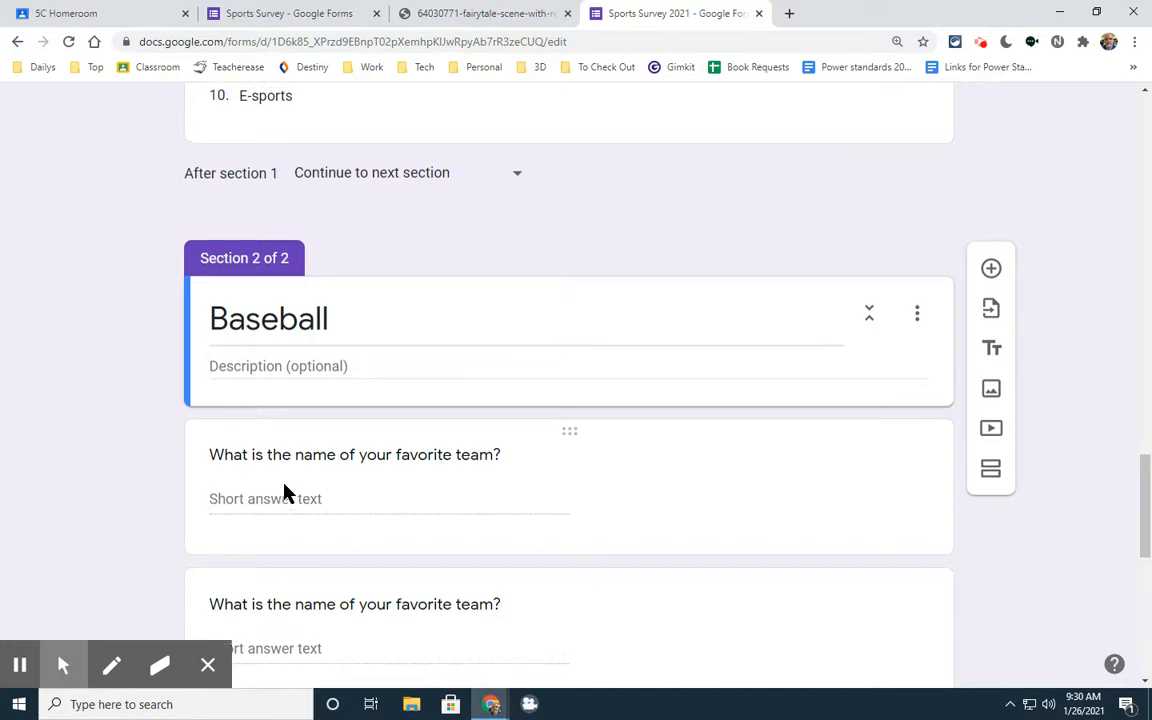
pyautogui.scroll(3, 285, 490)
pyautogui.scroll(3, 640, 390)
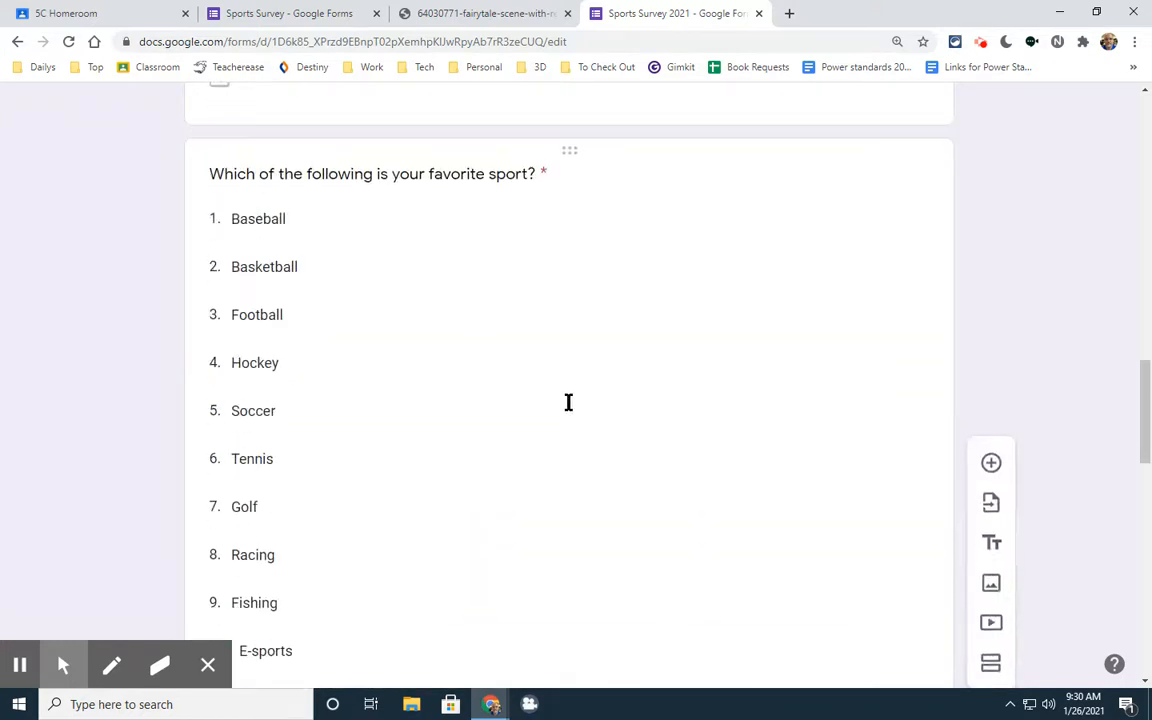
pyautogui.click(470, 340)
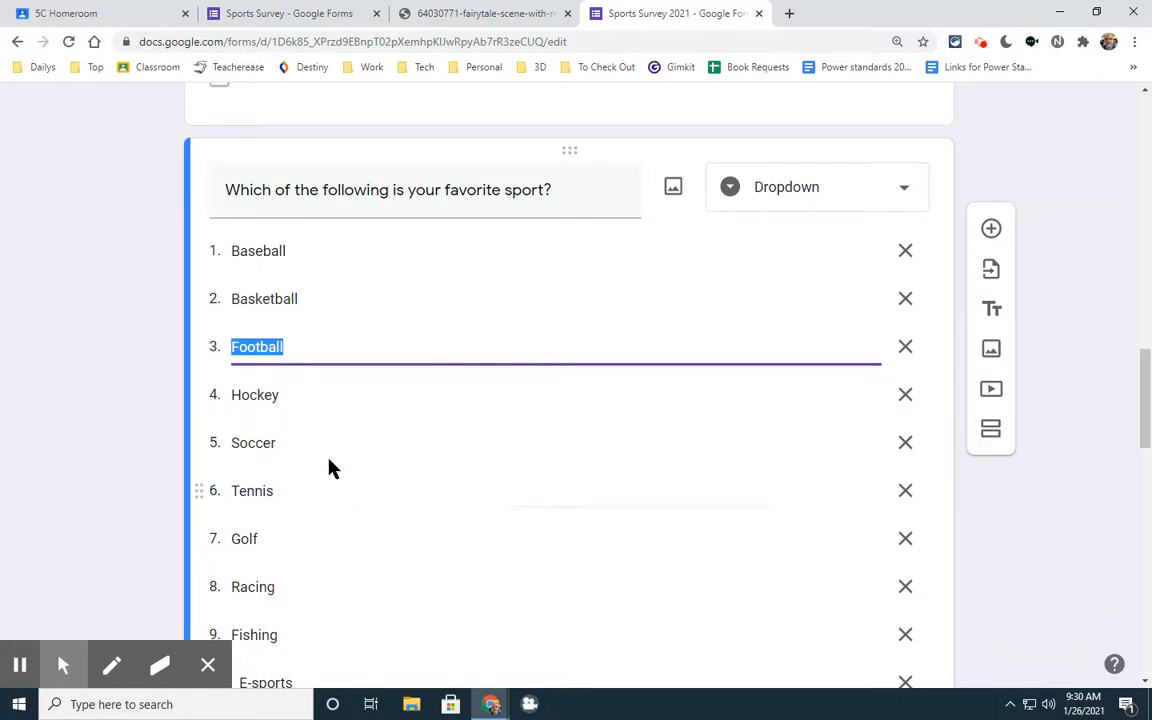
pyautogui.scroll(-2, 748, 429)
pyautogui.scroll(5, 748, 430)
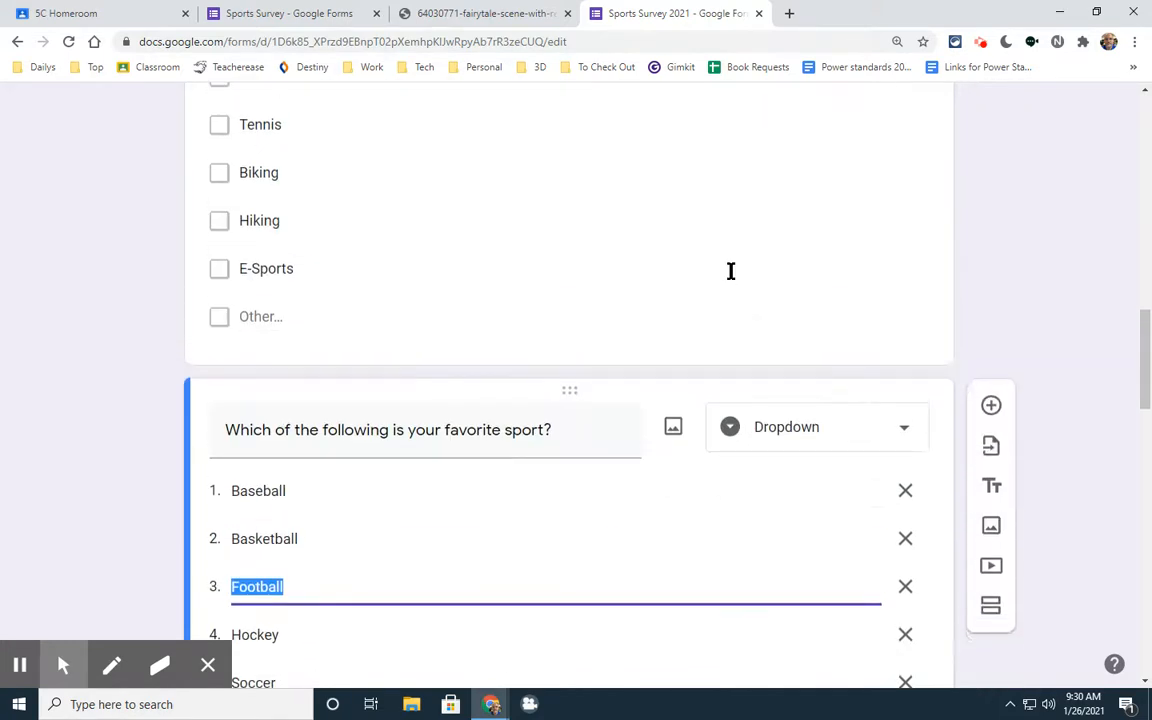
pyautogui.scroll(-7, 722, 311)
pyautogui.scroll(-2, 600, 385)
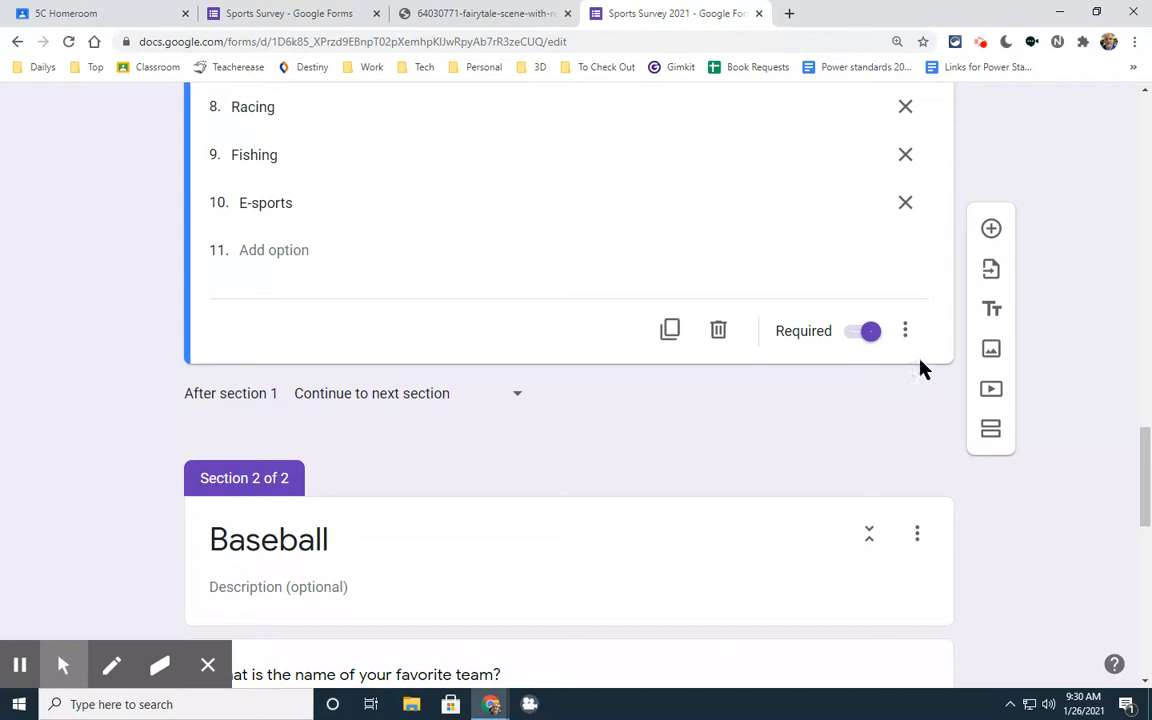
pyautogui.click(906, 334)
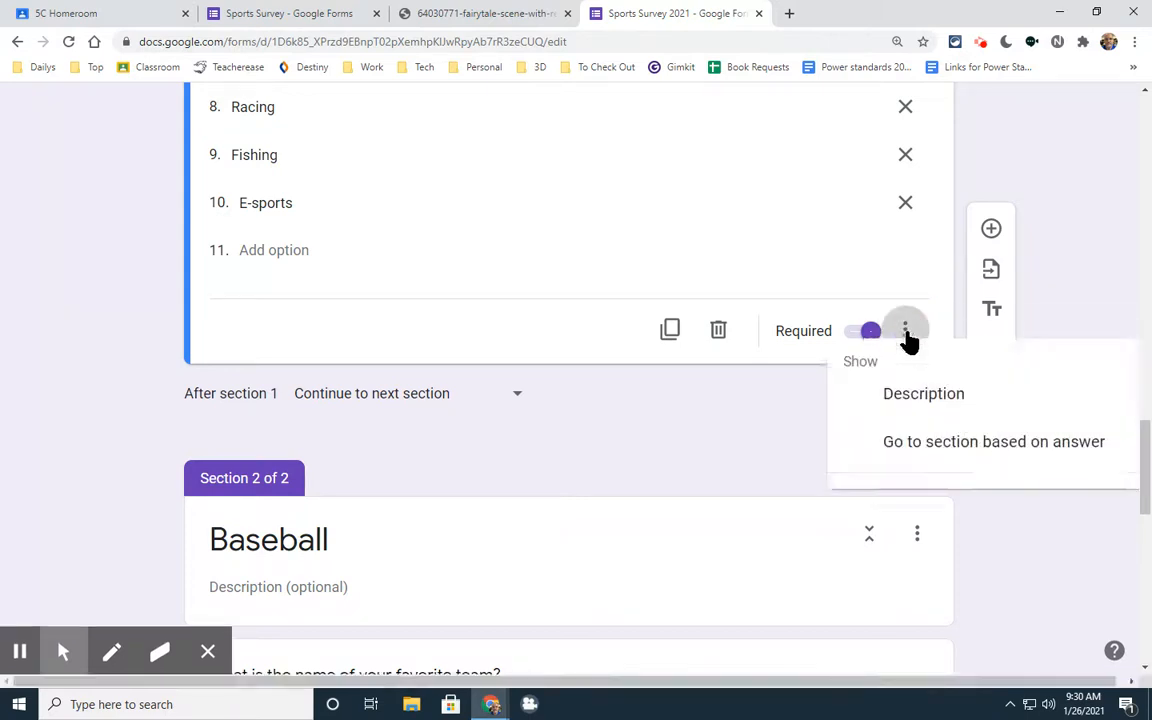
pyautogui.click(945, 462)
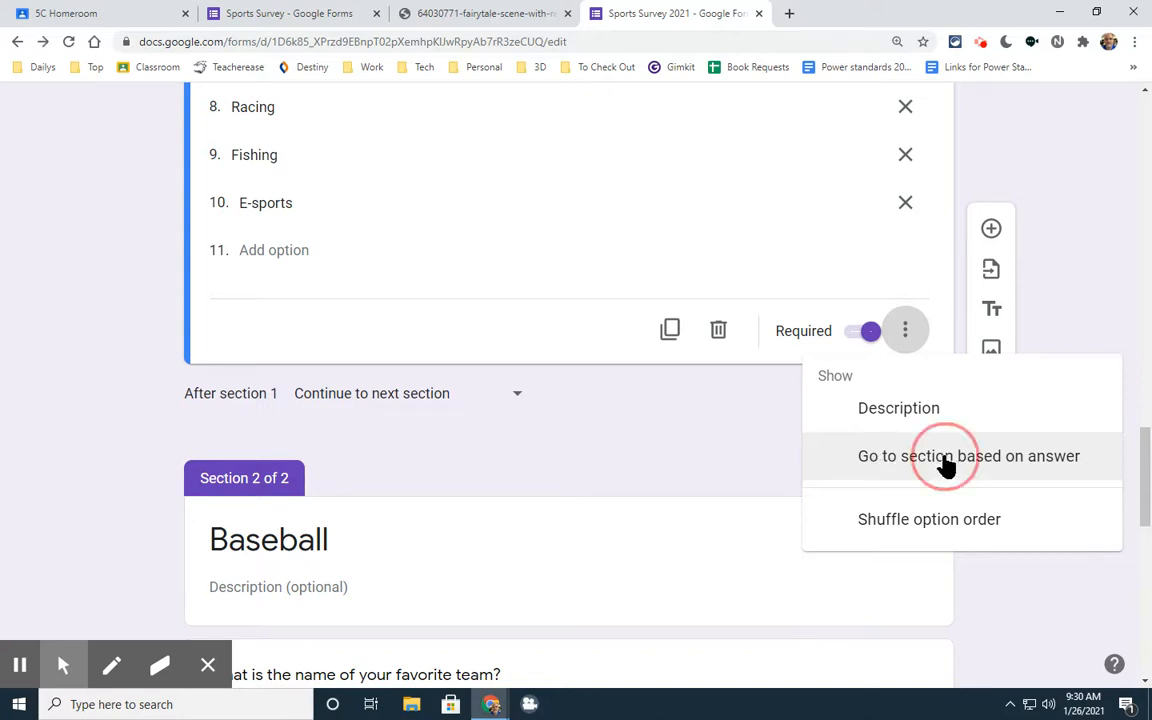
pyautogui.click(905, 331)
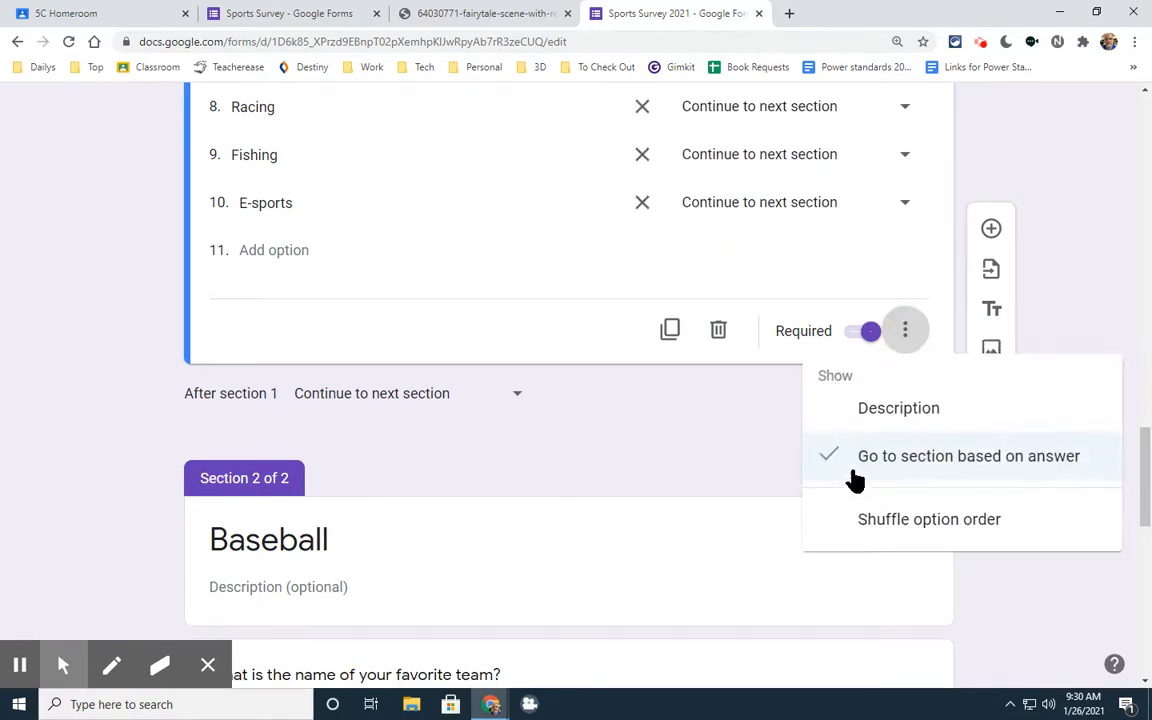
# Route the Baseball answer of the favorite sport dropdown to section 2 (Baseball).
pyautogui.scroll(5, 630, 329)
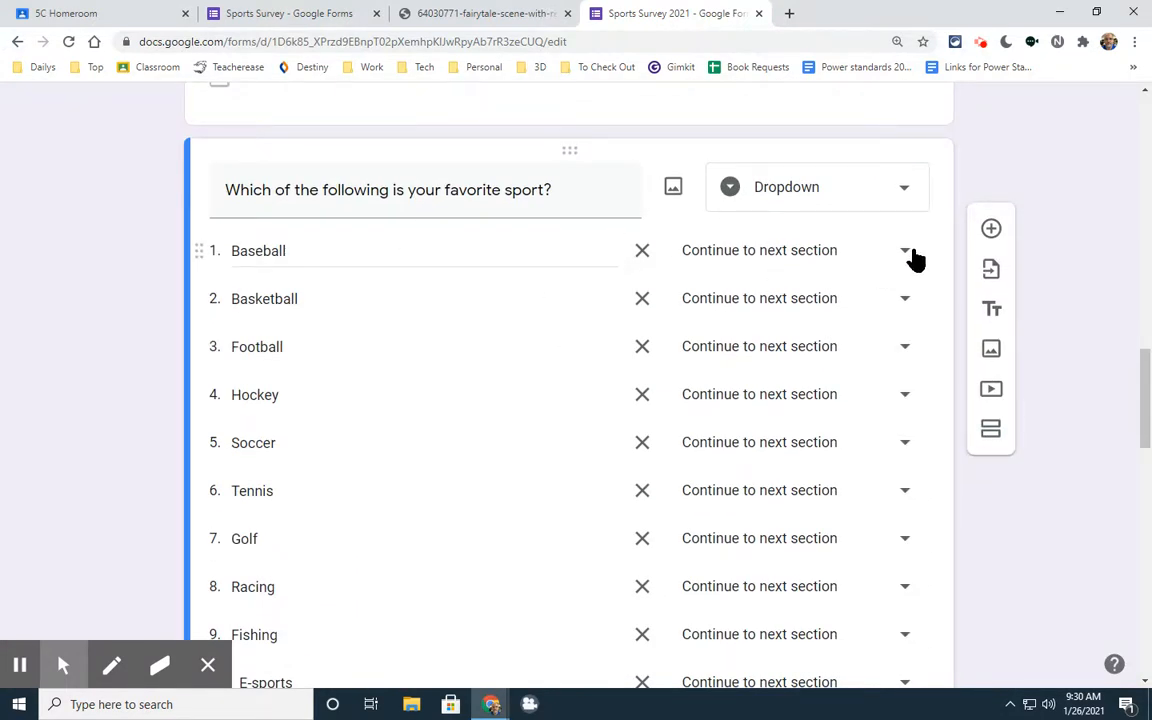
pyautogui.scroll(-5, 910, 257)
pyautogui.scroll(6, 910, 260)
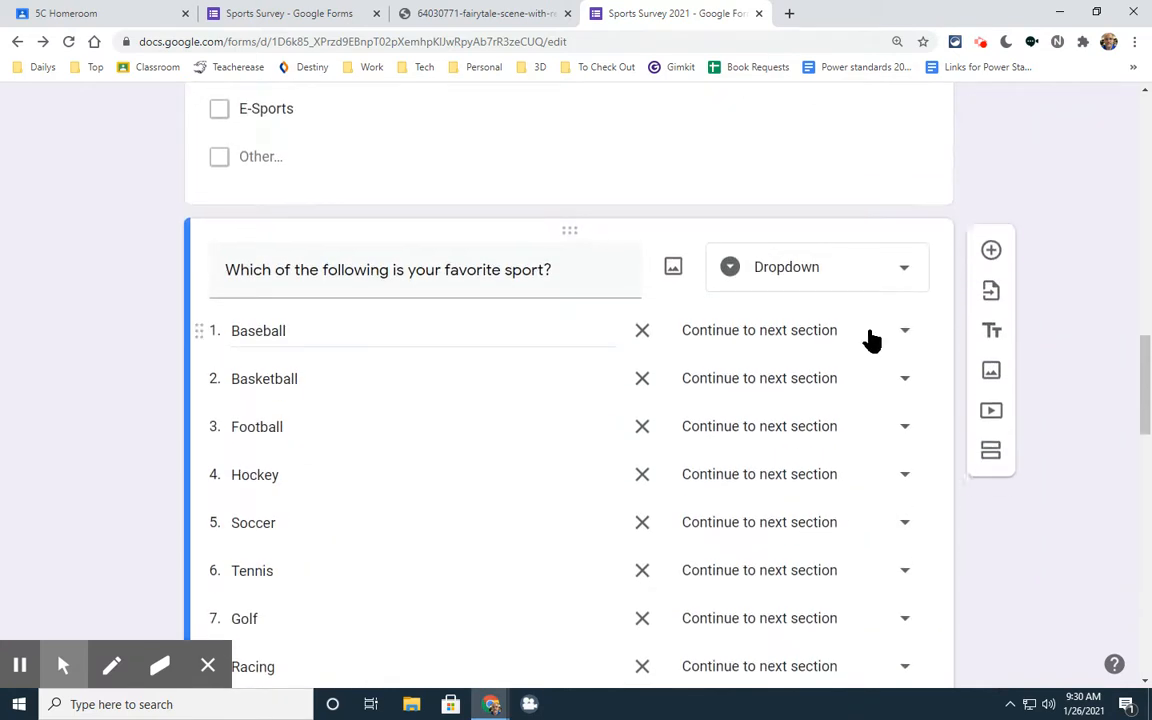
pyautogui.click(895, 335)
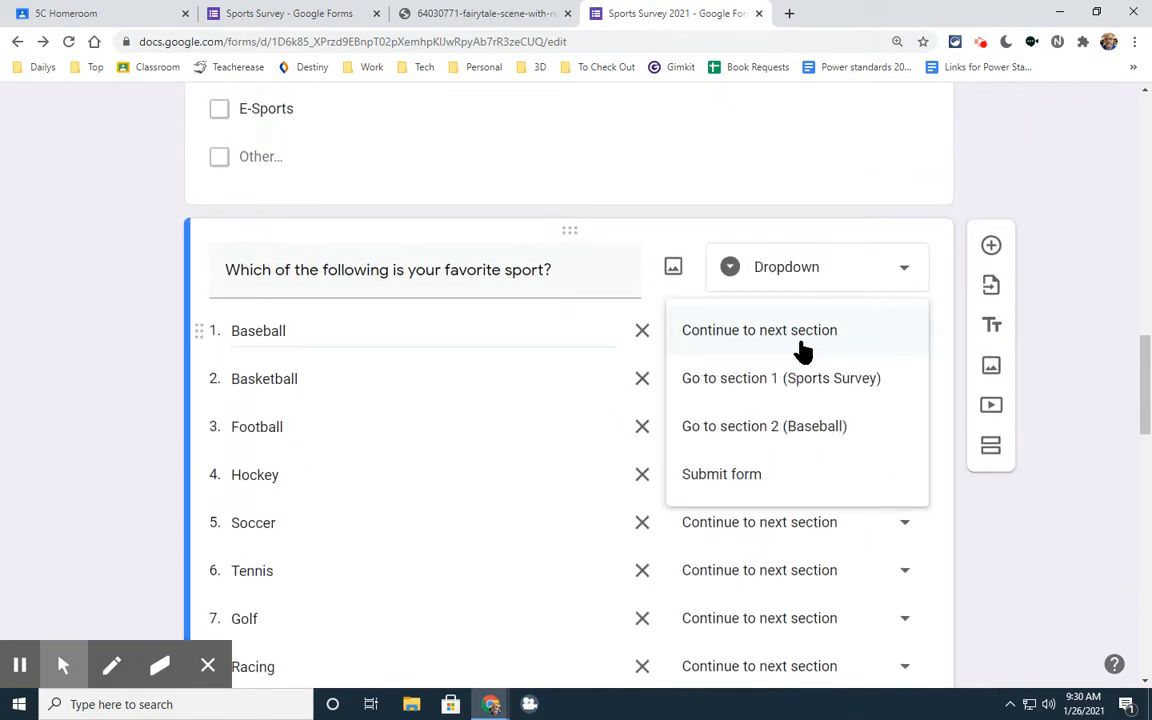
pyautogui.click(737, 428)
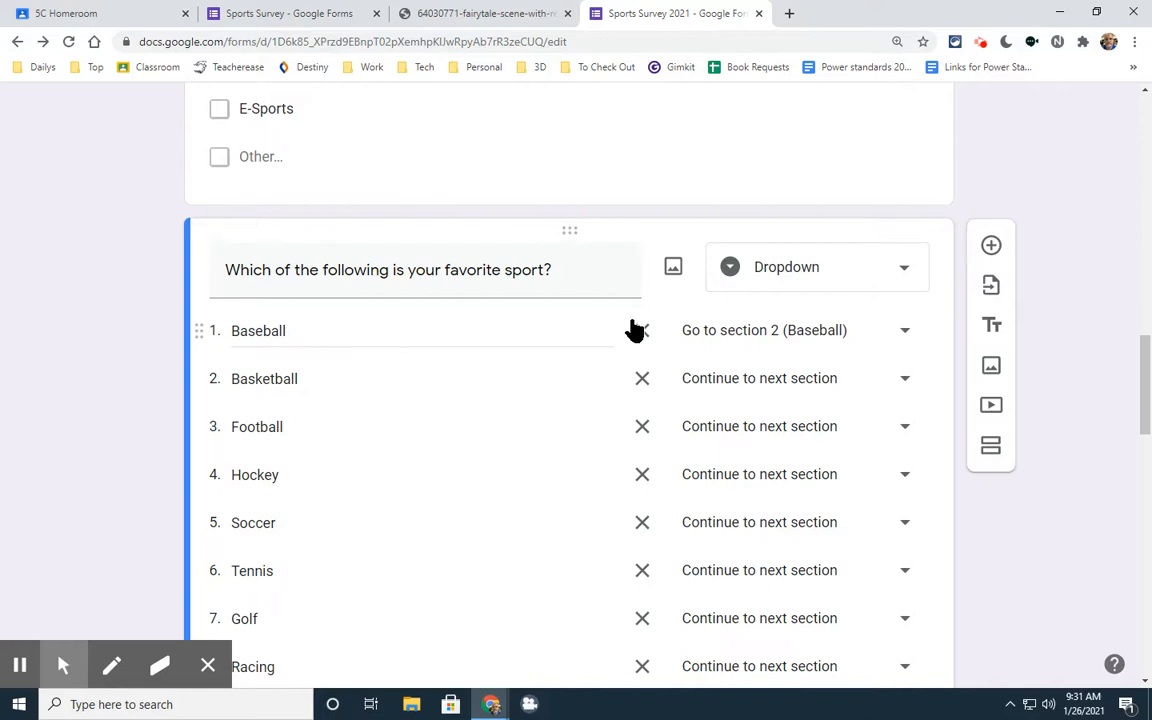
pyautogui.scroll(-7, 710, 380)
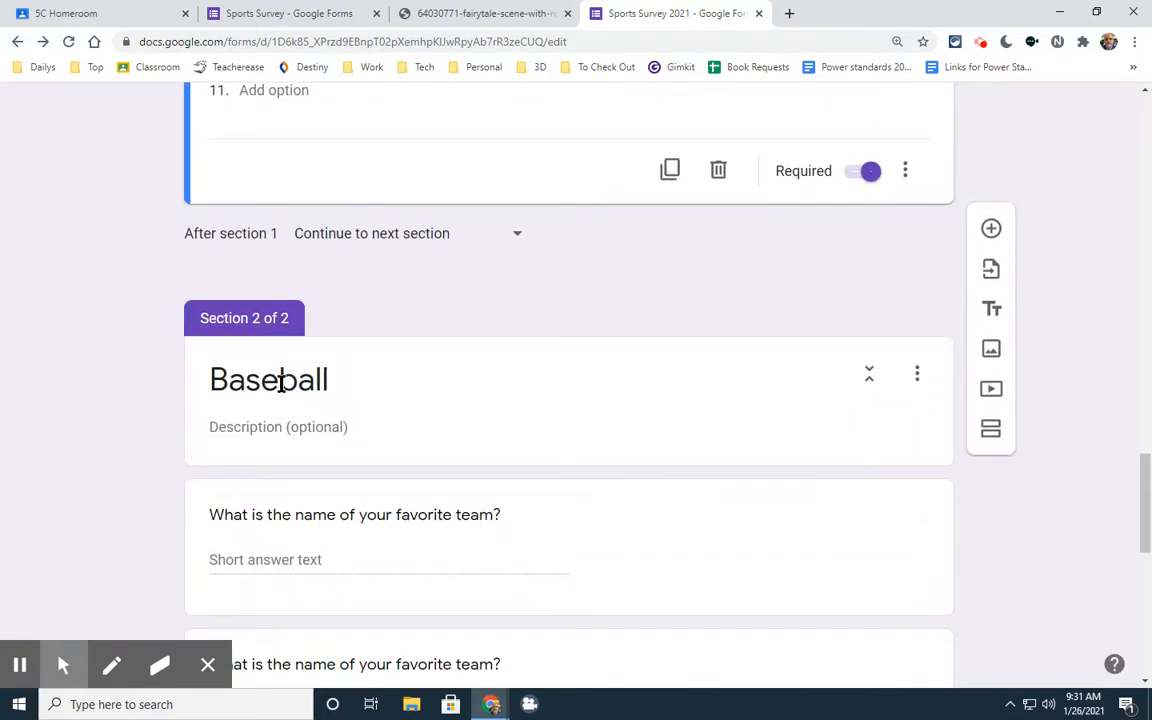
# Add a new section after the first favorite team question in the Baseball section and title it "Basketball".
pyautogui.scroll(-2, 352, 420)
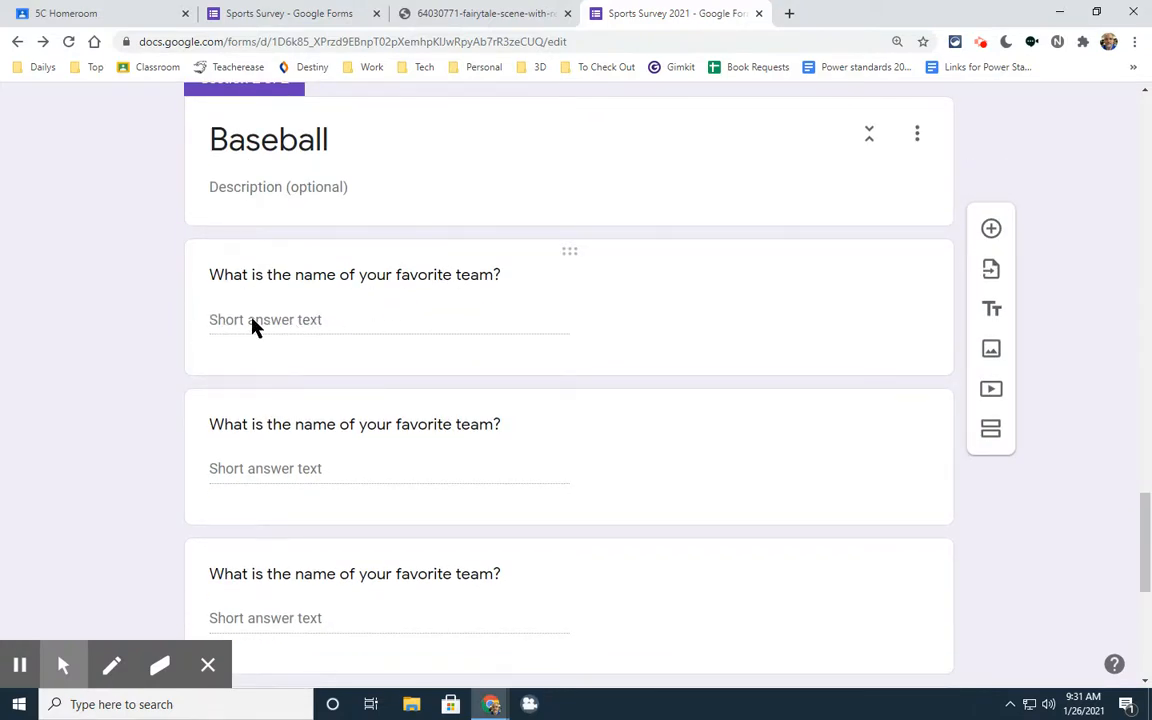
pyautogui.scroll(1, 290, 318)
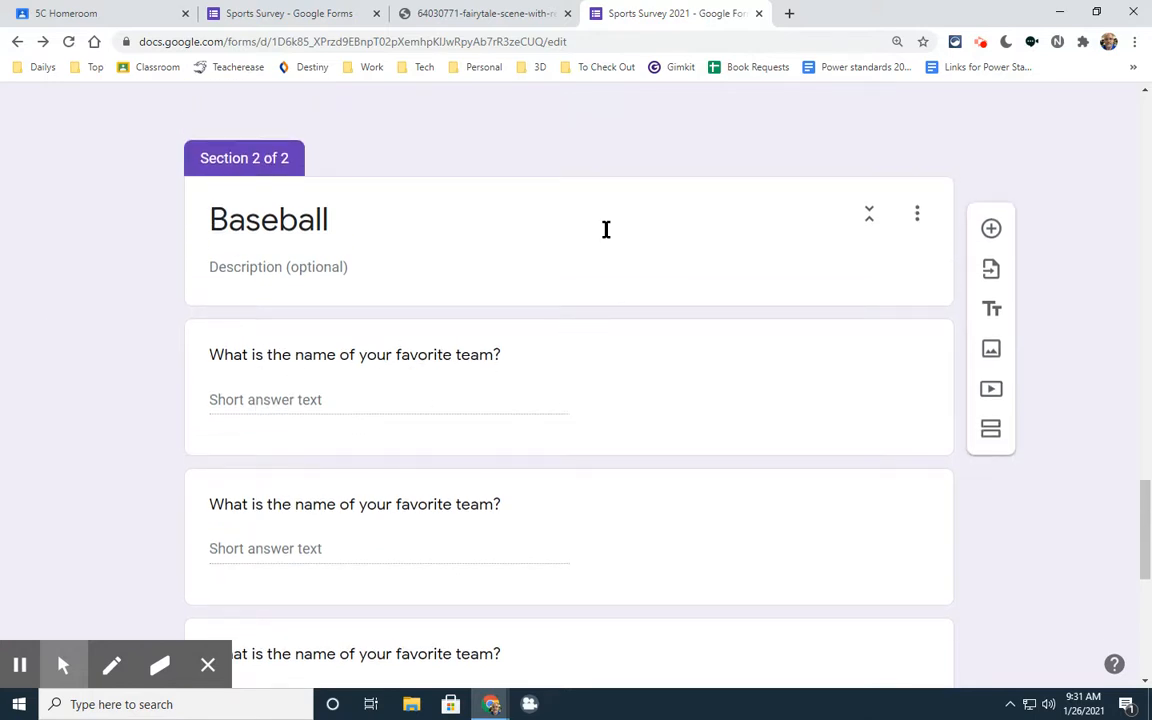
pyautogui.scroll(7, 593, 382)
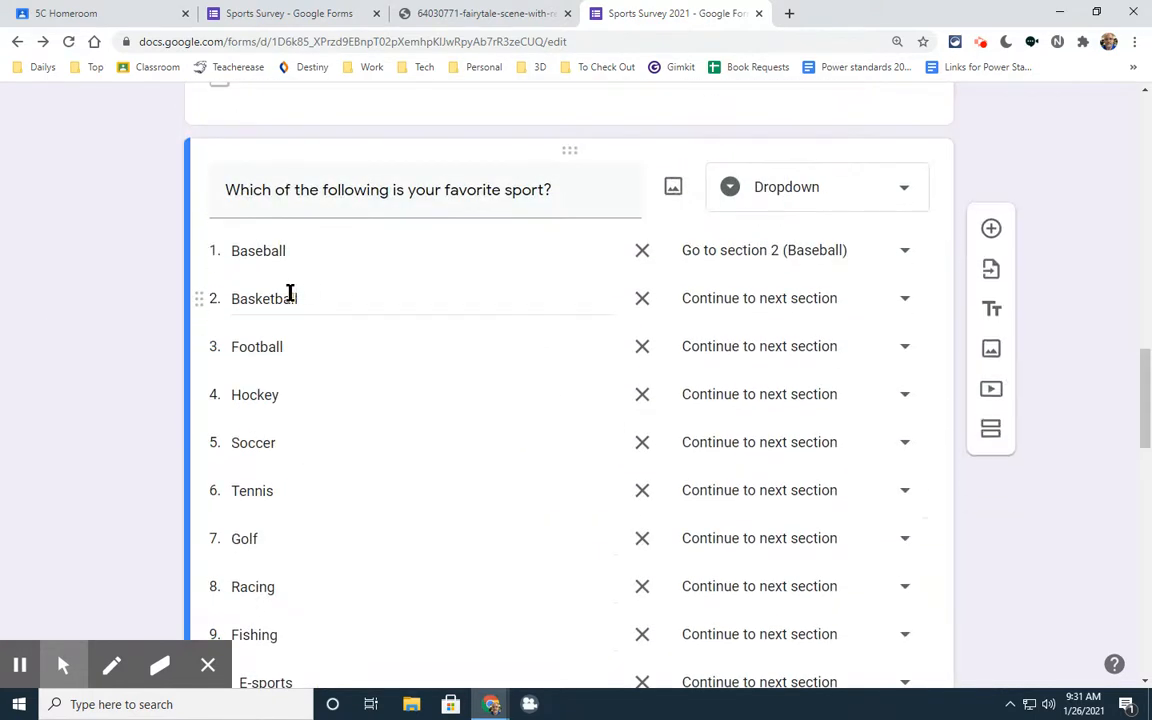
pyautogui.scroll(-10, 370, 561)
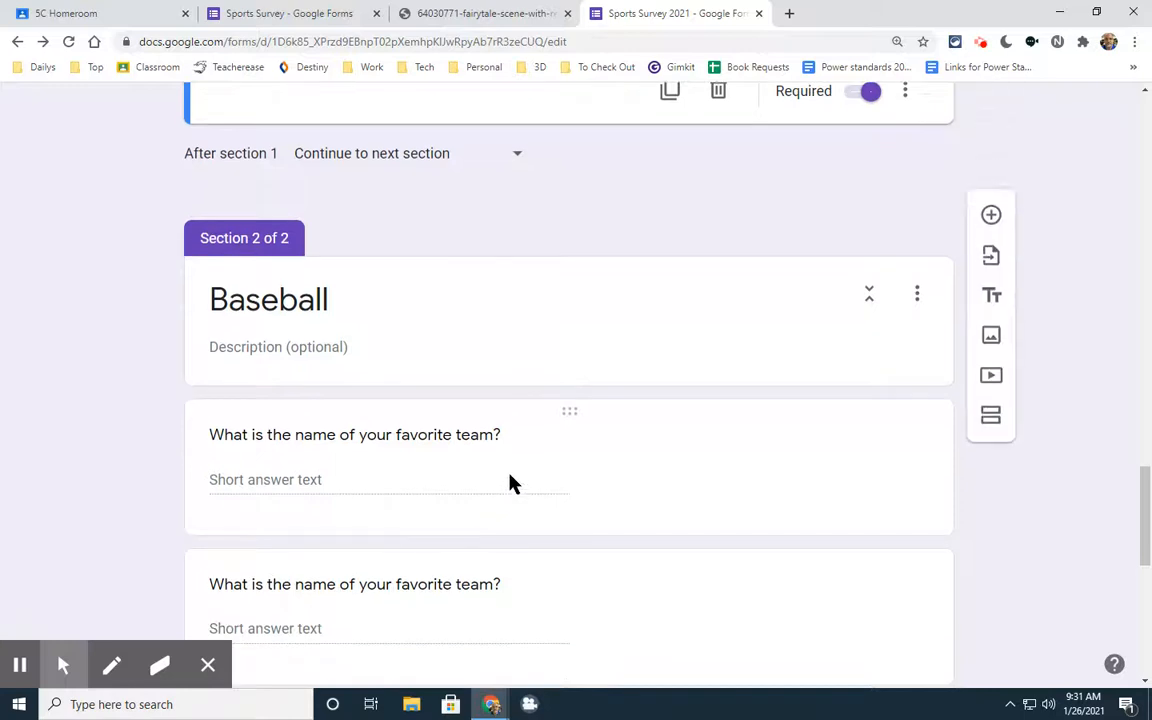
pyautogui.scroll(2, 293, 258)
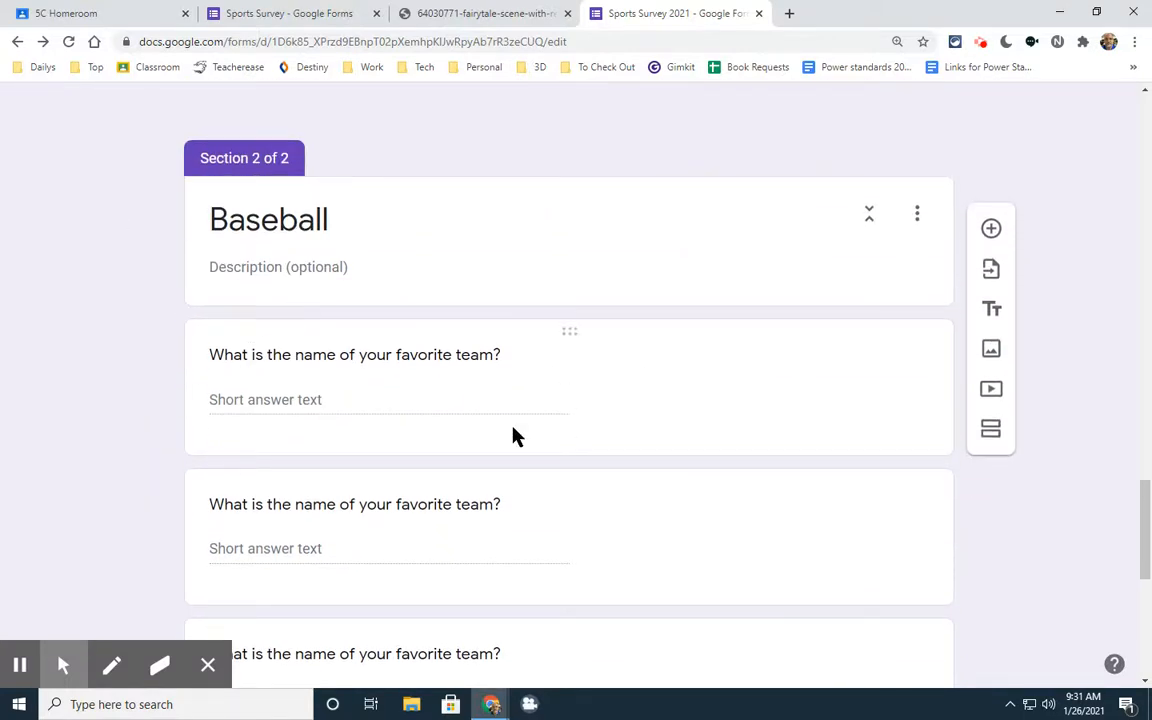
pyautogui.click(674, 414)
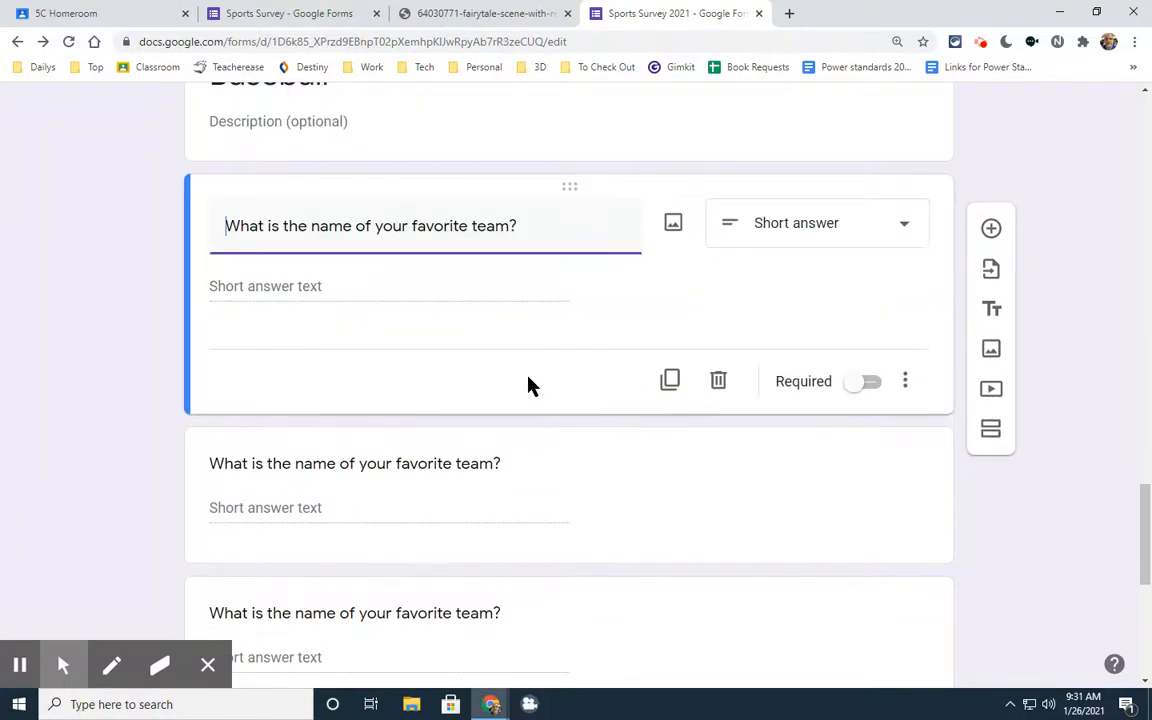
pyautogui.click(991, 436)
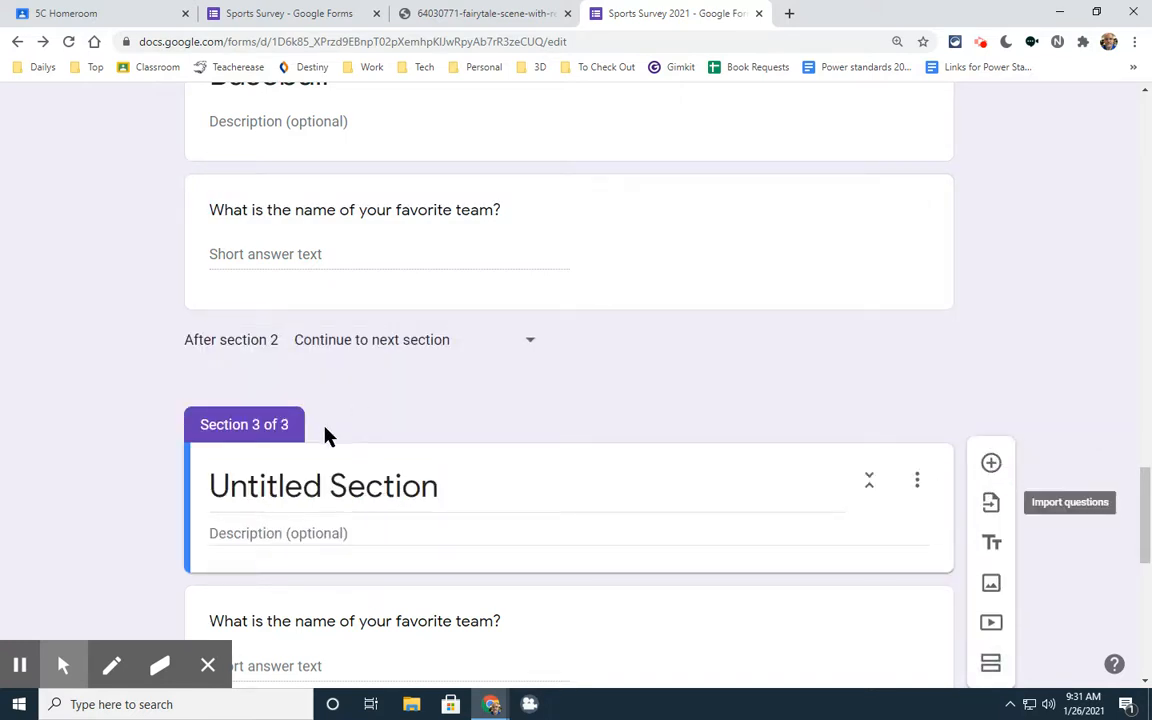
pyautogui.click(362, 484)
pyautogui.write('Basket')
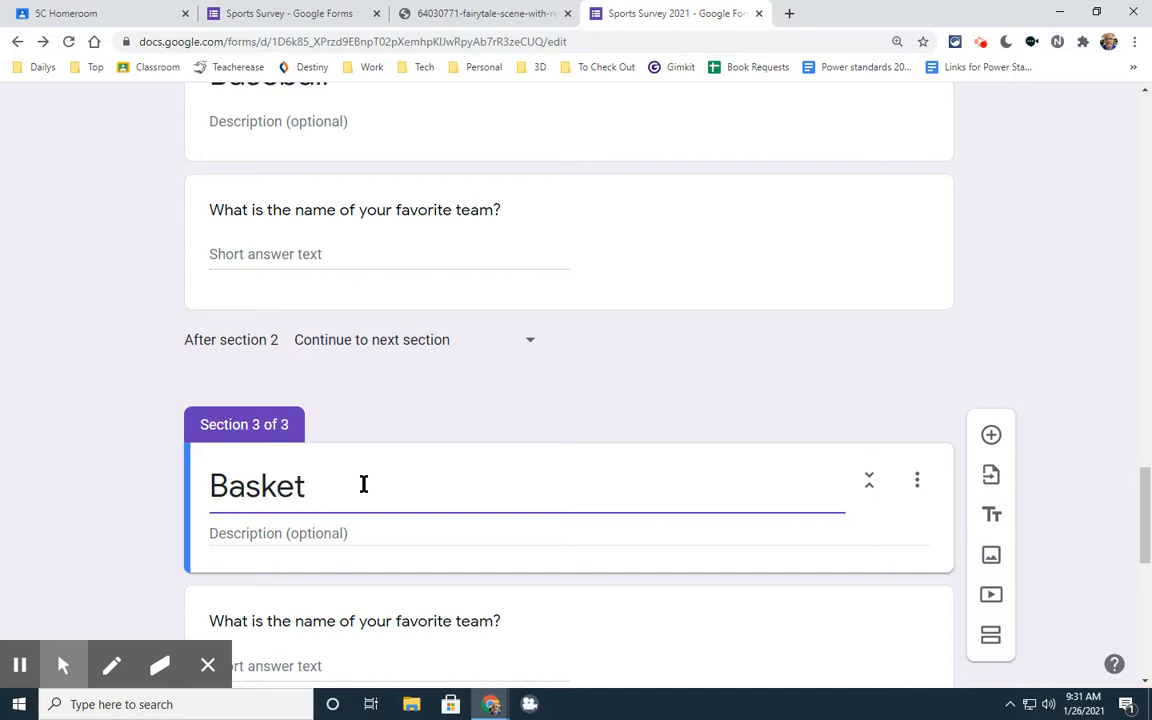
pyautogui.write('ball')
# Add a new section after the first favorite team question under Basketball and title it "Football".
pyautogui.scroll(-2, 468, 432)
pyautogui.click(676, 427)
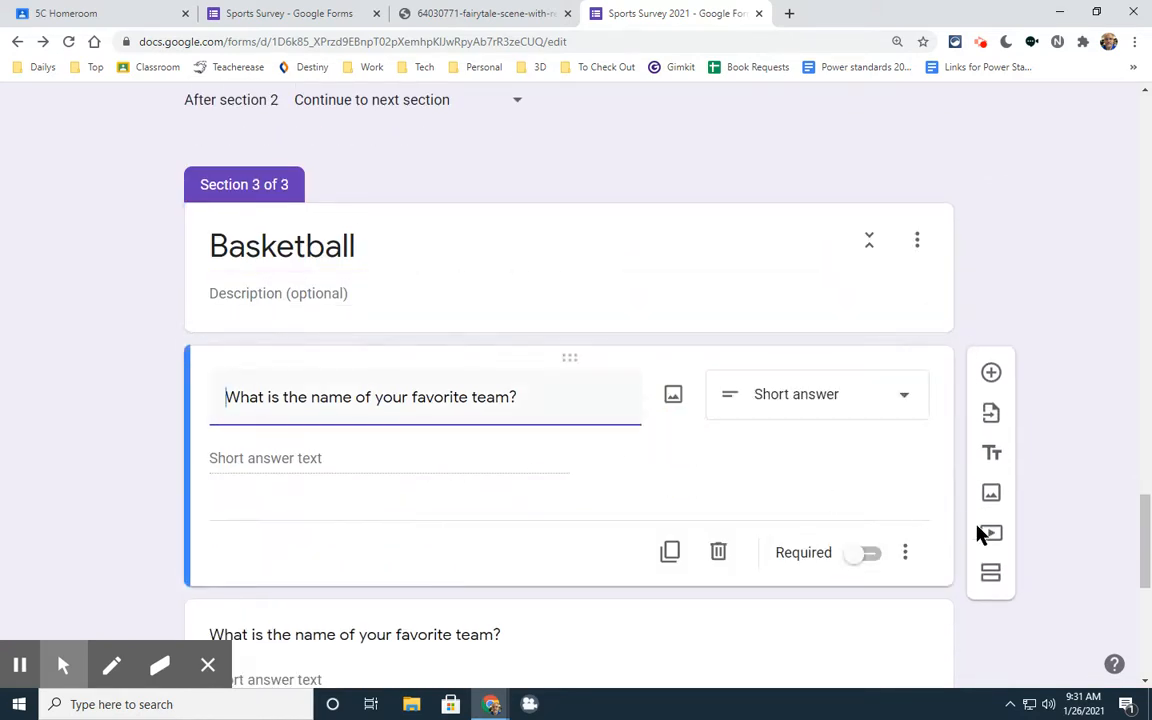
pyautogui.click(993, 578)
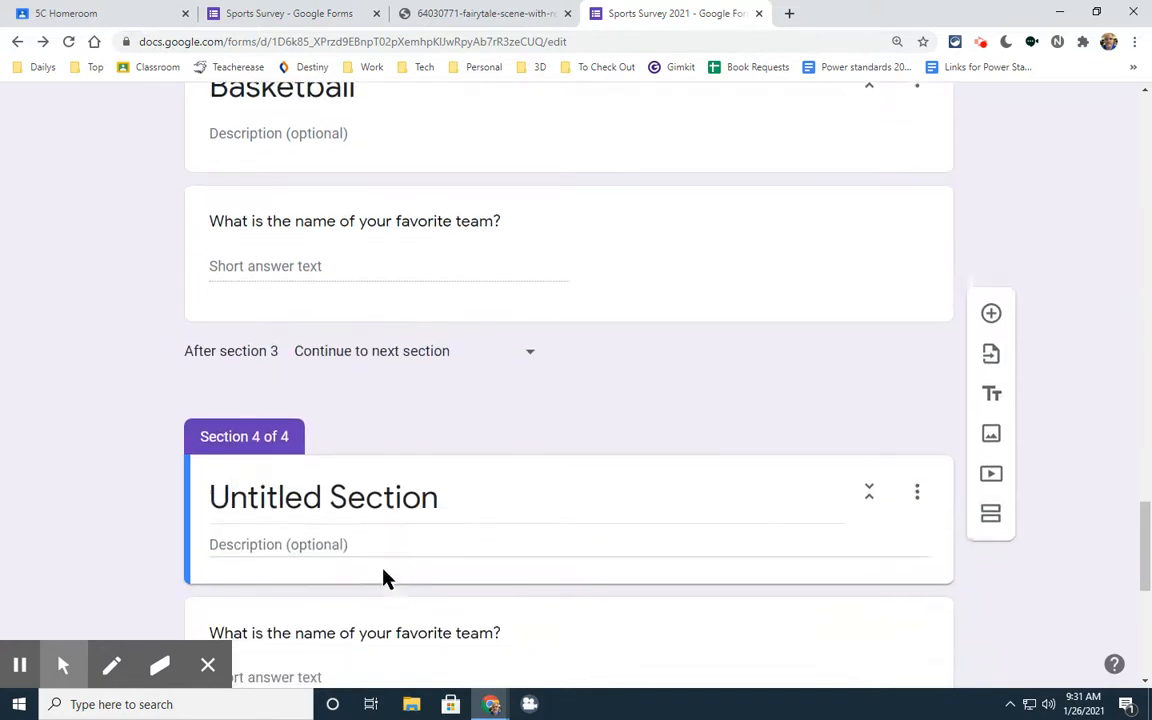
pyautogui.click(355, 504)
pyautogui.write('F')
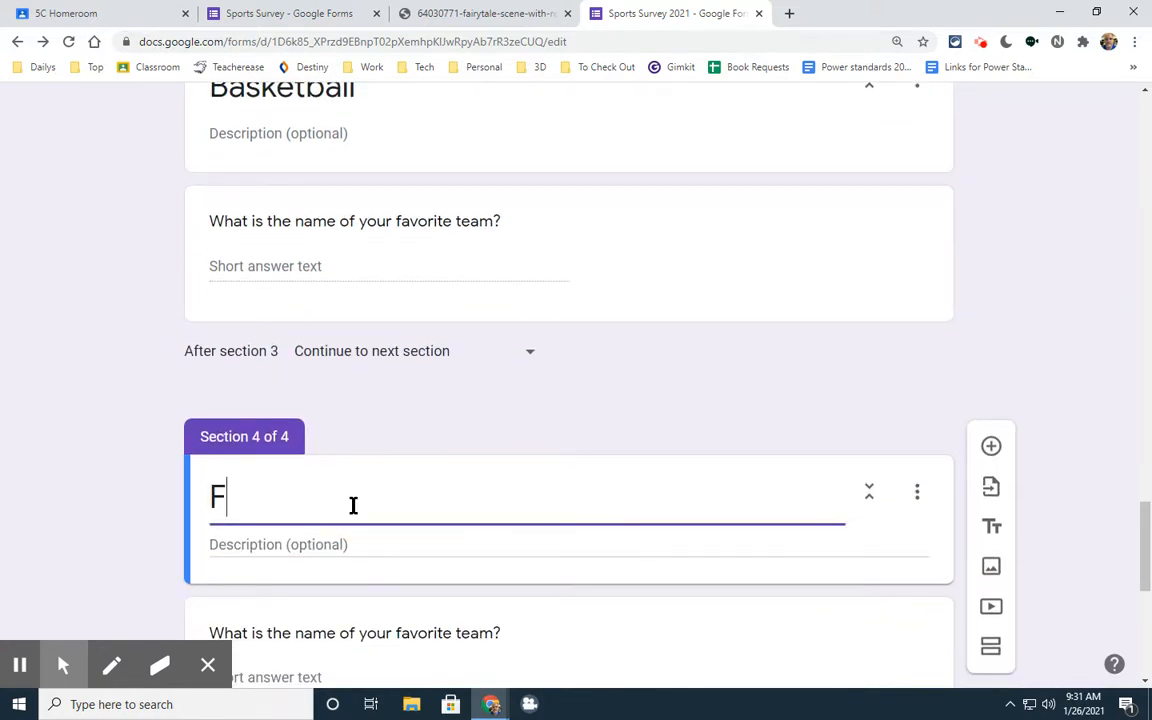
pyautogui.write('ootball')
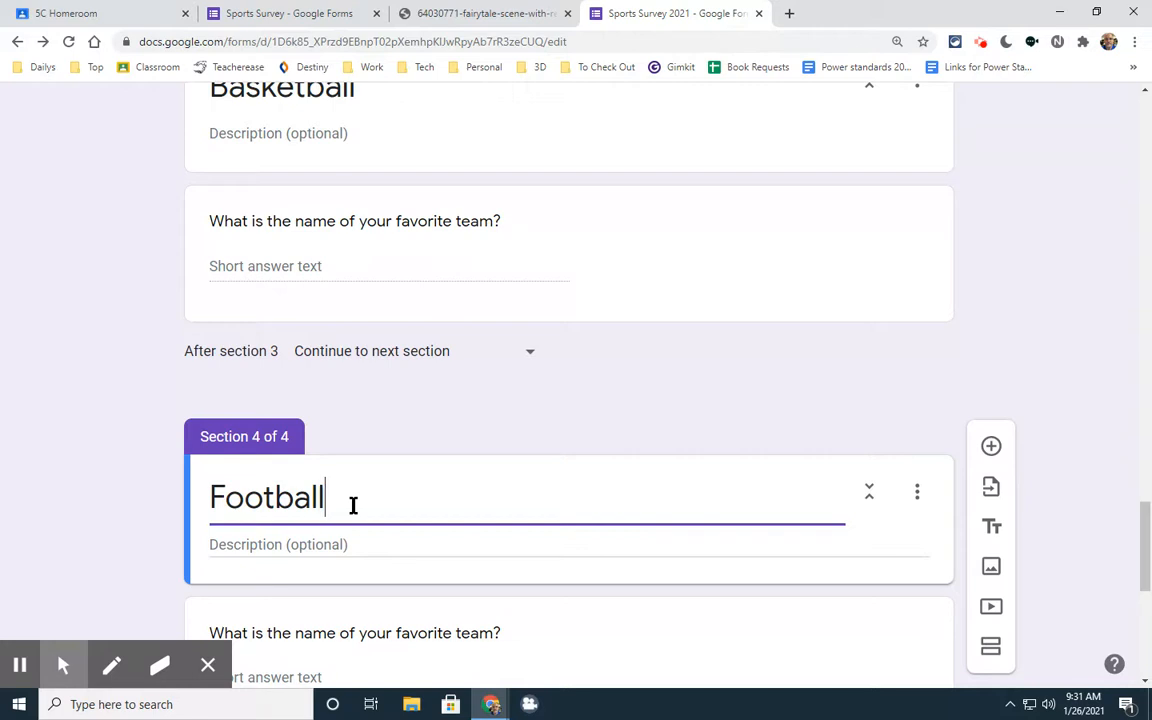
# Add a new section after the first favorite team question under Football and title it "Hockey".
pyautogui.scroll(-1, 365, 518)
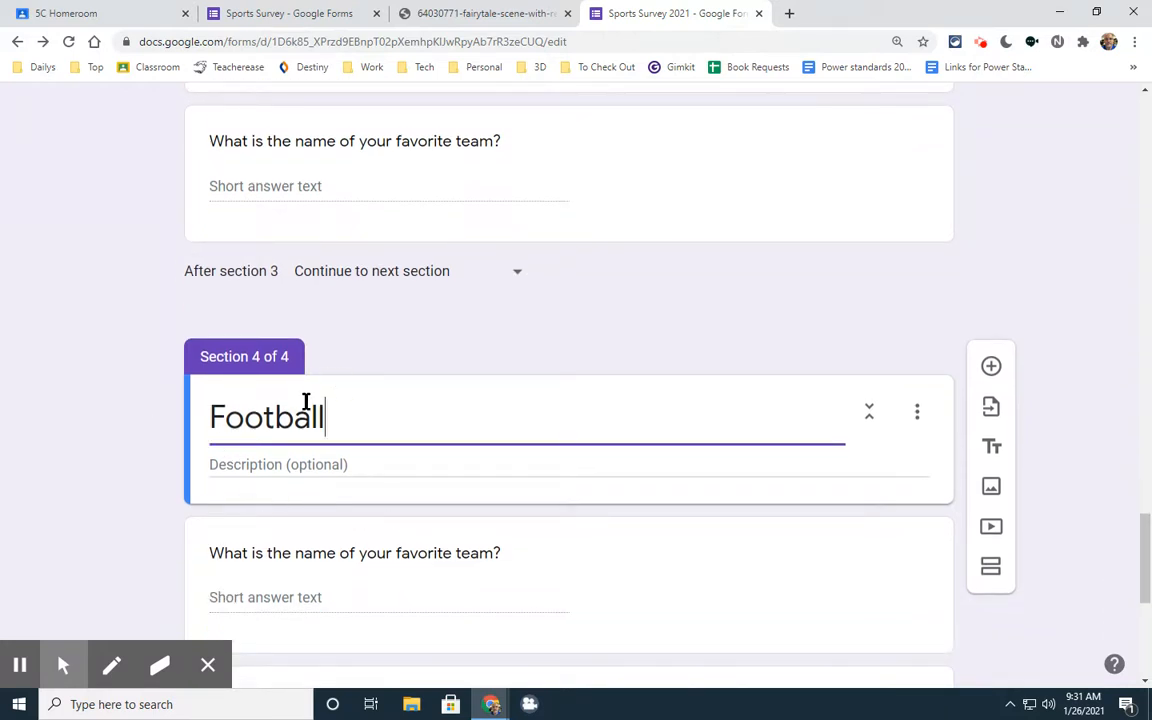
pyautogui.scroll(-2, 303, 400)
pyautogui.click(810, 450)
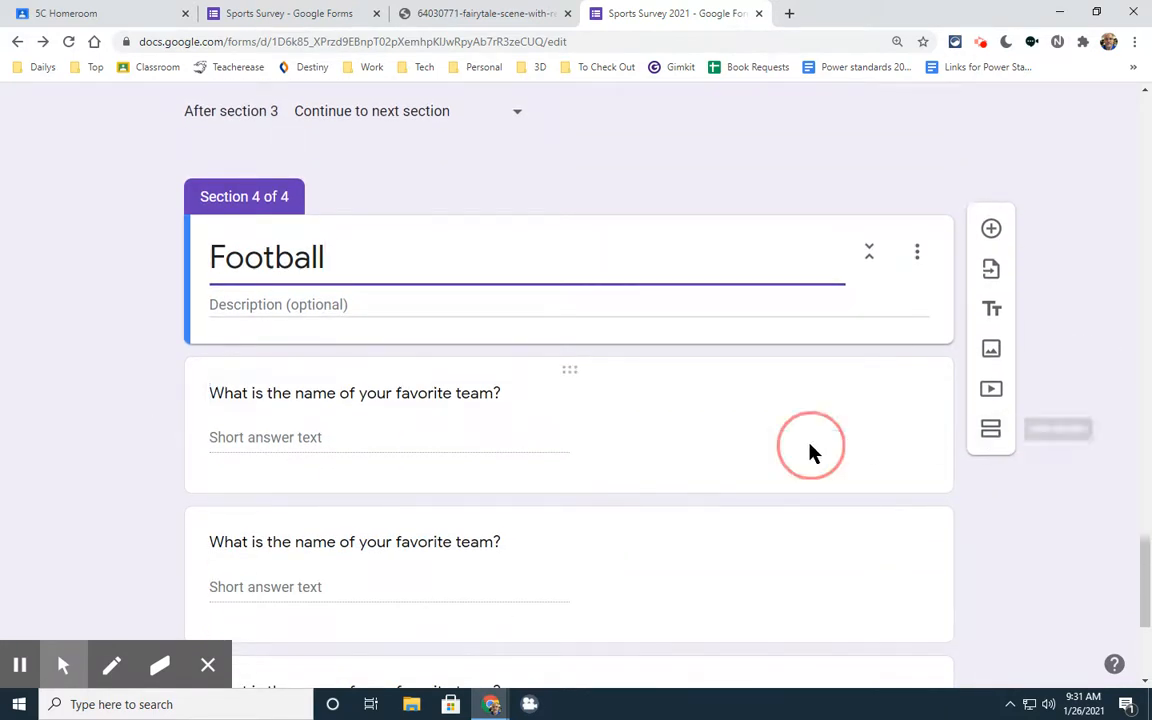
pyautogui.click(991, 587)
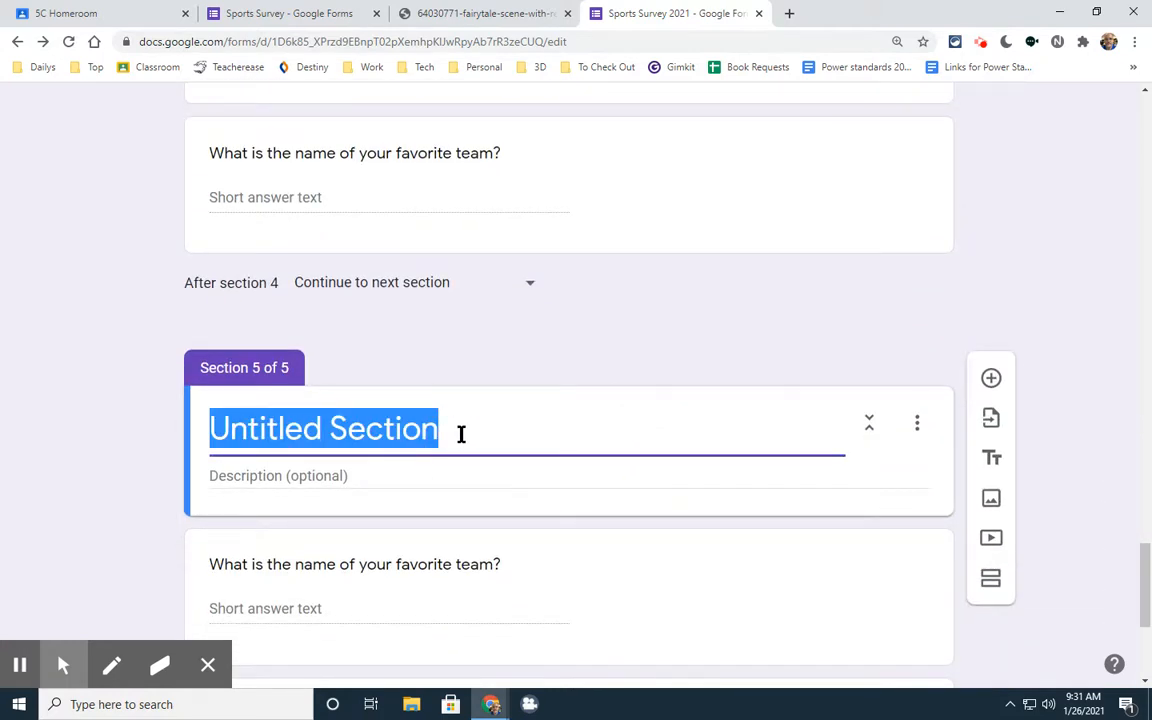
pyautogui.write('Hockey')
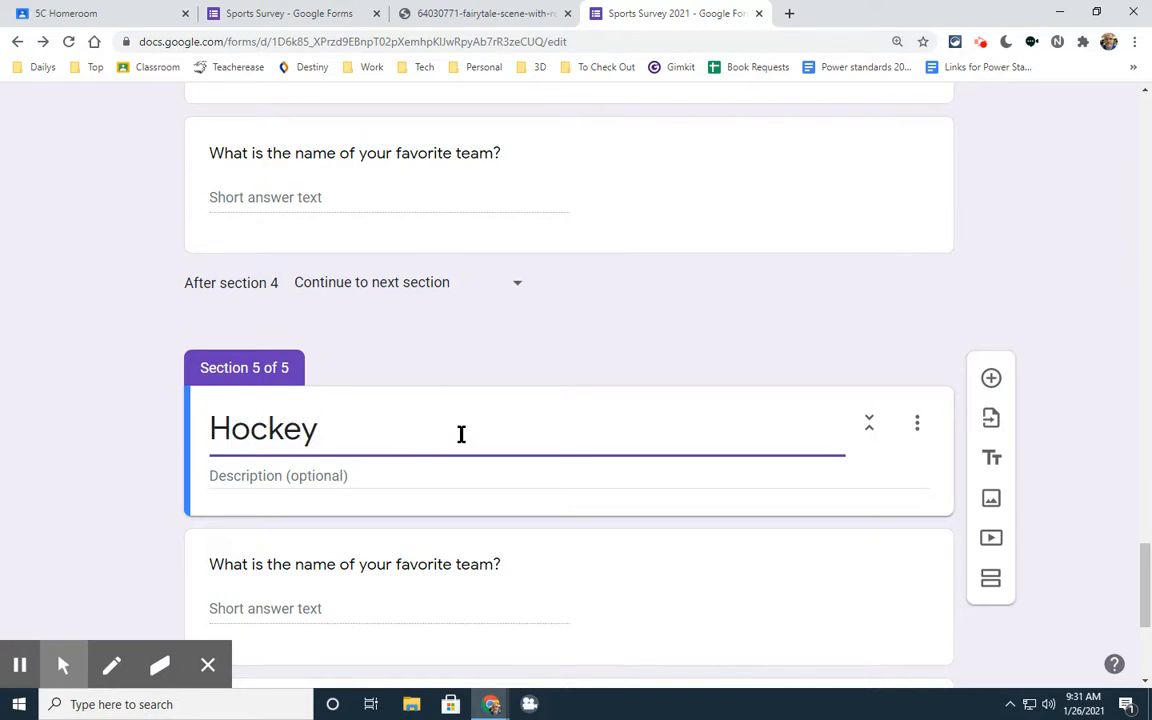
# Add a new section after the first favorite team question under Hockey and title it "Soccer".
pyautogui.scroll(-2, 461, 433)
pyautogui.click(630, 391)
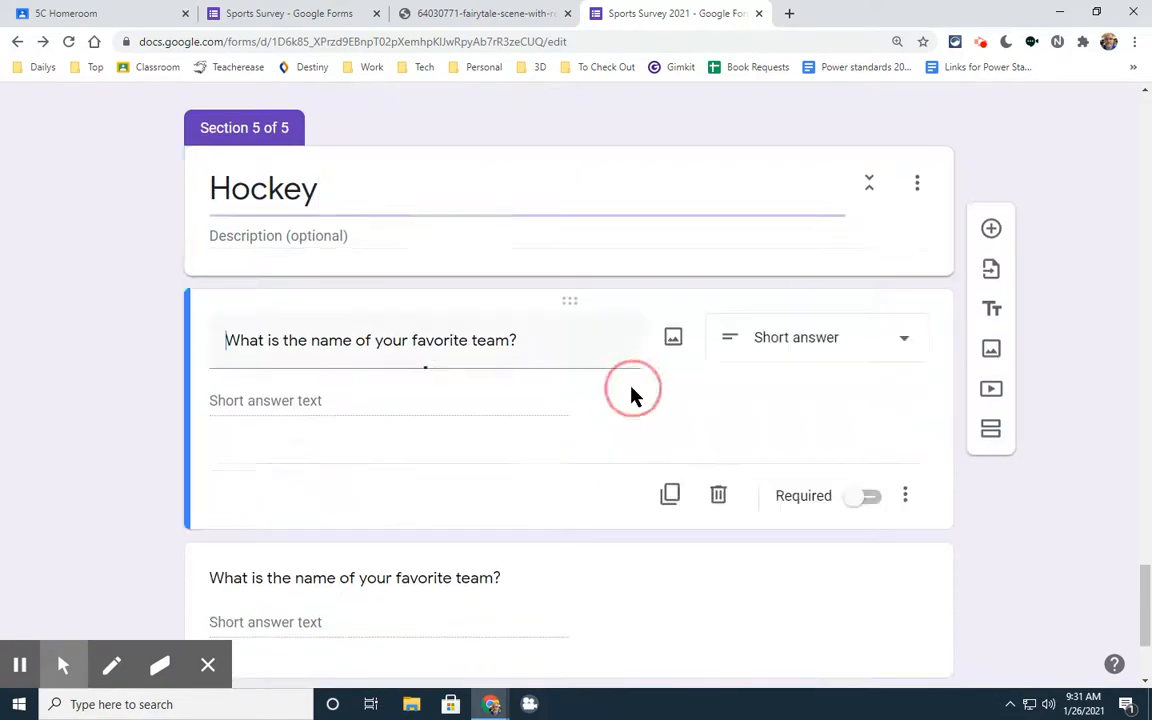
pyautogui.click(994, 520)
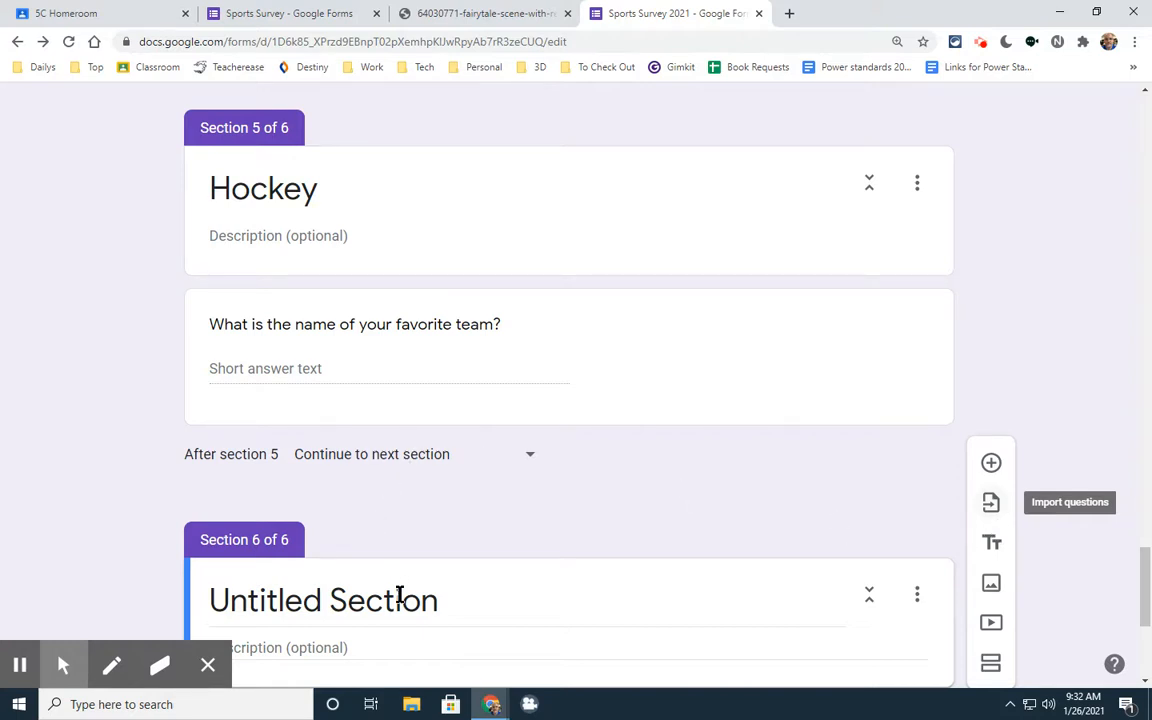
pyautogui.click(406, 611)
pyautogui.write('C')
pyautogui.press('BackSpace')
pyautogui.write('S')
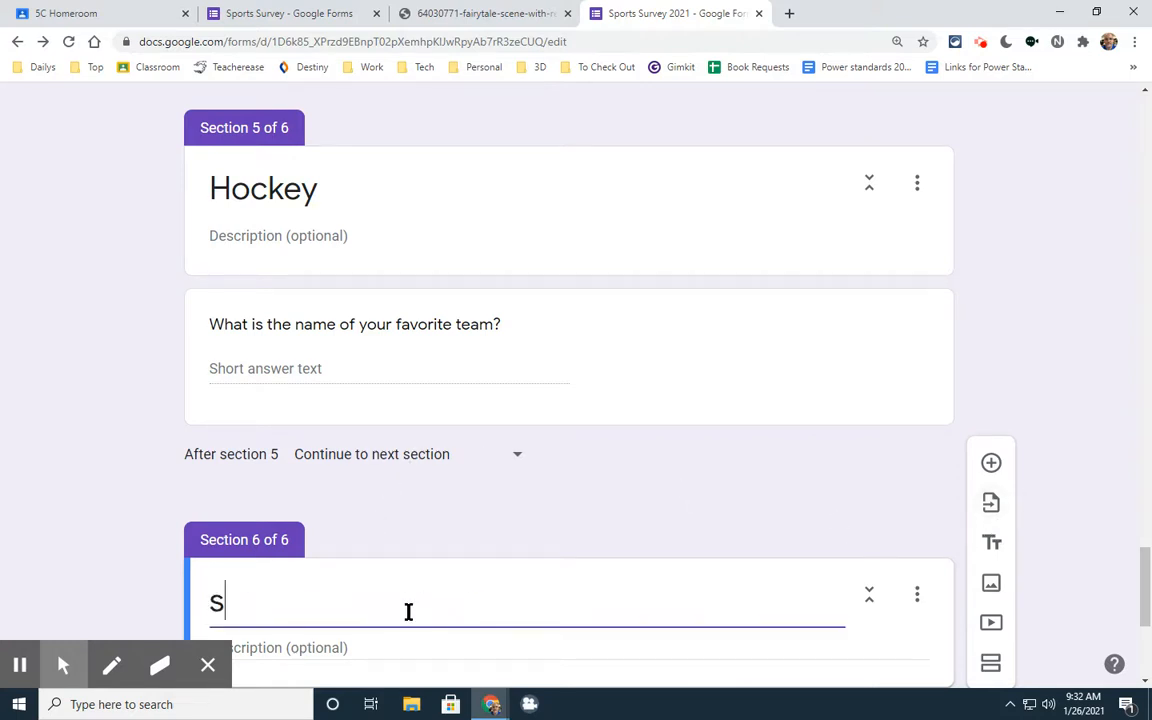
pyautogui.write('occer')
pyautogui.press('BackSpace')
pyautogui.press('BackSpace')
pyautogui.press('BackSpace')
pyautogui.press('BackSpace')
pyautogui.press('BackSpace')
pyautogui.press('BackSpace')
pyautogui.write('Socc')
# In the favorite sport dropdown question, route Basketball to section 3 (Basketball) and Football to section 4 (Football).
pyautogui.scroll(-4, 468, 517)
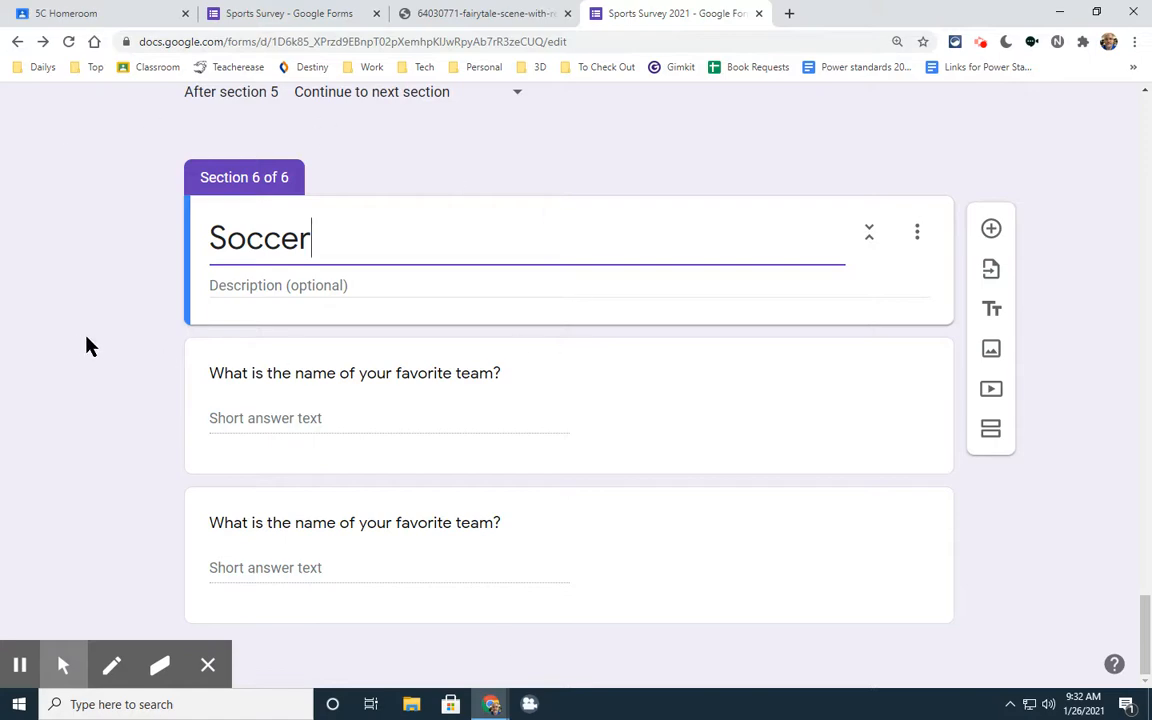
pyautogui.scroll(20, 330, 305)
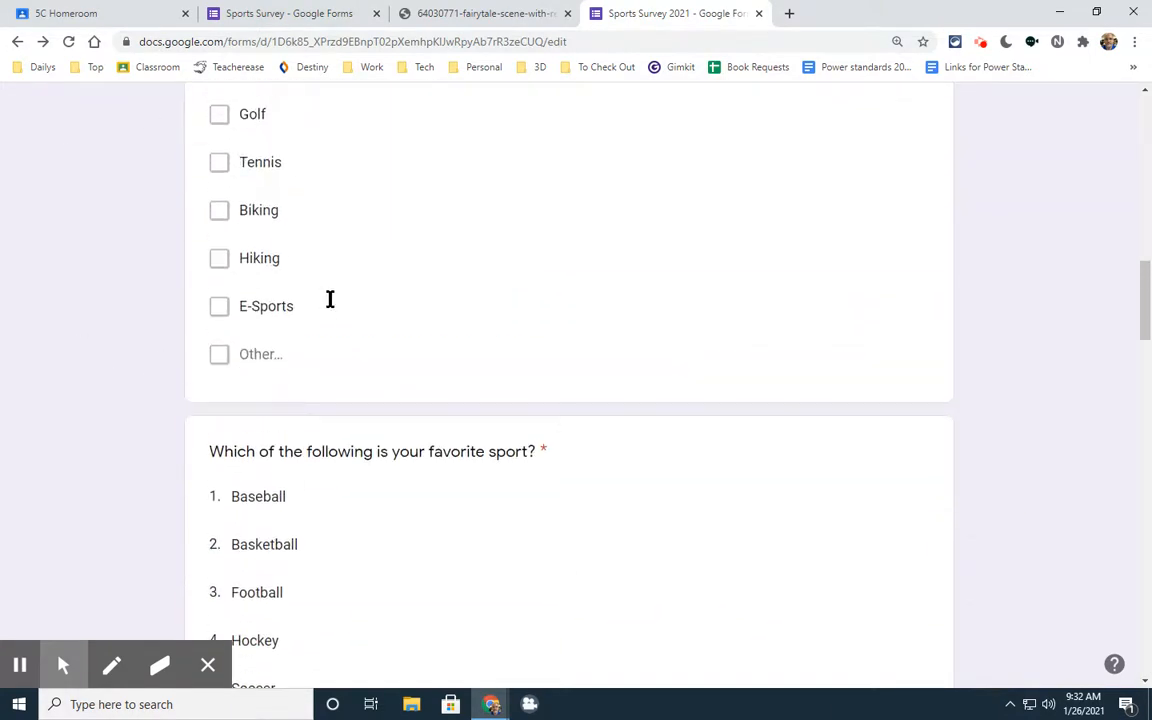
pyautogui.scroll(-3, 330, 299)
pyautogui.click(481, 349)
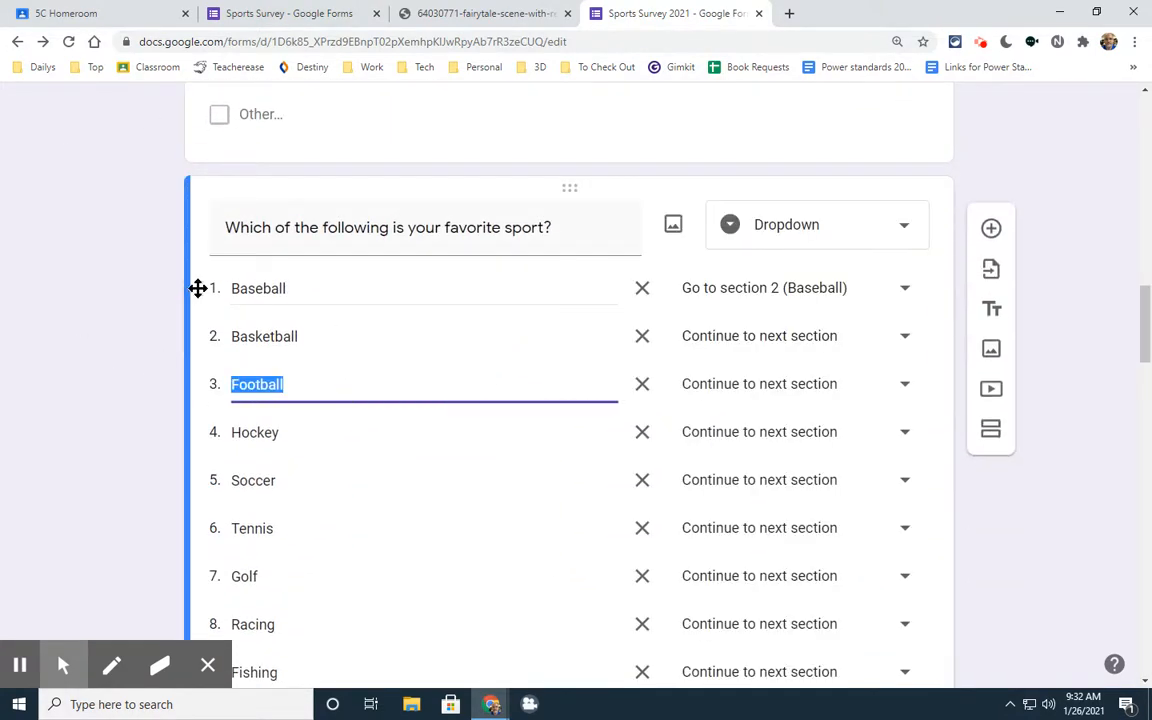
pyautogui.click(902, 338)
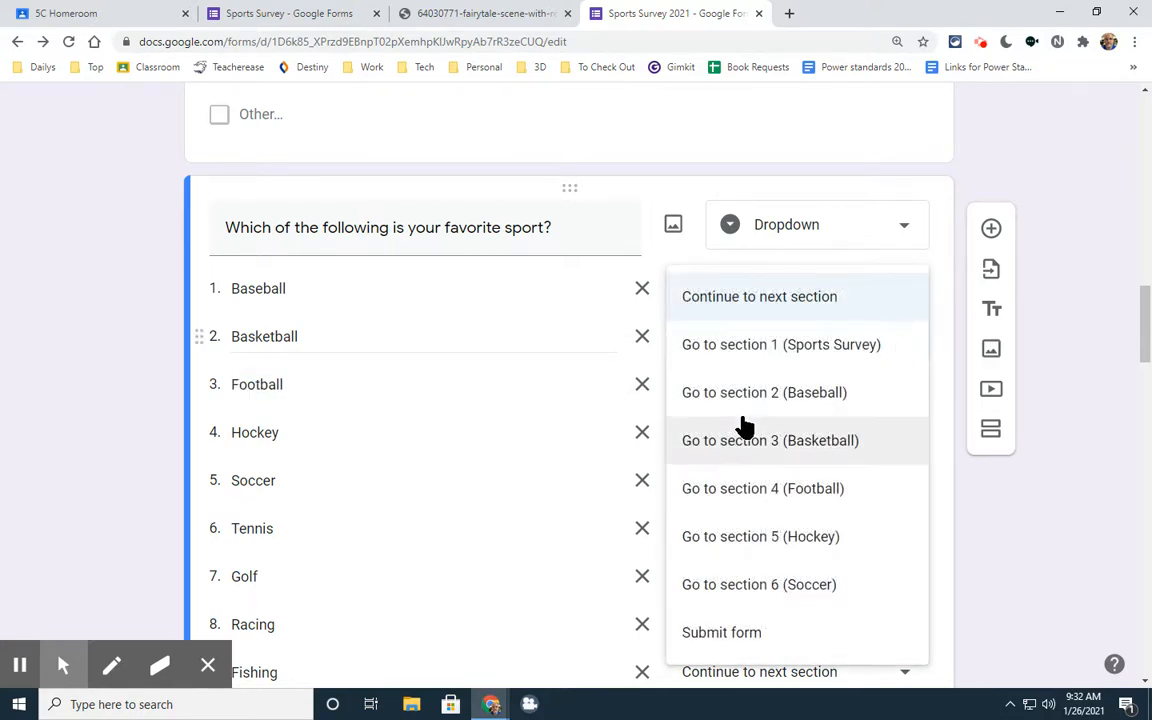
pyautogui.click(750, 442)
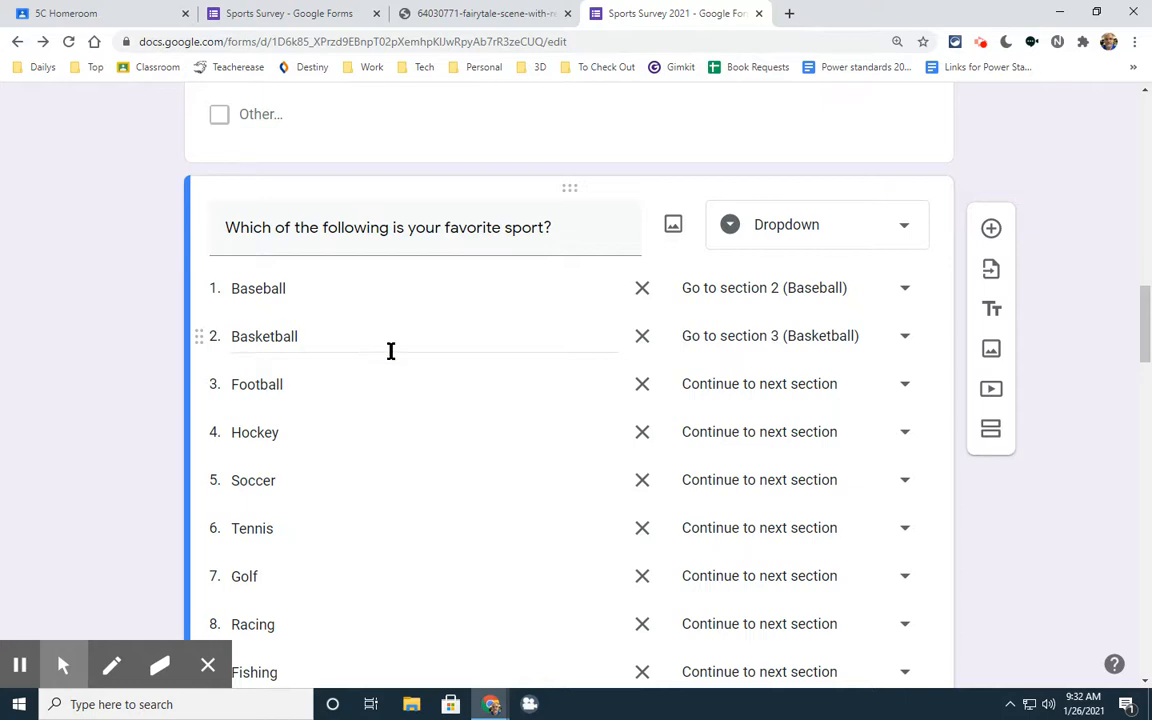
pyautogui.click(760, 390)
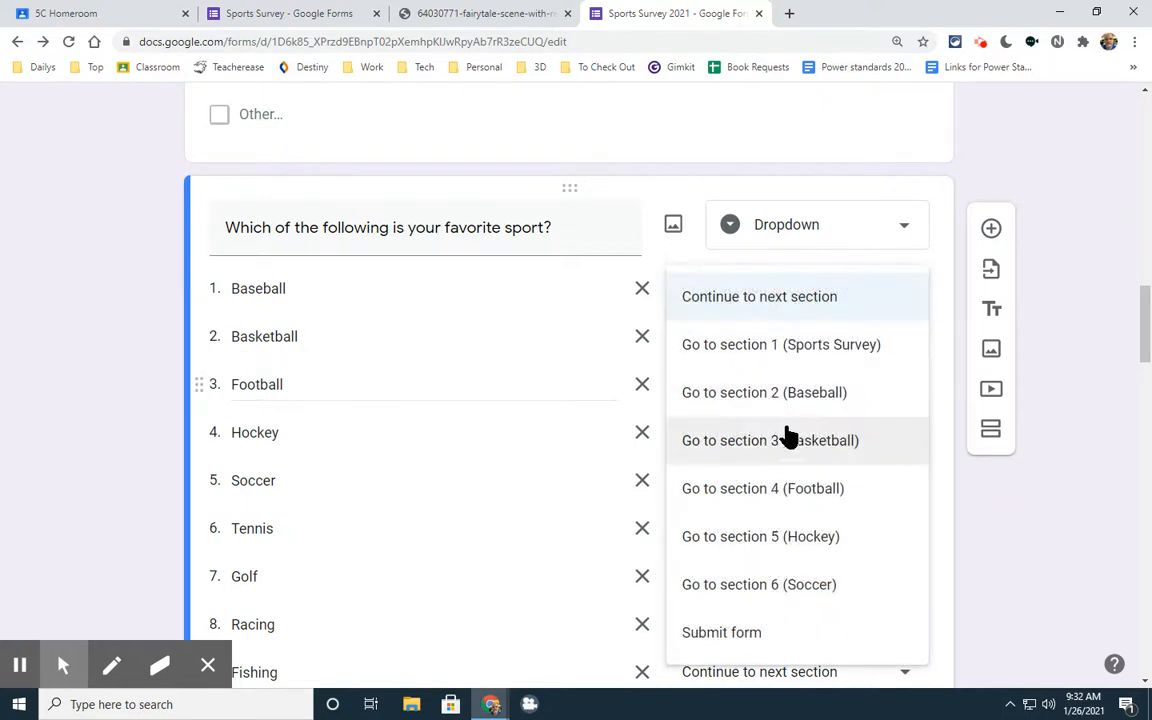
pyautogui.click(735, 494)
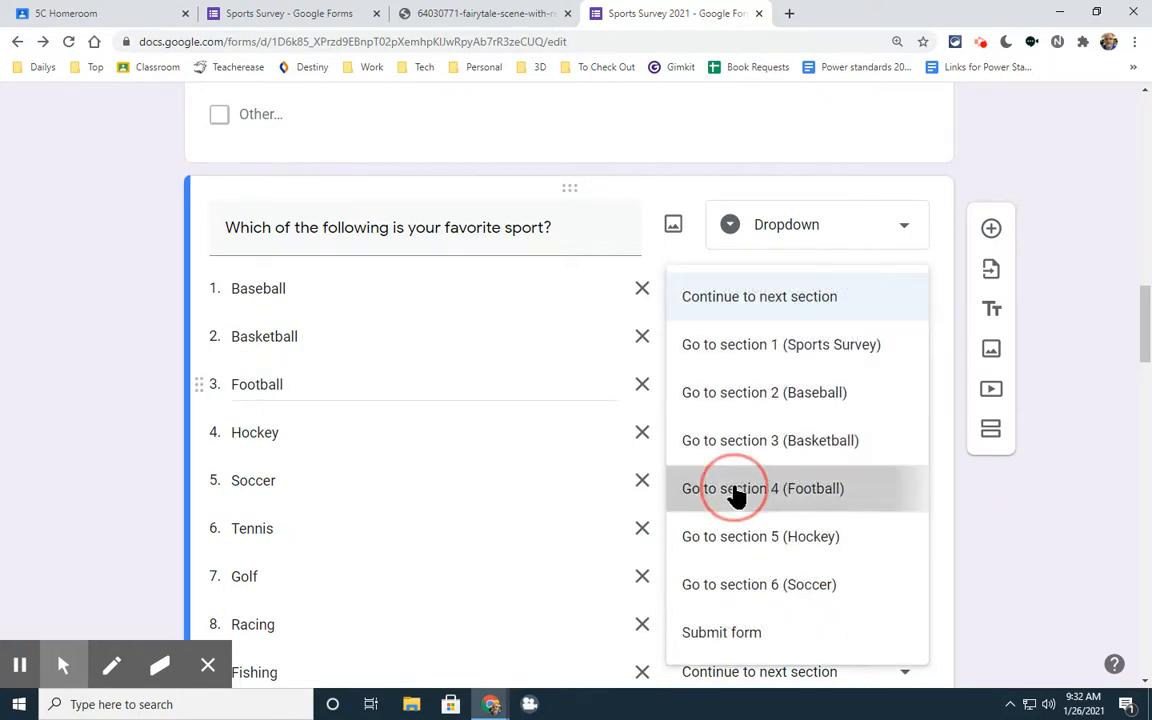
# In the favorite sport dropdown question, route Hockey to section 5 (Hockey) and Soccer to section 6 (Soccer).
pyautogui.click(749, 440)
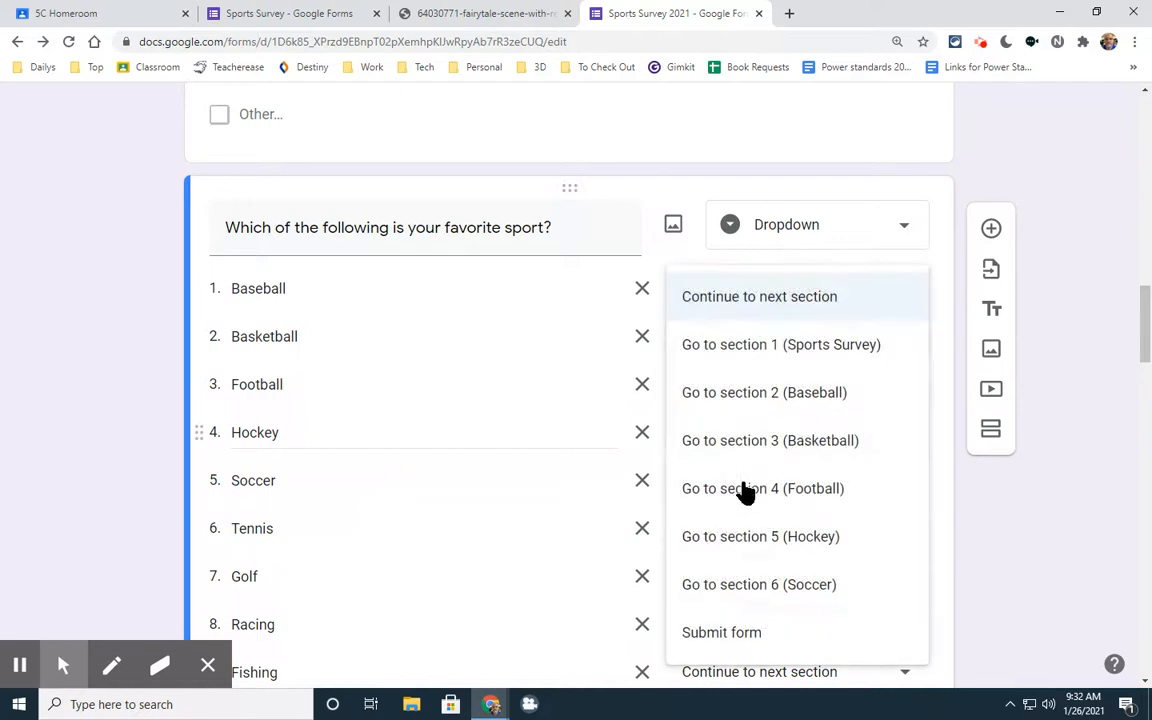
pyautogui.click(726, 540)
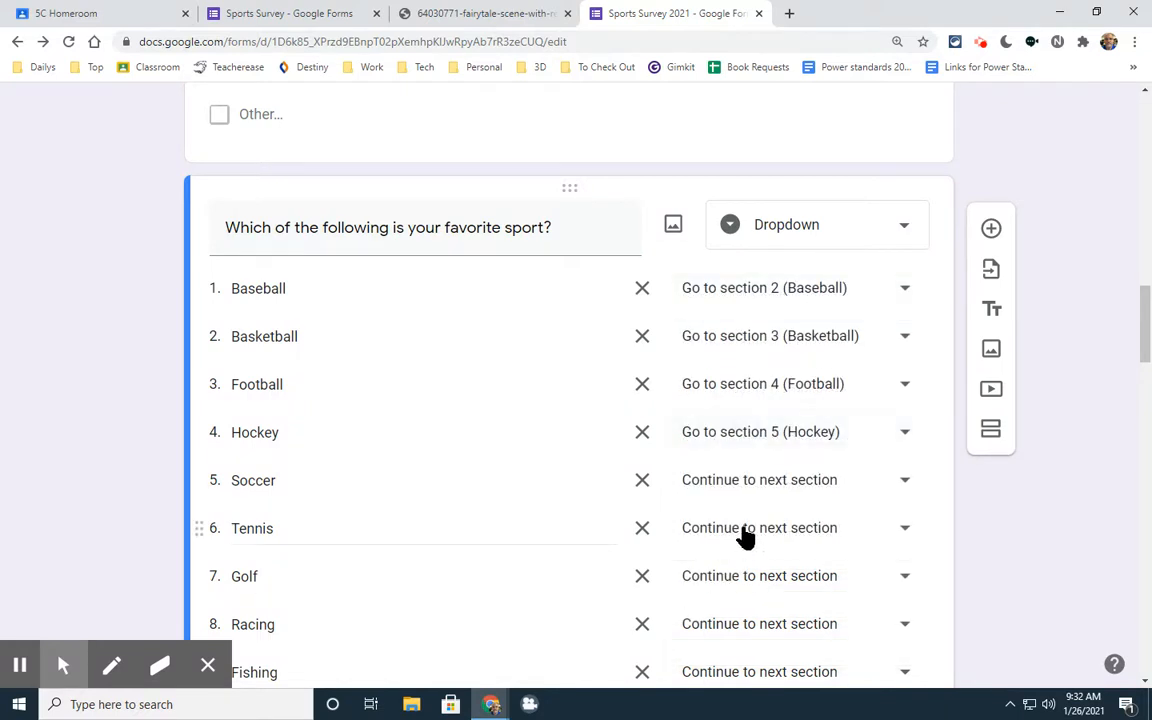
pyautogui.click(735, 488)
pyautogui.click(738, 586)
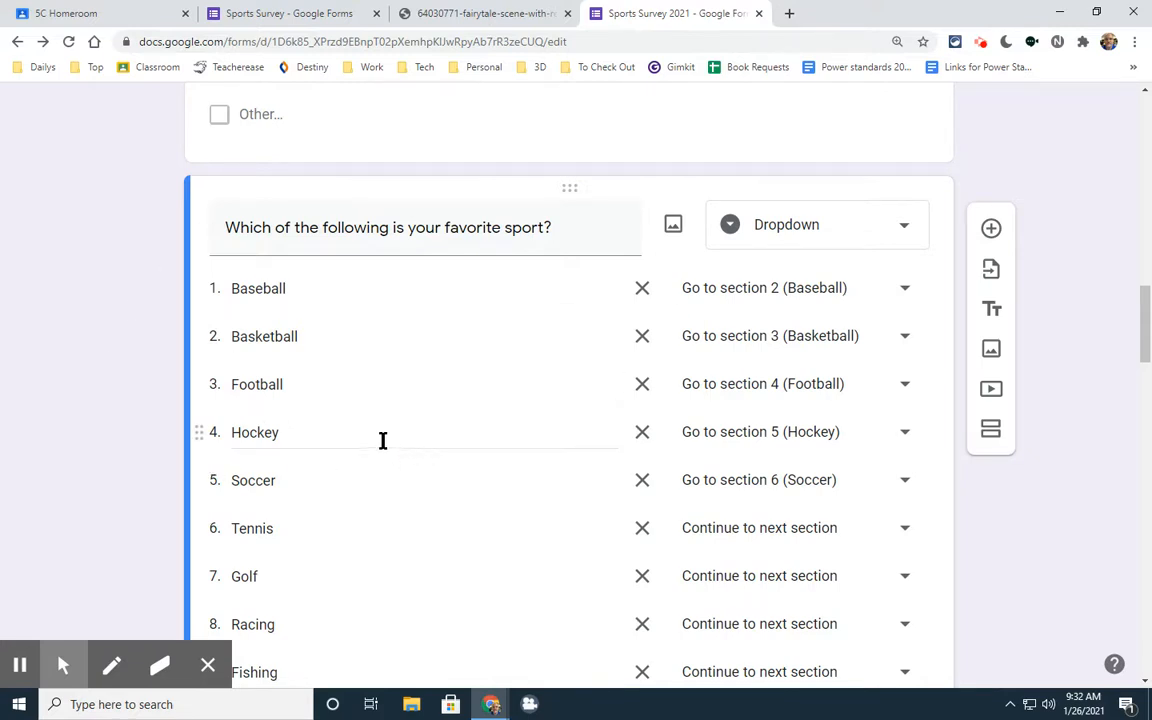
# Reword the last question in the Soccer section to "What is the name of your favorite player?" and select the favorite team question above it.
pyautogui.scroll(-1, 391, 431)
pyautogui.scroll(-3, 239, 470)
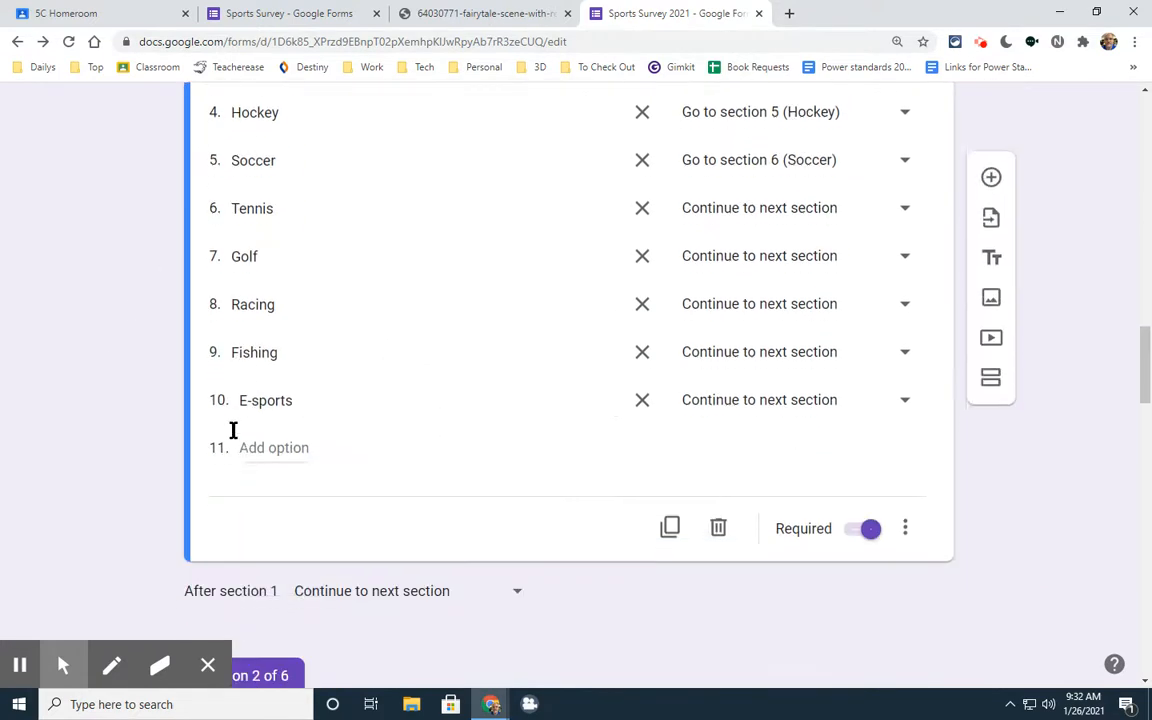
pyautogui.scroll(-1, 300, 260)
pyautogui.scroll(-8, 321, 309)
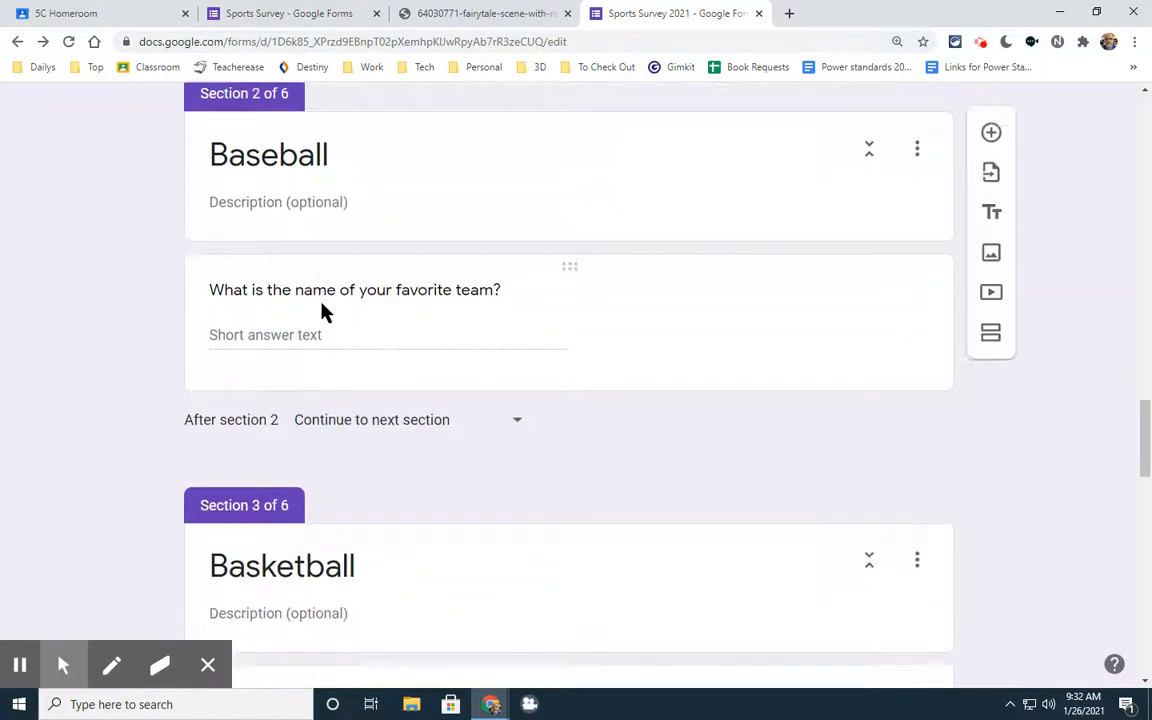
pyautogui.scroll(-8, 321, 311)
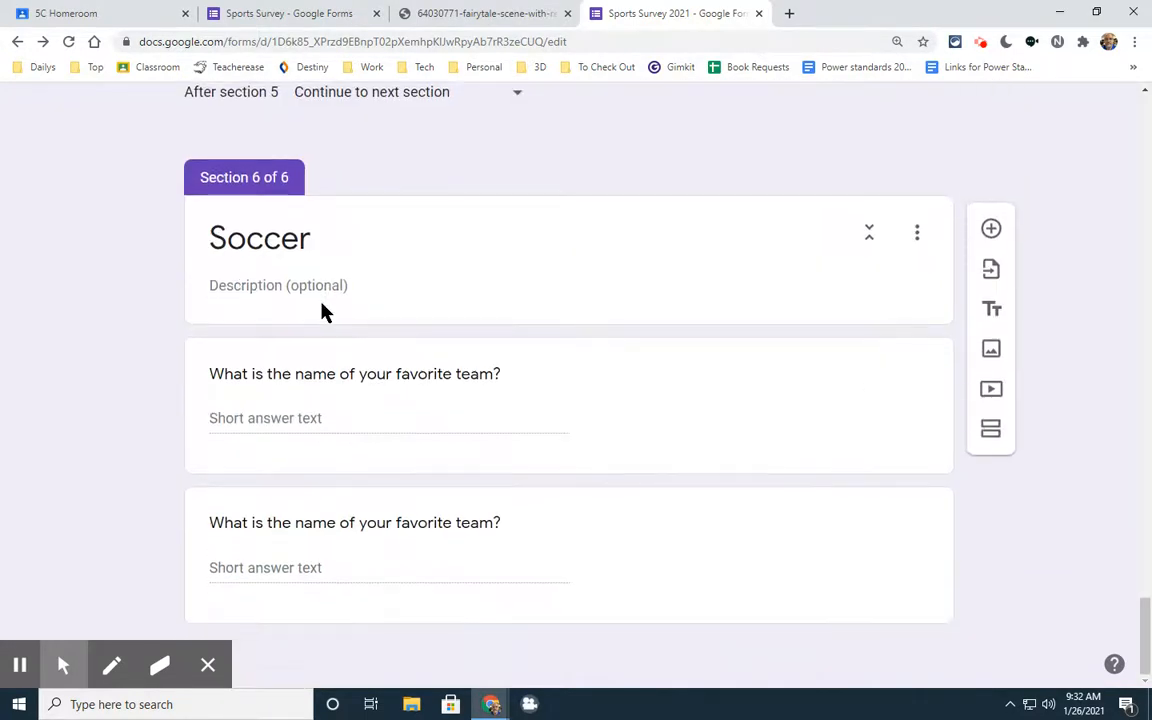
pyautogui.click(494, 526)
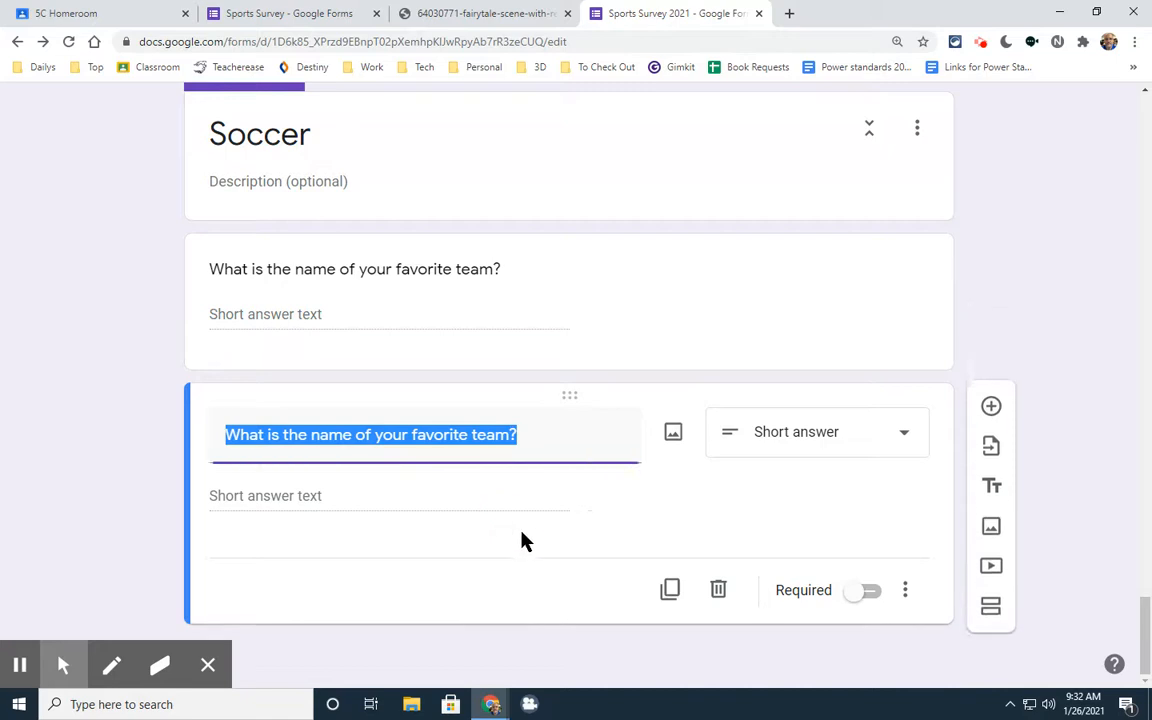
pyautogui.click(510, 434)
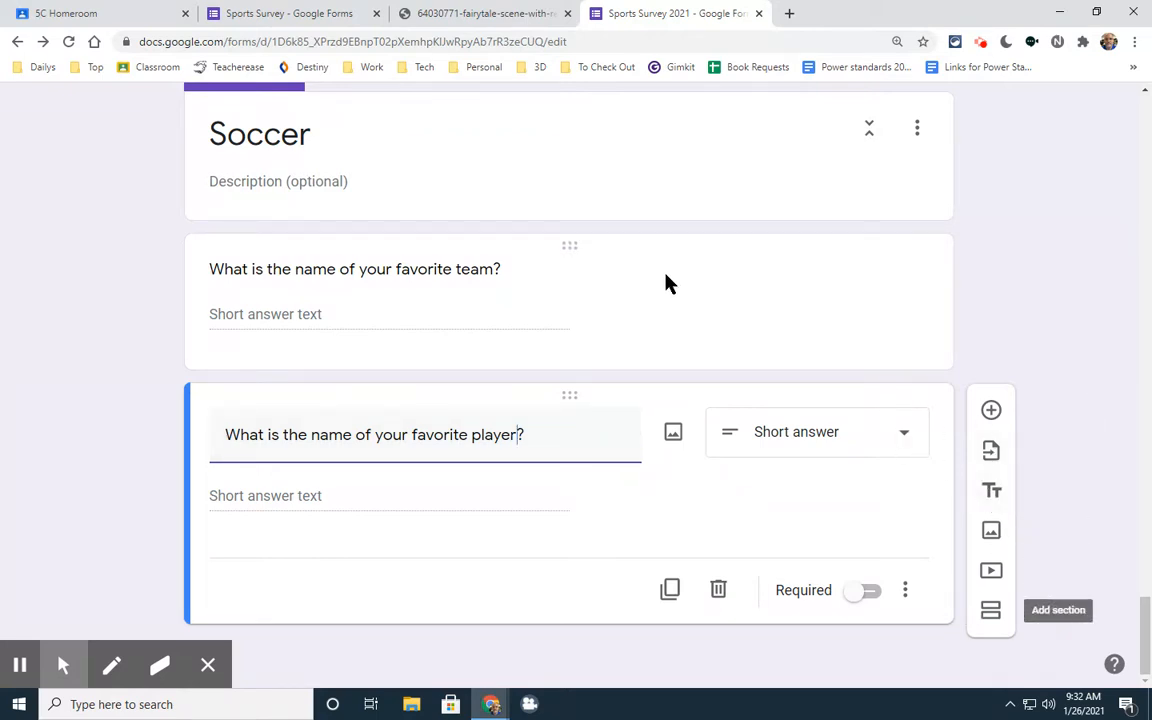
pyautogui.click(705, 323)
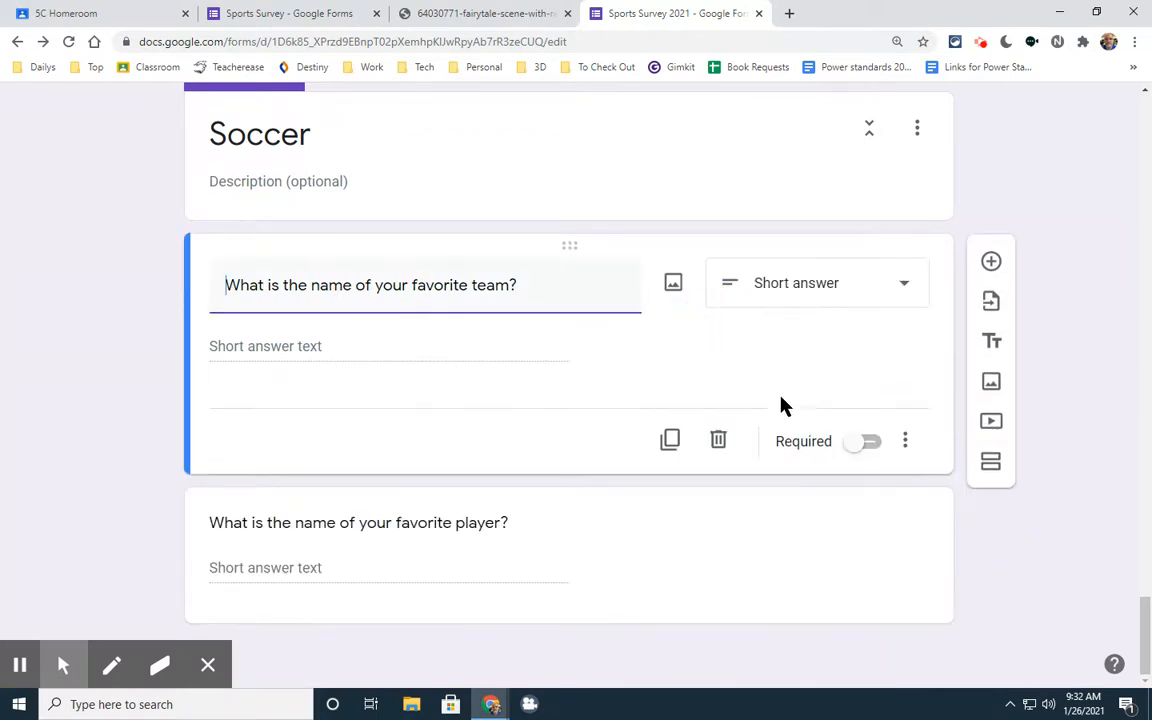
# Add a new section after the favorite team question under Soccer and title it "Individual Sports".
pyautogui.click(997, 470)
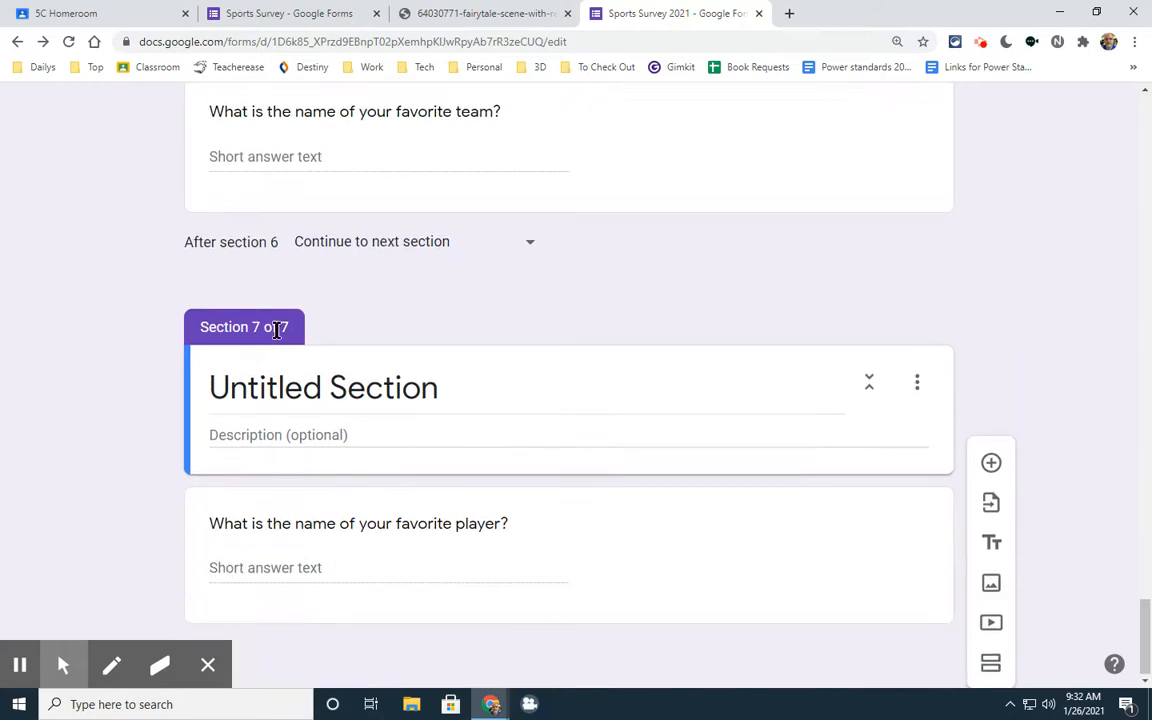
pyautogui.click(345, 386)
pyautogui.write('Indi')
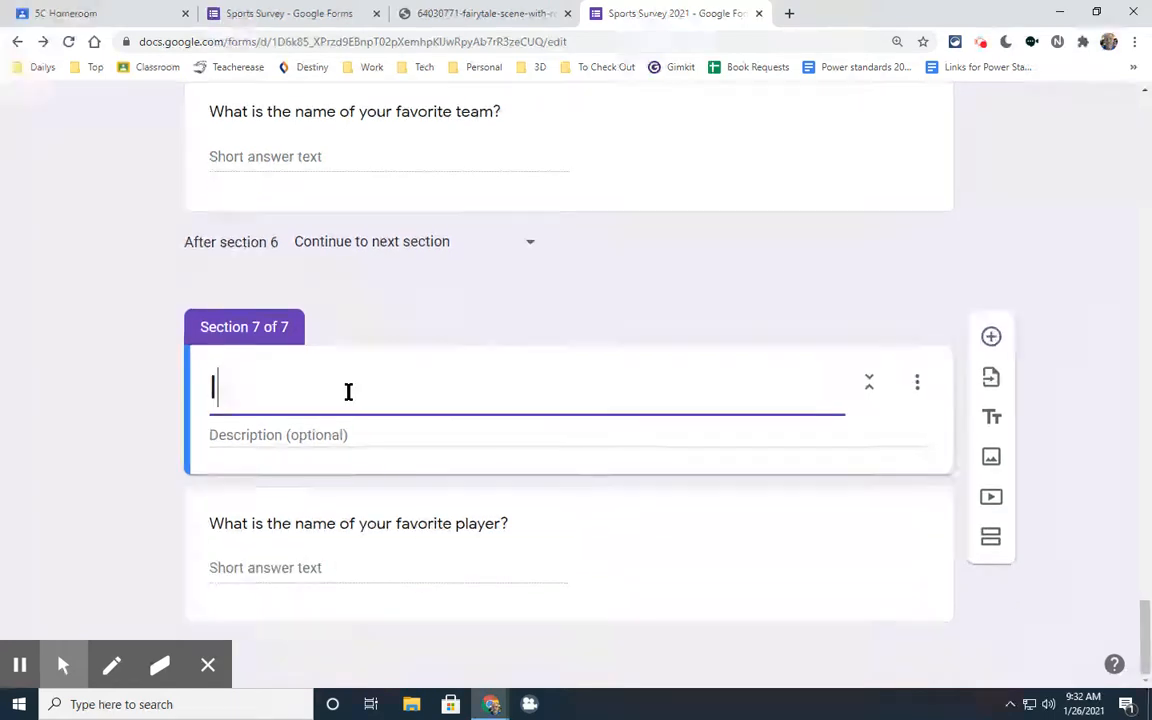
pyautogui.write('vidual Sports')
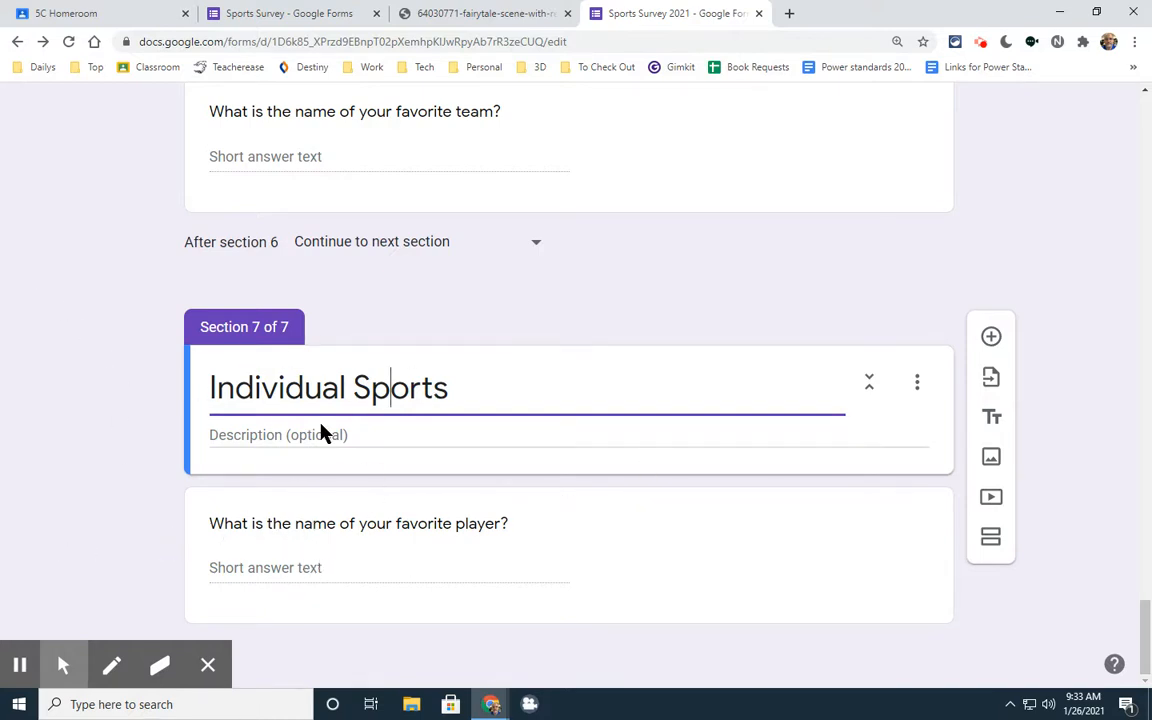
# In the favorite sport dropdown question, route Tennis and Golf to section 7 (Individual Sports).
pyautogui.scroll(7, 118, 437)
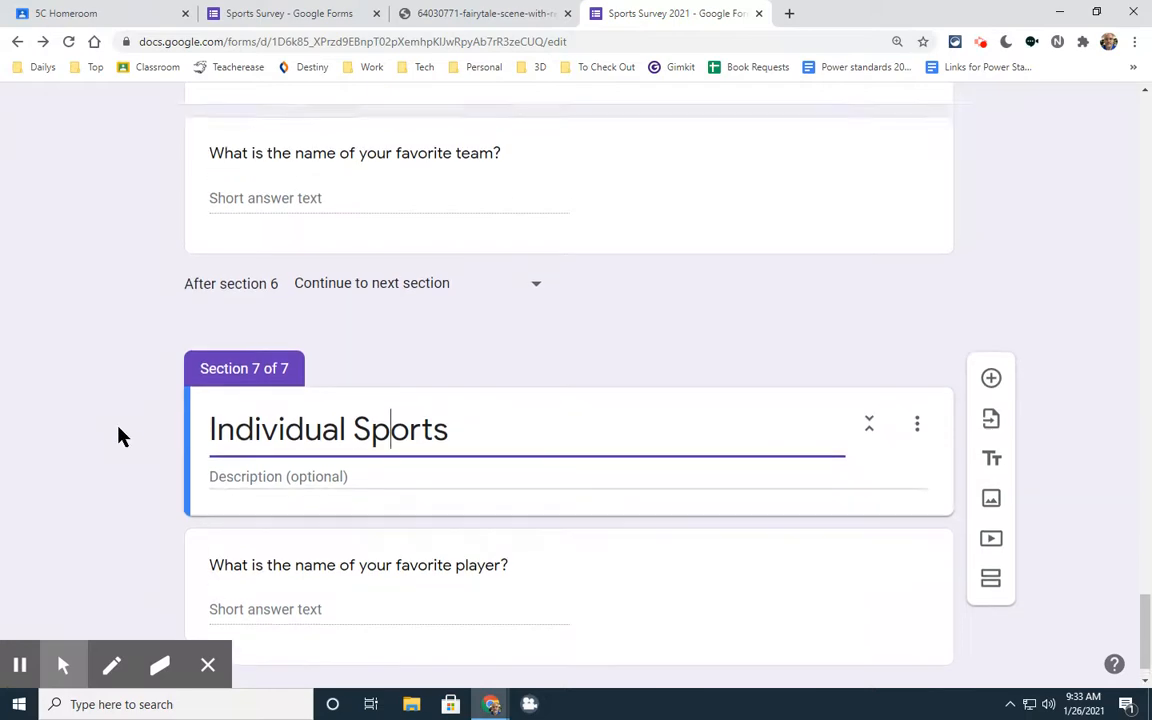
pyautogui.scroll(15, 124, 425)
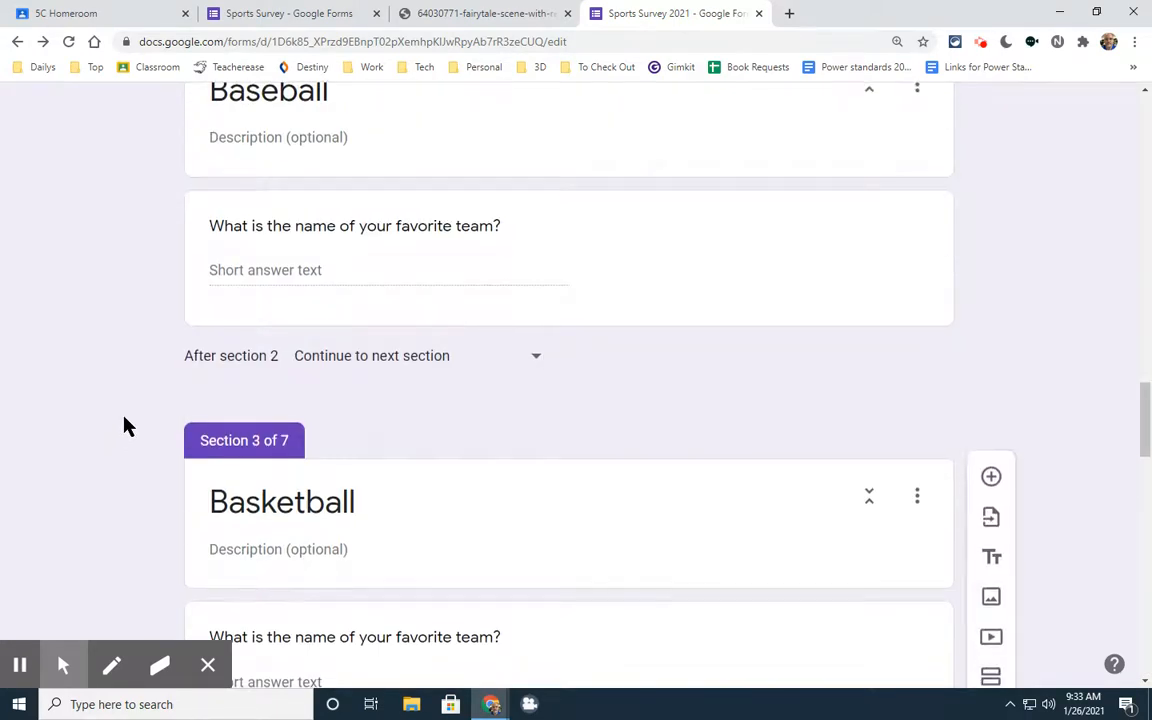
pyautogui.scroll(-3, 530, 483)
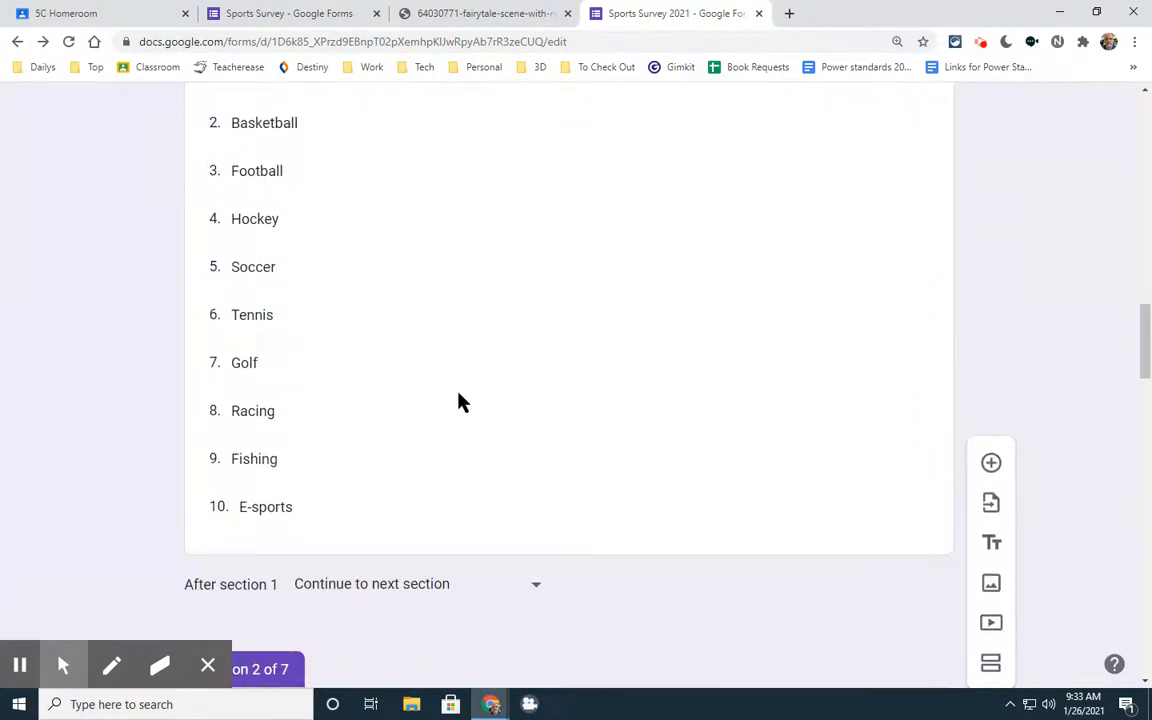
pyautogui.click(466, 408)
pyautogui.scroll(-2, 420, 410)
pyautogui.scroll(2, 337, 427)
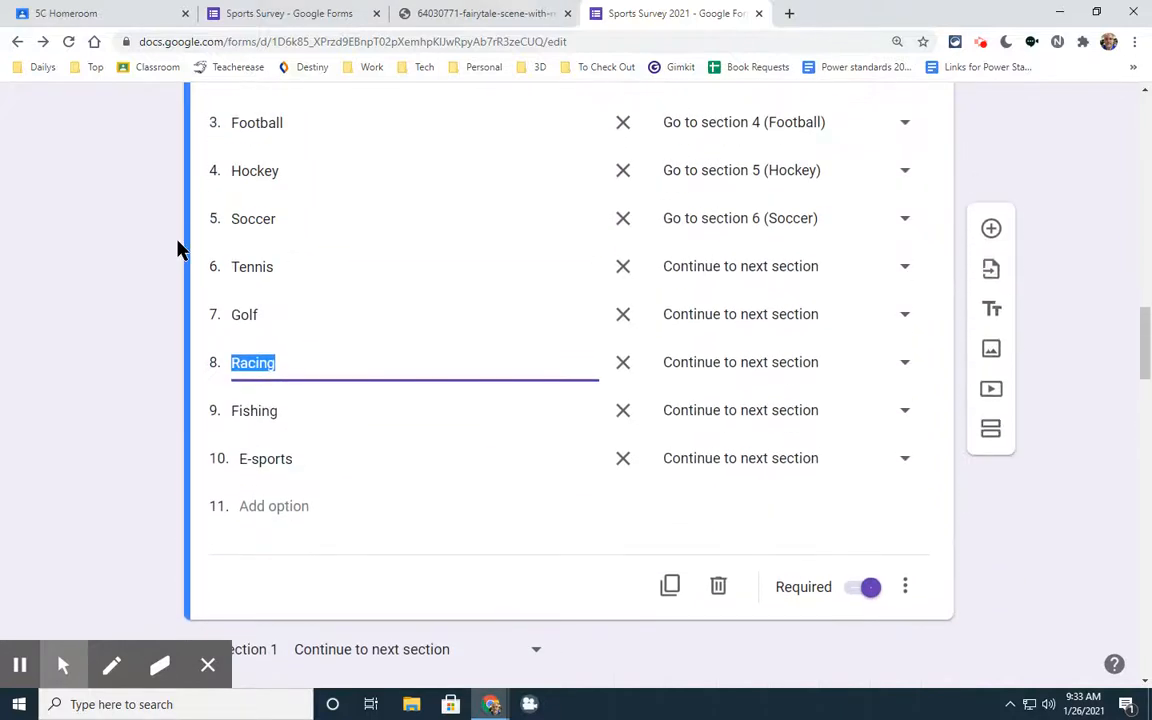
pyautogui.click(806, 272)
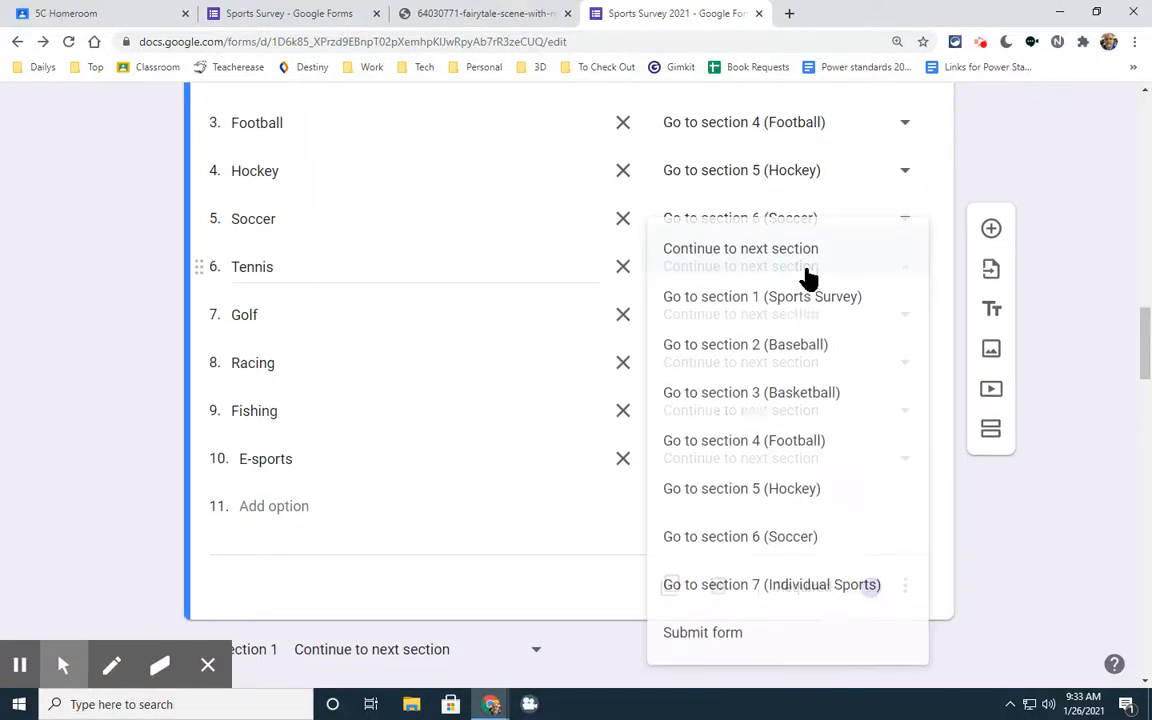
pyautogui.click(724, 583)
pyautogui.click(699, 316)
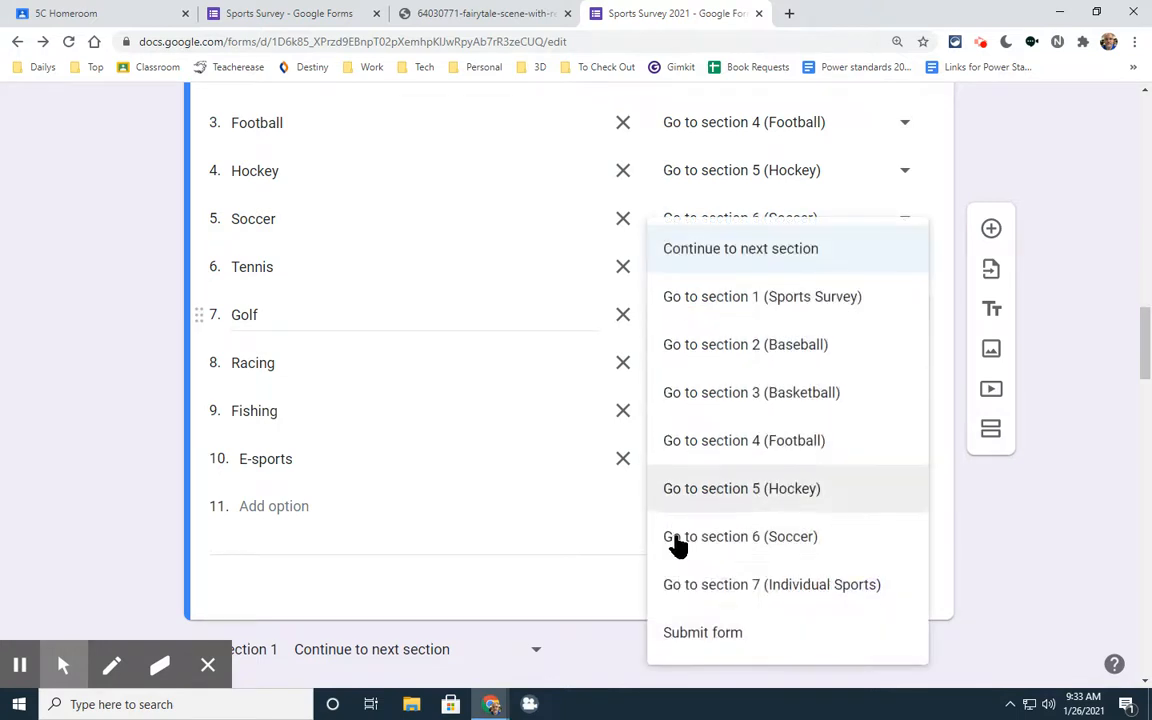
pyautogui.click(712, 590)
# In the favorite sport dropdown question, route Racing, Fishing and E-sports to section 7 (Individual Sports).
pyautogui.click(689, 358)
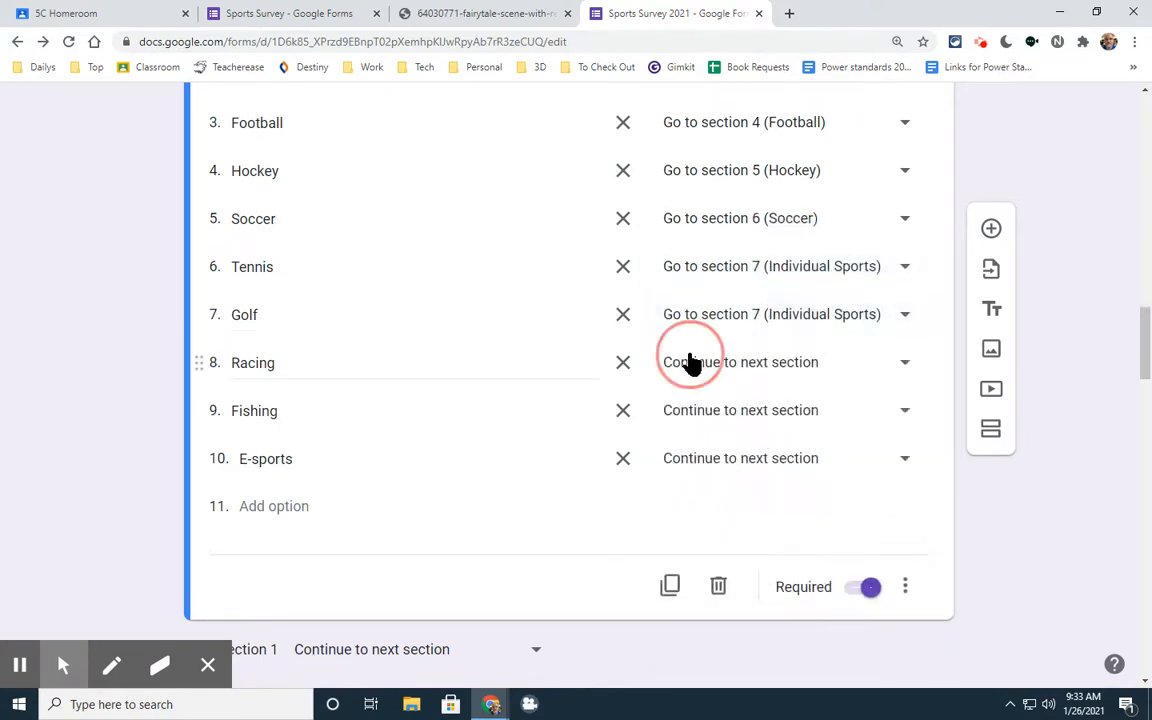
pyautogui.click(722, 590)
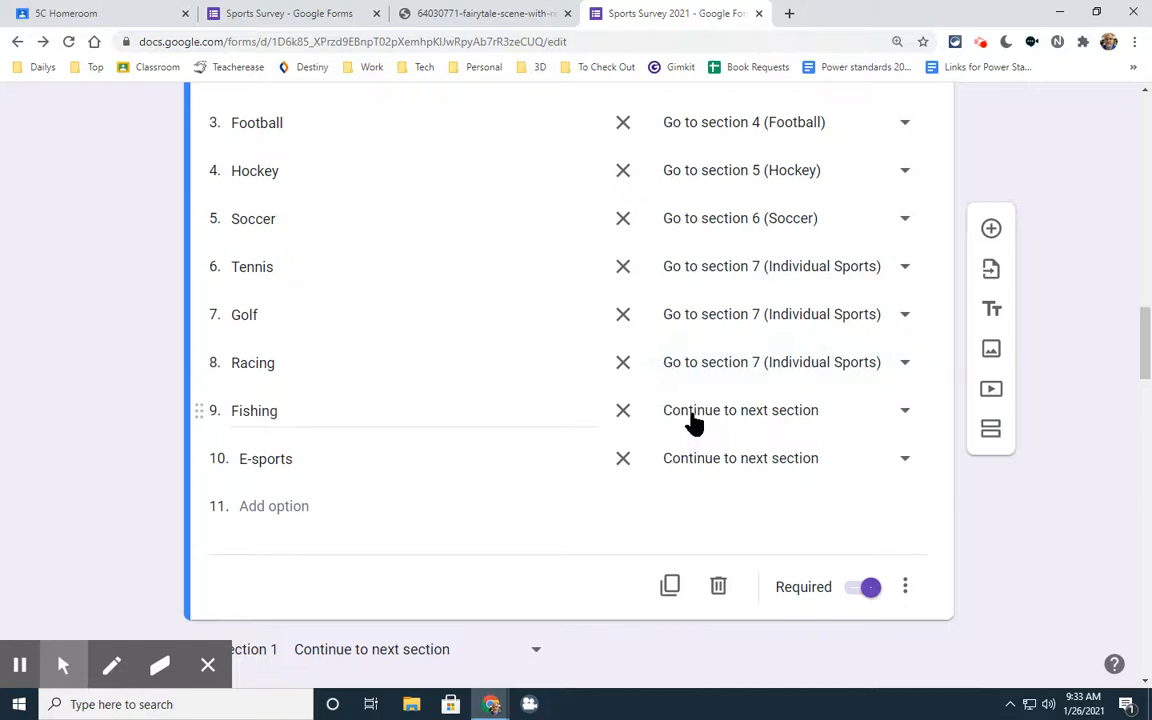
pyautogui.click(690, 416)
pyautogui.click(715, 589)
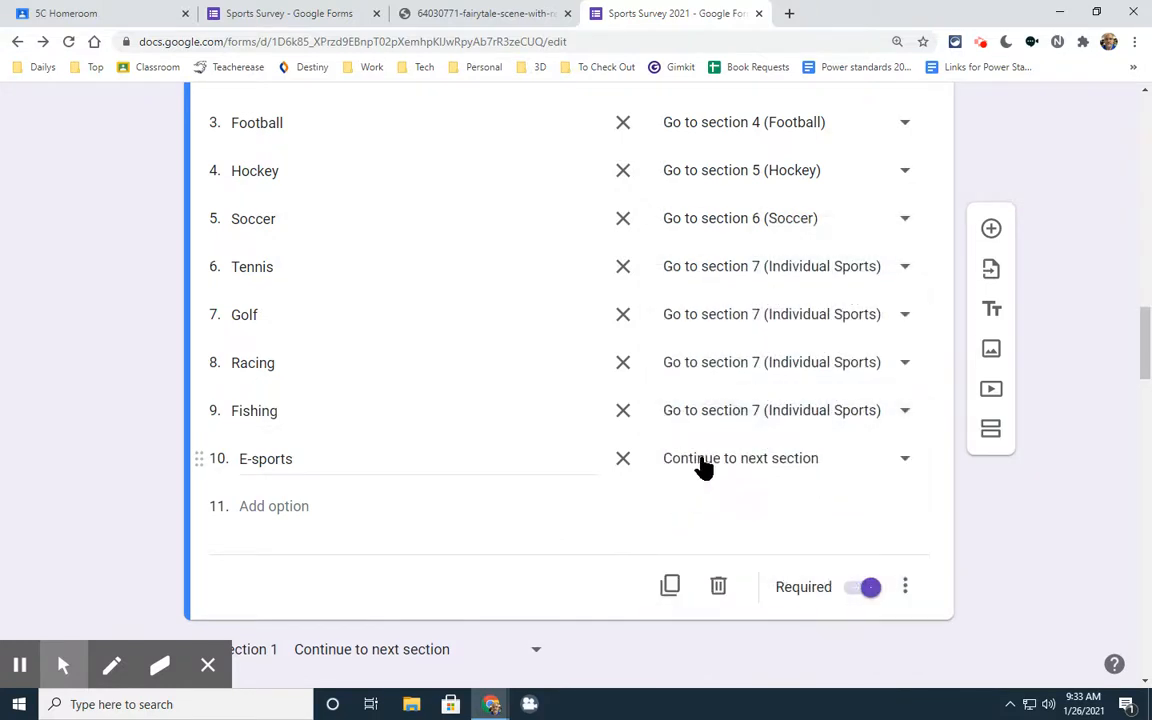
pyautogui.click(702, 465)
pyautogui.click(724, 592)
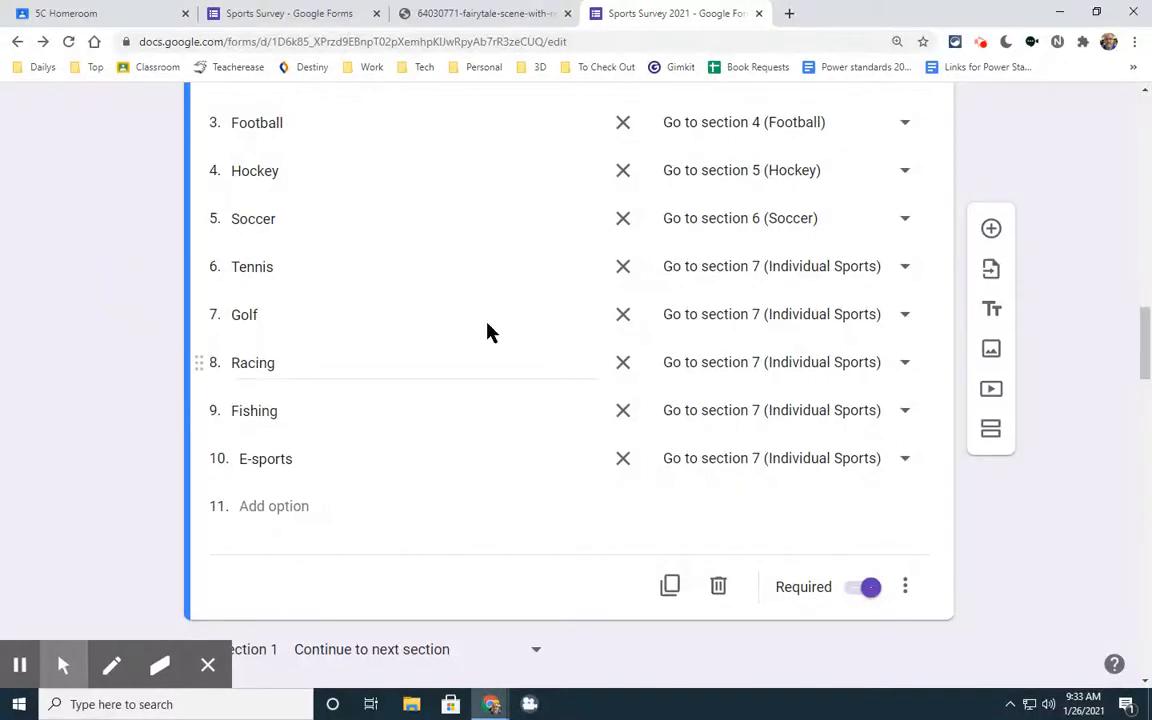
# Preview the form and fill in a sample first name, last name and section 8CD.
pyautogui.scroll(-2, 80, 234)
pyautogui.scroll(-2, 80, 230)
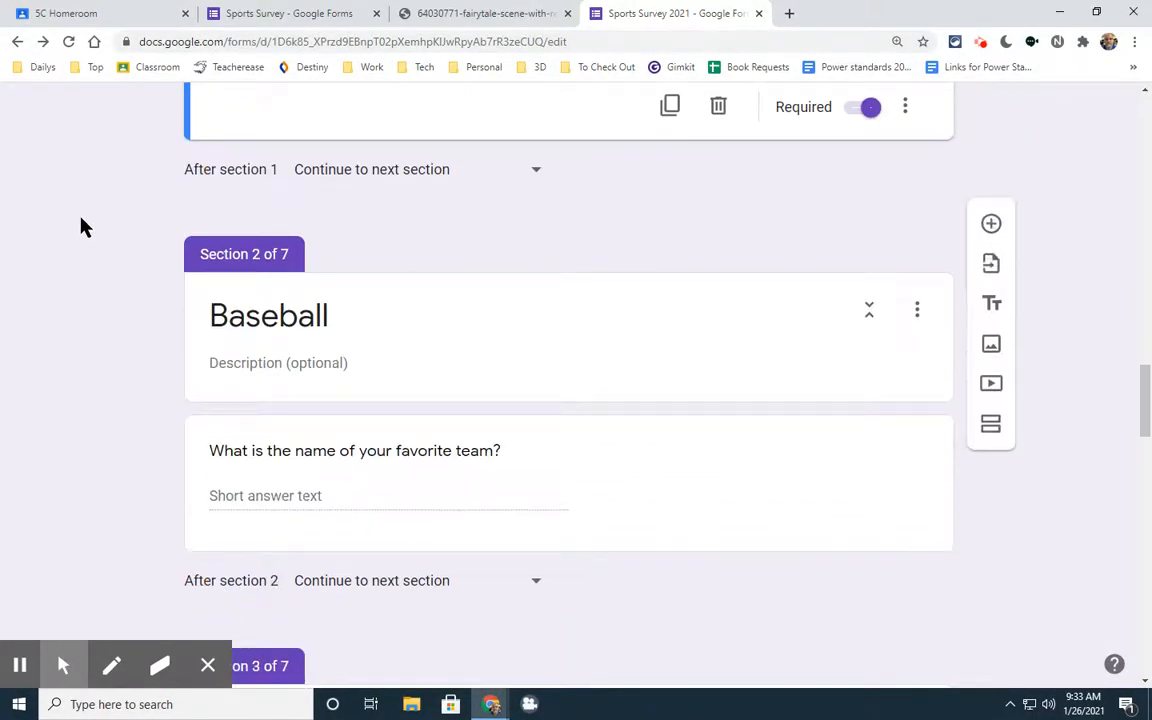
pyautogui.scroll(15, 80, 226)
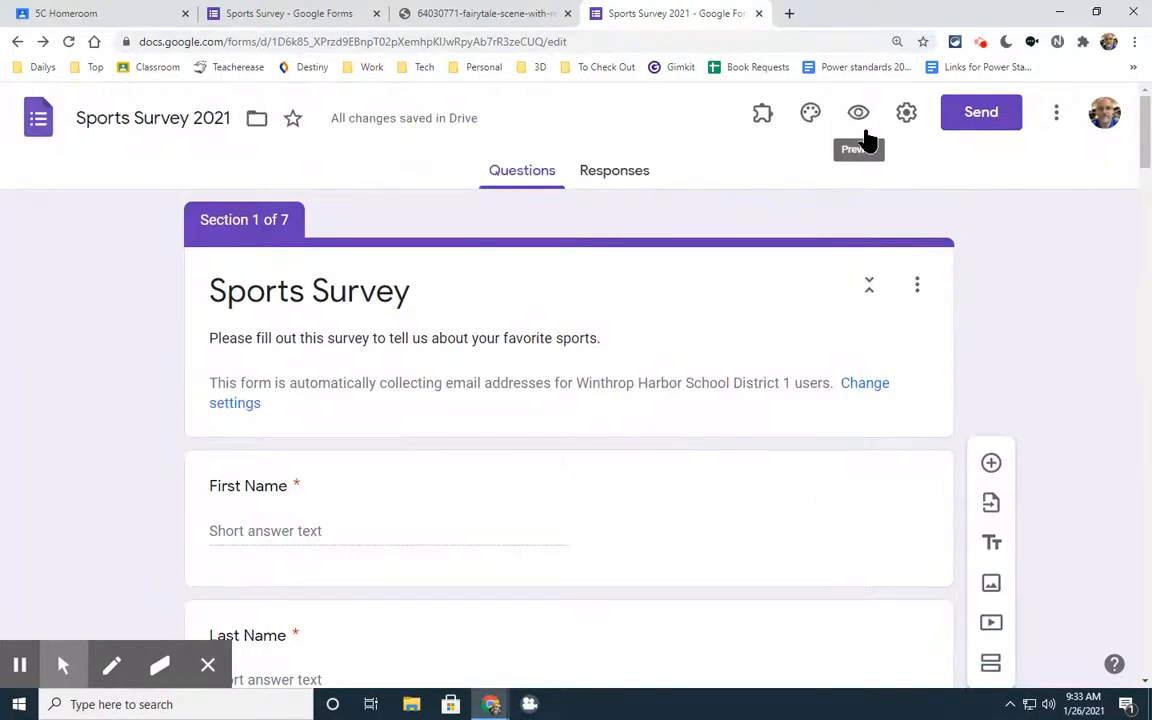
pyautogui.click(858, 115)
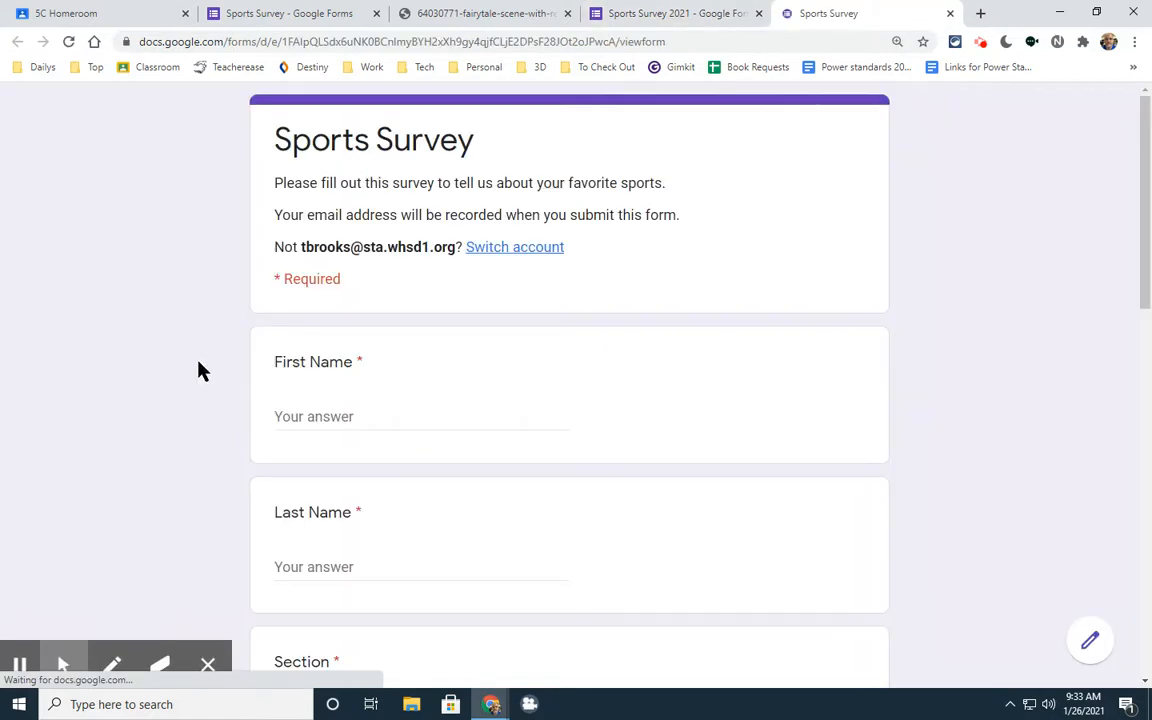
pyautogui.click(343, 413)
pyautogui.write('John')
pyautogui.press('Tab')
pyautogui.write('Smi')
pyautogui.scroll(-5, 347, 504)
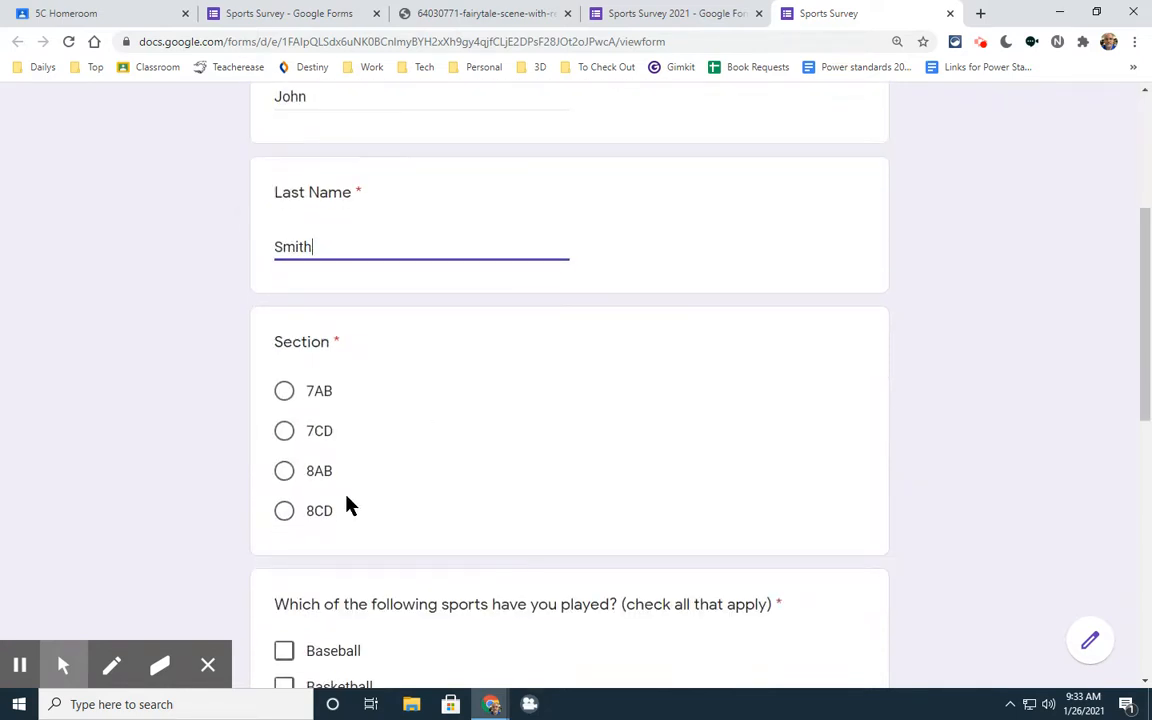
pyautogui.click(284, 511)
# In the previewed form, mark Baseball, Football, Golf and Biking as sports played.
pyautogui.scroll(-4, 214, 488)
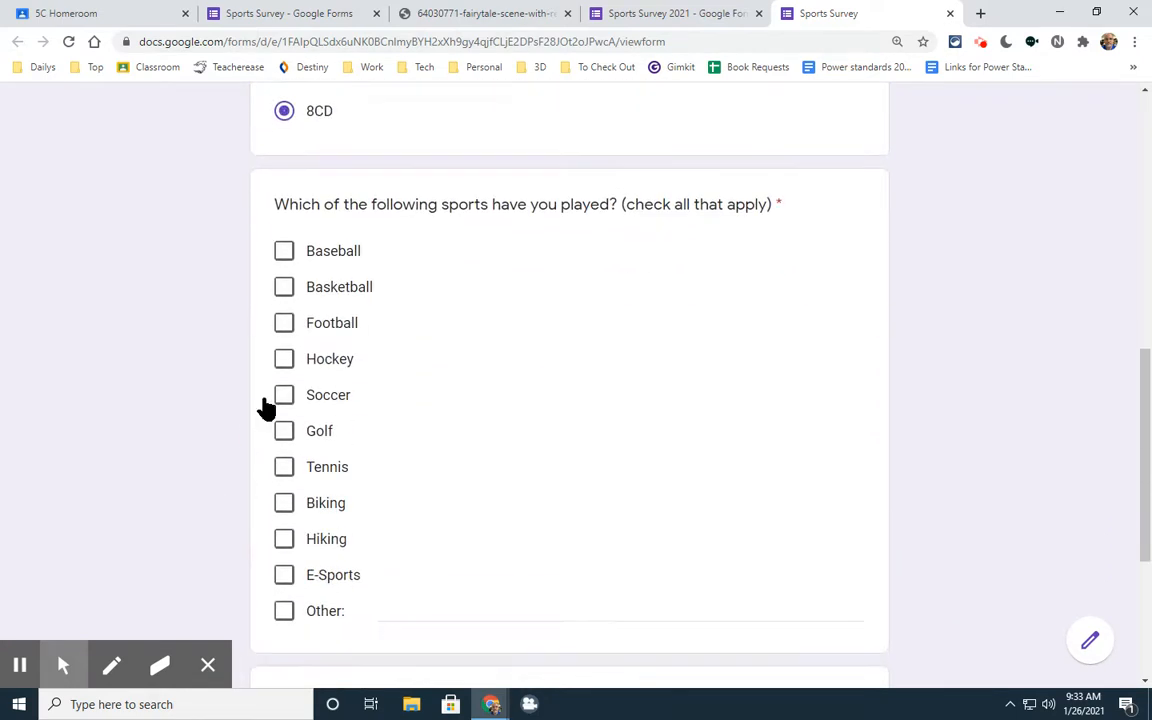
pyautogui.click(284, 253)
pyautogui.click(284, 320)
pyautogui.click(284, 434)
pyautogui.click(285, 505)
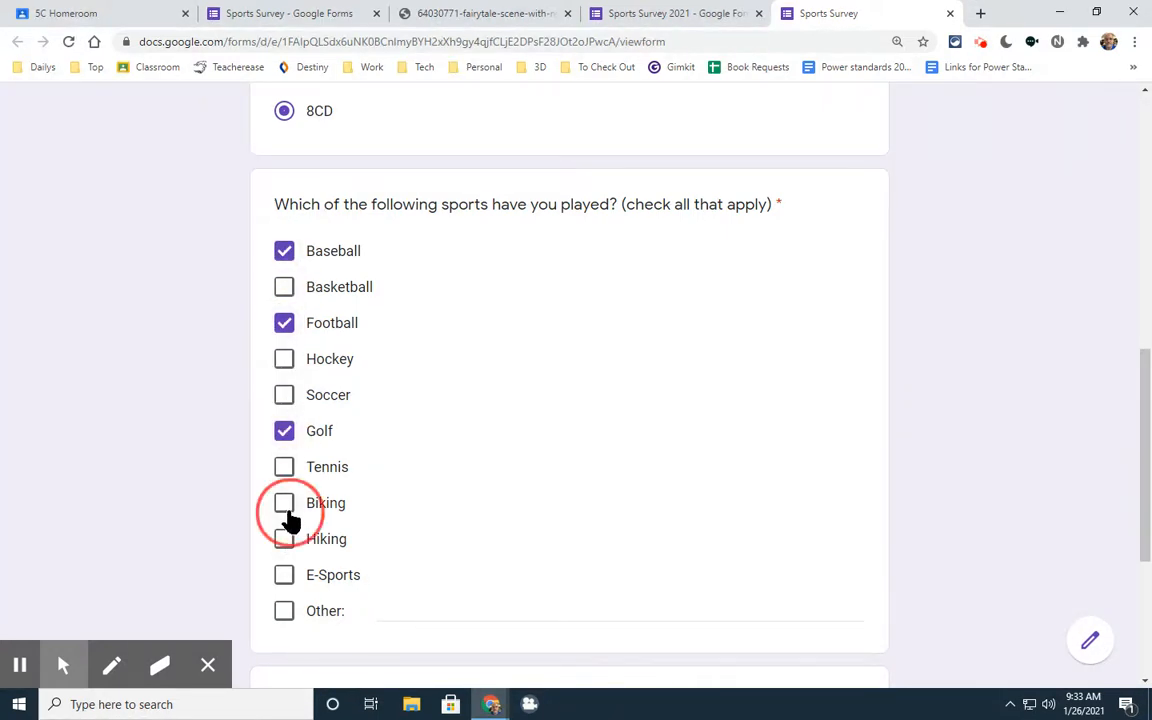
# Choose Hockey as the favorite sport in the previewed form and continue to the following section.
pyautogui.scroll(-3, 320, 529)
pyautogui.click(381, 459)
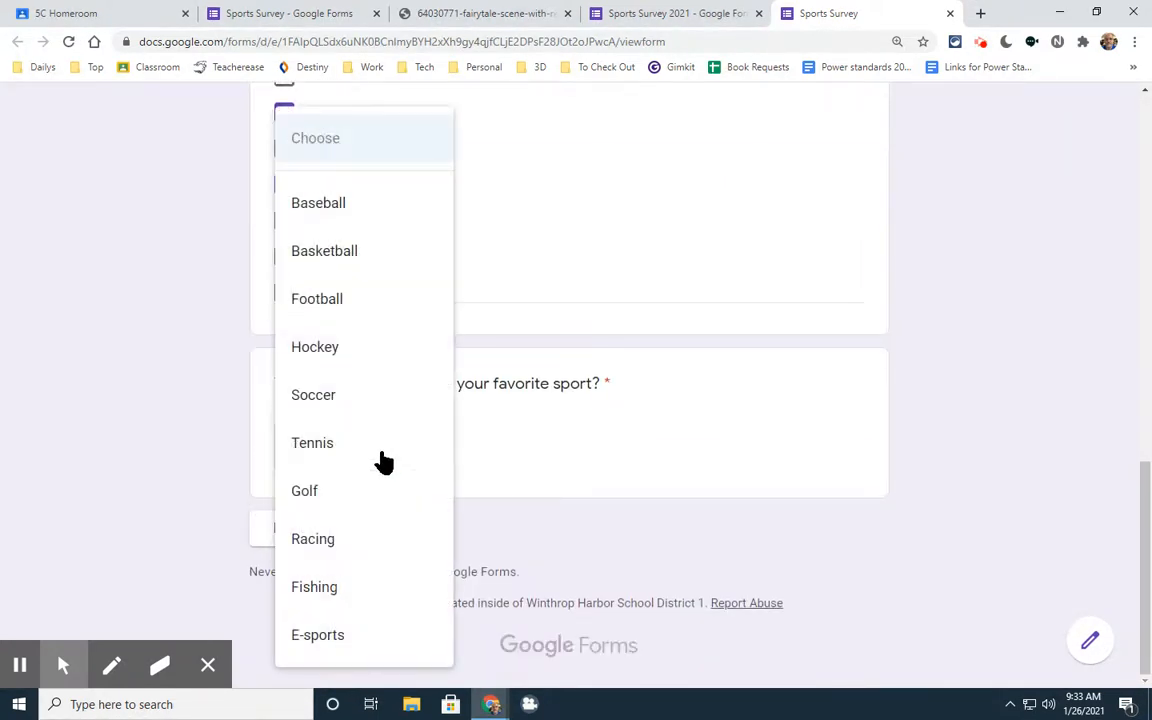
pyautogui.click(310, 355)
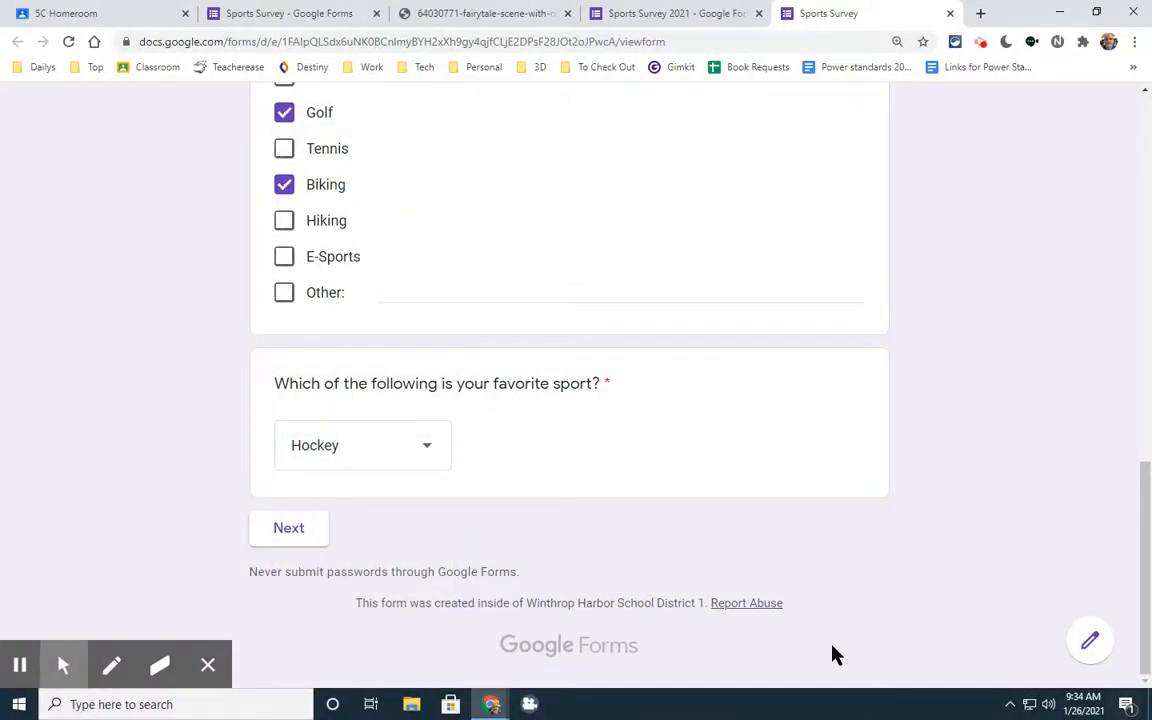
pyautogui.click(283, 533)
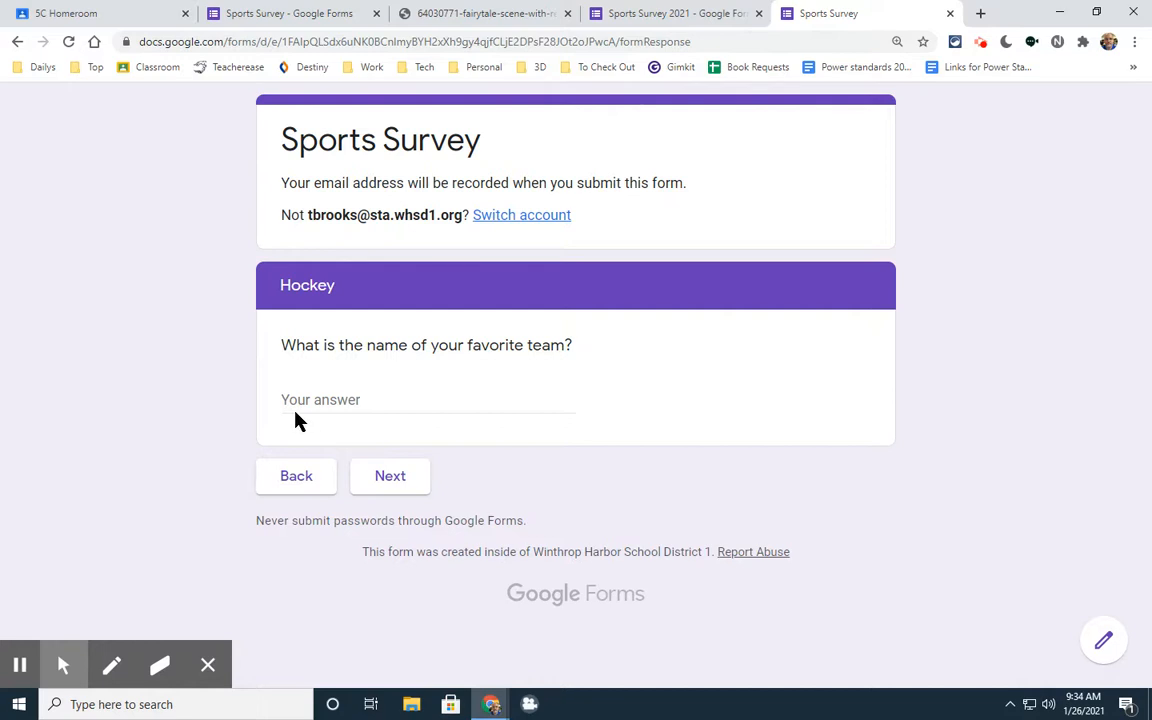
# Answer the Hockey section's favorite team question with "Wolves" and close the preview without submitting.
pyautogui.click(388, 399)
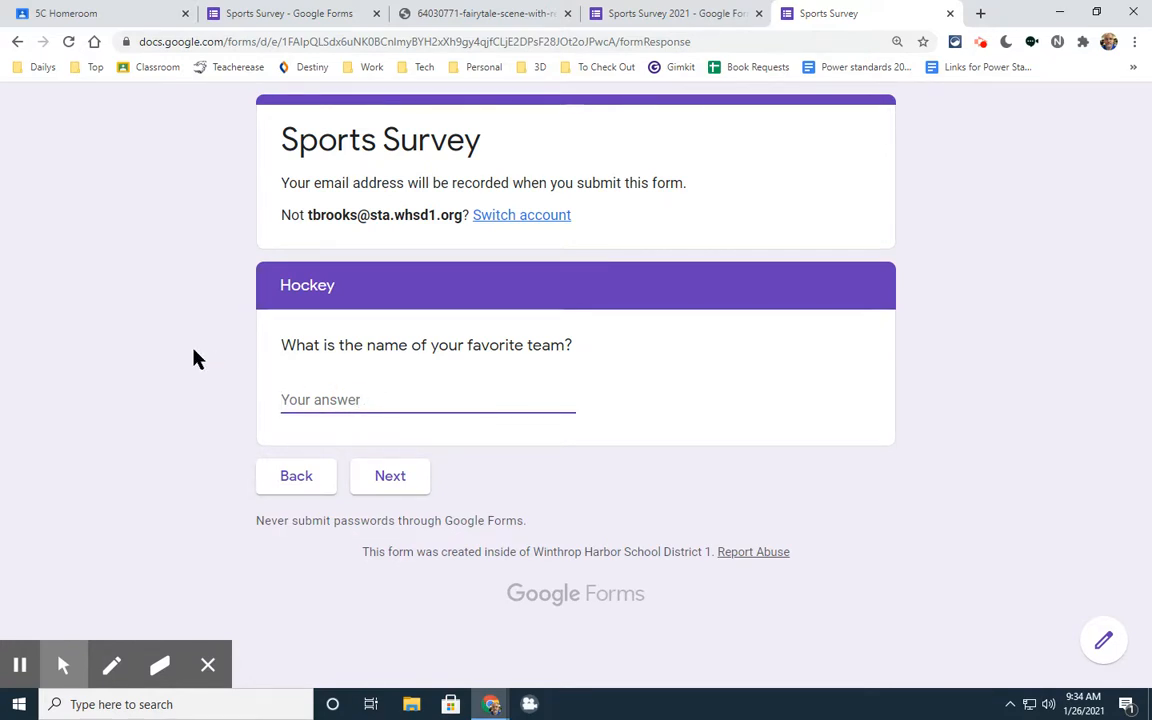
pyautogui.write('Wolves')
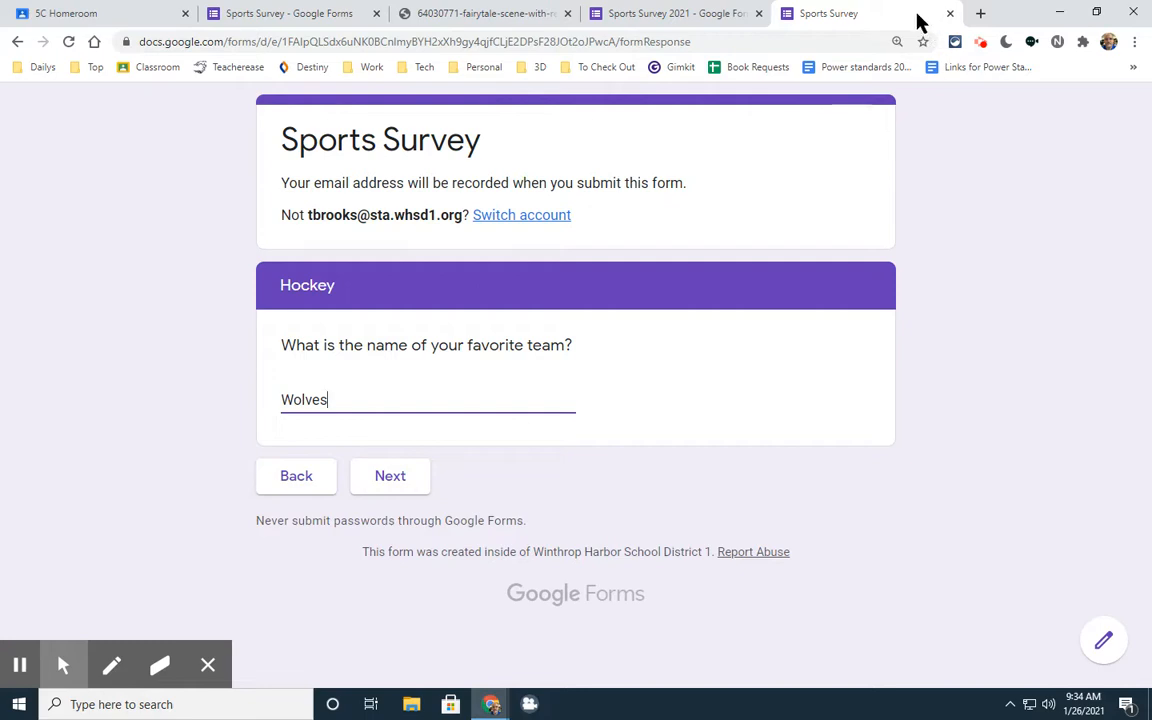
pyautogui.click(950, 14)
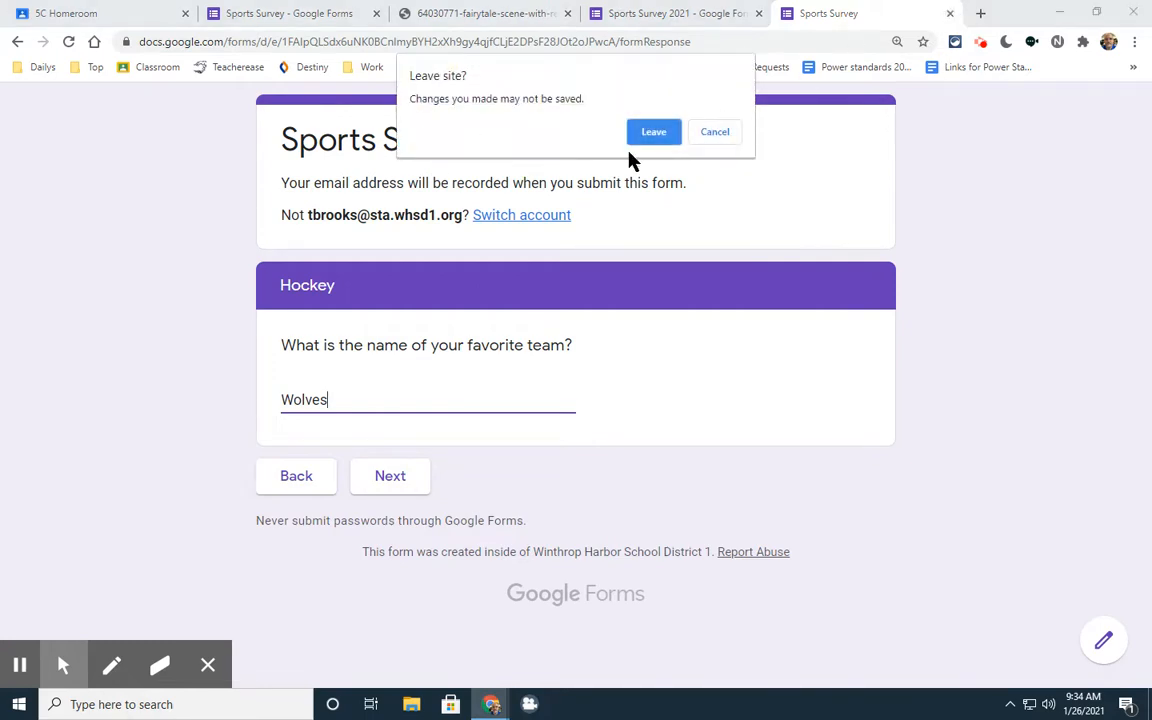
pyautogui.click(650, 131)
# Add a section titled "Last Questions" after the Individual Sports favorite player question and insert a blank question in it.
pyautogui.scroll(-20, 401, 374)
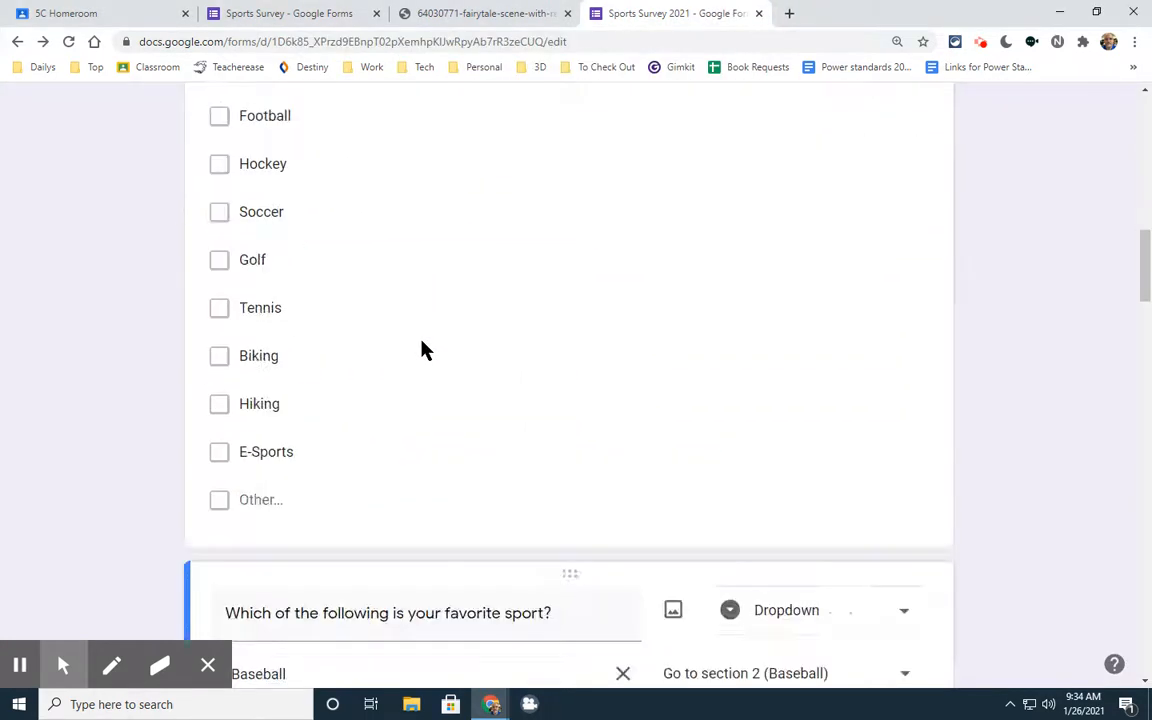
pyautogui.scroll(-10, 427, 342)
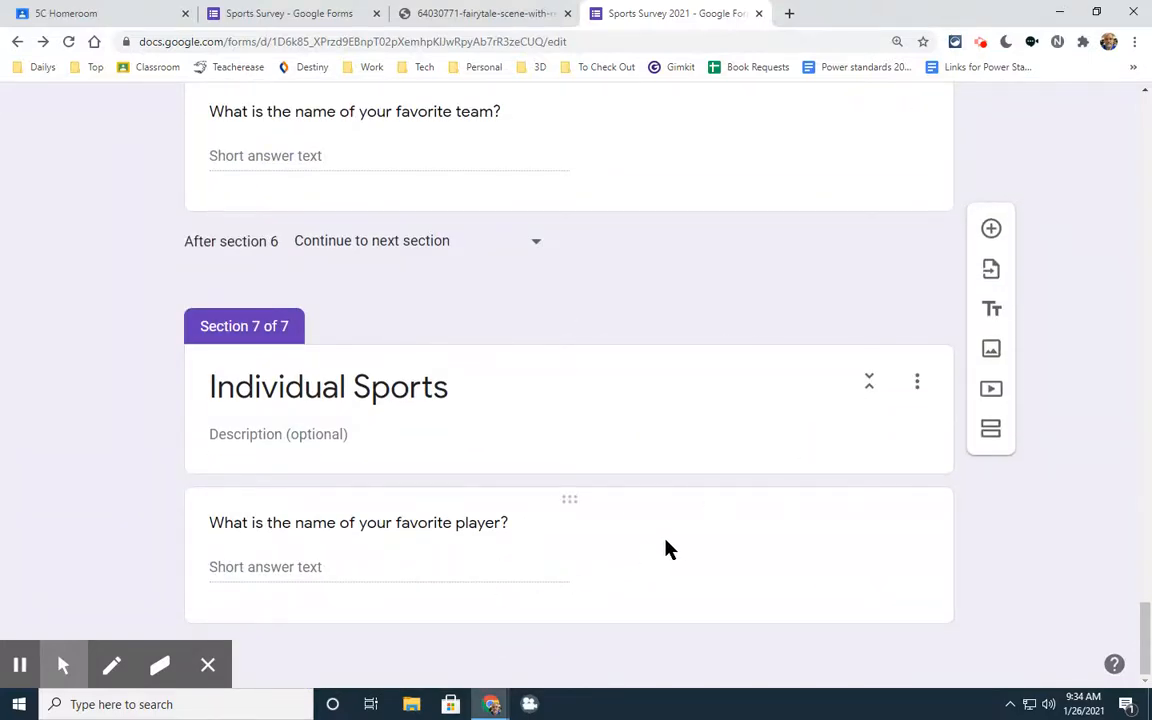
pyautogui.click(669, 549)
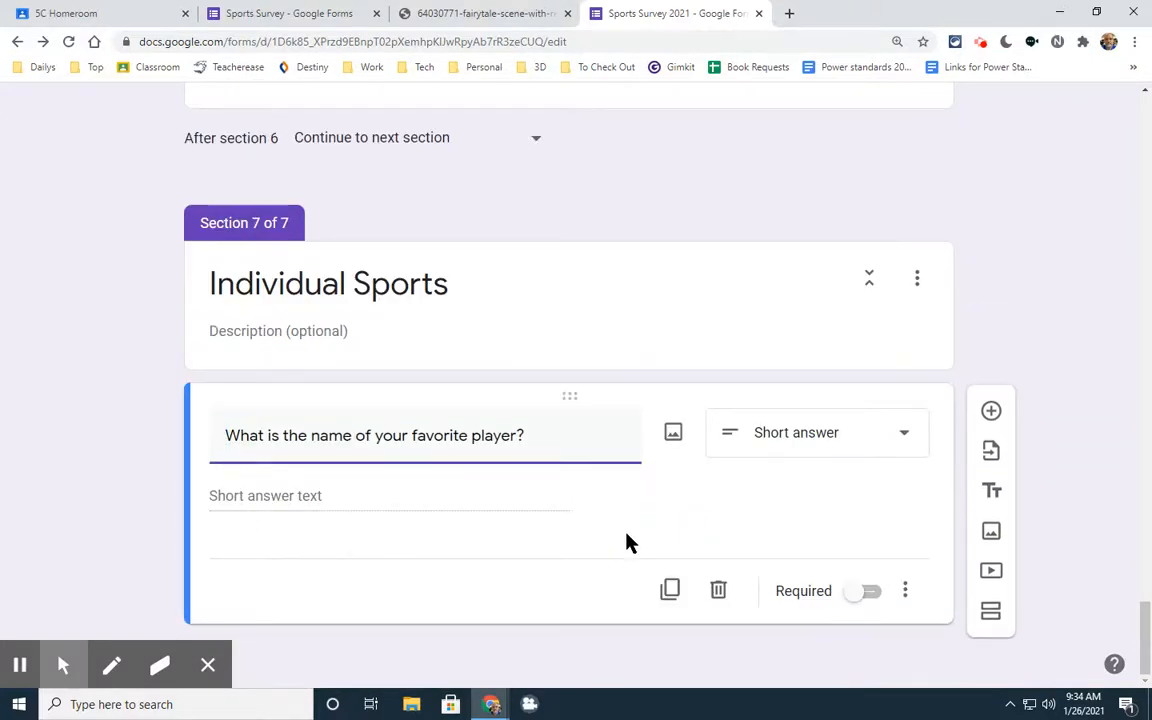
pyautogui.click(991, 612)
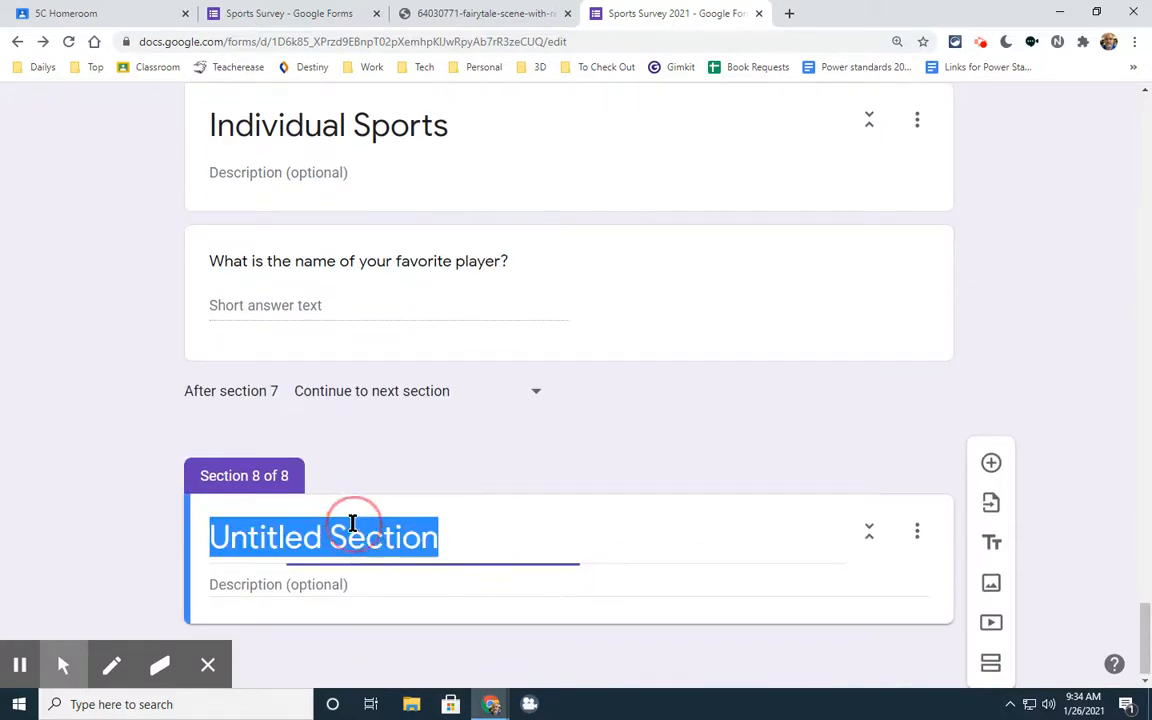
pyautogui.write('Last ')
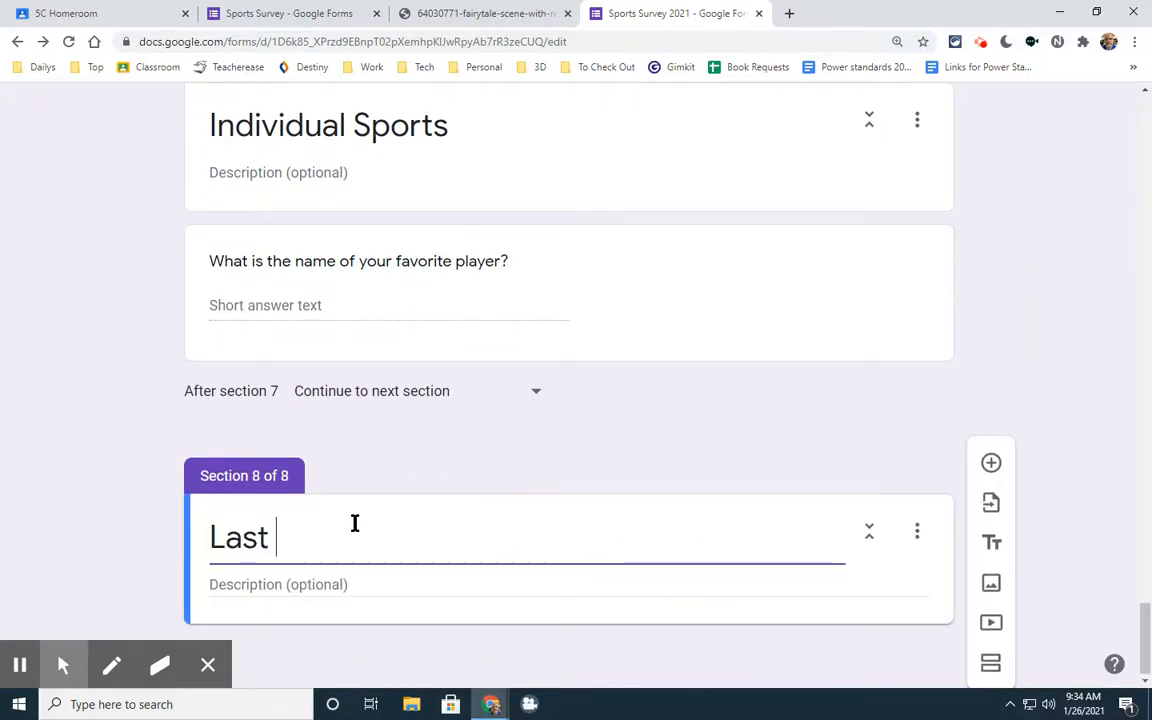
pyautogui.write('Questions')
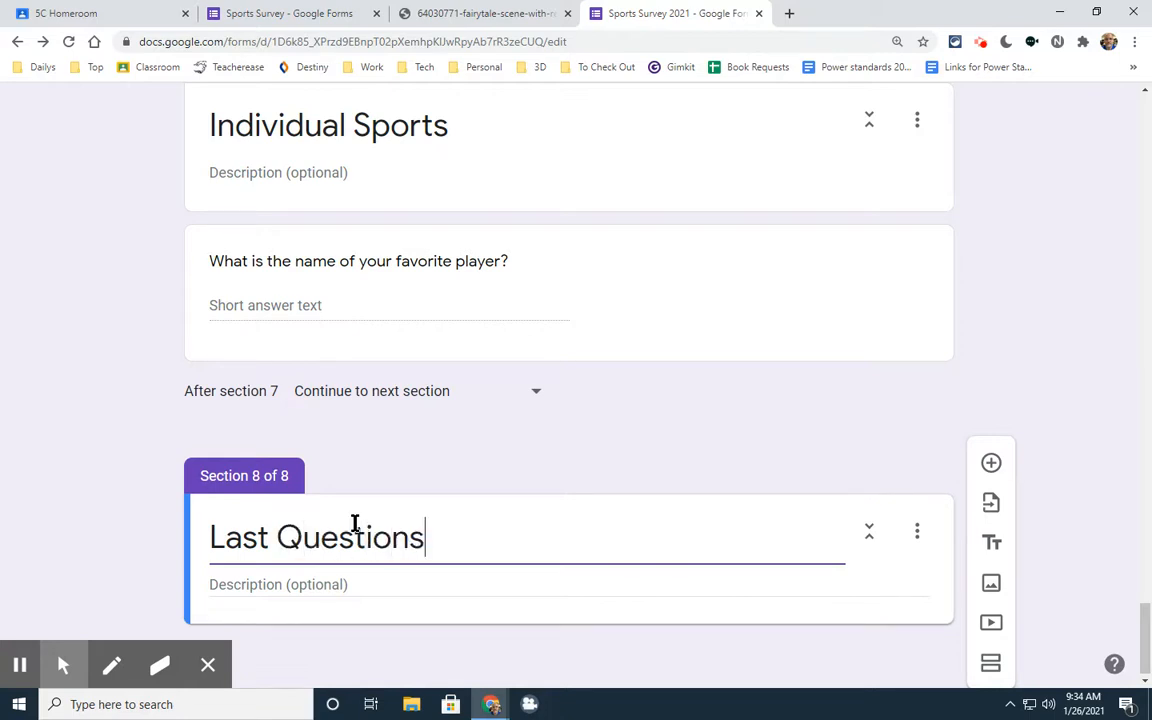
pyautogui.click(991, 465)
pyautogui.click(292, 405)
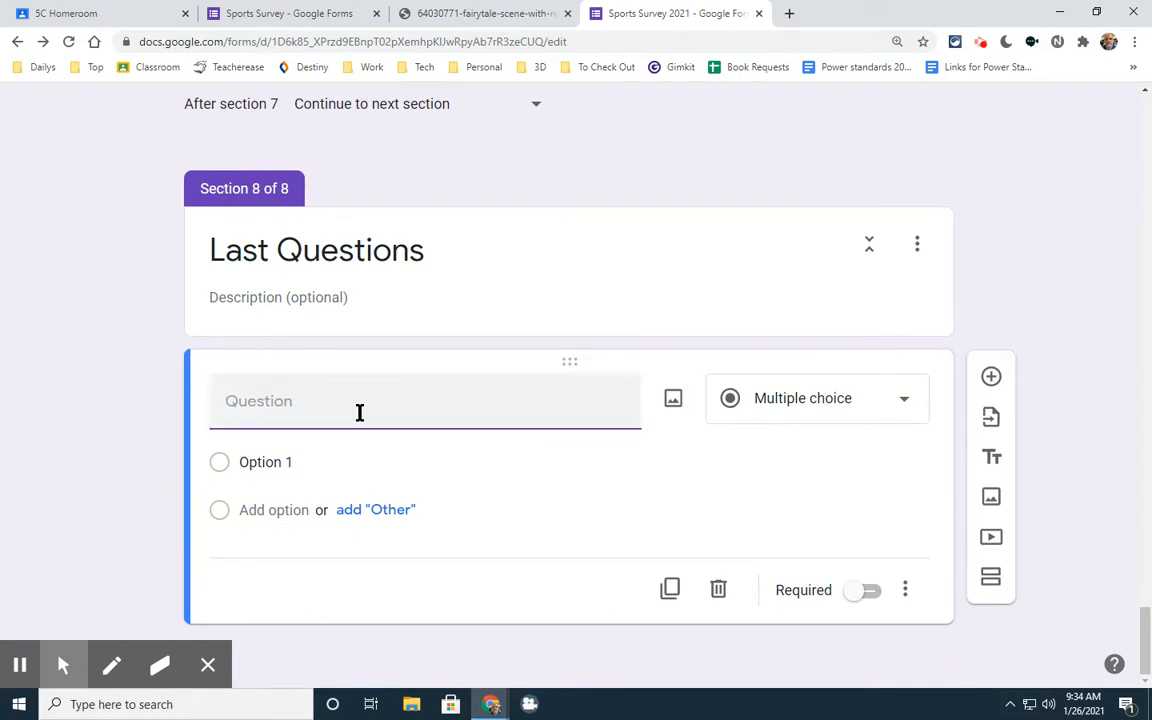
pyautogui.write('Hoiw often d')
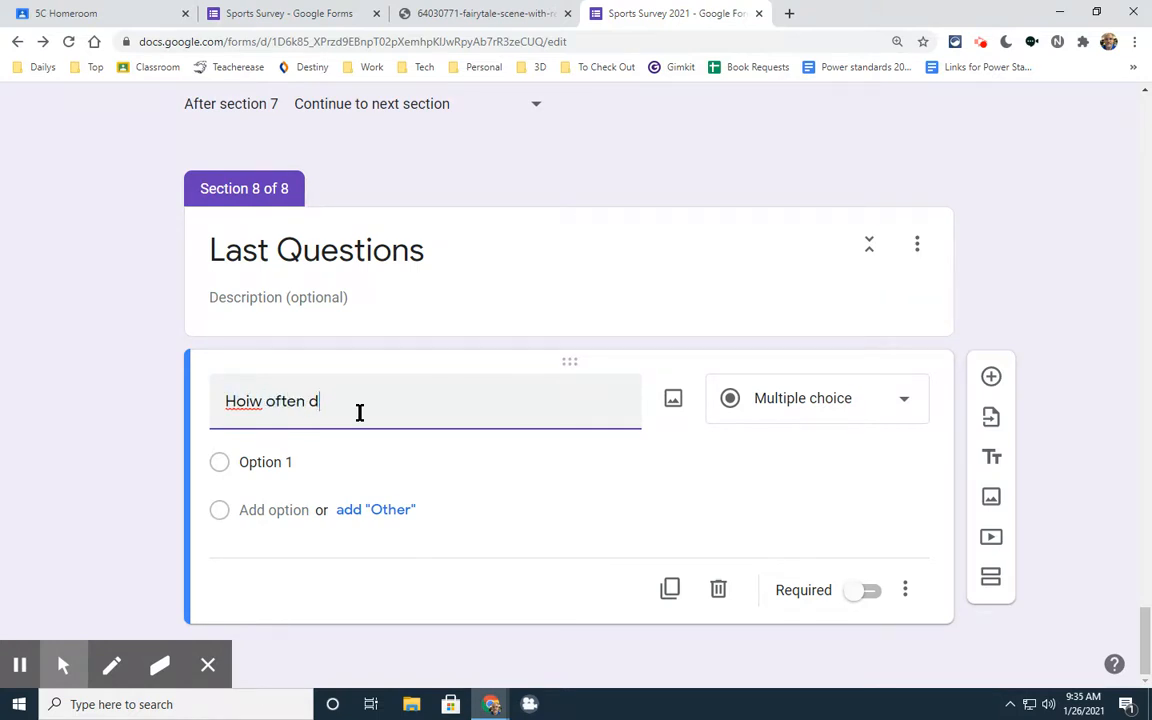
pyautogui.press('BackSpace')
pyautogui.press('BackSpace')
pyautogui.press('BackSpace')
pyautogui.press('BackSpace')
pyautogui.press('BackSpace')
pyautogui.press('BackSpace')
pyautogui.press('BackSpace')
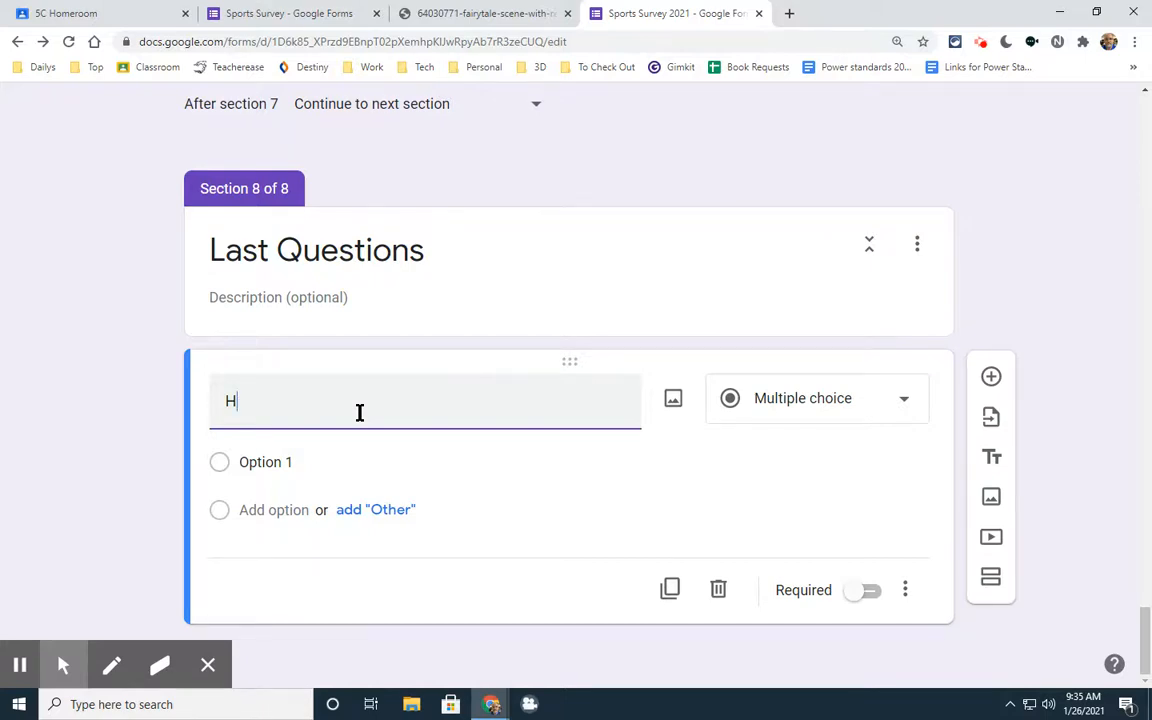
pyautogui.press('BackSpace')
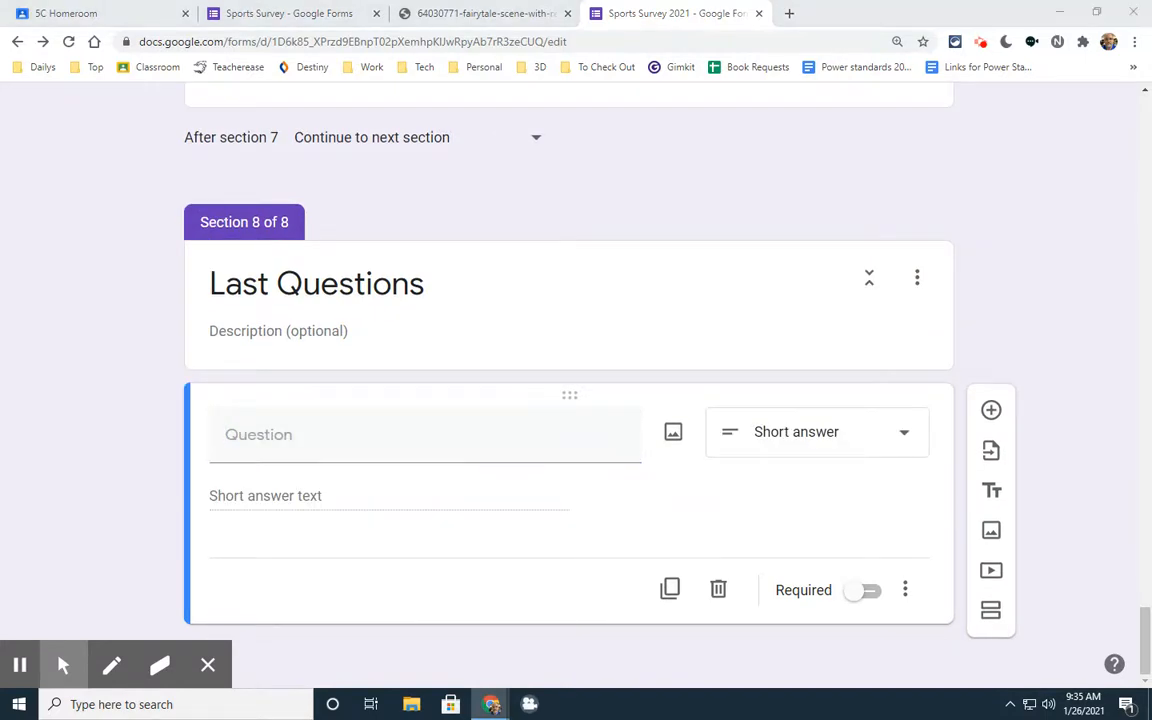
# Set up the blank question as "How often do you watch sports on TV?" with a linear scale from 1 to 5.
pyautogui.click(288, 428)
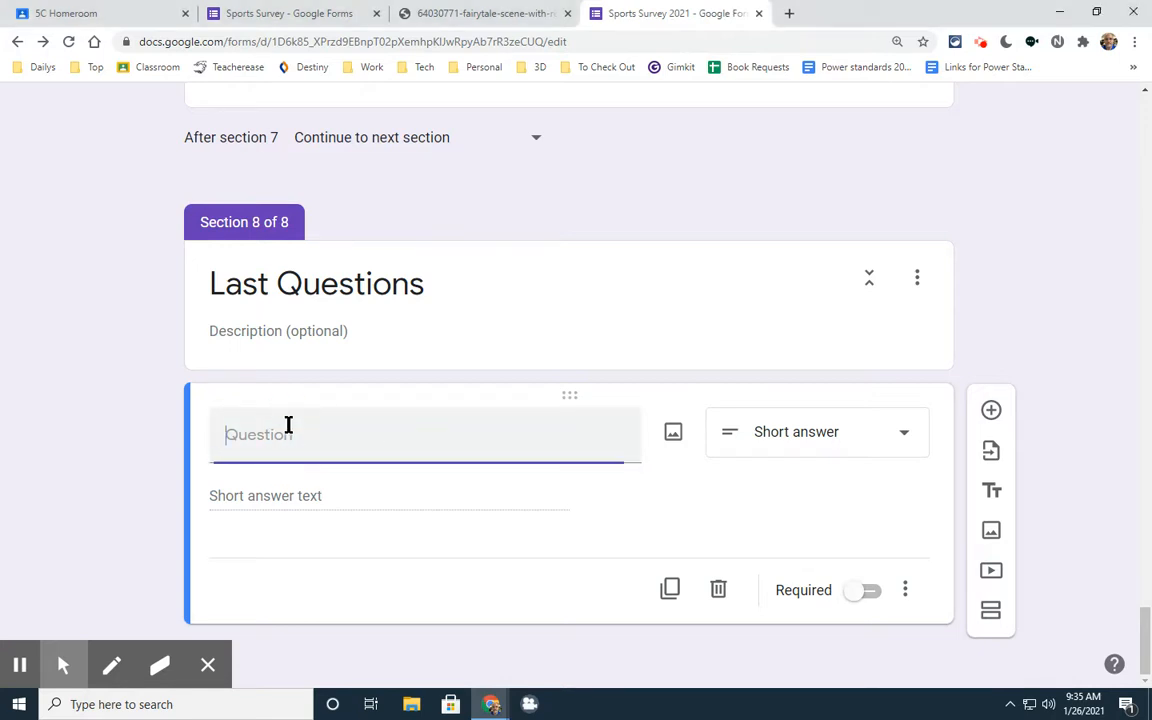
pyautogui.write('How often do you watch sports on TV?')
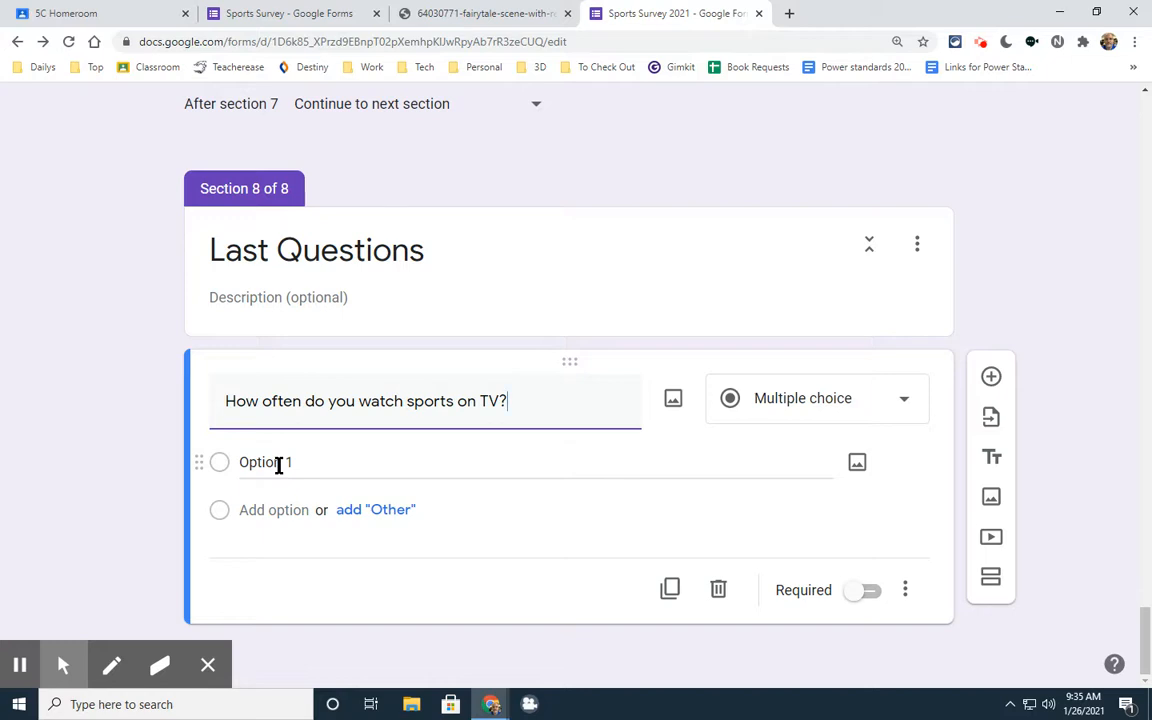
pyautogui.click(855, 410)
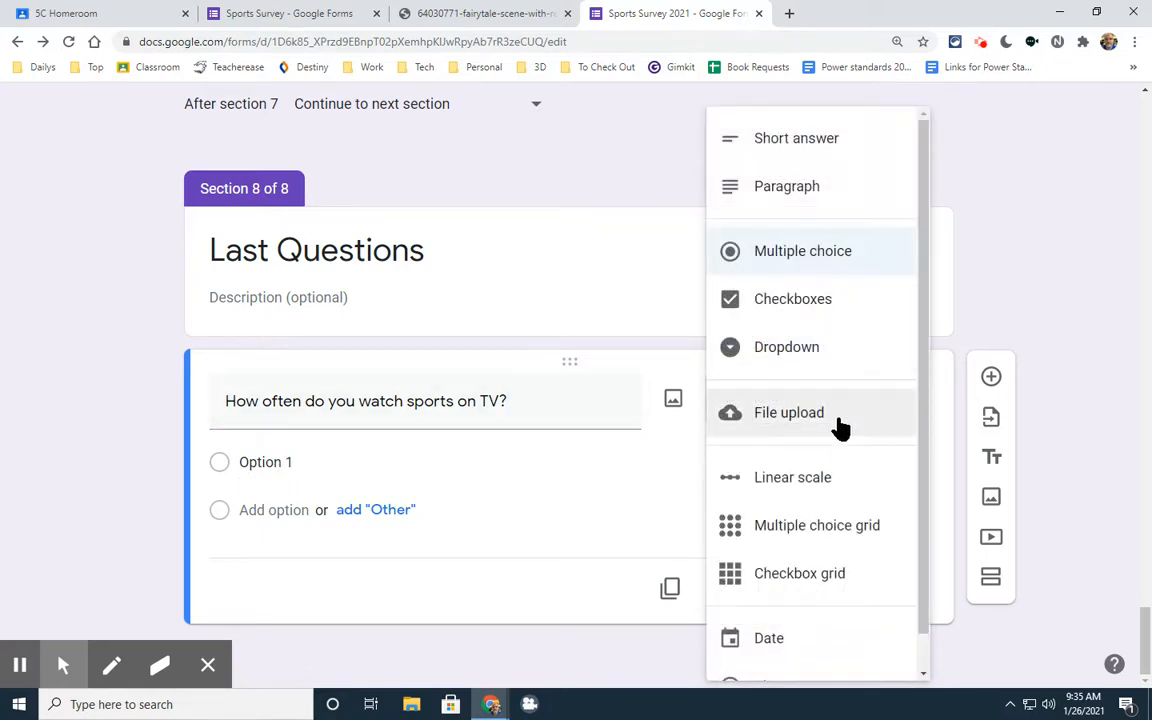
pyautogui.click(794, 482)
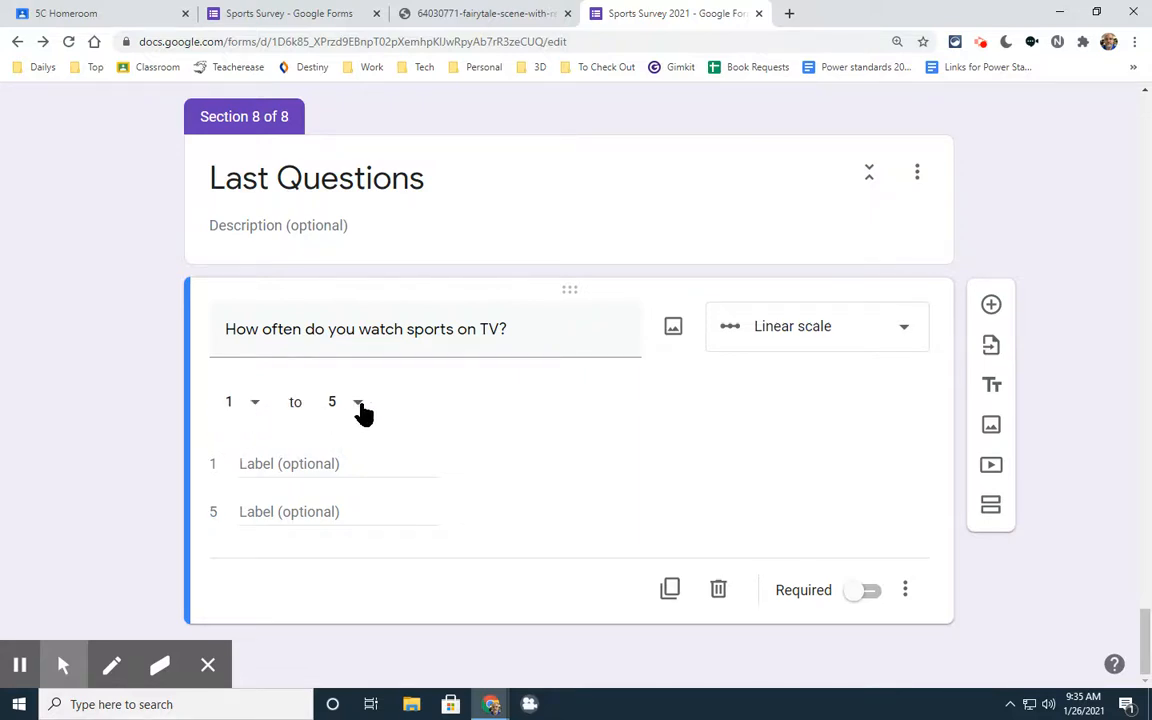
pyautogui.click(256, 410)
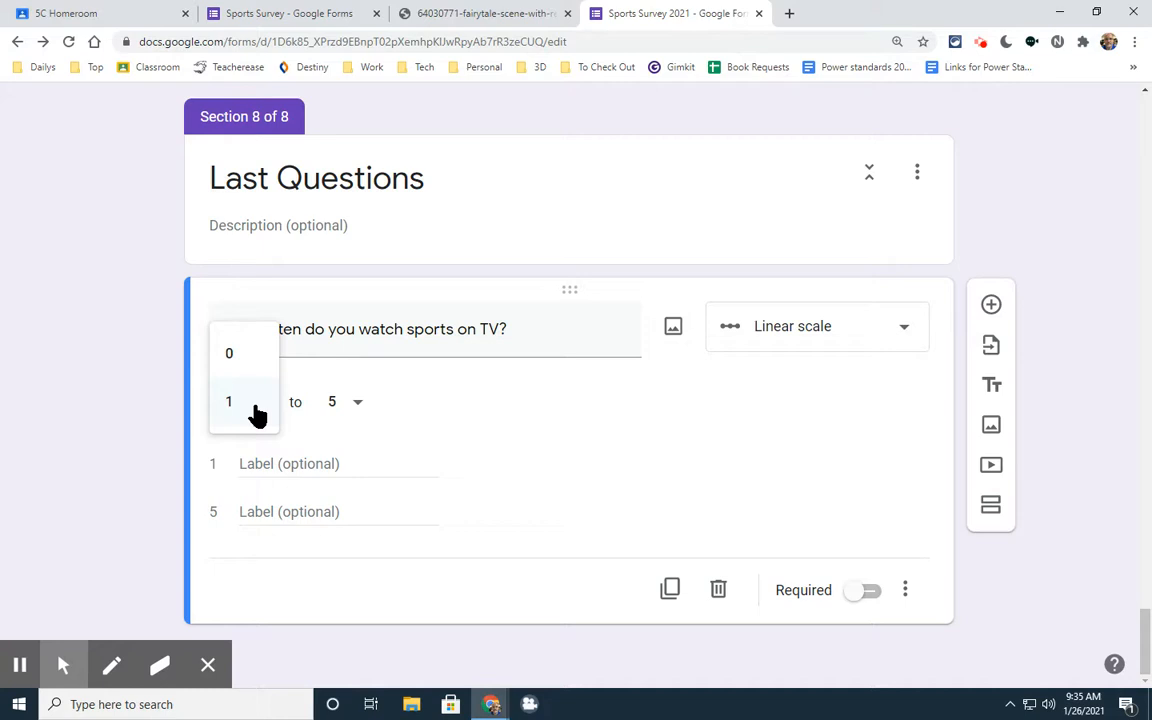
pyautogui.click(356, 405)
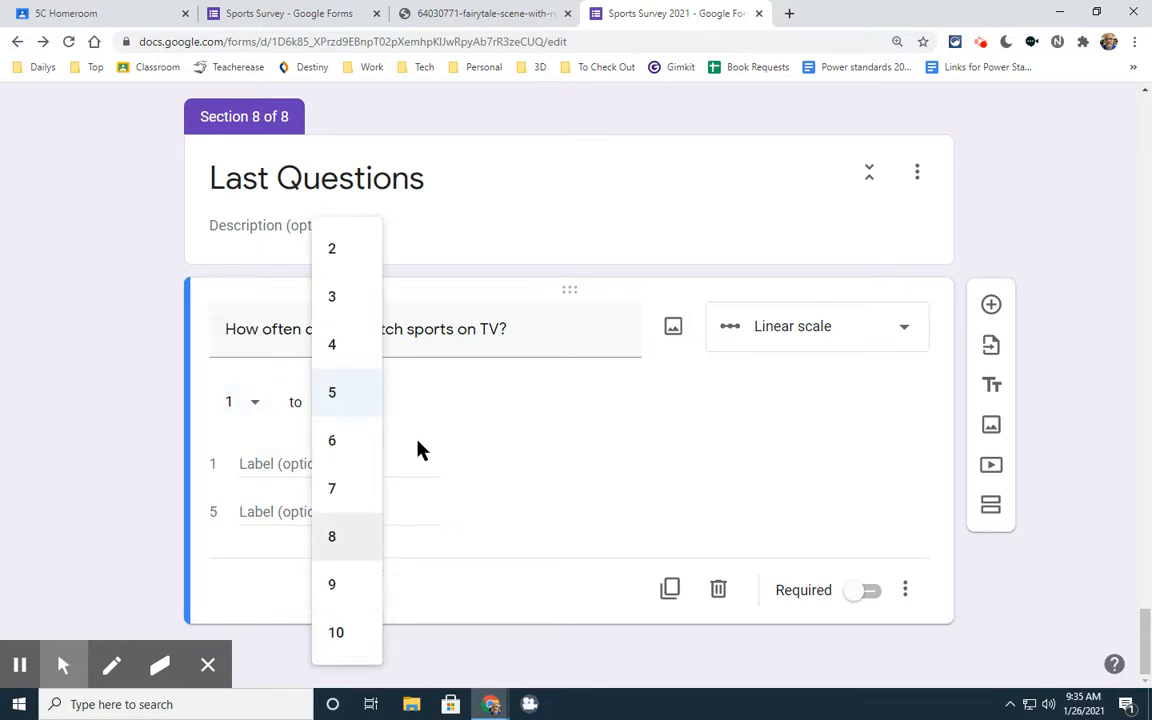
pyautogui.click(349, 401)
# Label the scale's 1 as "Never" and 5 as "Almost every day", and make the question required.
pyautogui.click(296, 464)
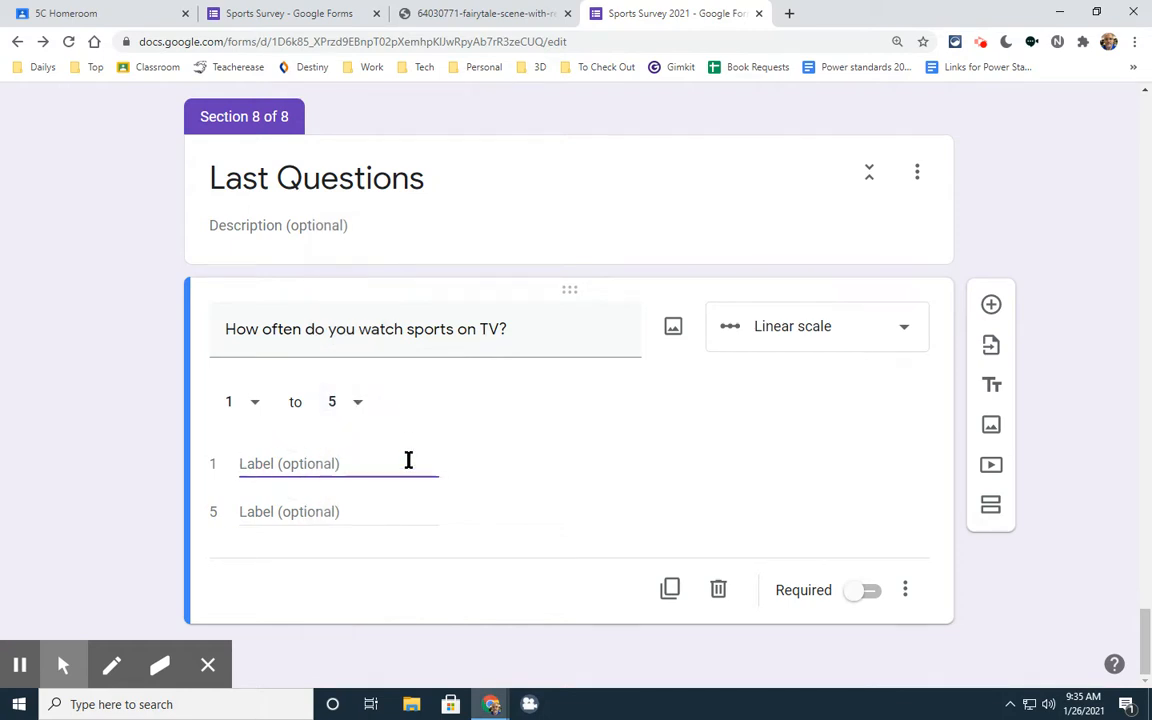
pyautogui.write('Never')
pyautogui.click(319, 511)
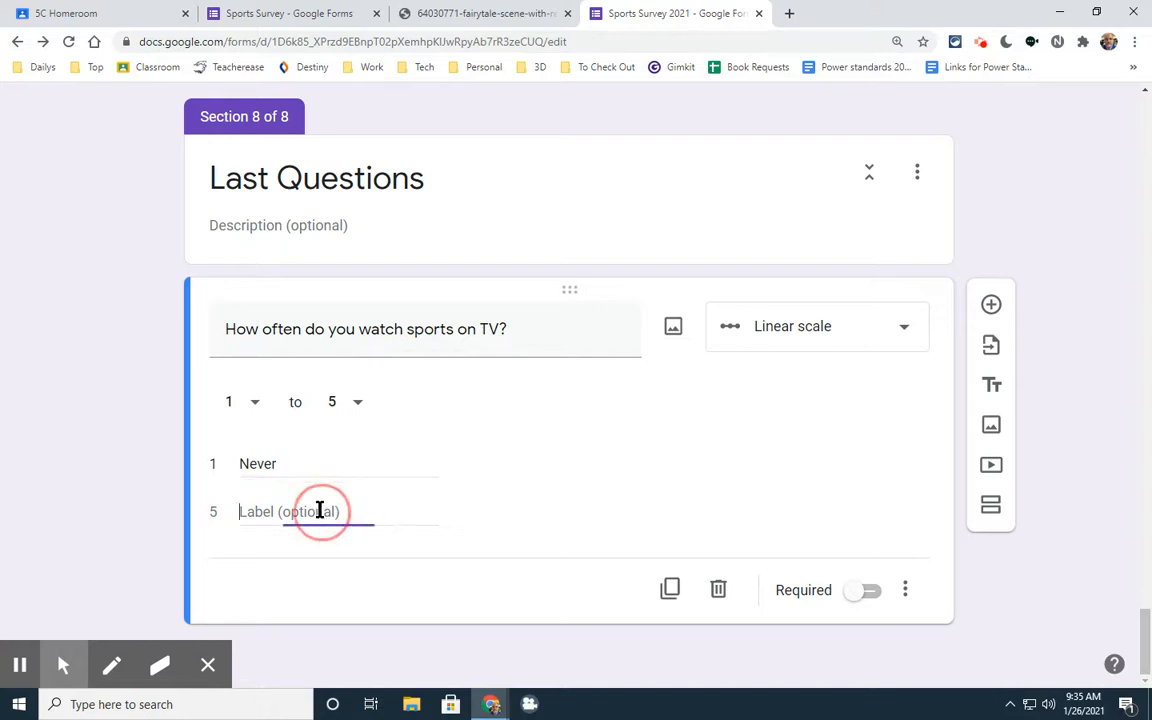
pyautogui.write('Almost every day')
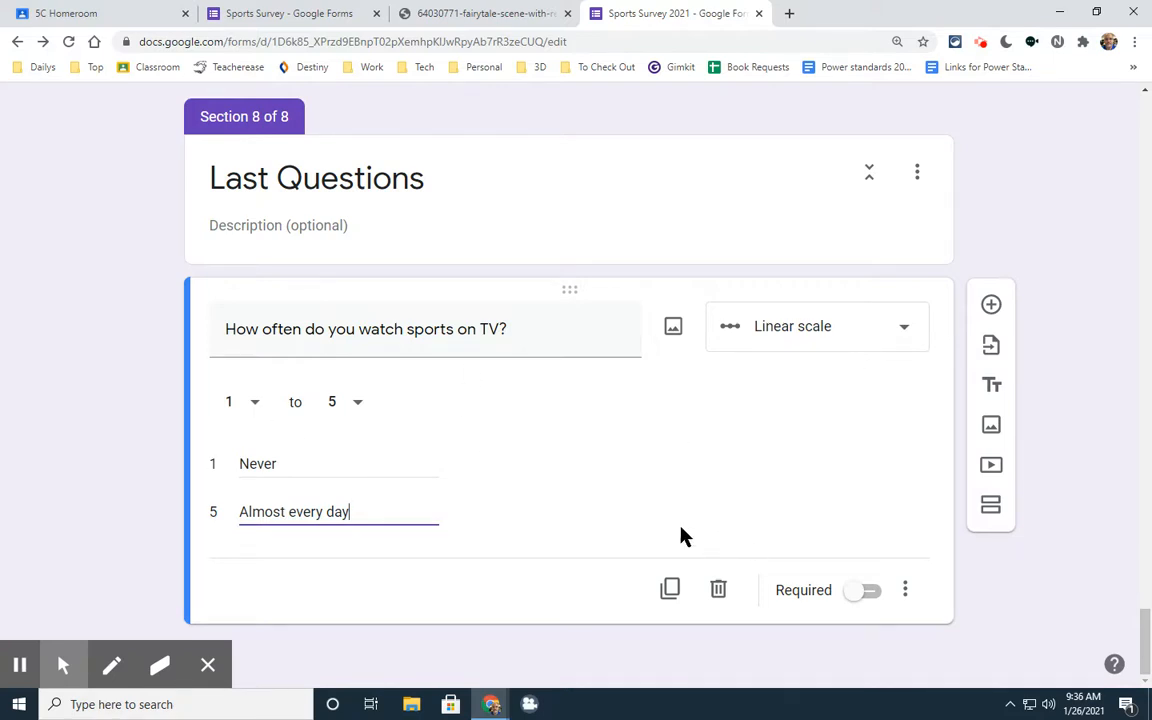
pyautogui.click(866, 590)
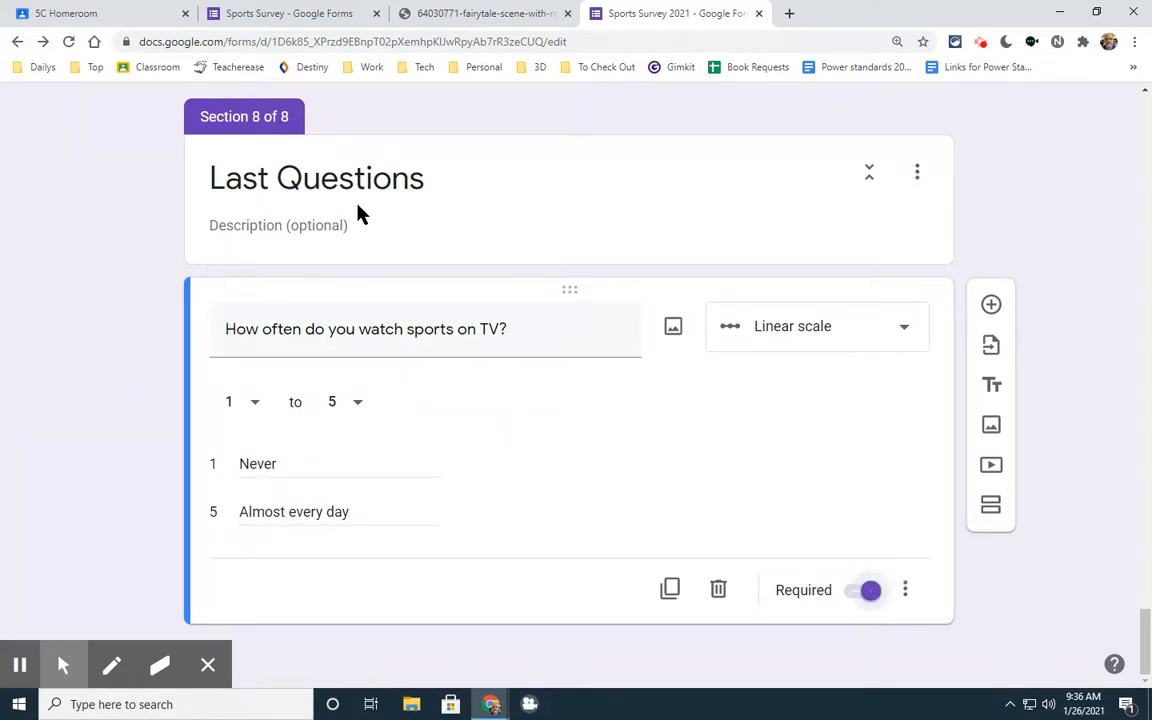
# Add a checkbox grid question asking "Which professional sport would you most want to play?" below the TV question.
pyautogui.click(993, 306)
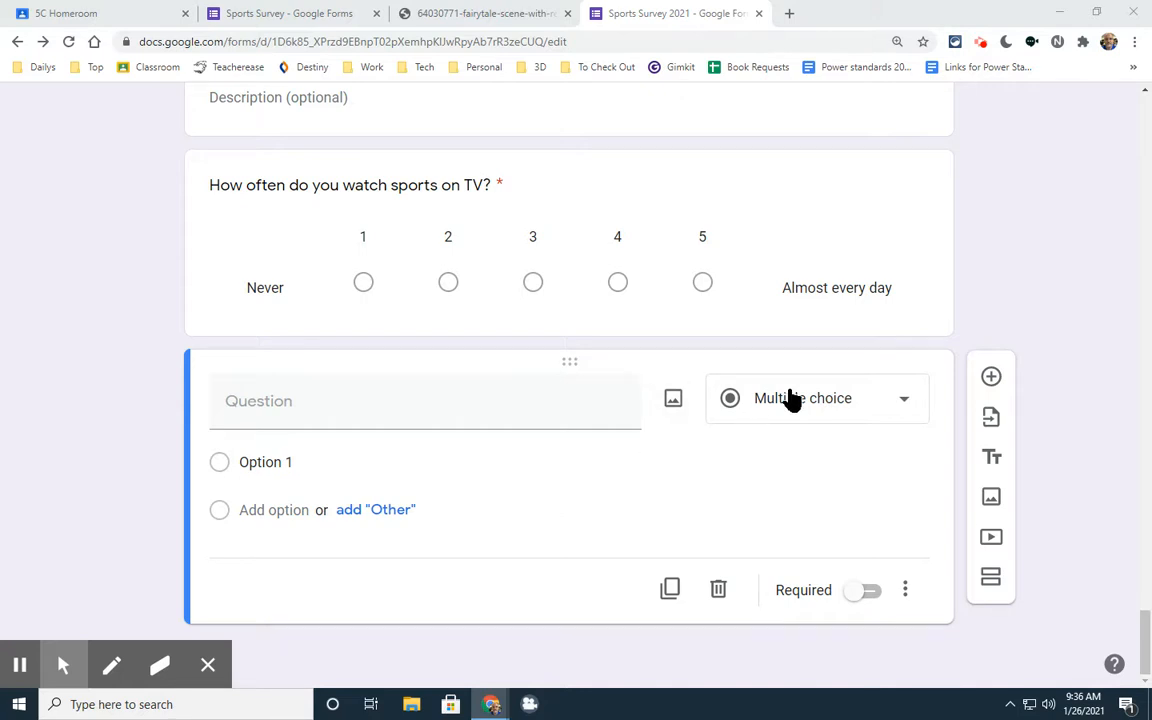
pyautogui.click(509, 399)
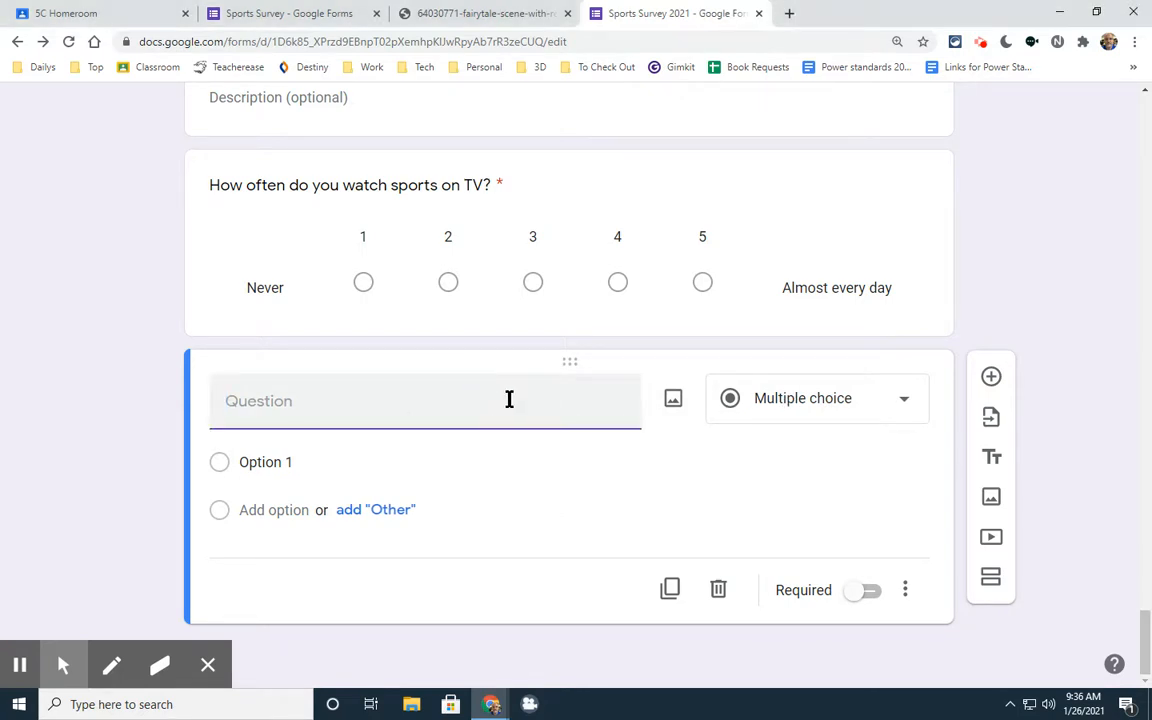
pyautogui.write('Which professional sport would you most want to play?')
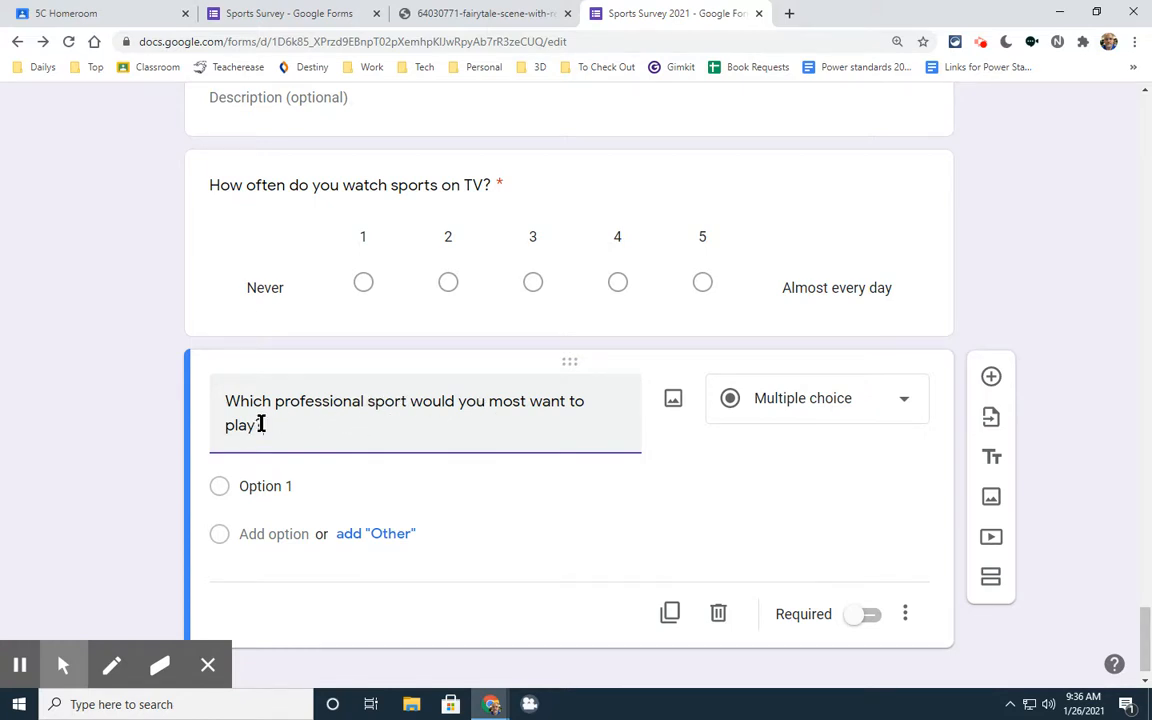
pyautogui.click(775, 408)
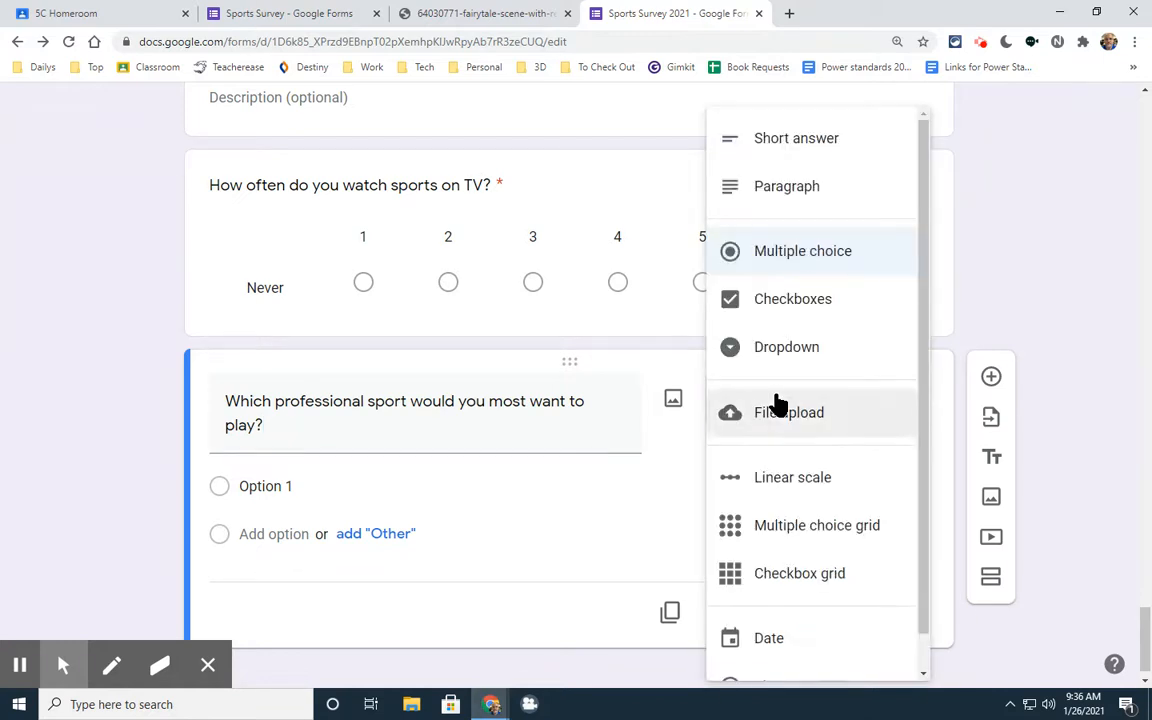
pyautogui.click(783, 578)
pyautogui.scroll(-1, 231, 398)
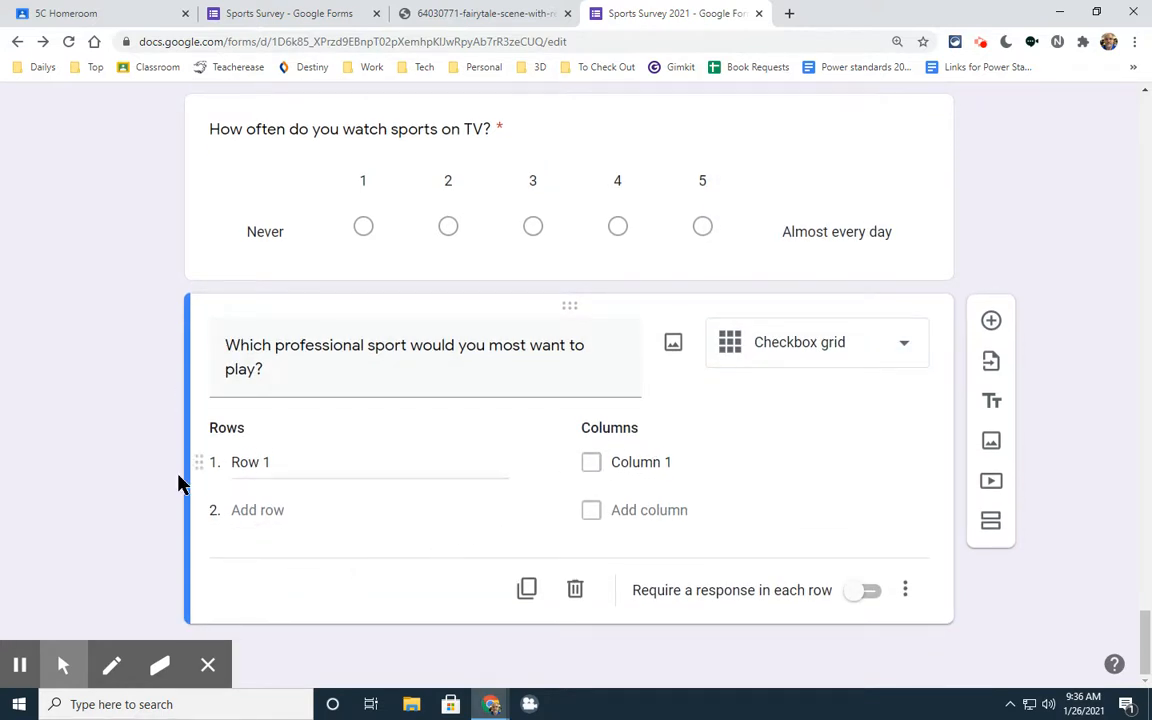
# Fill the grid's rows with "1st Choice", "2nd Choice" and "3rd Choice".
pyautogui.click(286, 464)
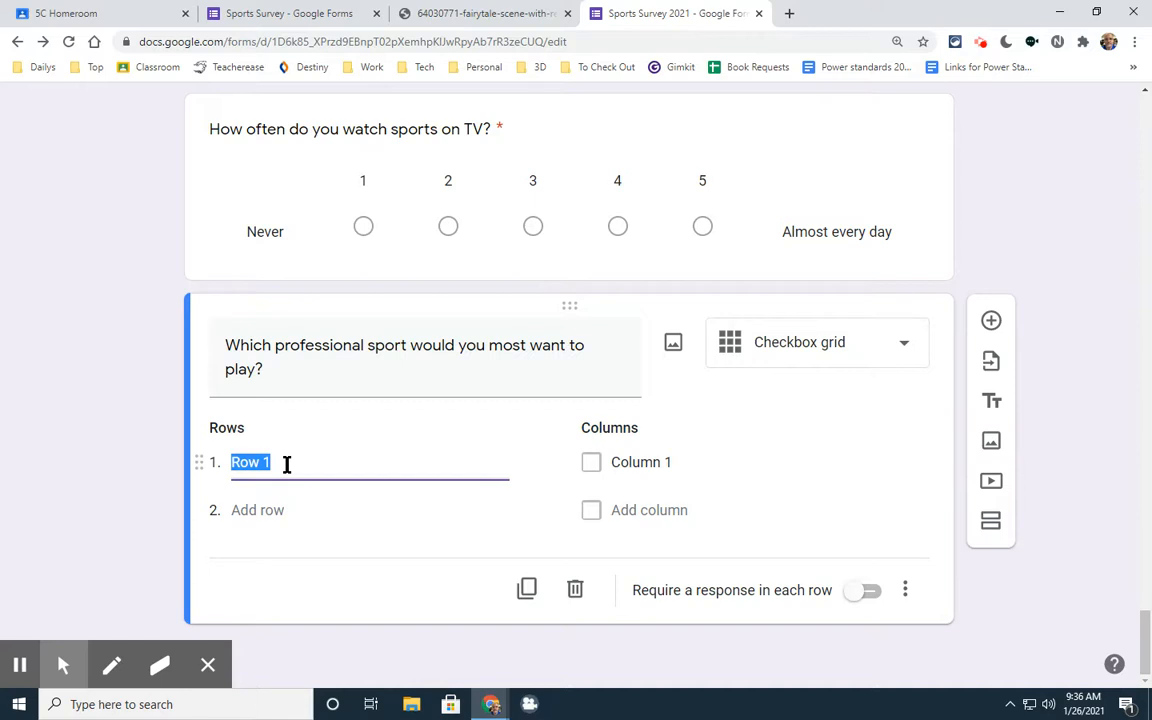
pyautogui.write('1st Choice')
pyautogui.press('Return')
pyautogui.write('2')
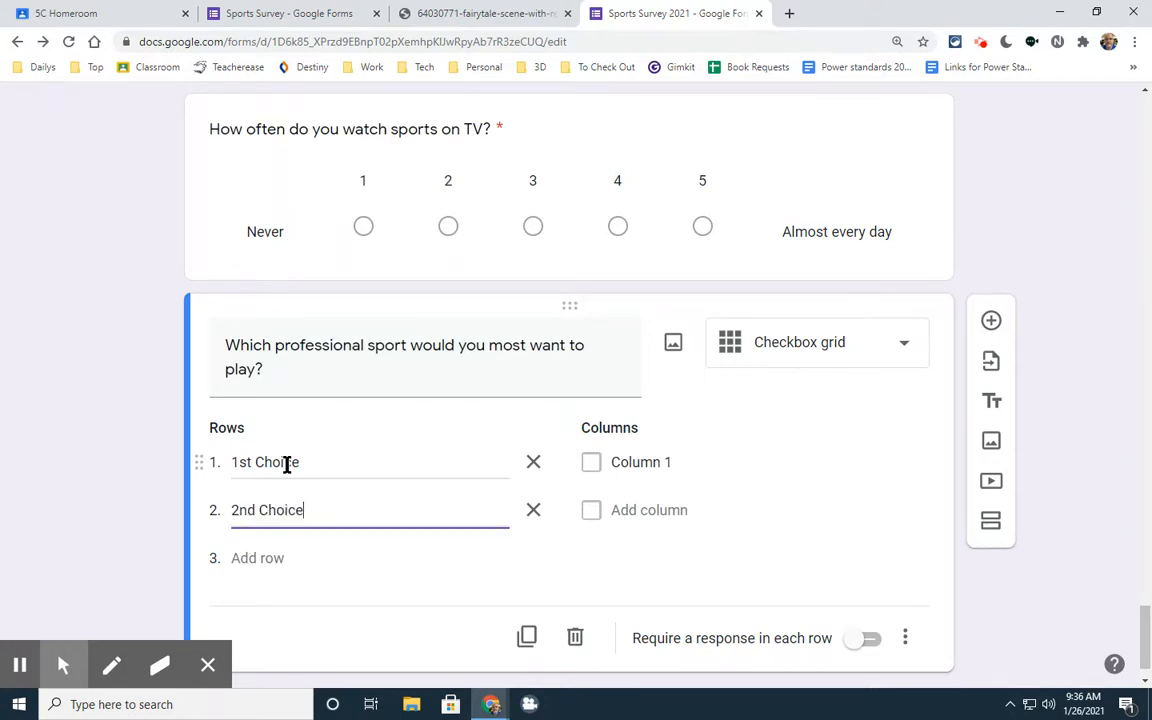
pyautogui.write('nd Choice')
pyautogui.press('Return')
pyautogui.write('3r')
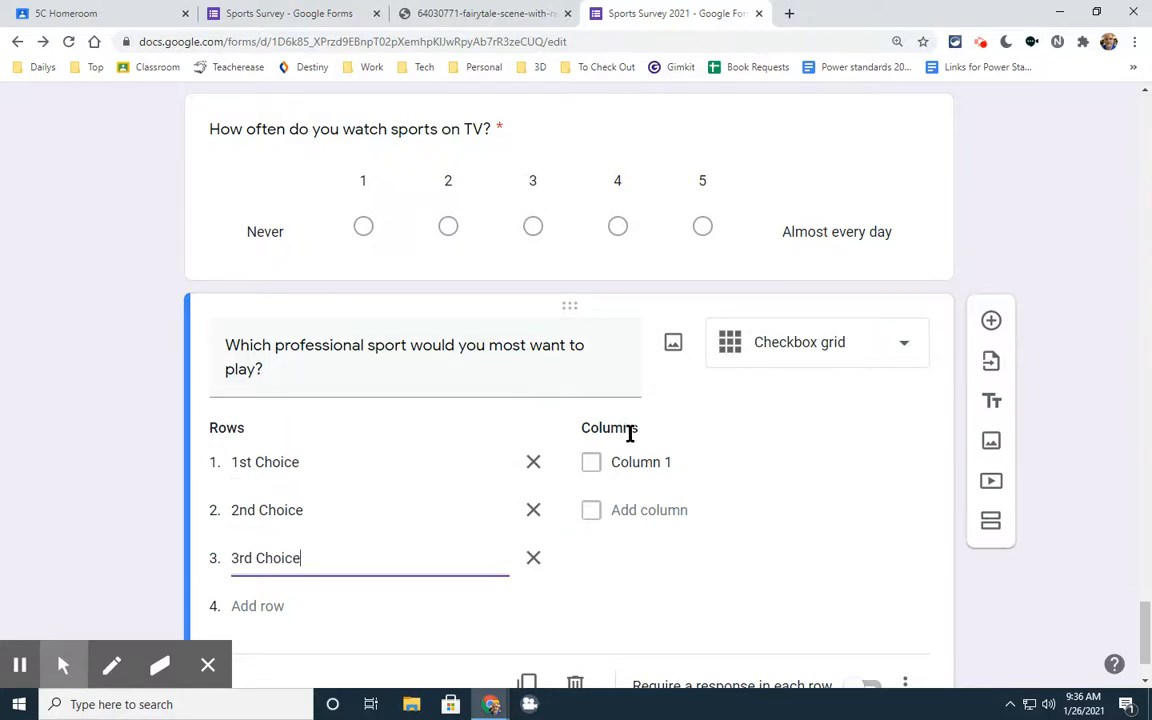
# Enter Baseball, Basketball, Football and Hockey as the first four columns of the checkbox grid.
pyautogui.click(640, 463)
pyautogui.write('Ba')
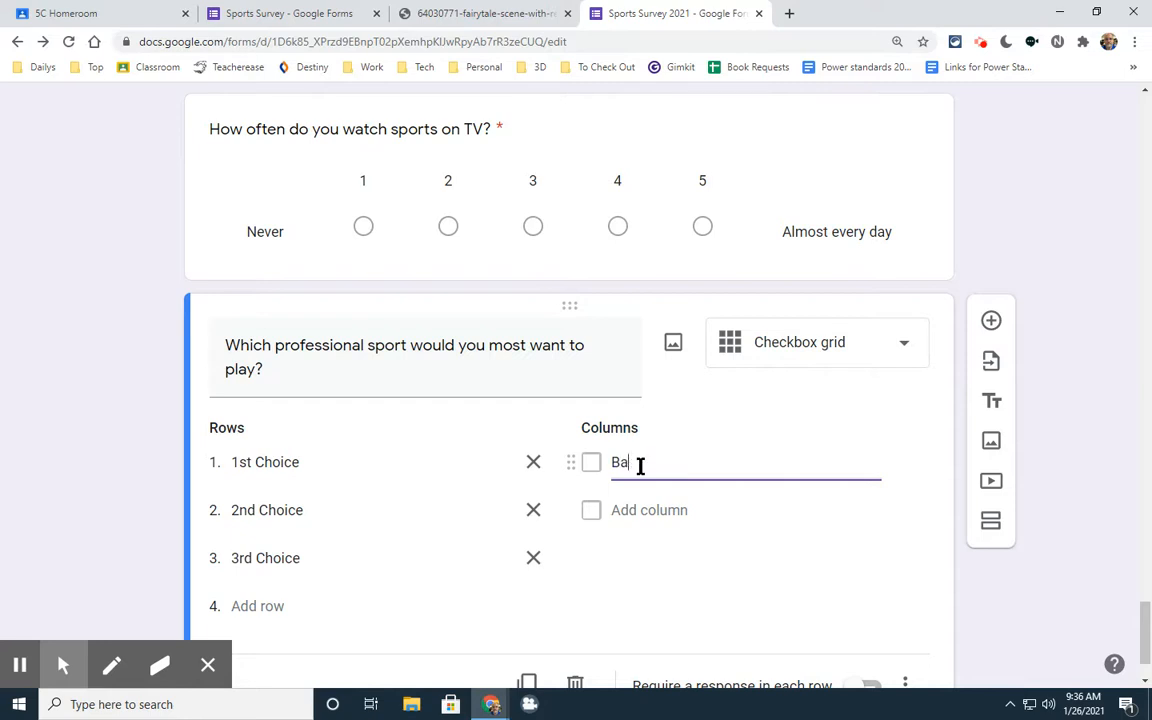
pyautogui.write('seball')
pyautogui.press('Return')
pyautogui.write('Basketball')
pyautogui.press('Return')
pyautogui.write('Football')
pyautogui.press('Return')
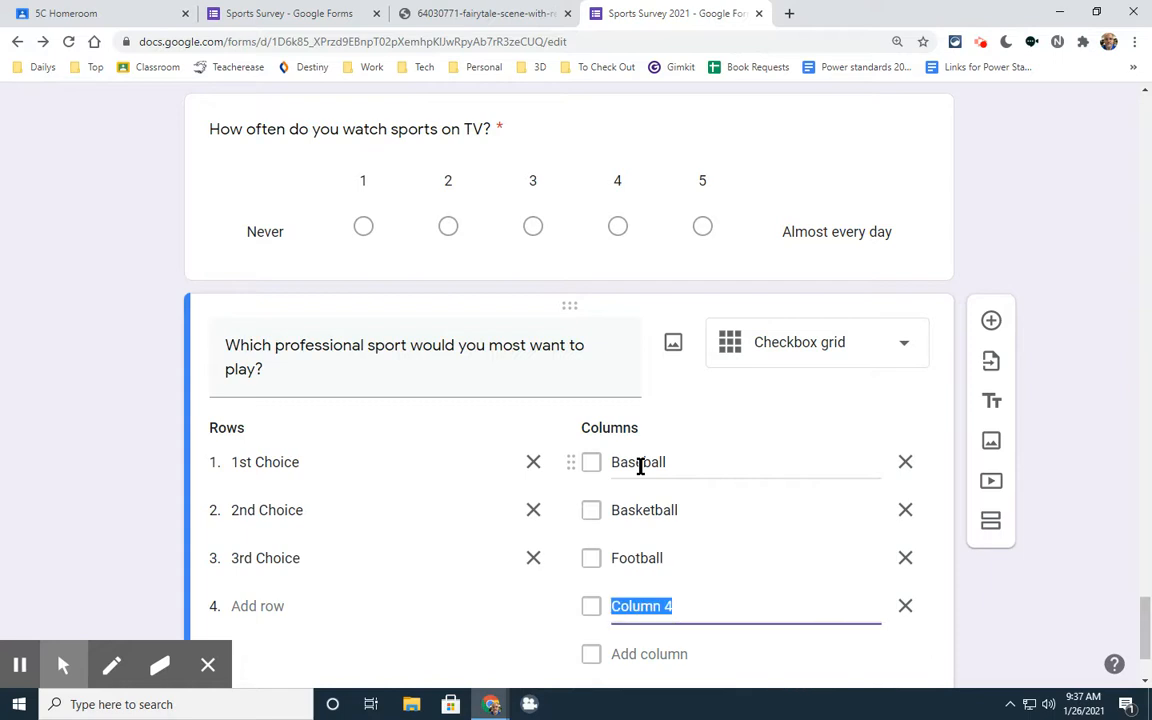
pyautogui.write('Hockey')
pyautogui.press('Return')
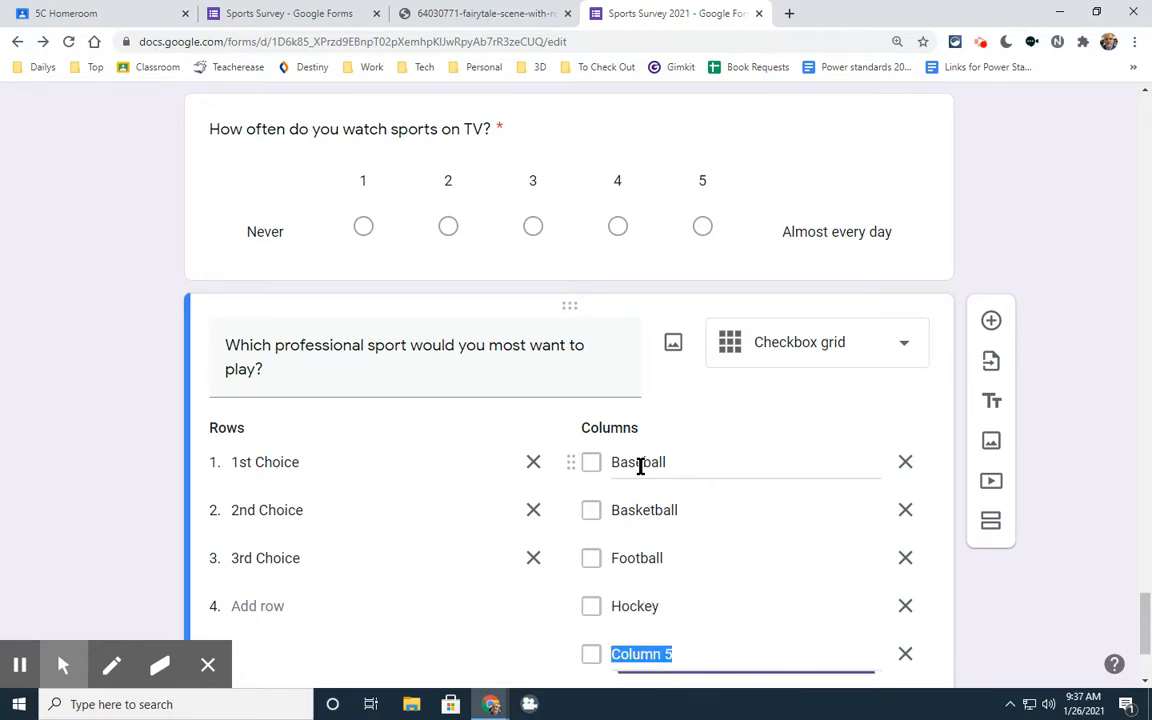
# Continue the grid's columns with Soccer, Golf, Tennis, Fishing and E-sports.
pyautogui.write('Soccer')
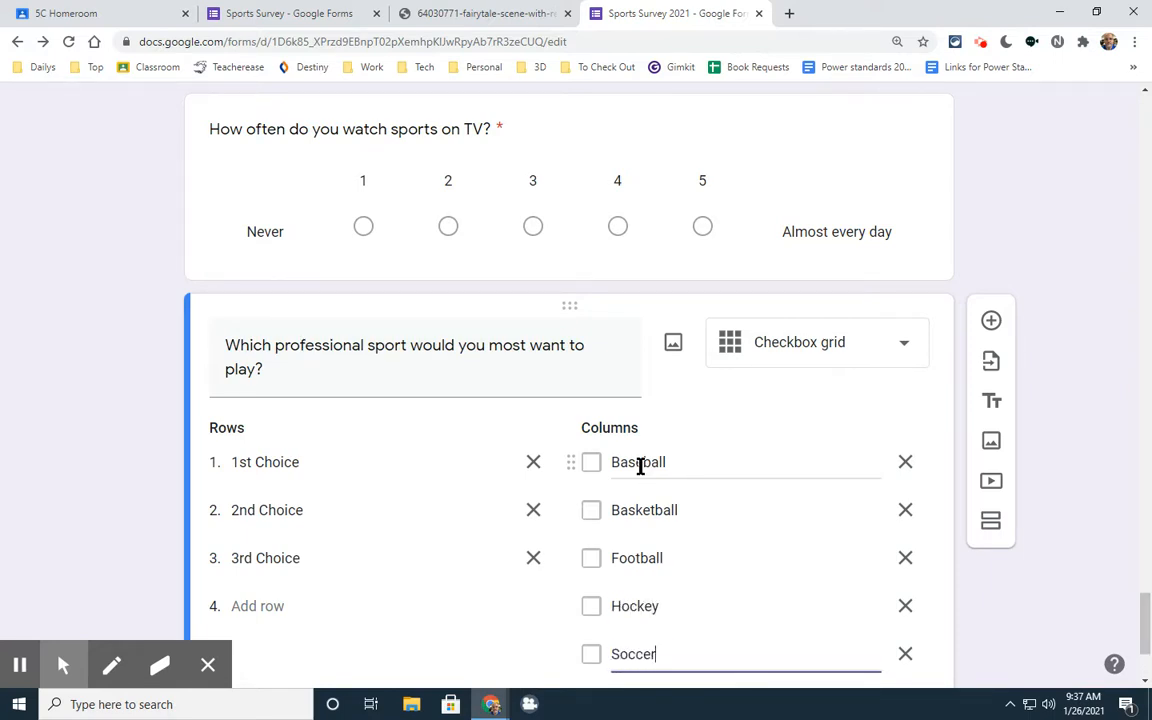
pyautogui.press('Return')
pyautogui.write('Golf')
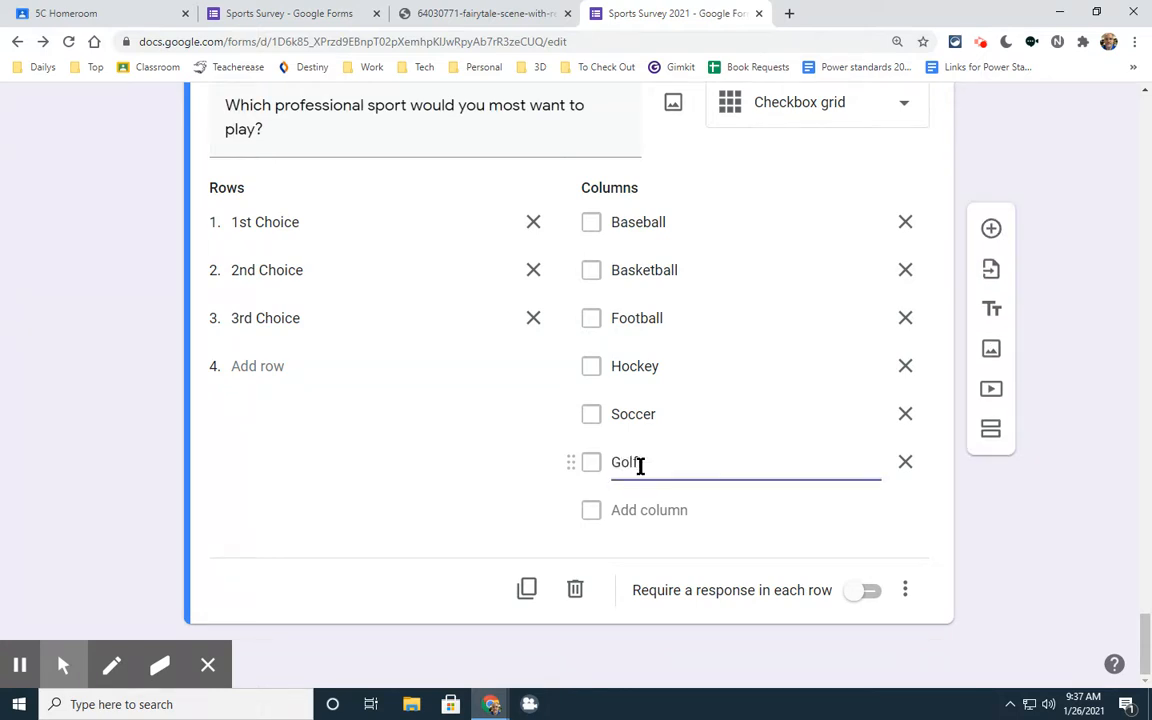
pyautogui.press('Return')
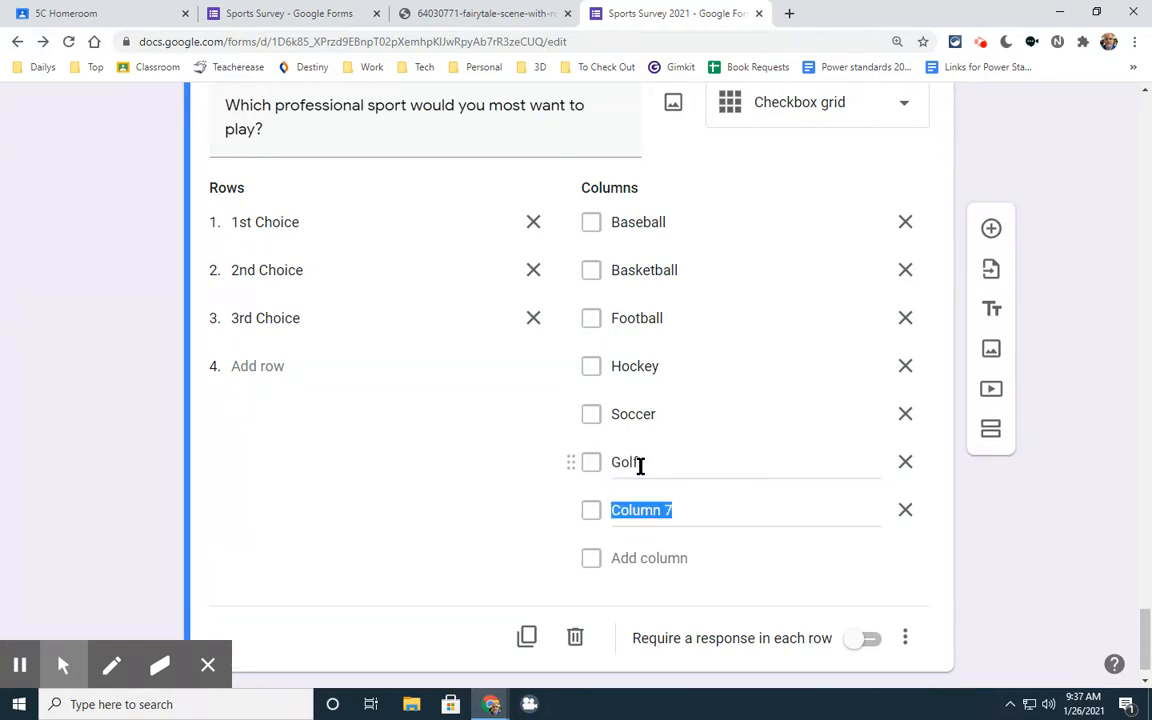
pyautogui.write('Tennis')
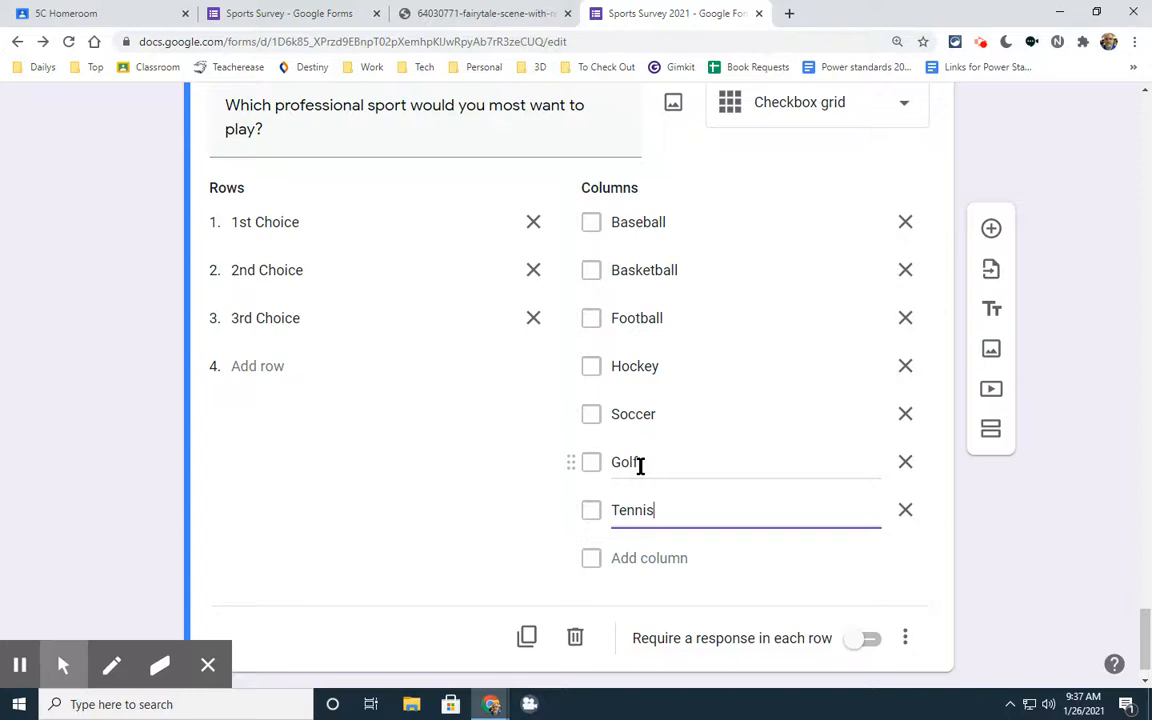
pyautogui.press('Return')
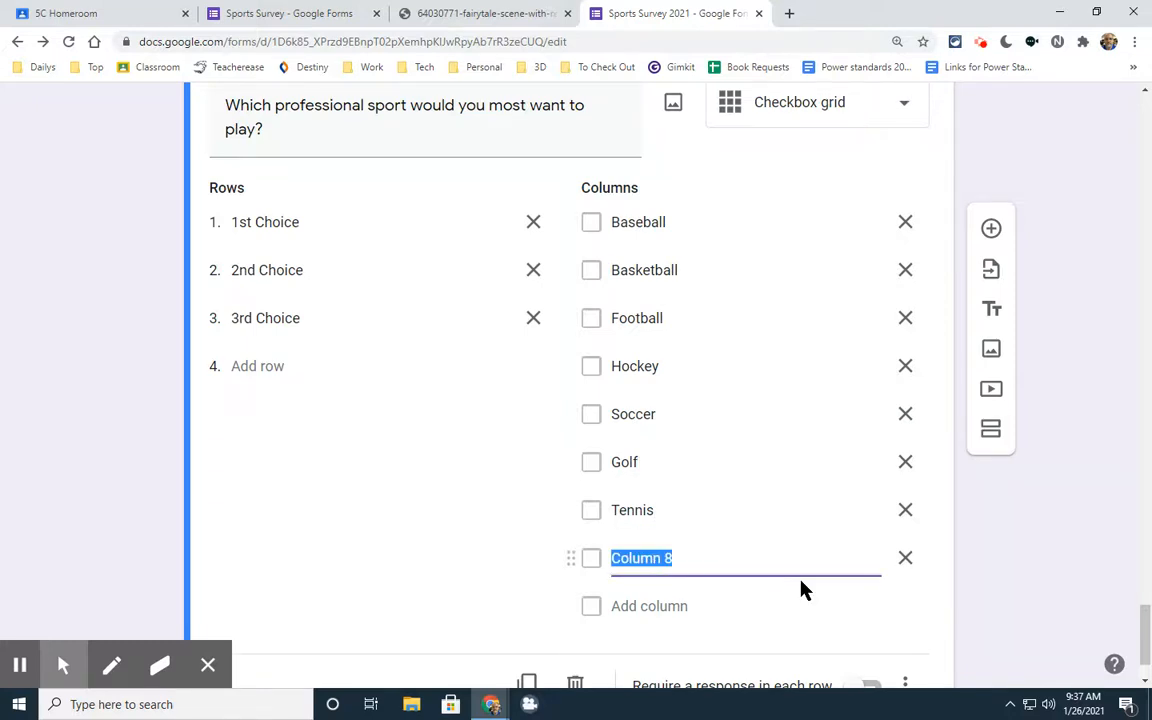
pyautogui.write('Fishing')
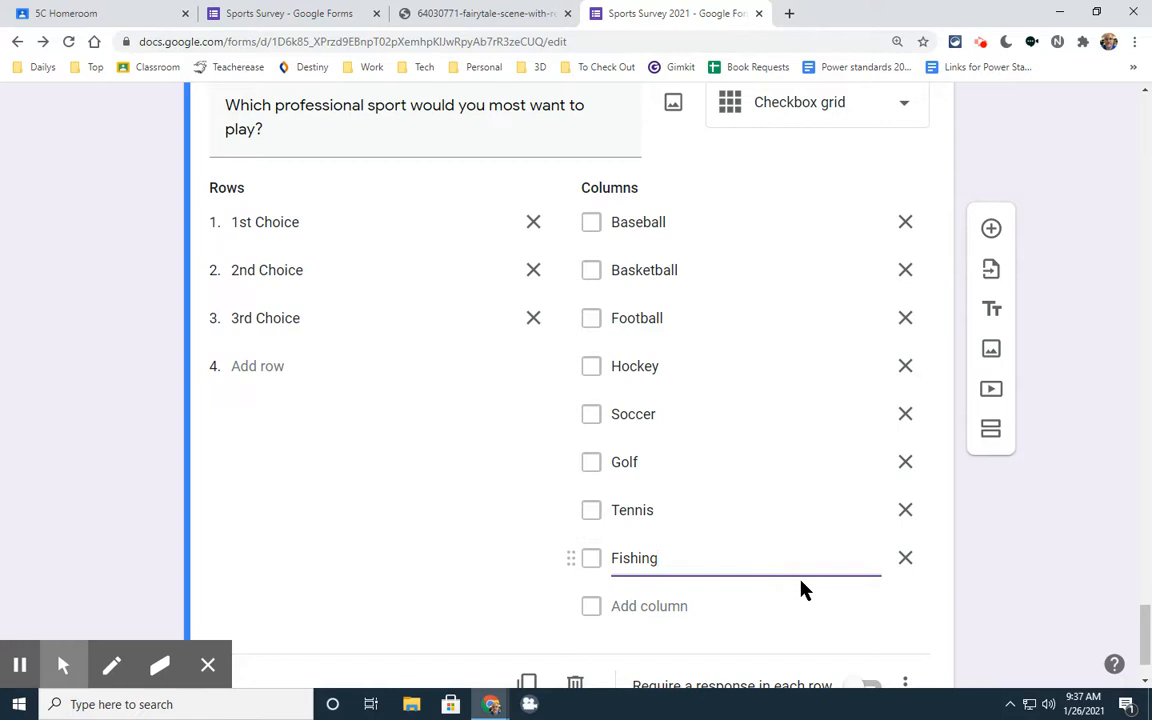
pyautogui.press('Return')
pyautogui.write('E-sports')
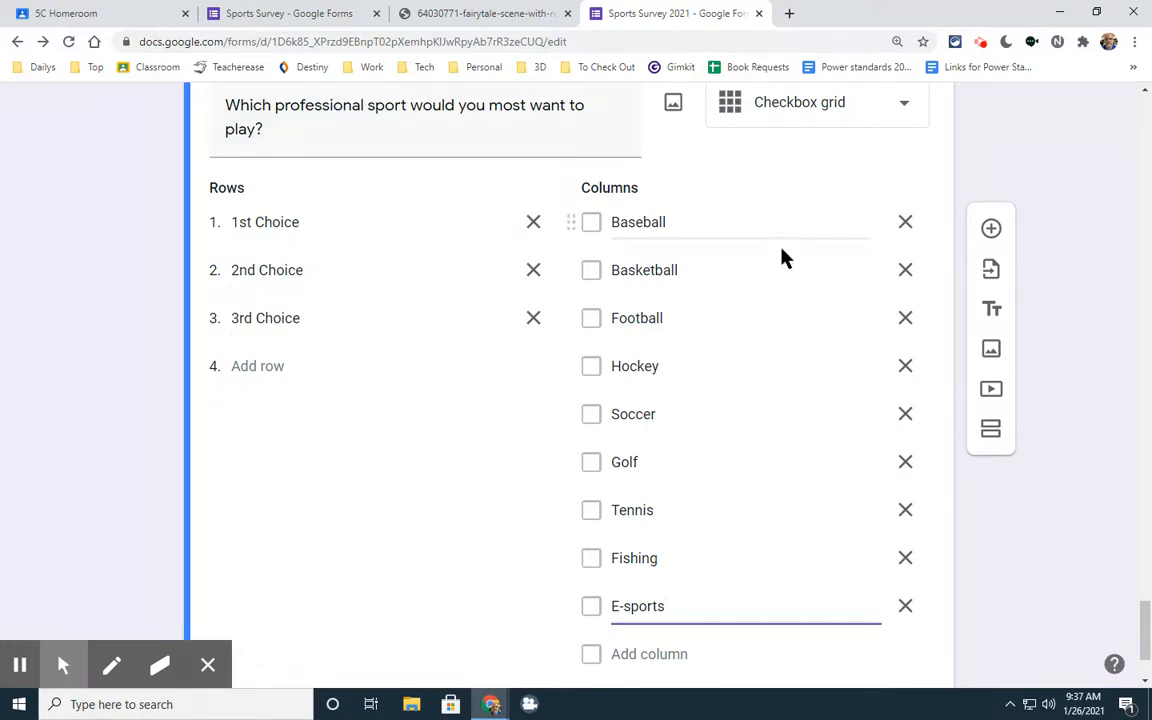
# Require a response in each row of the checkbox grid and check its additional options without choosing any.
pyautogui.scroll(-2, 401, 368)
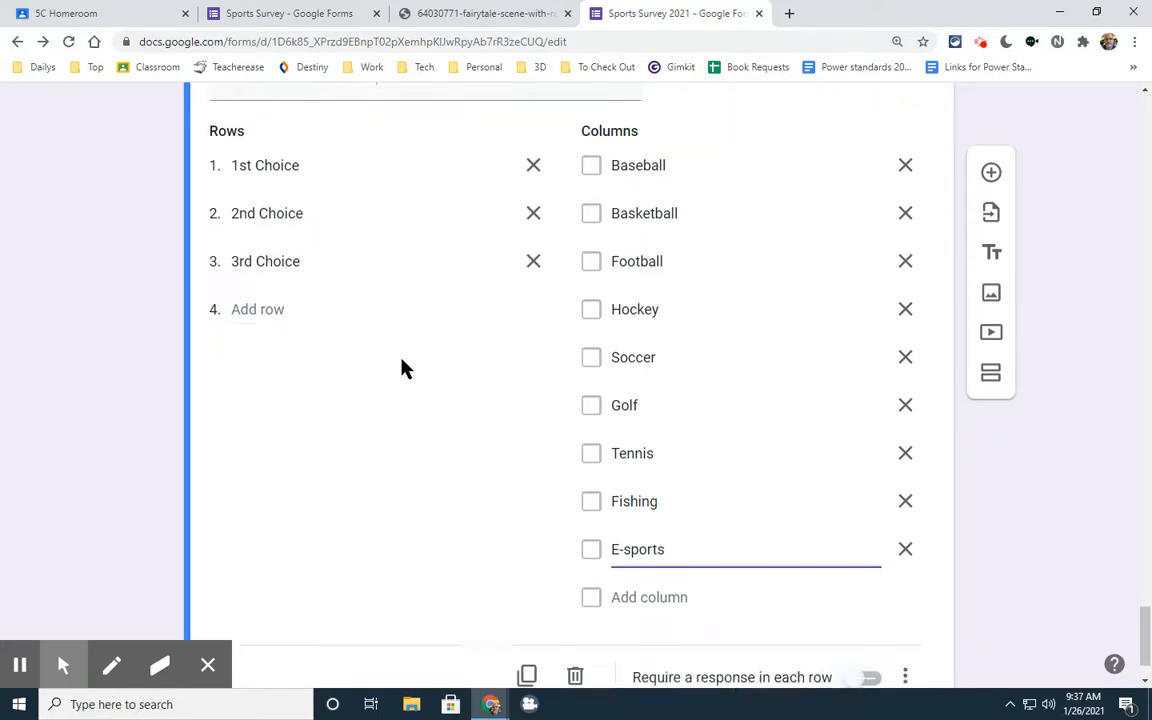
pyautogui.scroll(2, 278, 252)
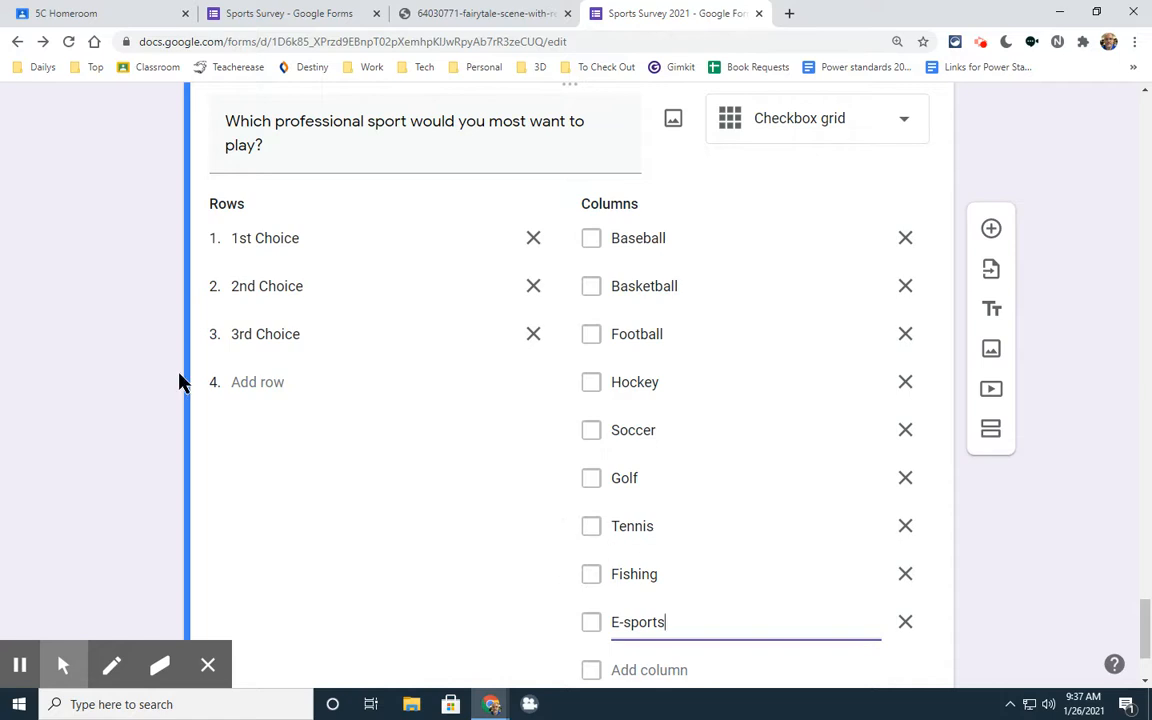
pyautogui.scroll(-3, 823, 553)
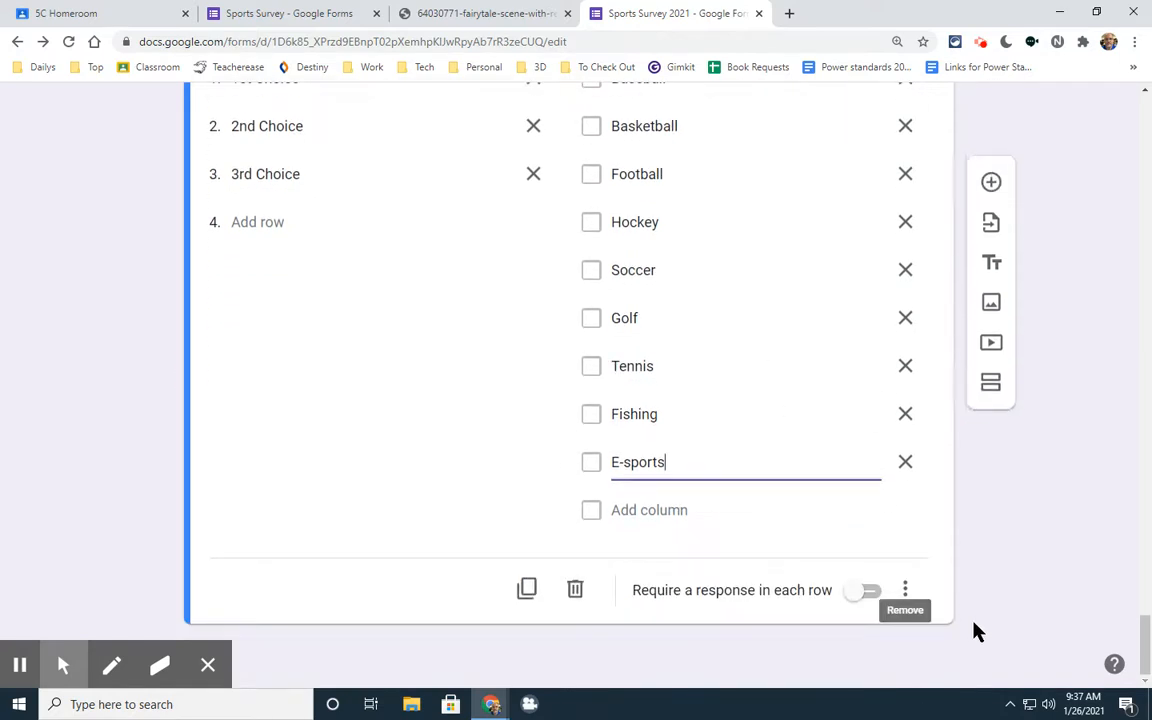
pyautogui.click(868, 592)
pyautogui.click(903, 591)
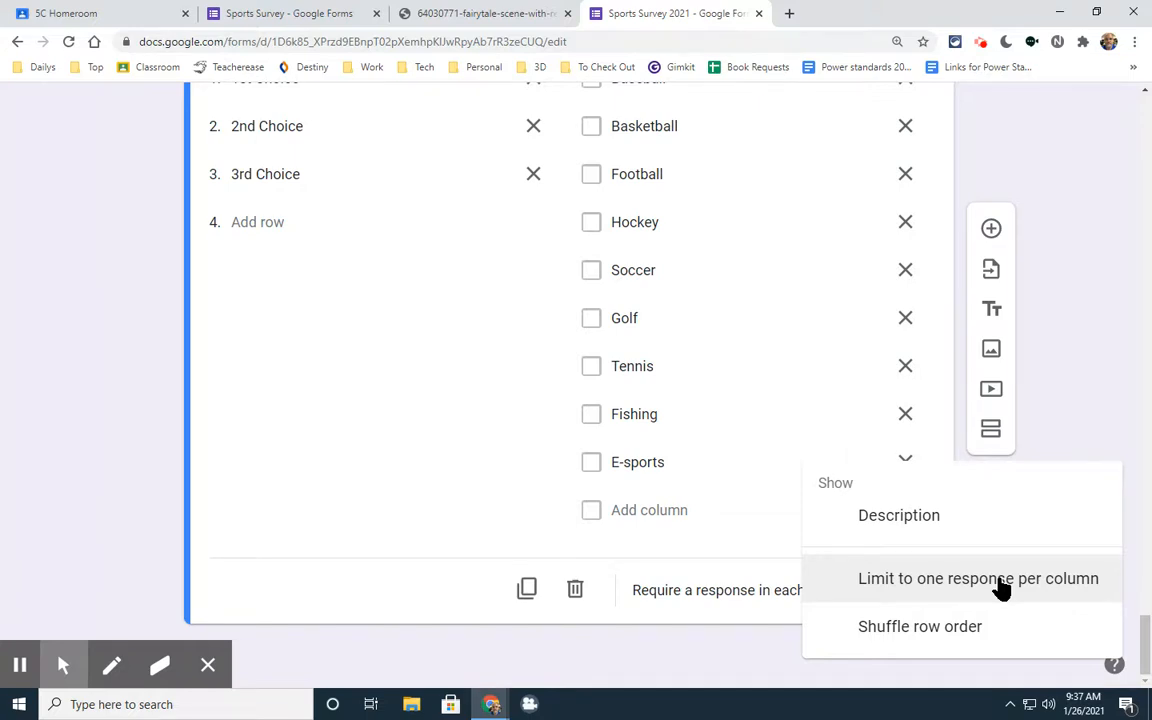
pyautogui.click(505, 535)
pyautogui.scroll(4, 330, 525)
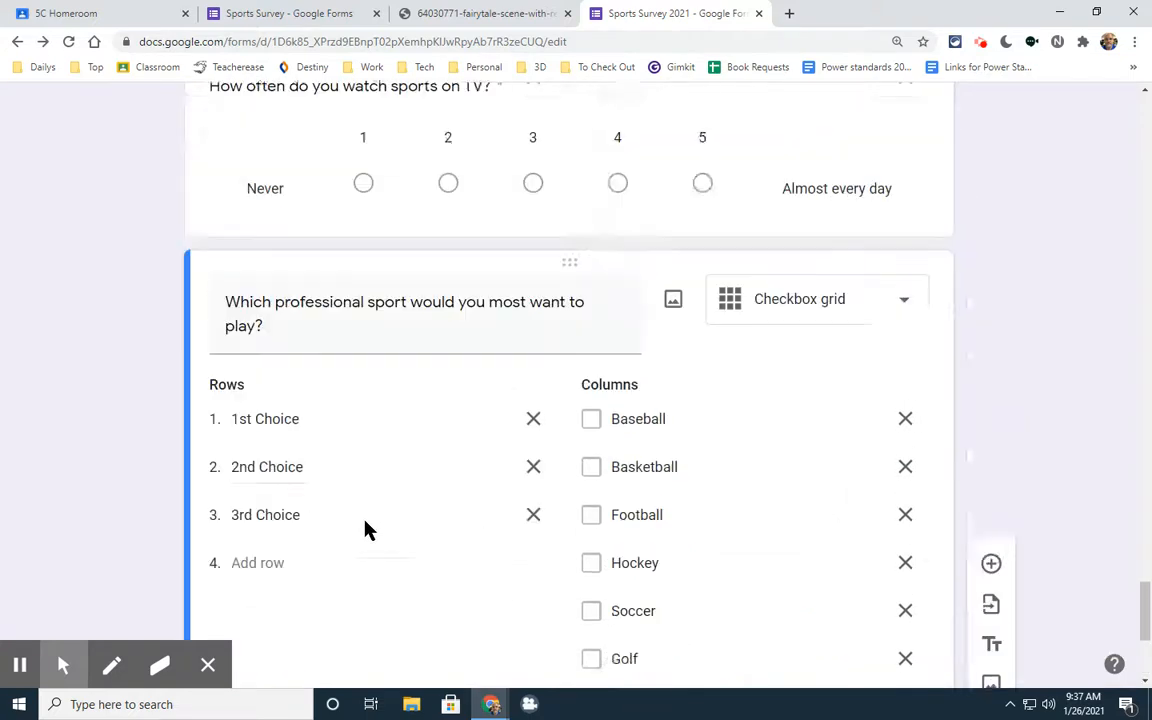
pyautogui.scroll(-2, 473, 489)
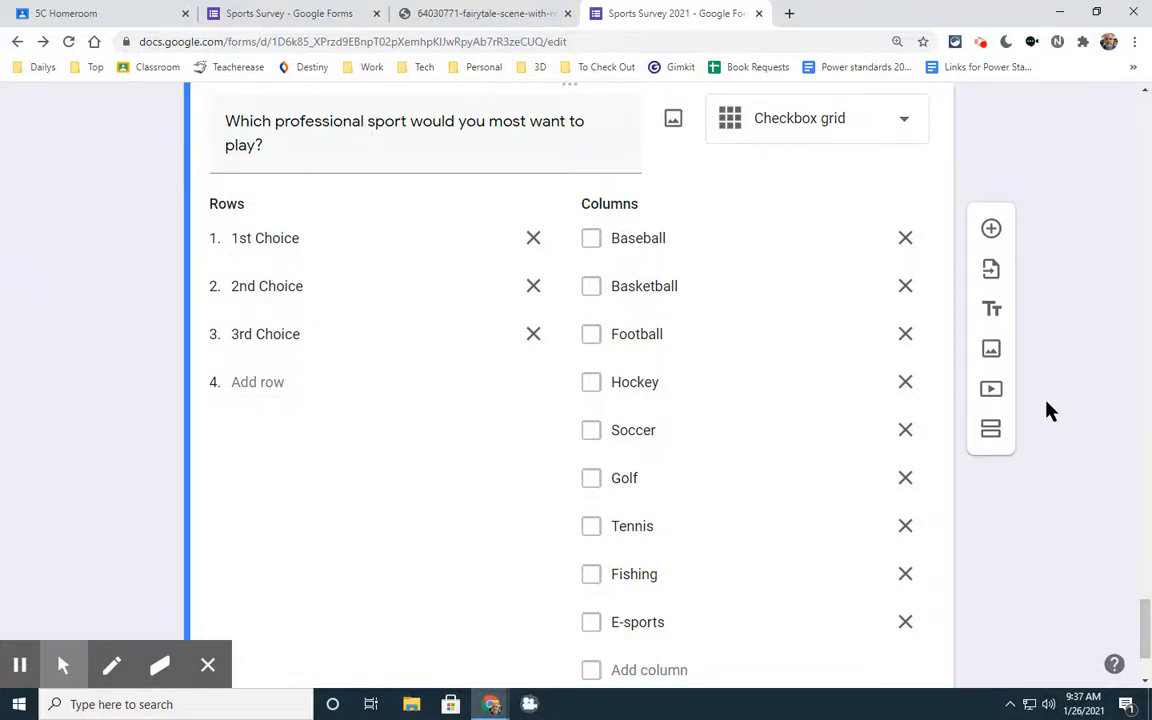
pyautogui.scroll(-2, 1067, 449)
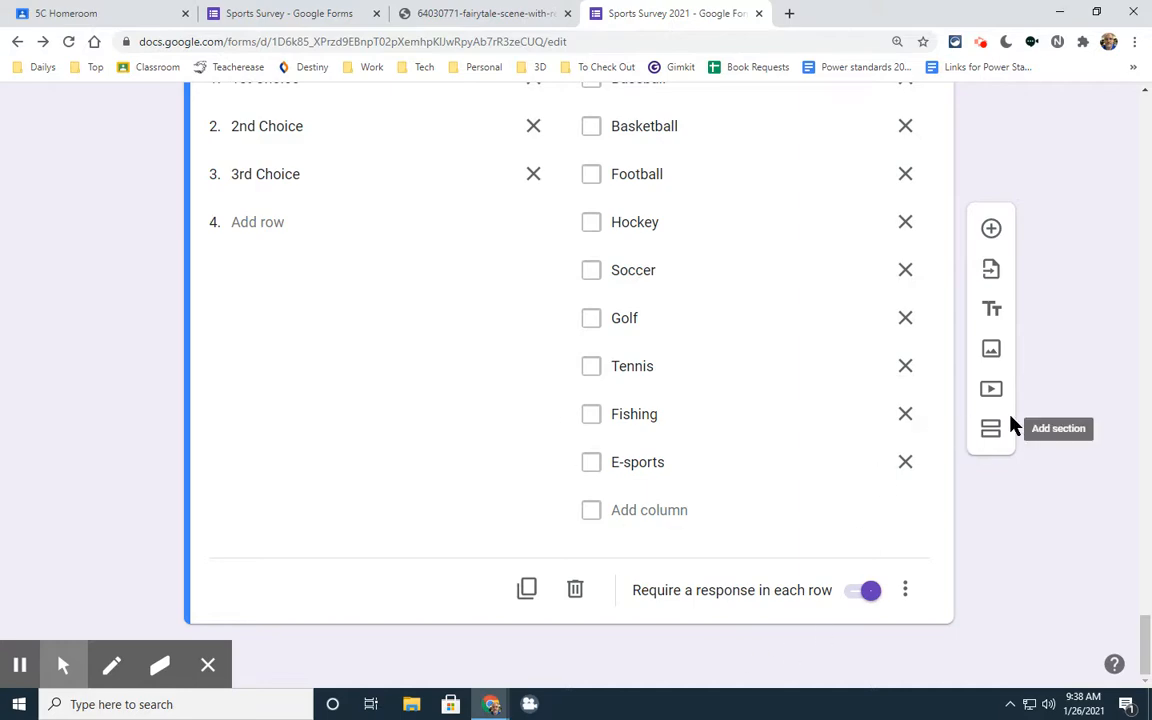
# Review which section each option of the favorite-sport dropdown in section 1 leads to.
pyautogui.scroll(1, 330, 312)
pyautogui.scroll(4, 330, 312)
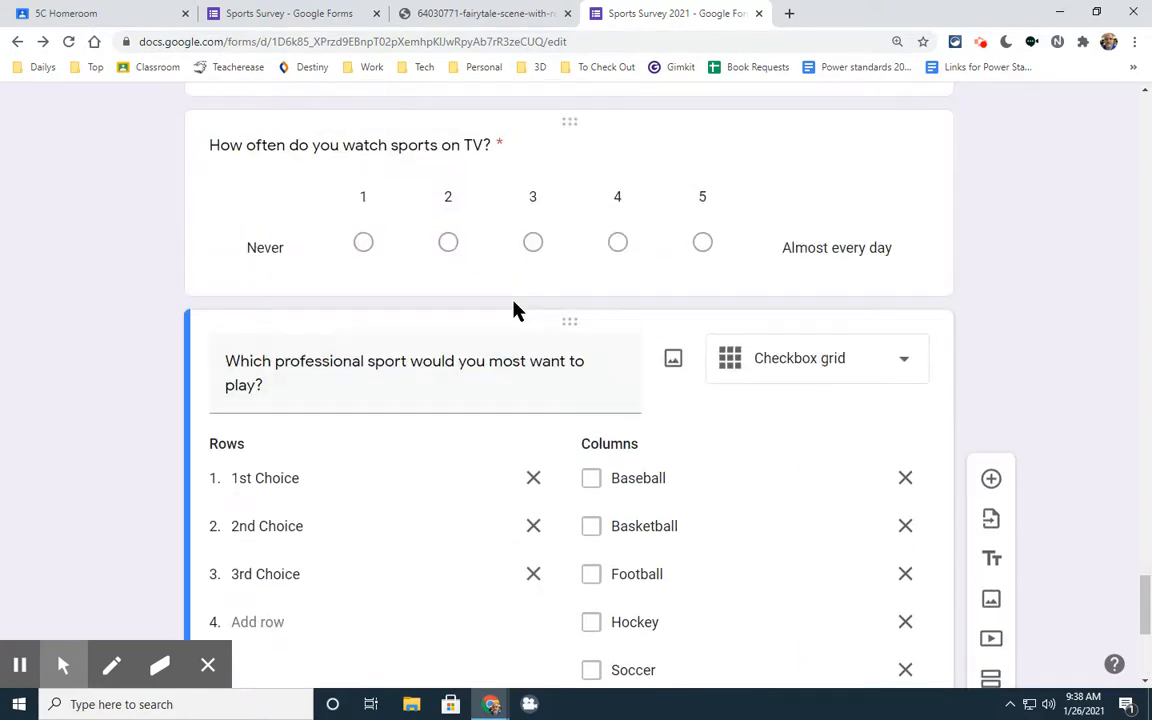
pyautogui.scroll(5, 208, 293)
pyautogui.scroll(20, 576, 352)
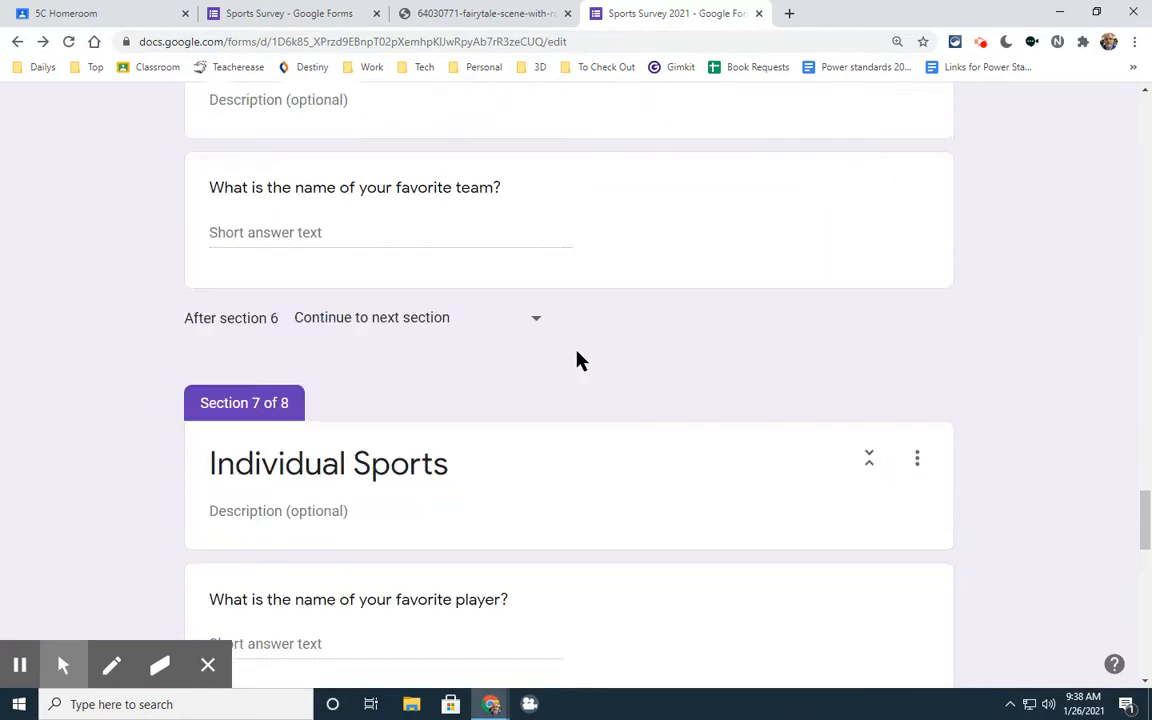
pyautogui.scroll(7, 576, 352)
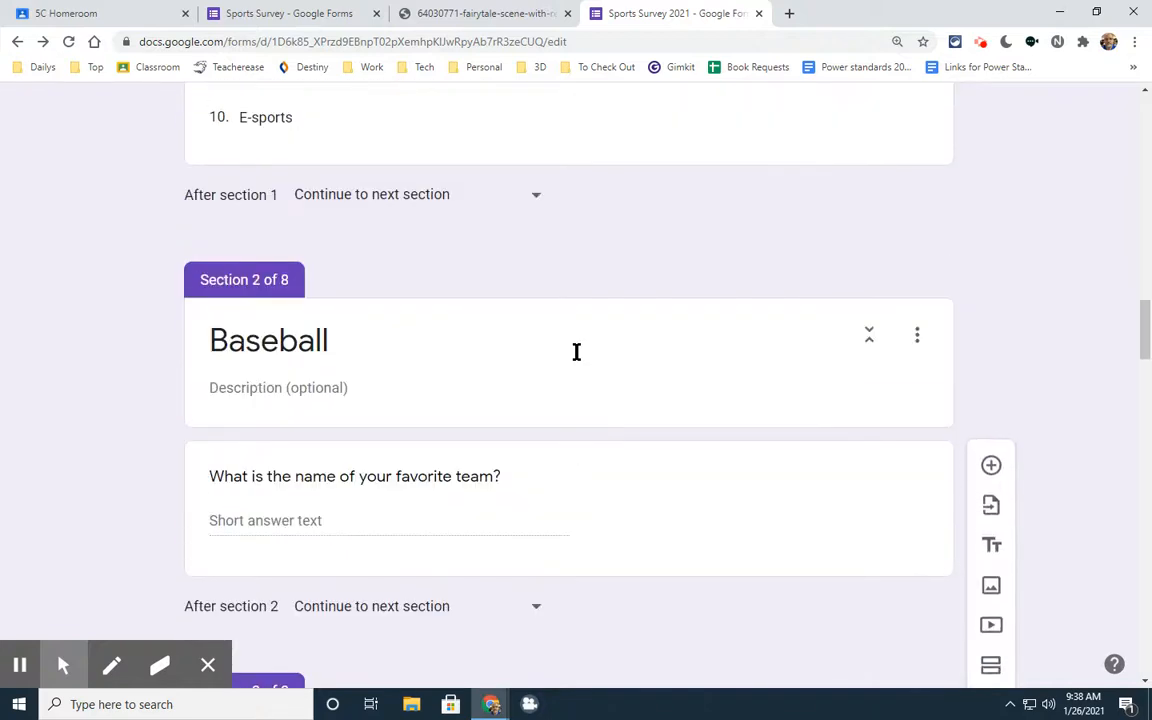
pyautogui.scroll(-3, 576, 352)
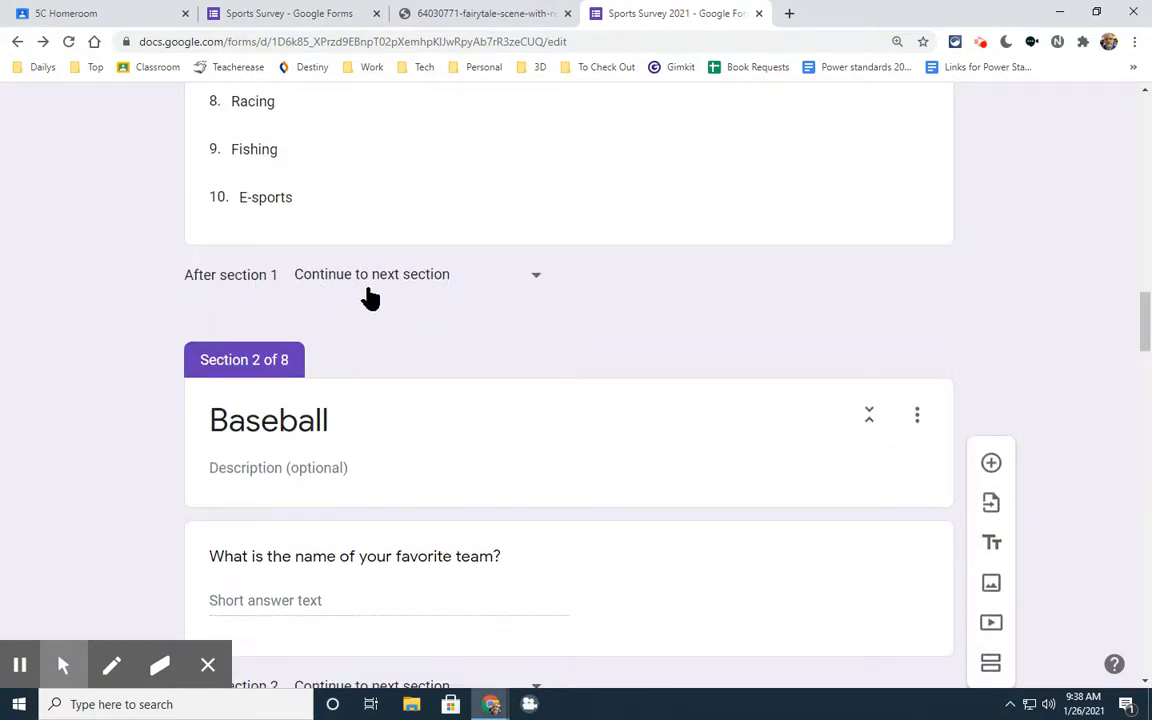
pyautogui.scroll(3, 452, 241)
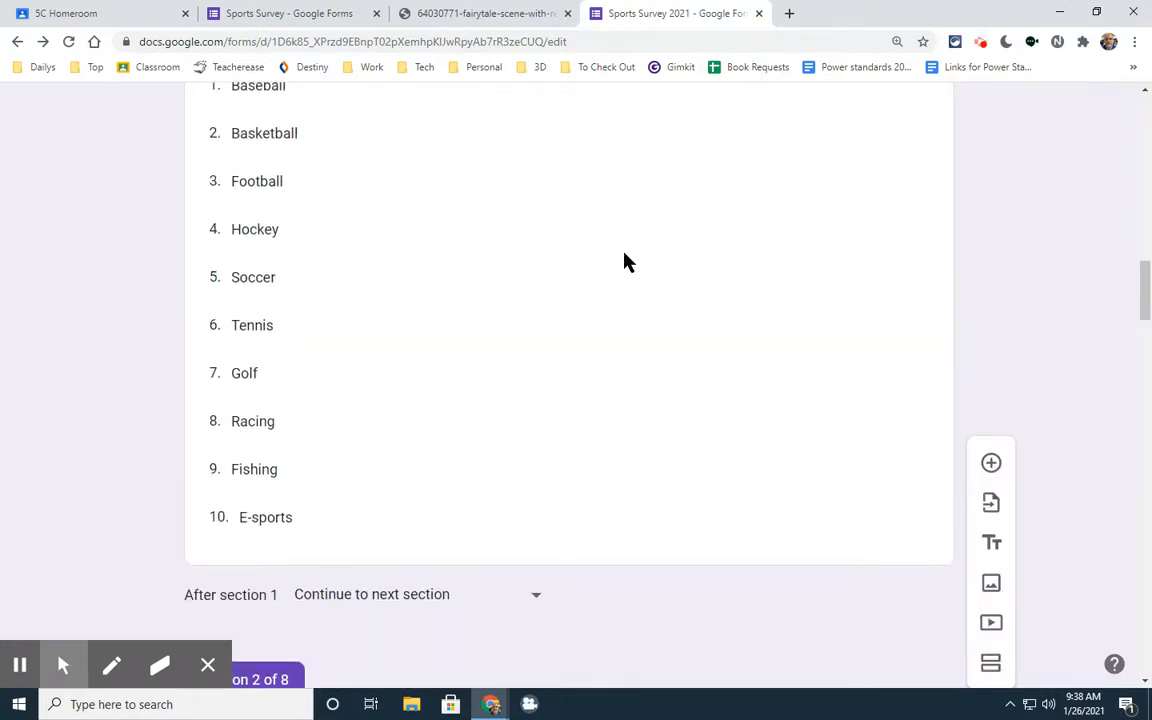
pyautogui.click(218, 256)
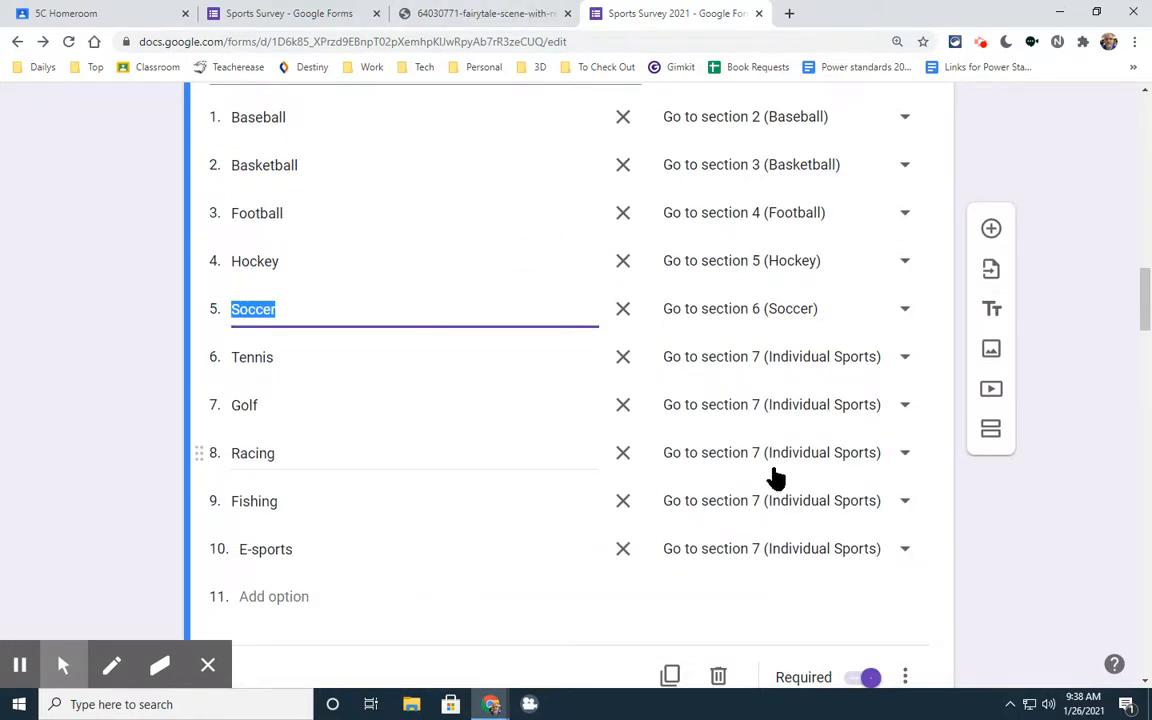
# Set the Baseball and Basketball sections to go to section 8 (Last Questions) when completed.
pyautogui.scroll(-9, 776, 478)
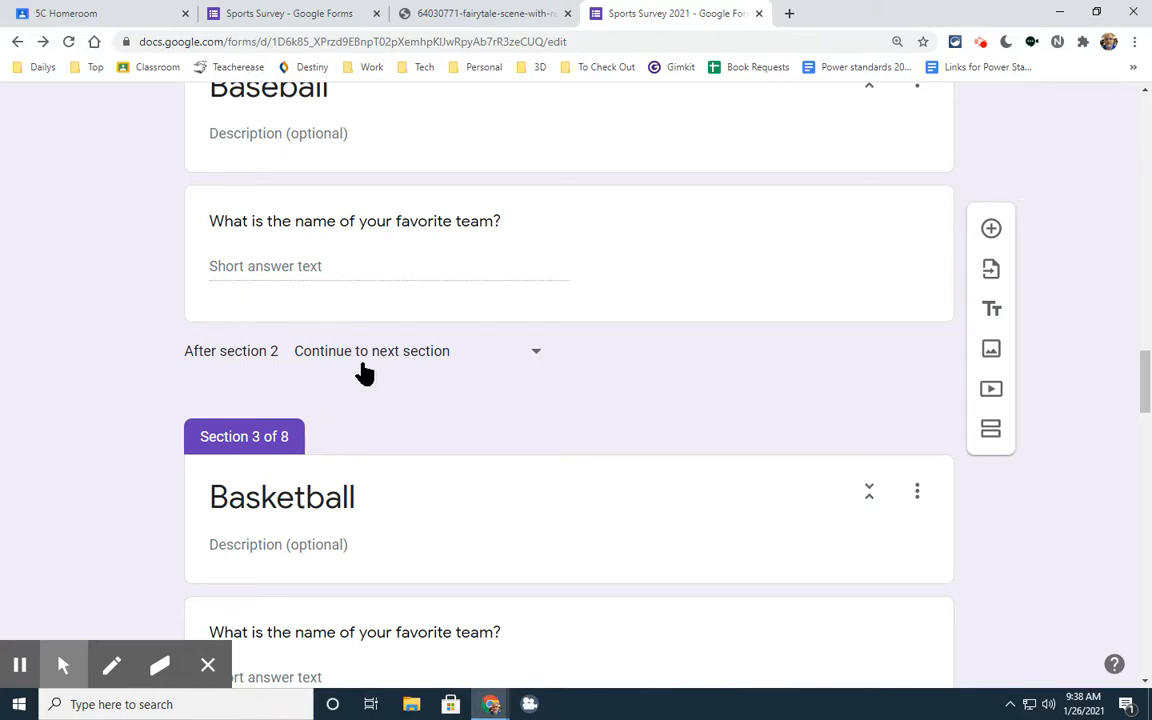
pyautogui.click(535, 358)
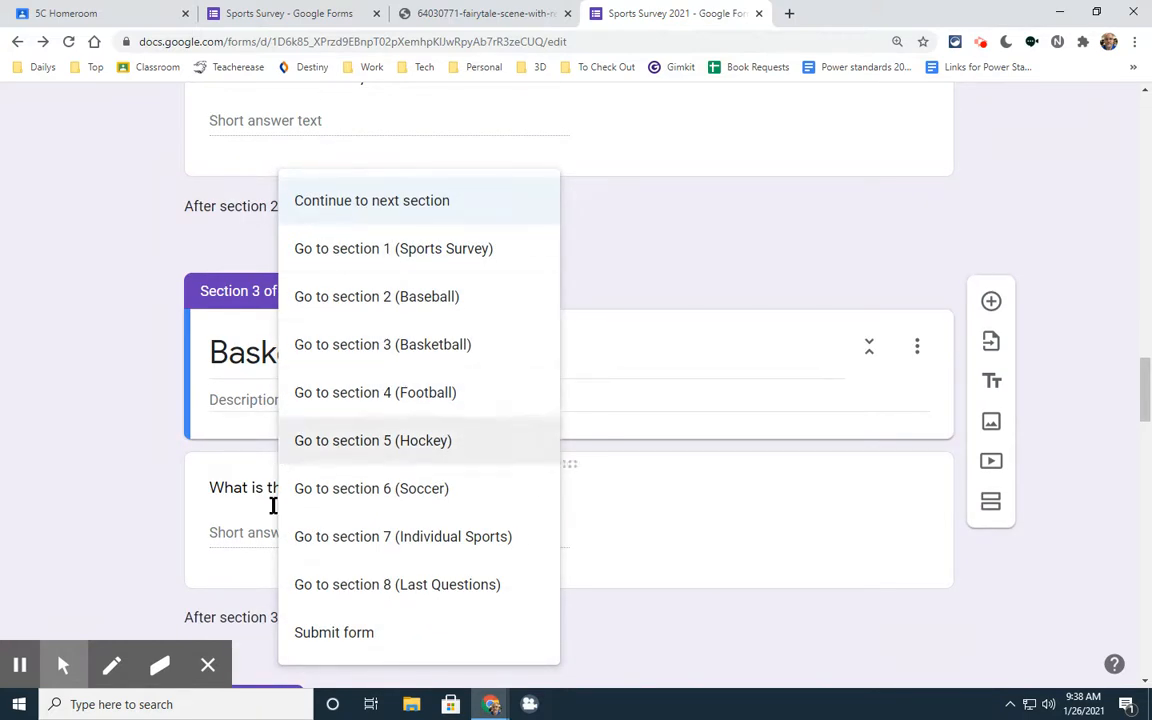
pyautogui.click(355, 591)
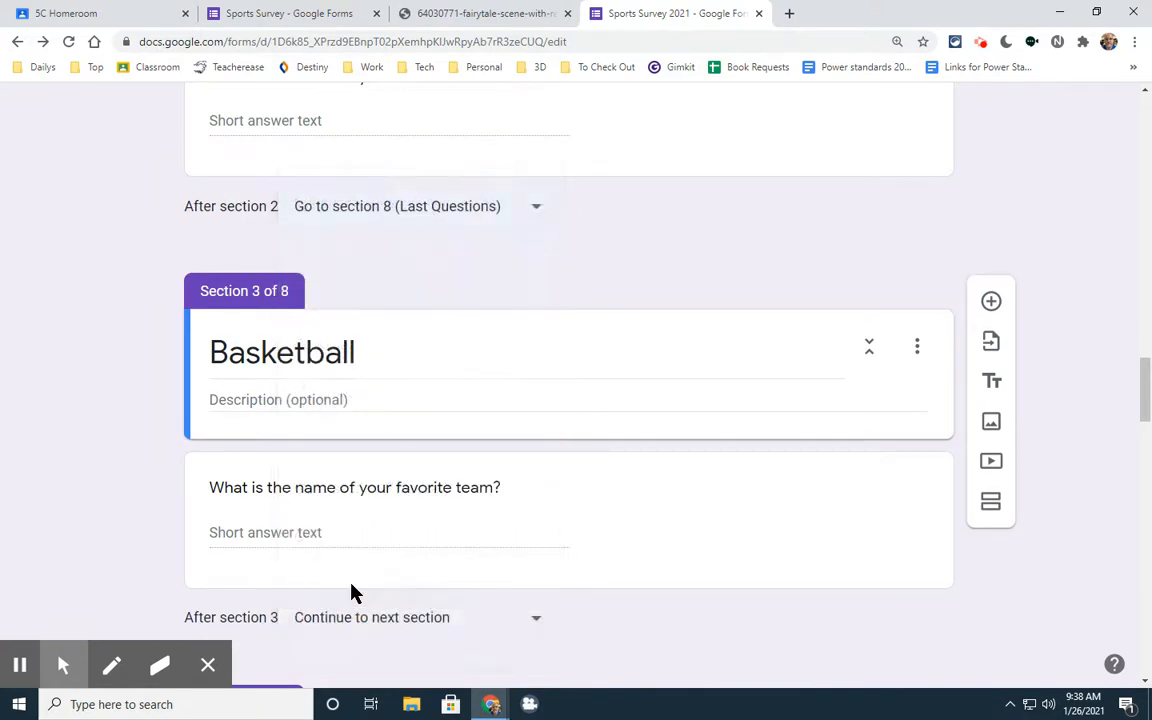
pyautogui.scroll(-3, 41, 303)
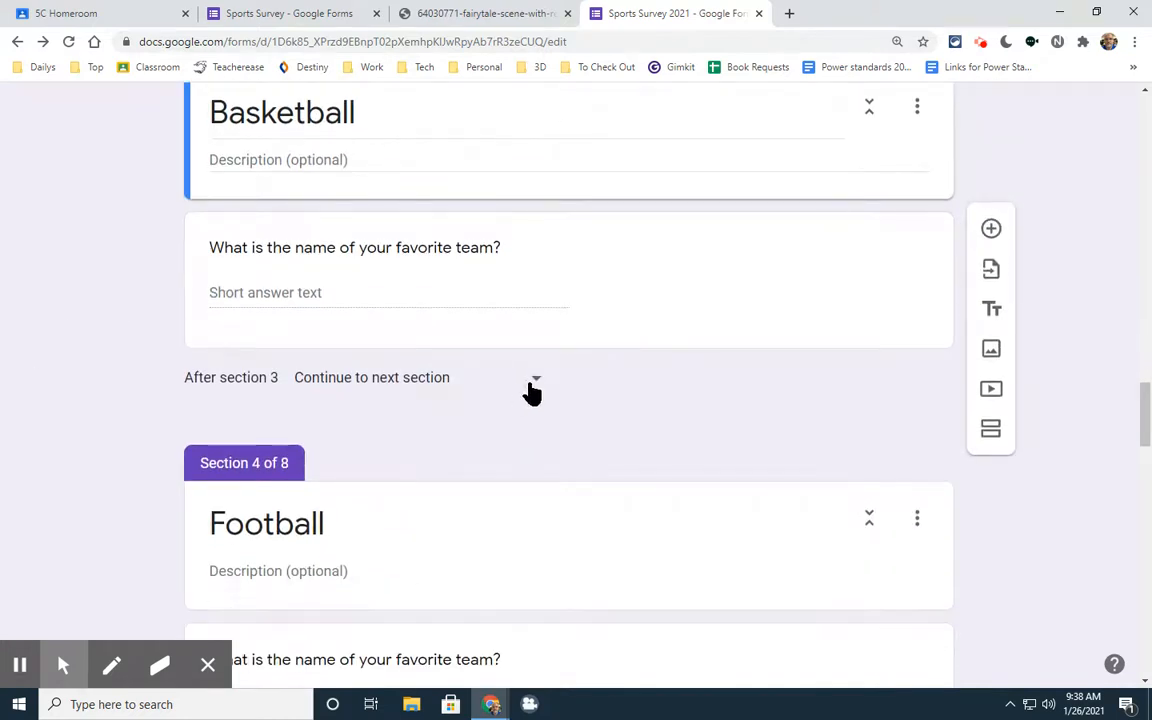
pyautogui.click(532, 390)
pyautogui.click(355, 592)
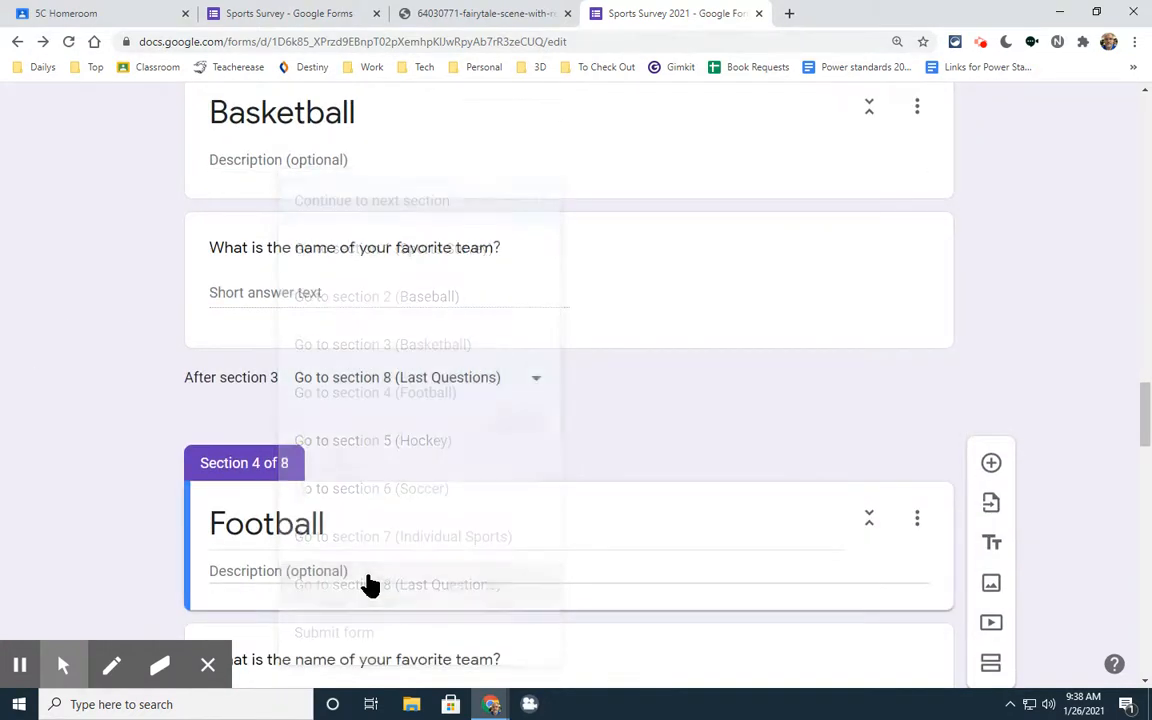
# Make the Football and Hockey sections continue to section 8 (Last Questions) instead of the following section.
pyautogui.scroll(-3, 363, 584)
pyautogui.click(409, 472)
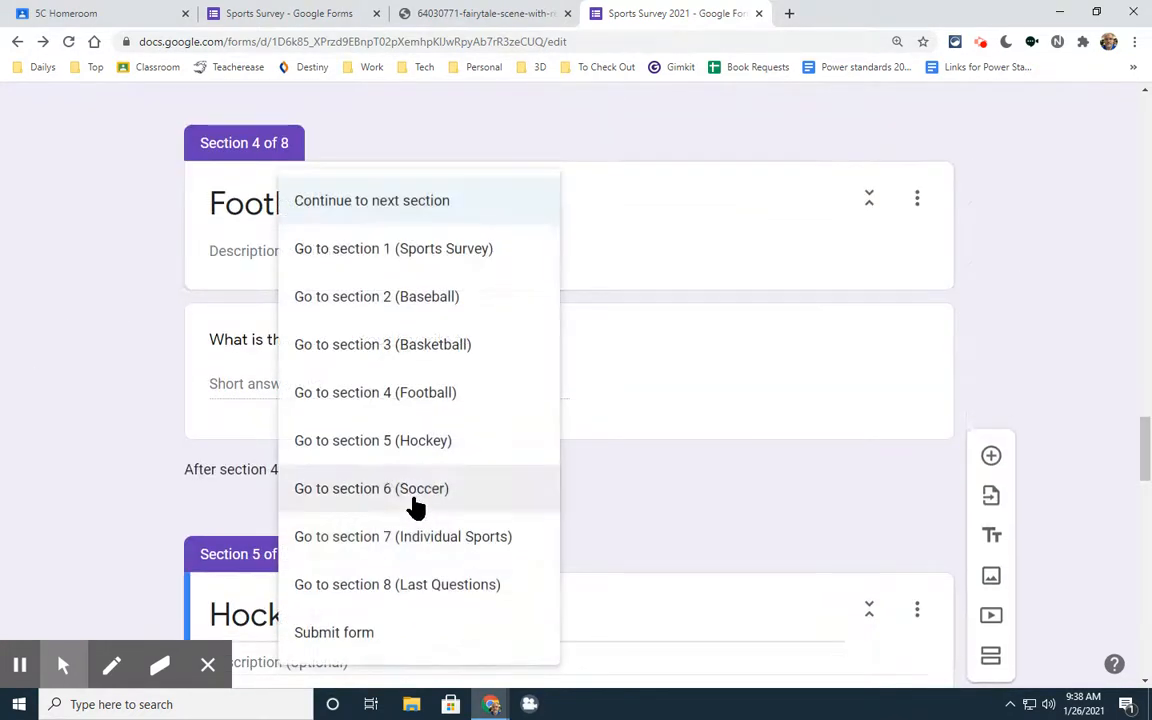
pyautogui.click(363, 594)
pyautogui.scroll(-3, 385, 550)
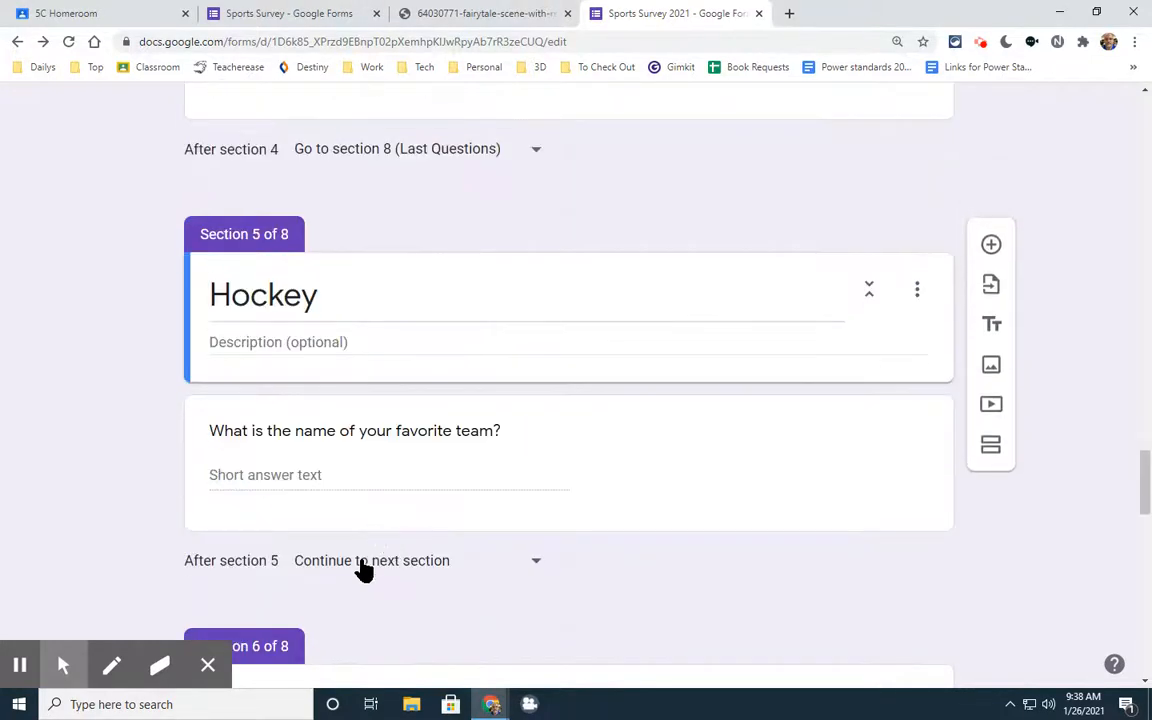
pyautogui.click(366, 566)
pyautogui.click(365, 588)
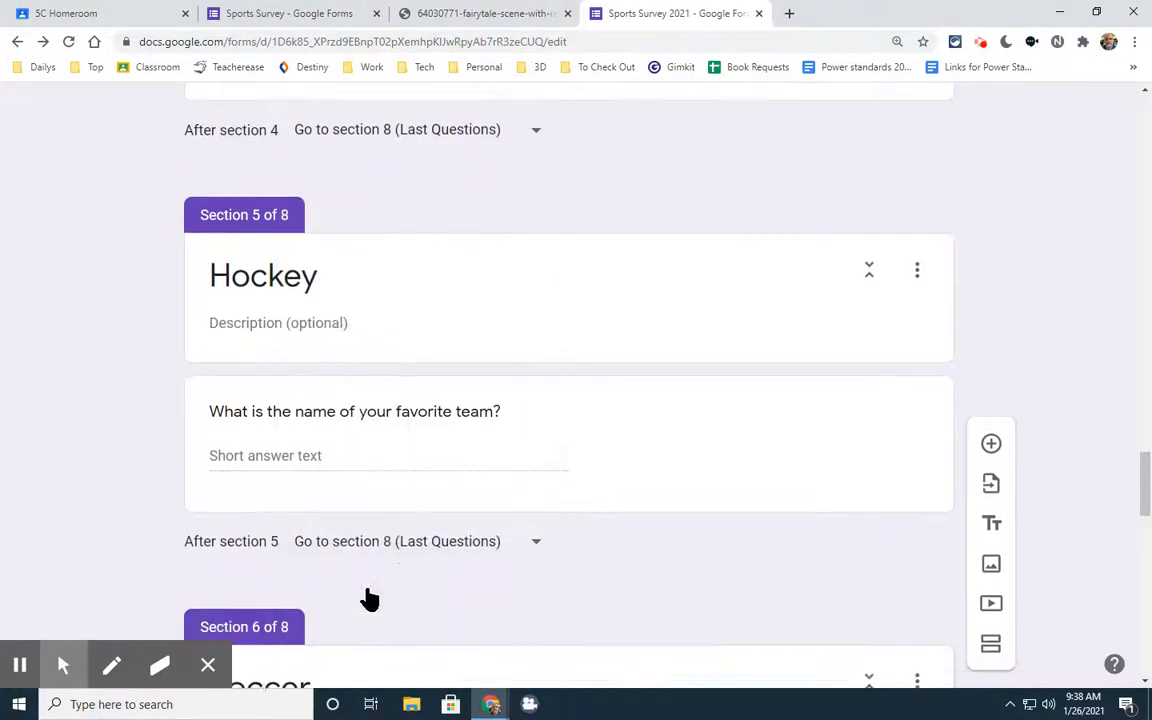
# Set the Soccer section to go to section 8 (Last Questions) when completed.
pyautogui.scroll(-3, 366, 590)
pyautogui.scroll(-3, 366, 590)
pyautogui.click(385, 411)
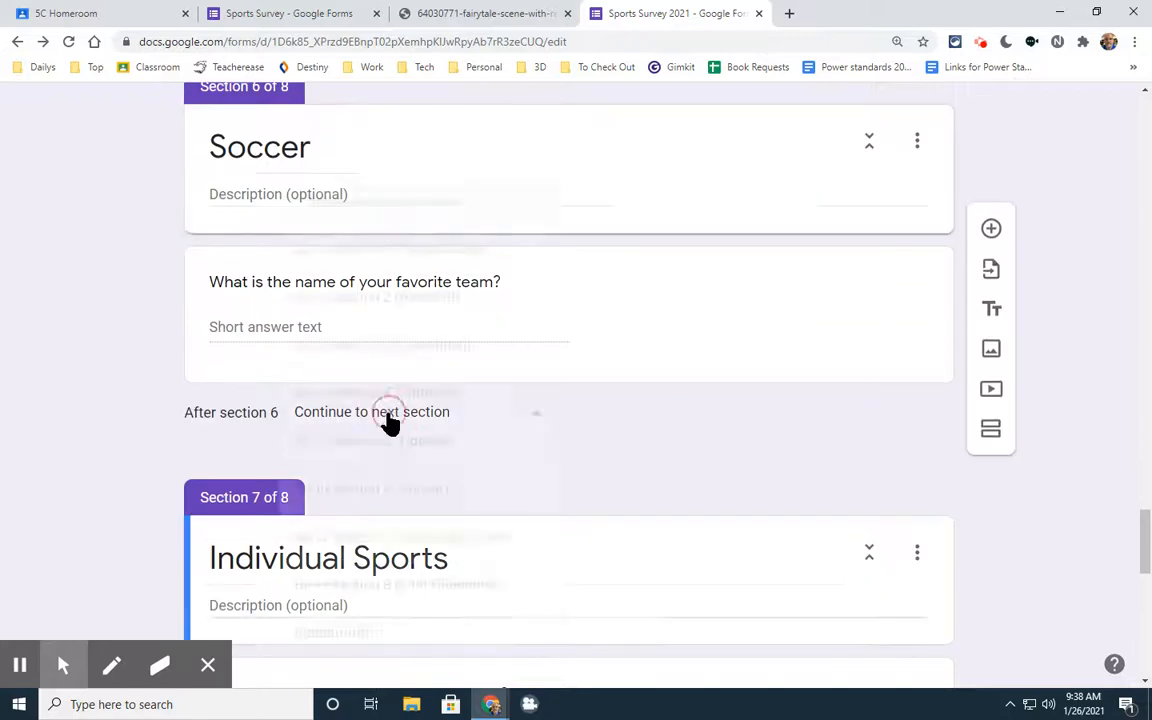
pyautogui.click(380, 584)
# Set the Individual Sports section to go explicitly to section 8 (Last Questions).
pyautogui.scroll(-3, 383, 550)
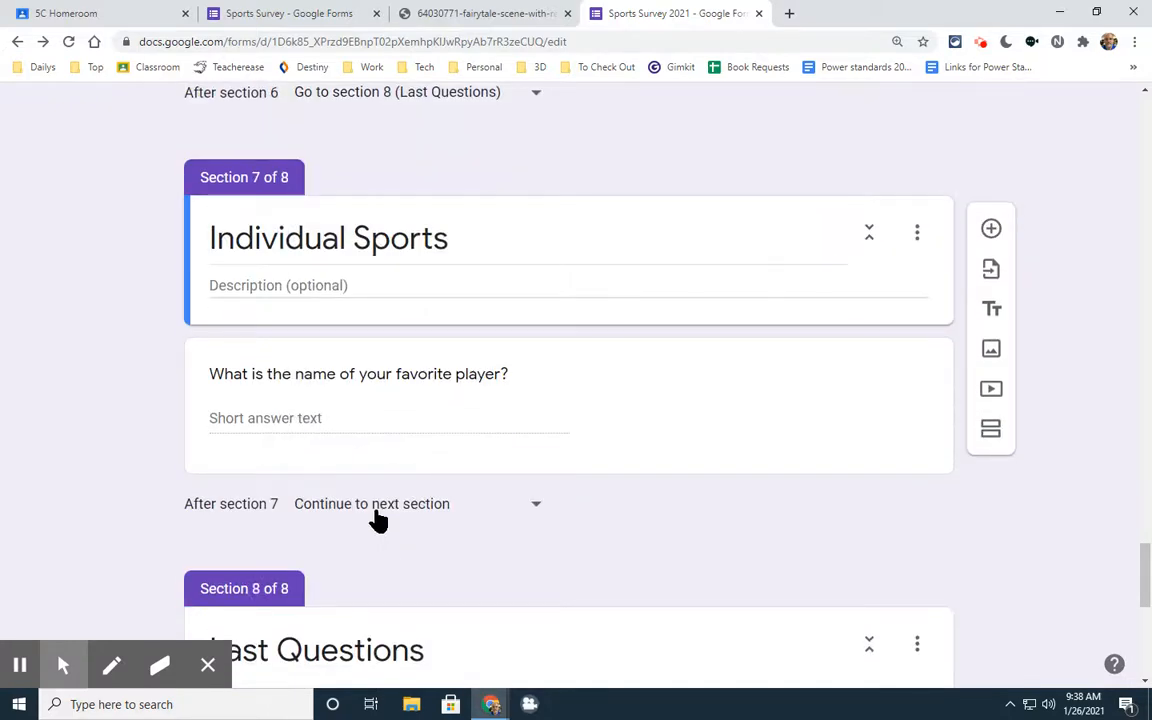
pyautogui.click(376, 518)
pyautogui.click(117, 520)
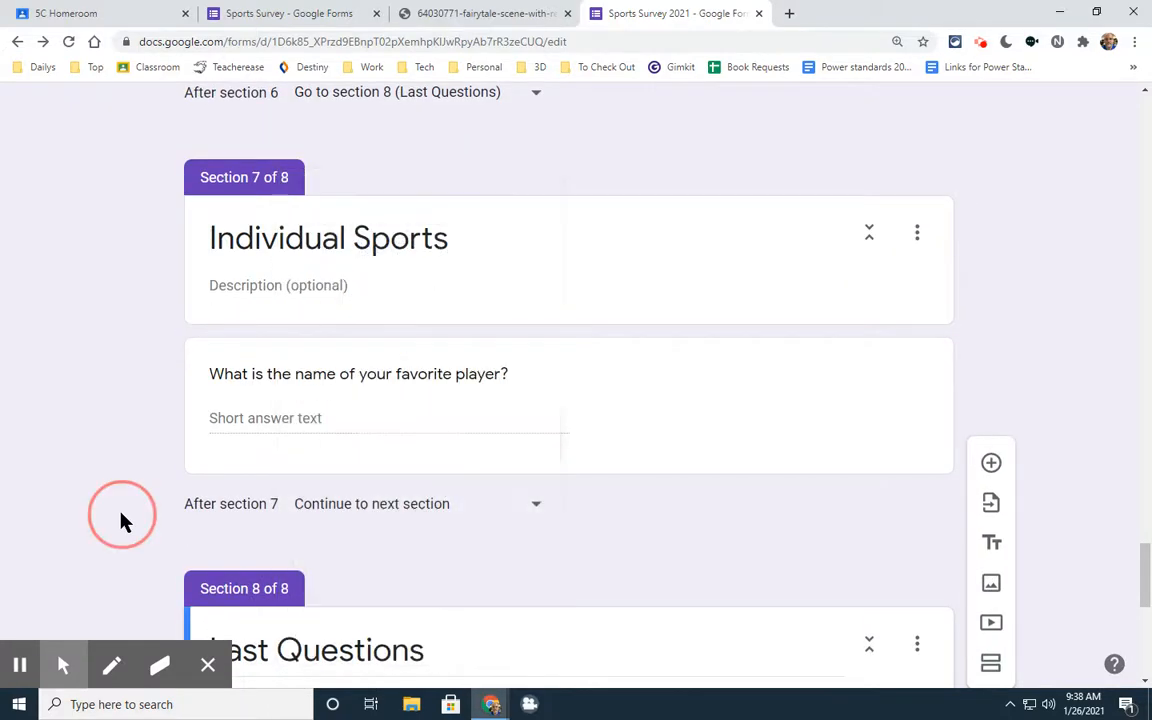
pyautogui.scroll(-3, 380, 620)
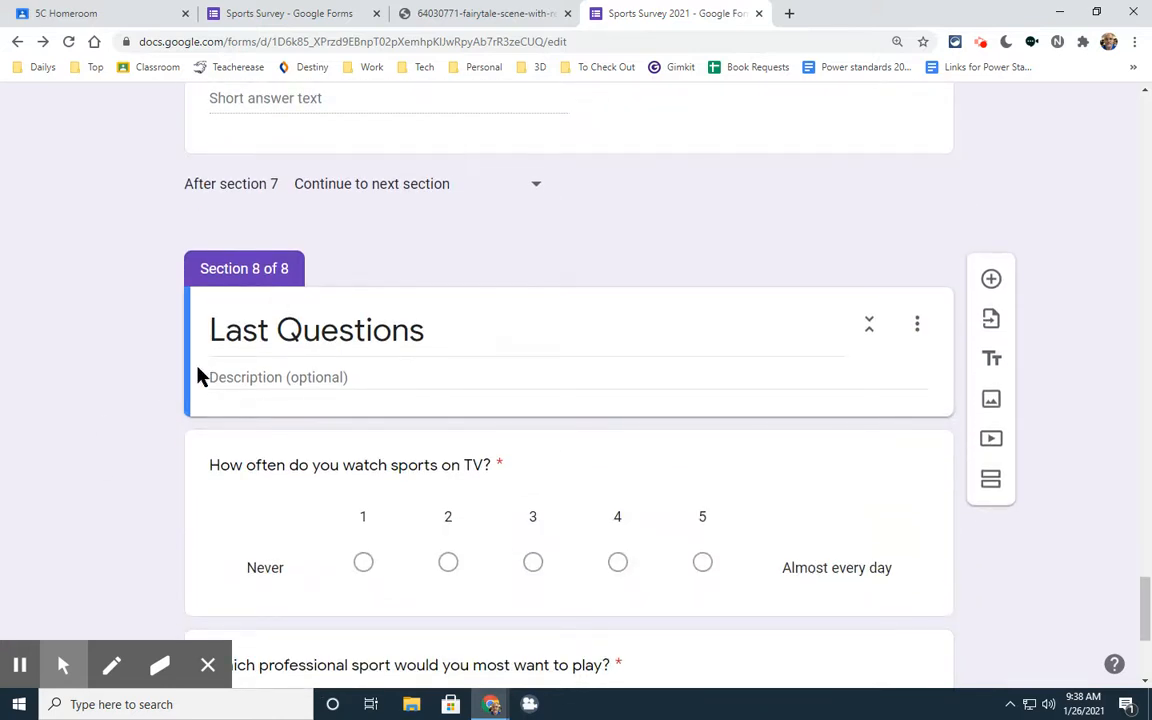
pyautogui.click(519, 188)
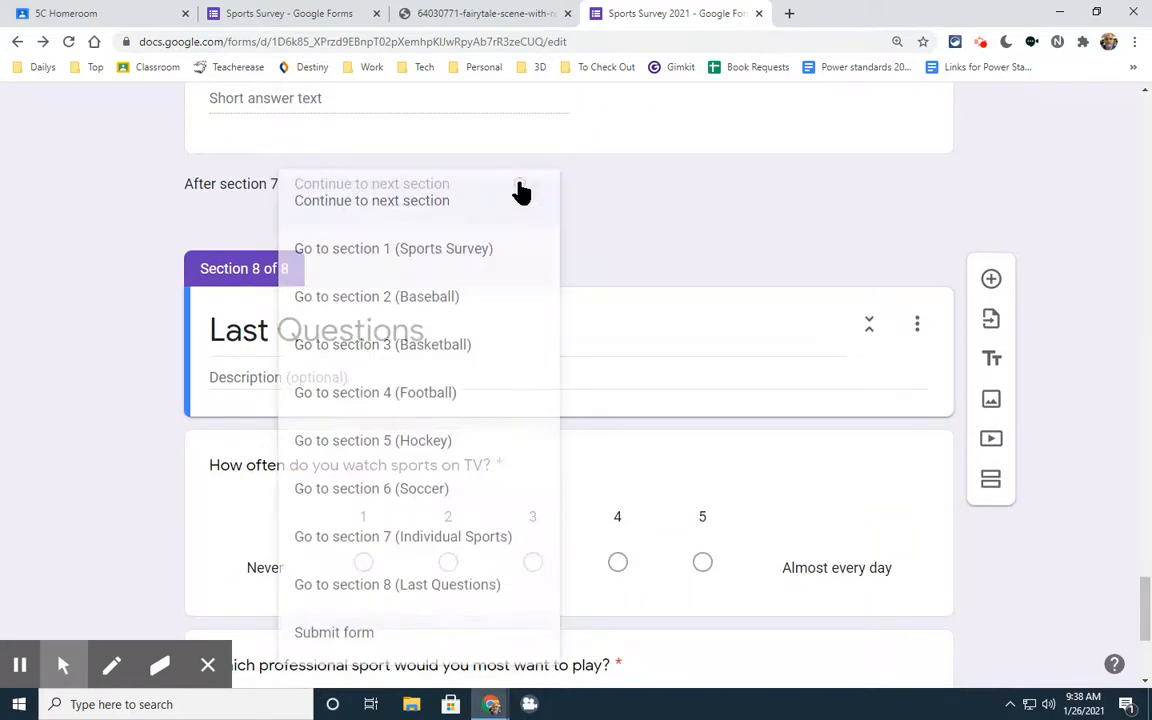
pyautogui.click(290, 578)
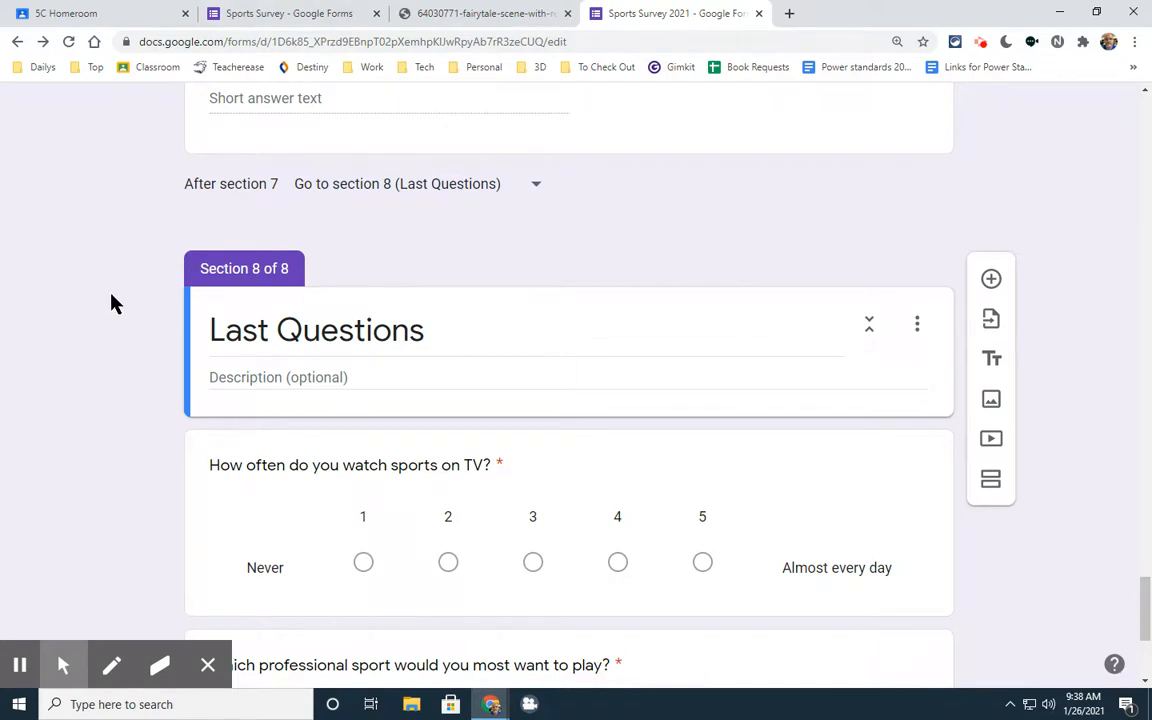
# Move the checkbox grid question about the professional sport above the question about watching sports on TV.
pyautogui.scroll(-3, 112, 302)
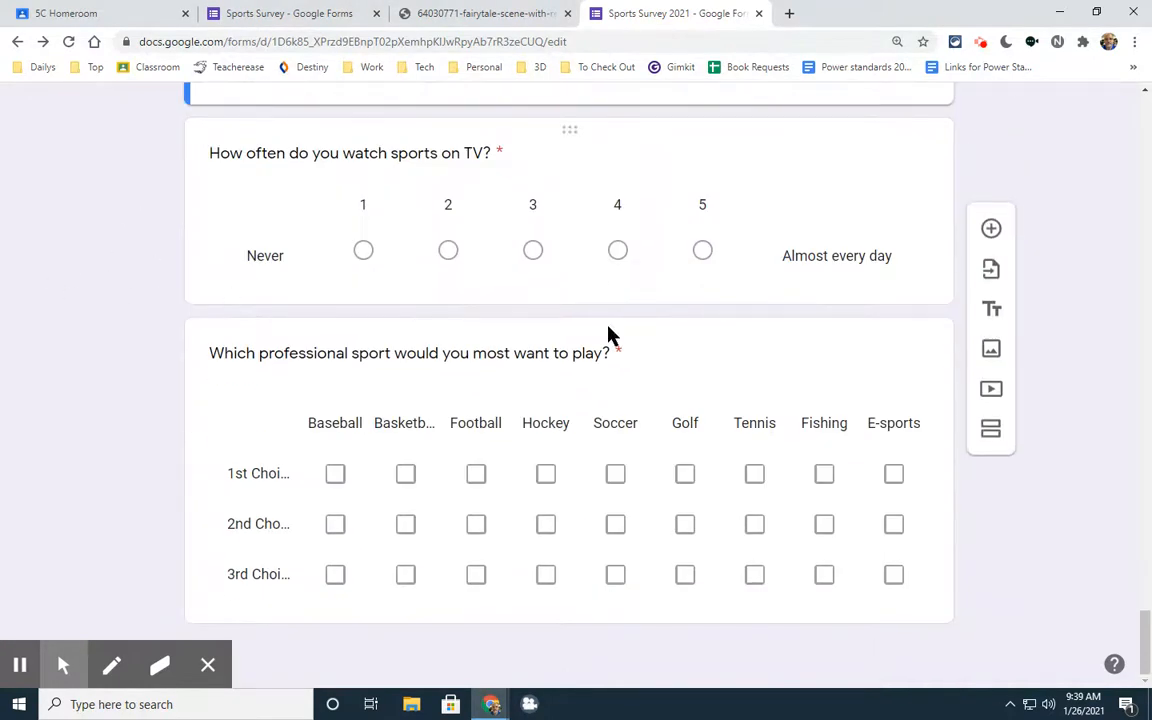
pyautogui.scroll(1, 1059, 355)
pyautogui.scroll(-1, 490, 403)
pyautogui.scroll(1, 160, 357)
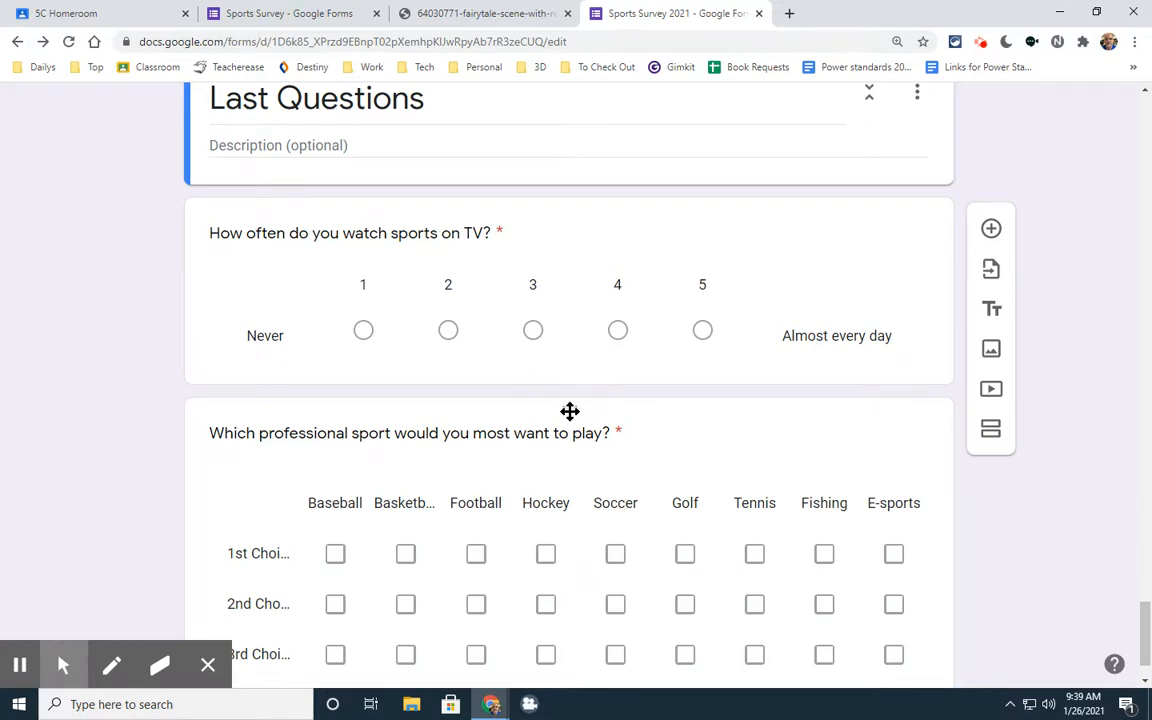
pyautogui.moveTo(570, 412); pyautogui.dragTo(563, 378)
pyautogui.scroll(-4, 210, 373)
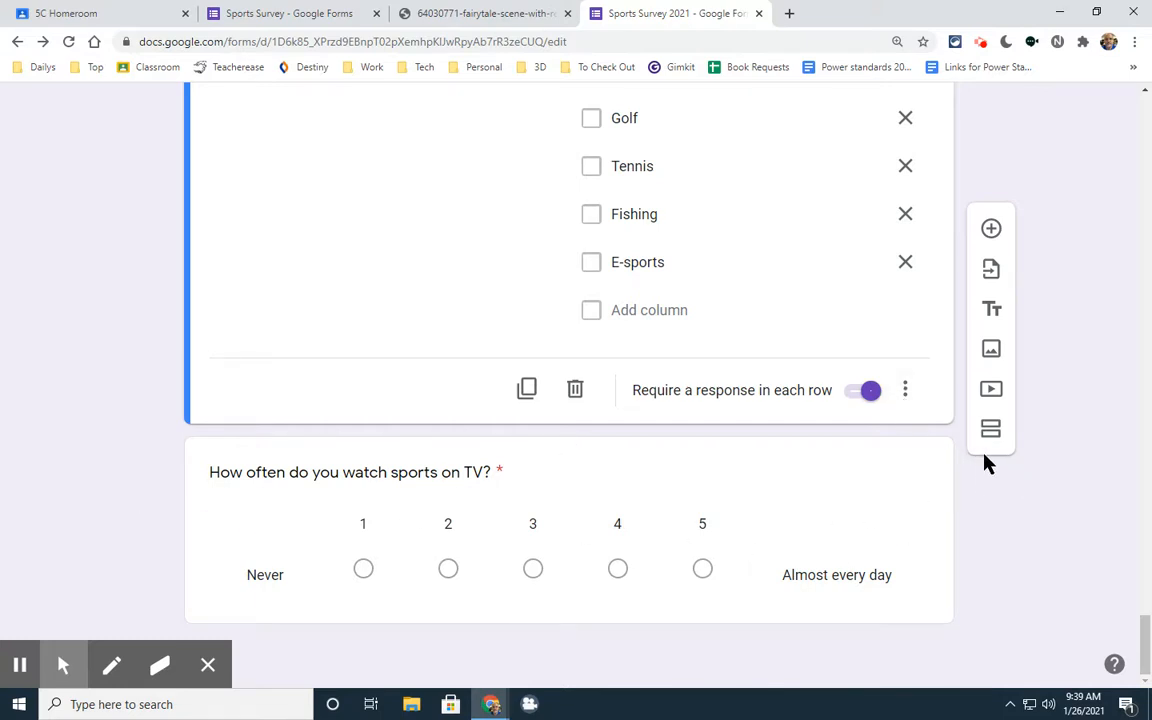
# Add a title and description block after the TV question, titled "Thanks for filling out our survey.".
pyautogui.click(740, 487)
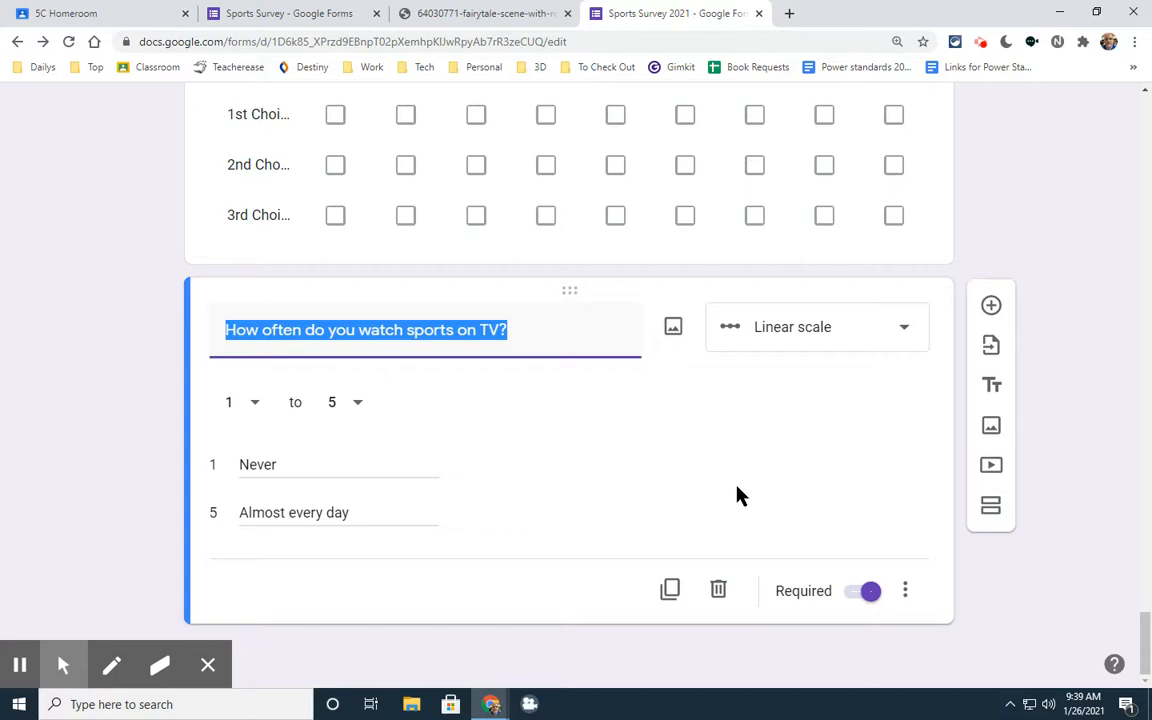
pyautogui.click(992, 392)
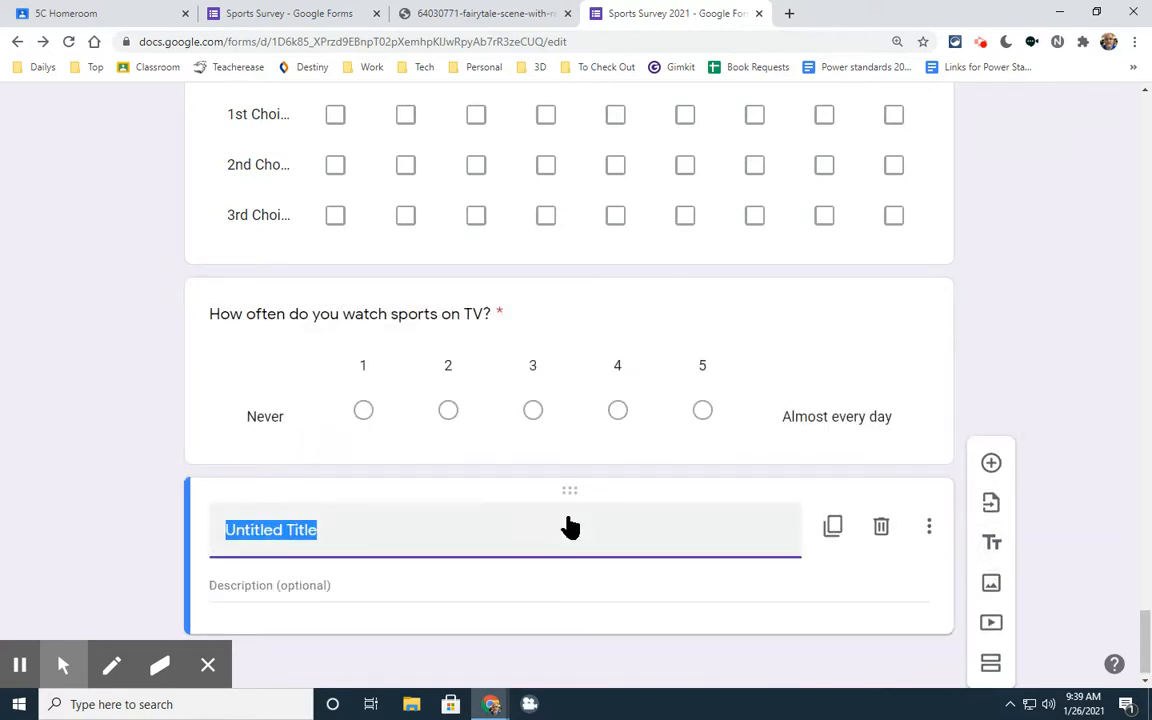
pyautogui.write('Thanks for')
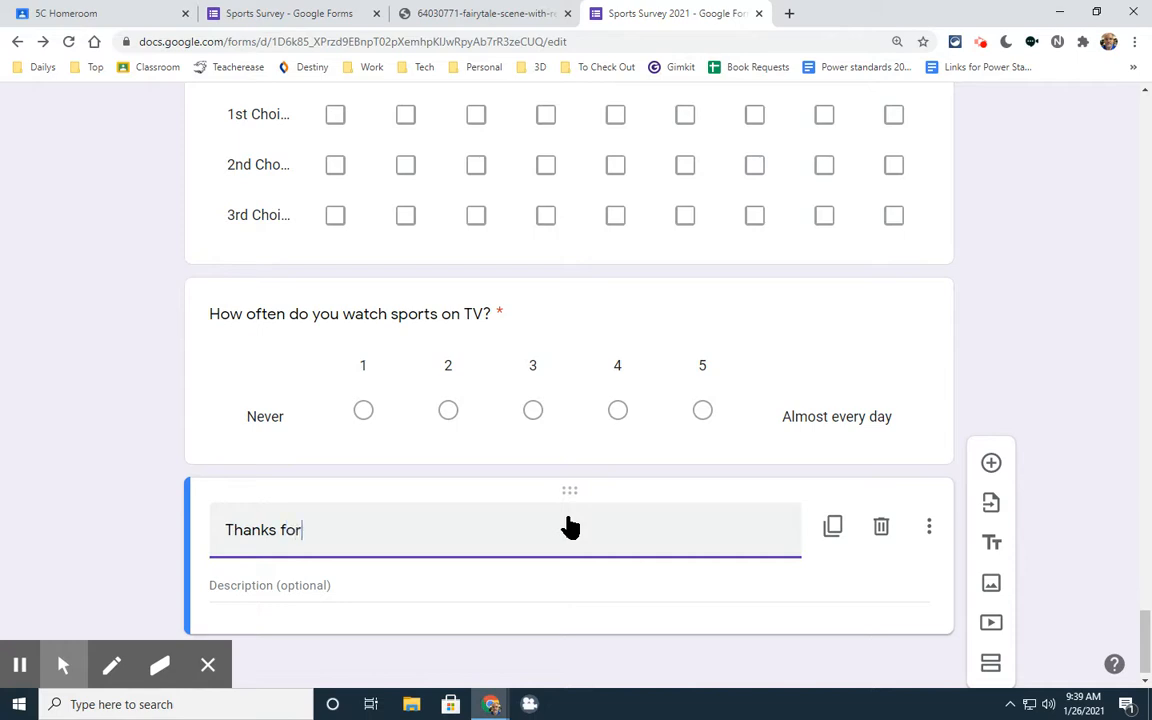
pyautogui.write(' filling out our survey.')
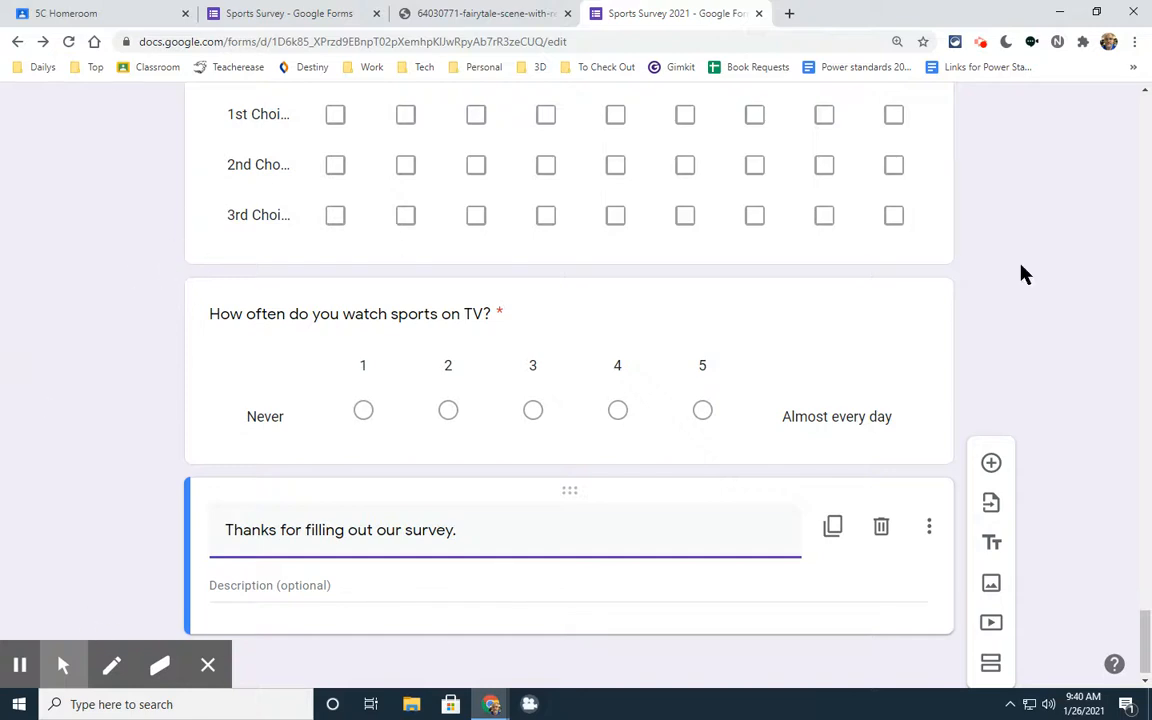
# Open the form's send options and enter the recipient's e-mail address for sending it by email.
pyautogui.moveTo(1144, 628); pyautogui.dragTo(1136, 113)
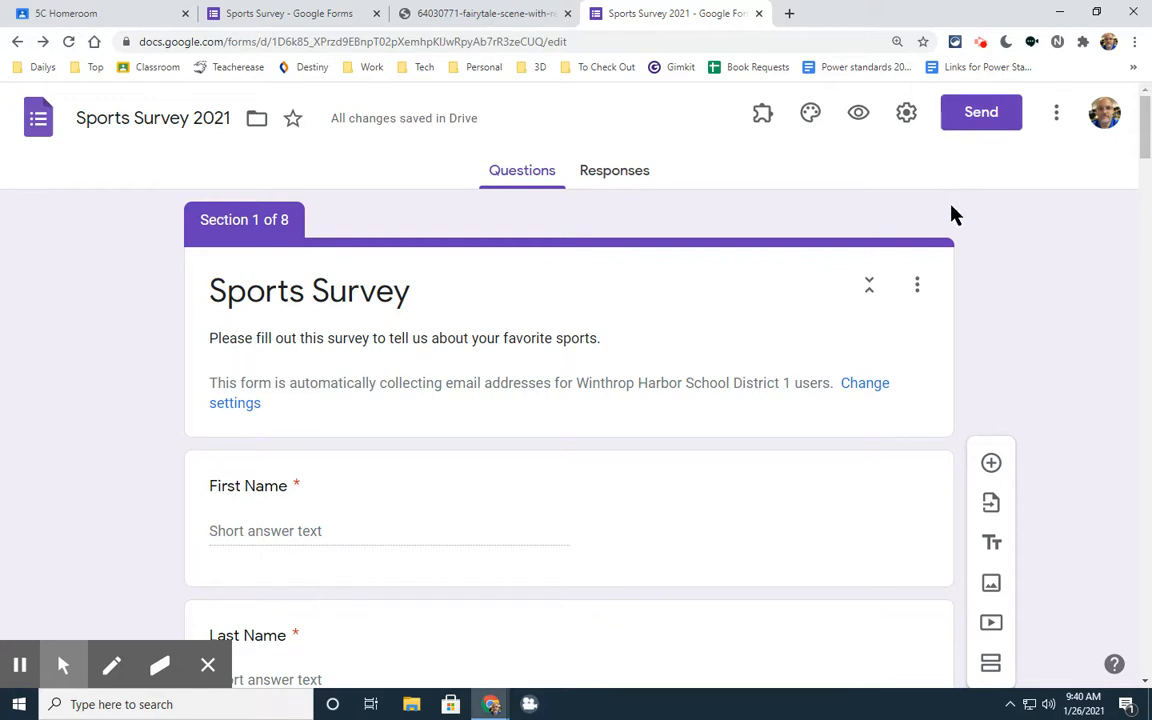
pyautogui.click(962, 122)
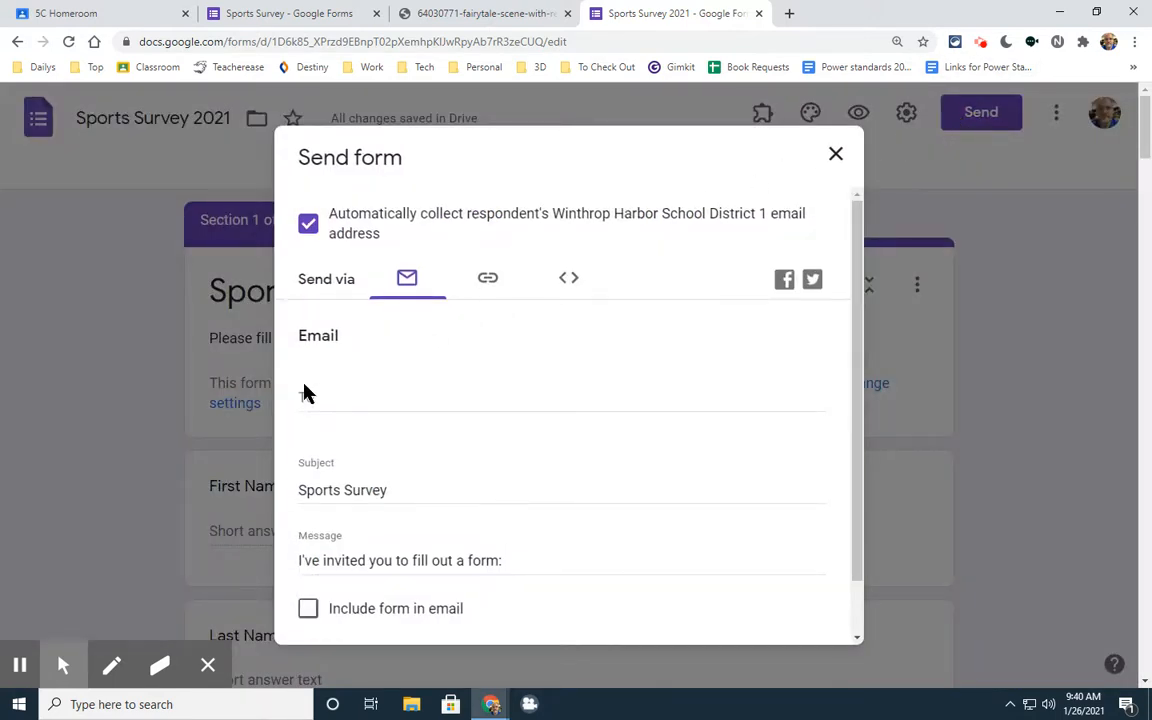
pyautogui.click(337, 403)
pyautogui.write('tbro')
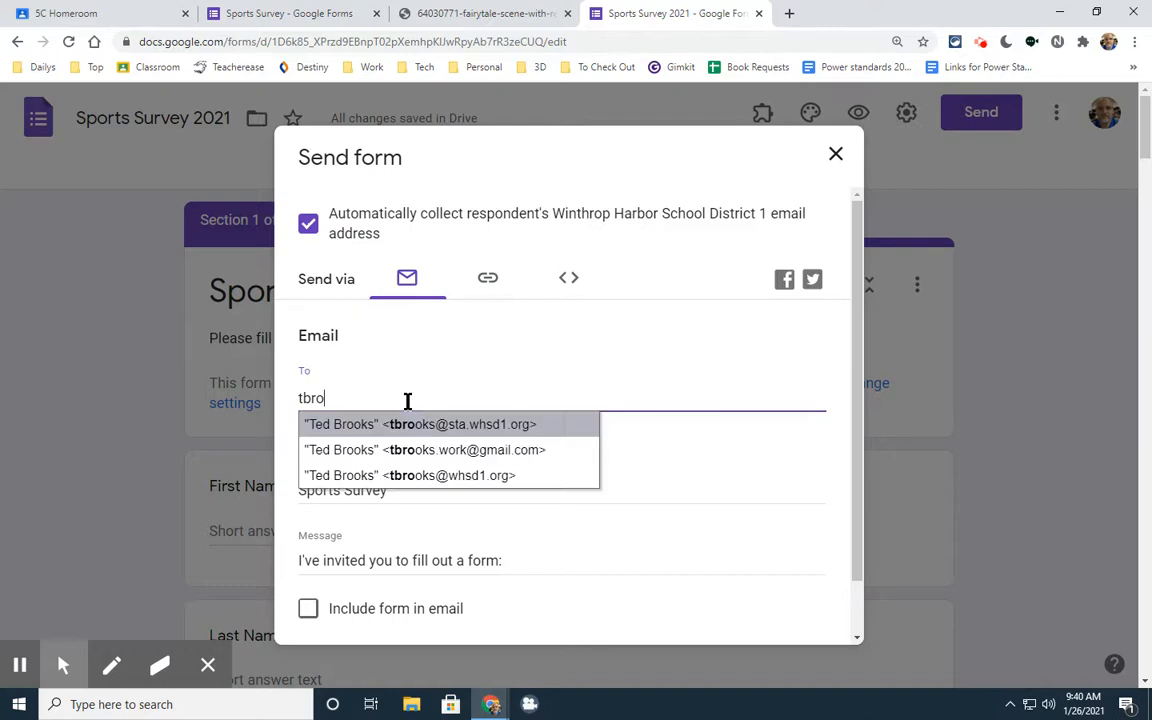
pyautogui.click(360, 425)
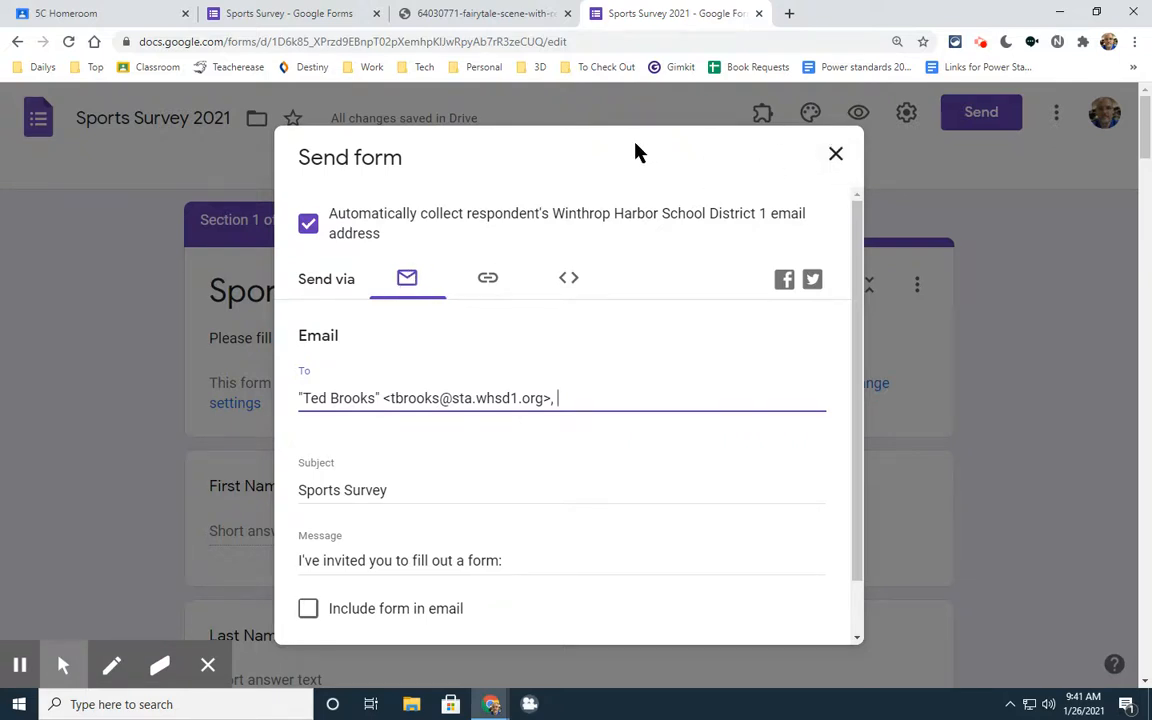
pyautogui.rightClick(700, 150)
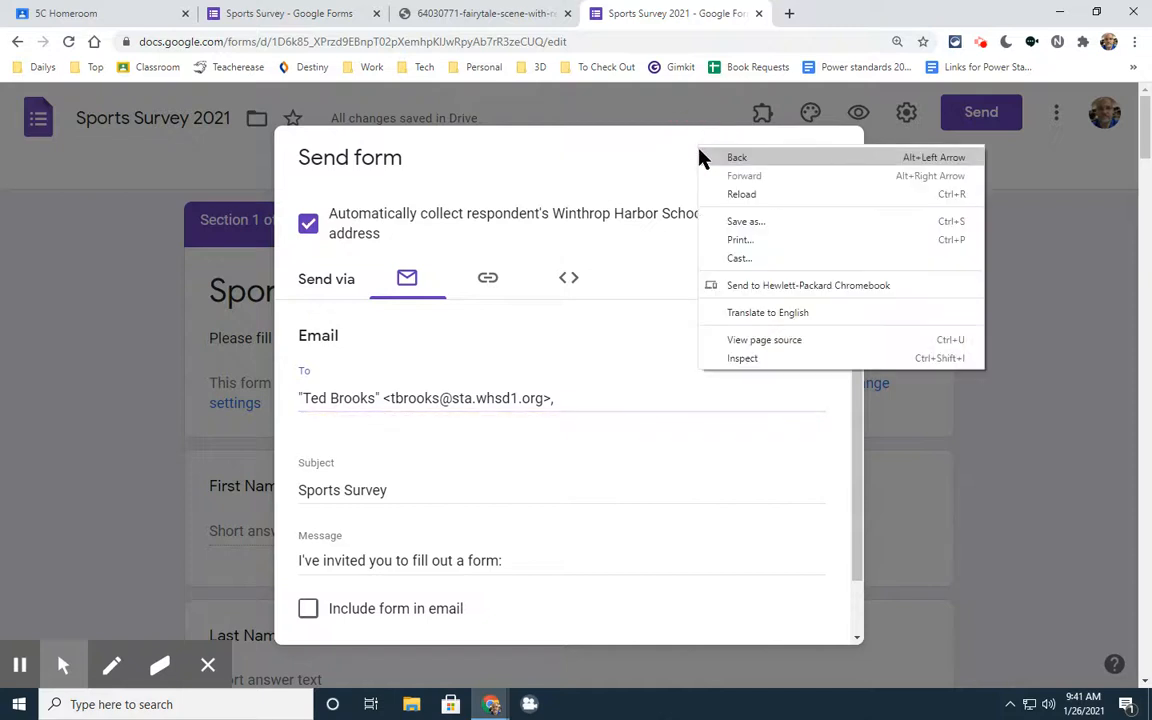
pyautogui.click(555, 157)
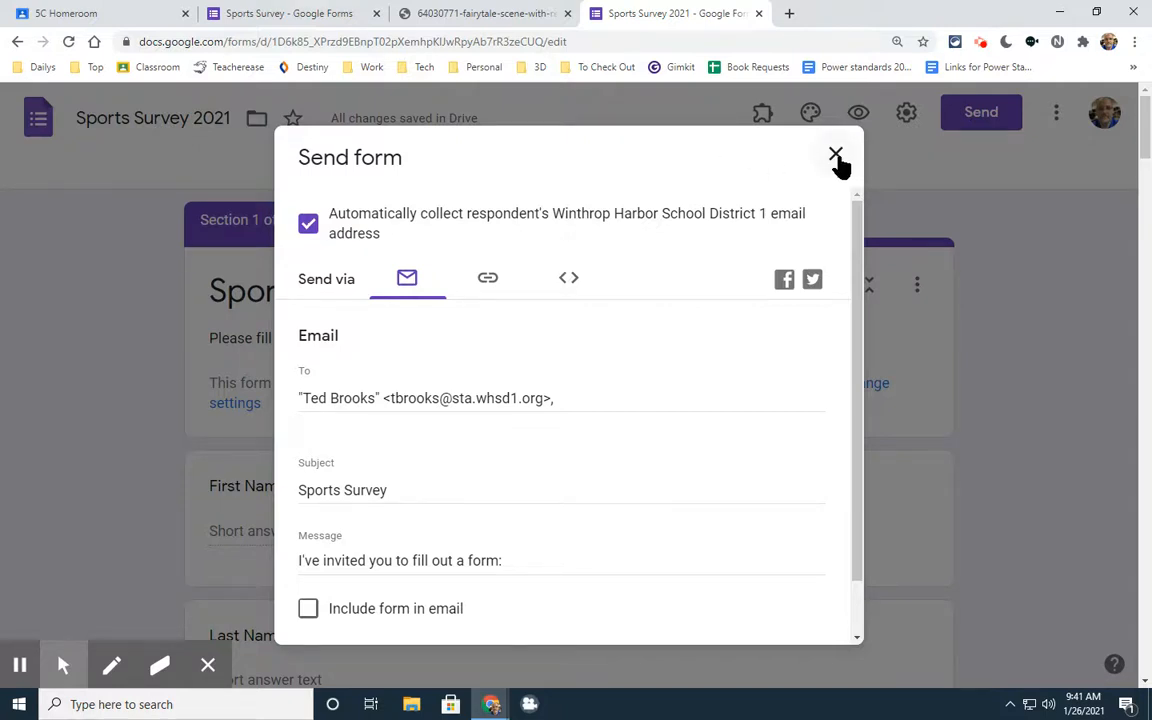
pyautogui.click(980, 45)
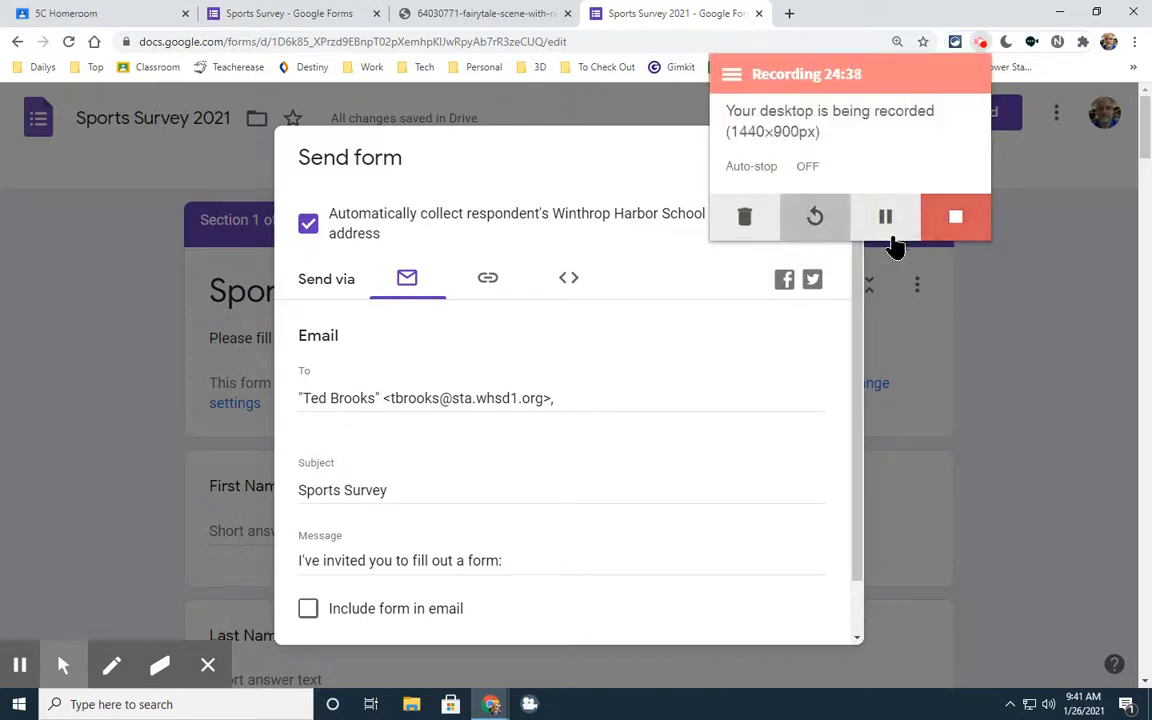